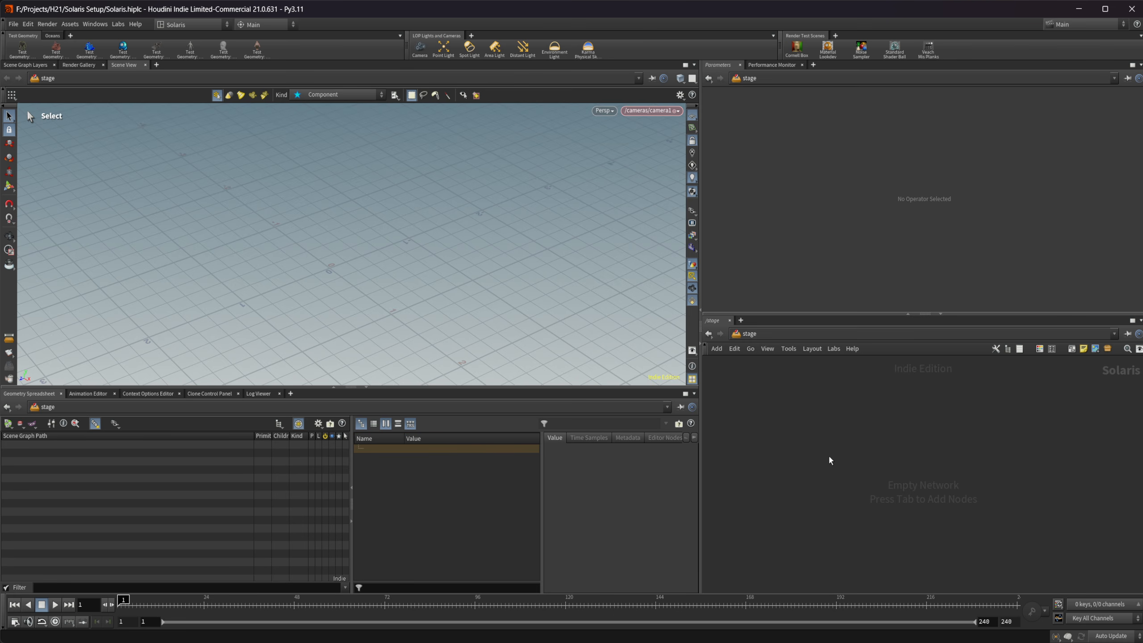
Step: Add a Primitive node to the empty stage network
key("Tab")
type("pri")
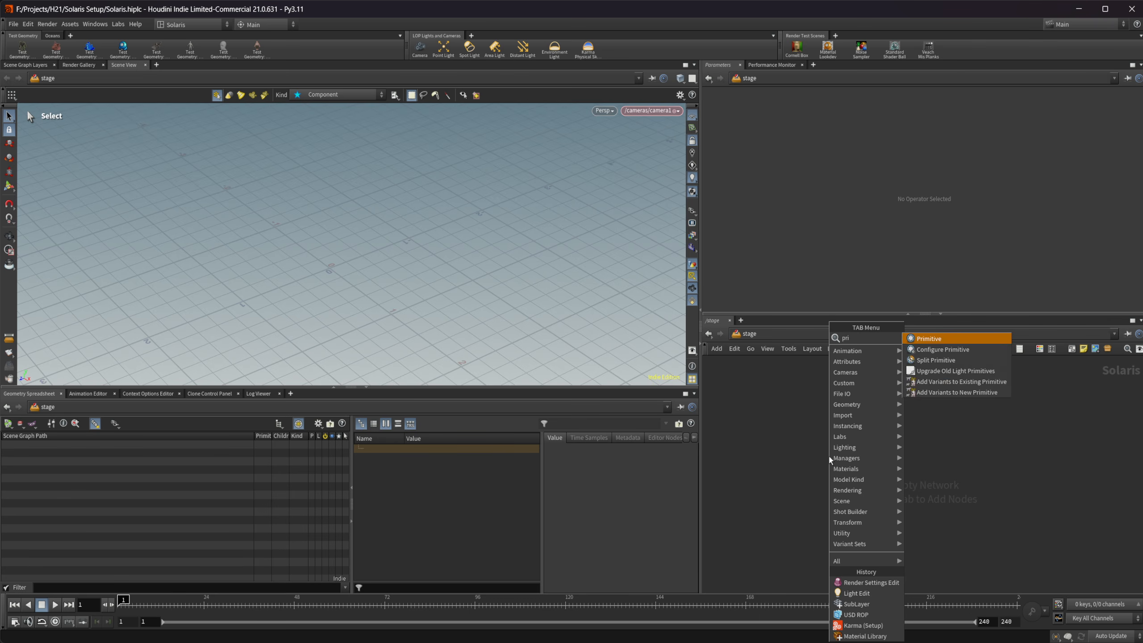
type("mi")
key("Return")
left_click(829, 454)
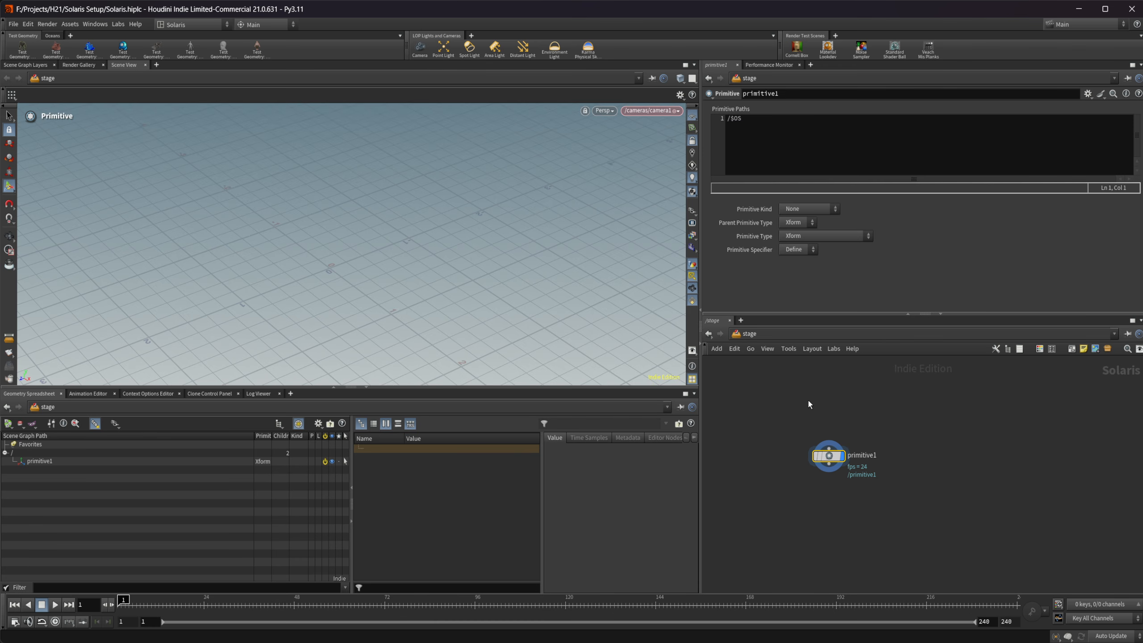
Step: Set the Primitive node's path to /geo and its primitive kind to Component
left_click(774, 133)
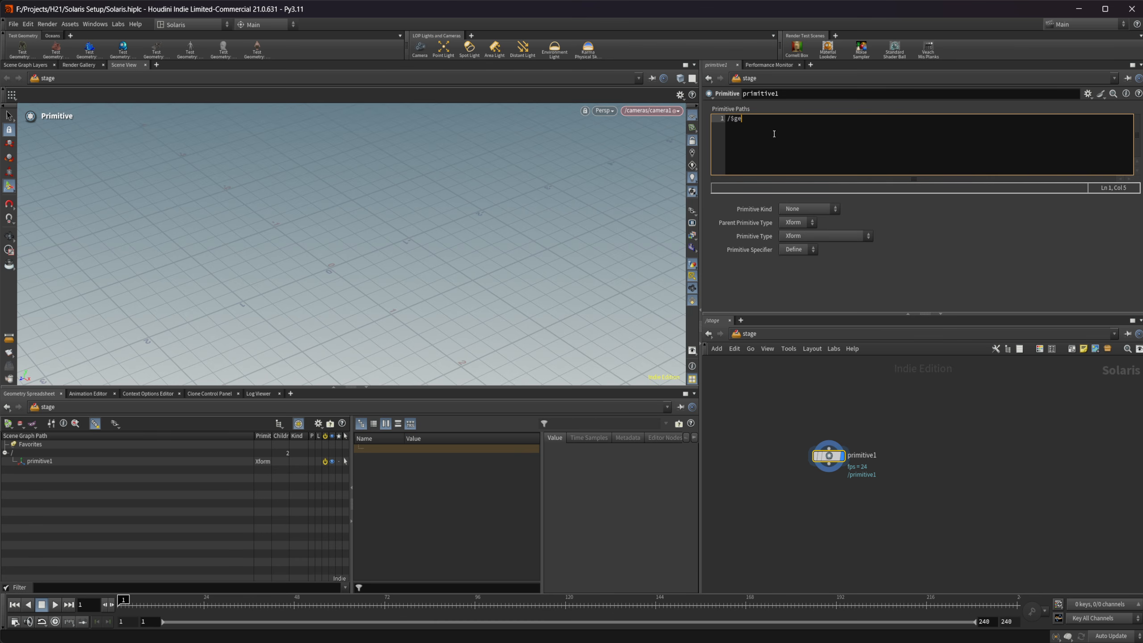
key("BackSpace")
key("BackSpace")
type("ge")
left_click(863, 308)
left_click(799, 213)
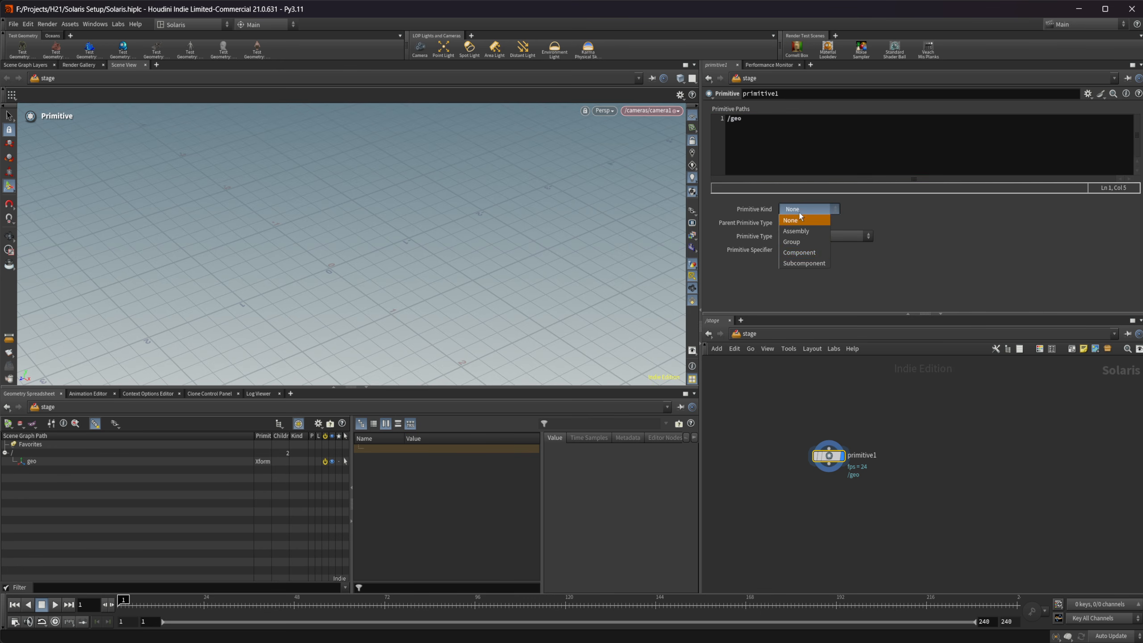
left_click(819, 252)
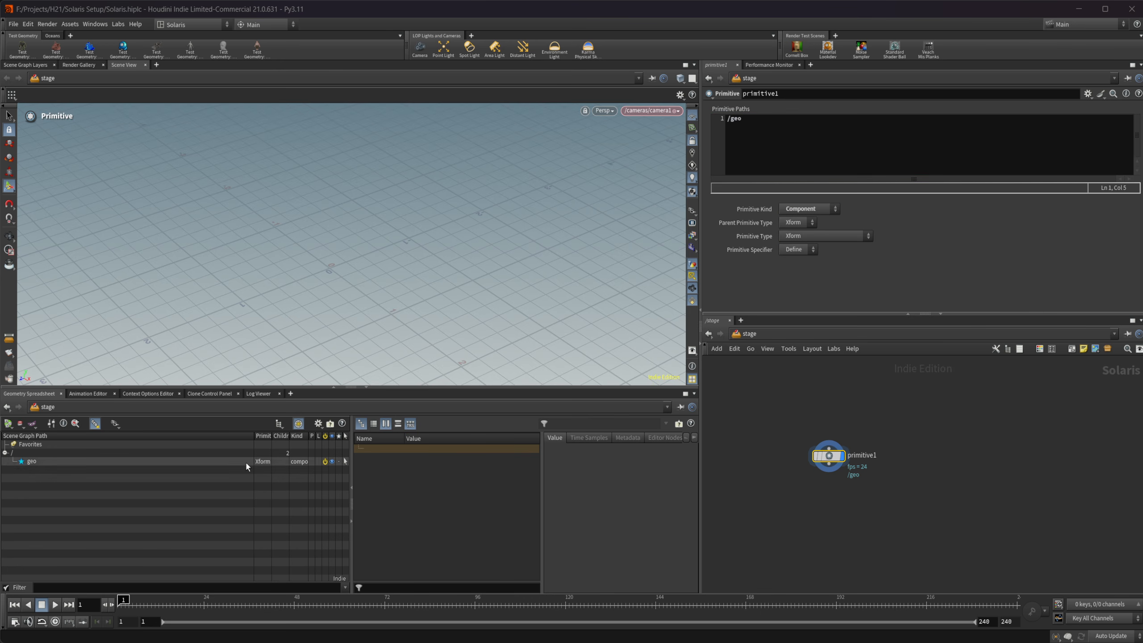
Step: Add a SOP Create node beside the Primitive node and enter its geometry network
scroll(814, 515, "up", 2)
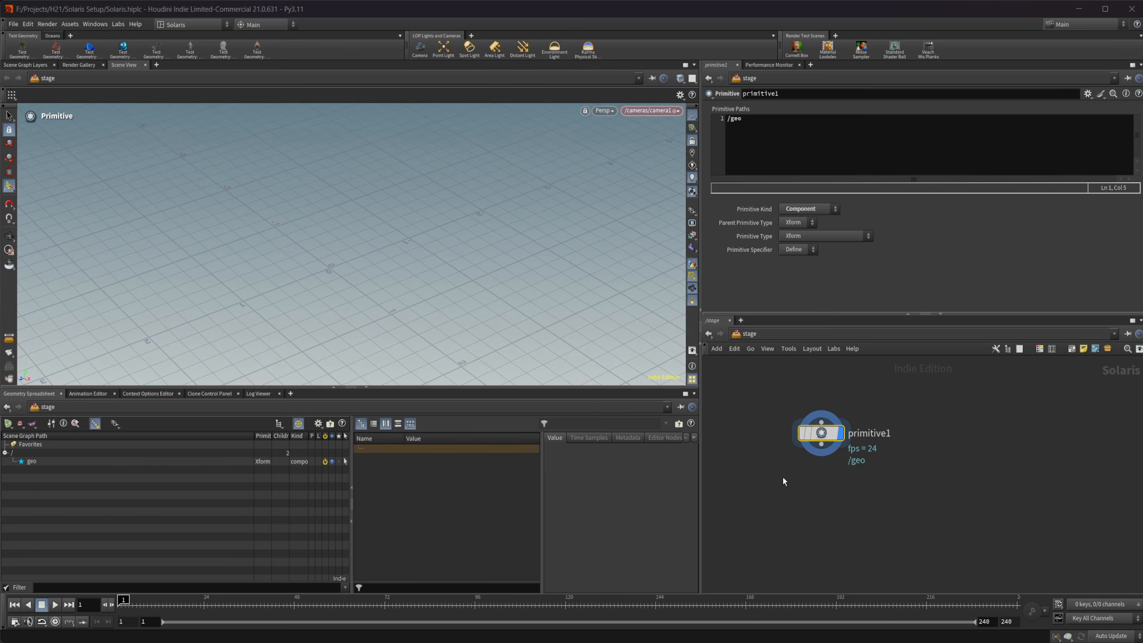
key("Tab")
type("sop")
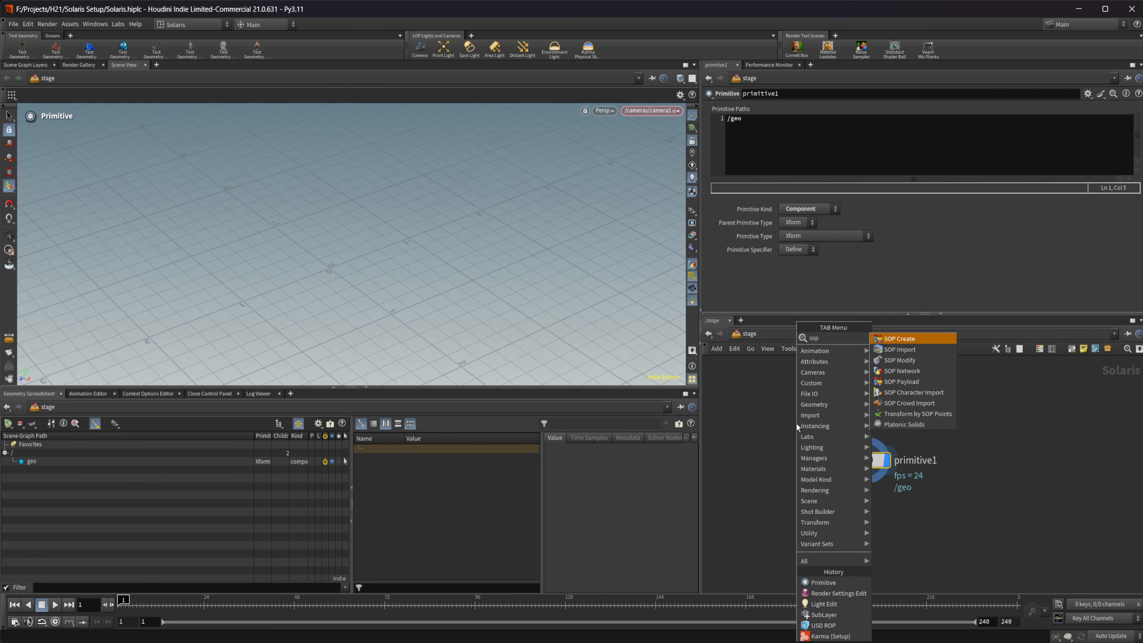
key("Return")
left_click(795, 426)
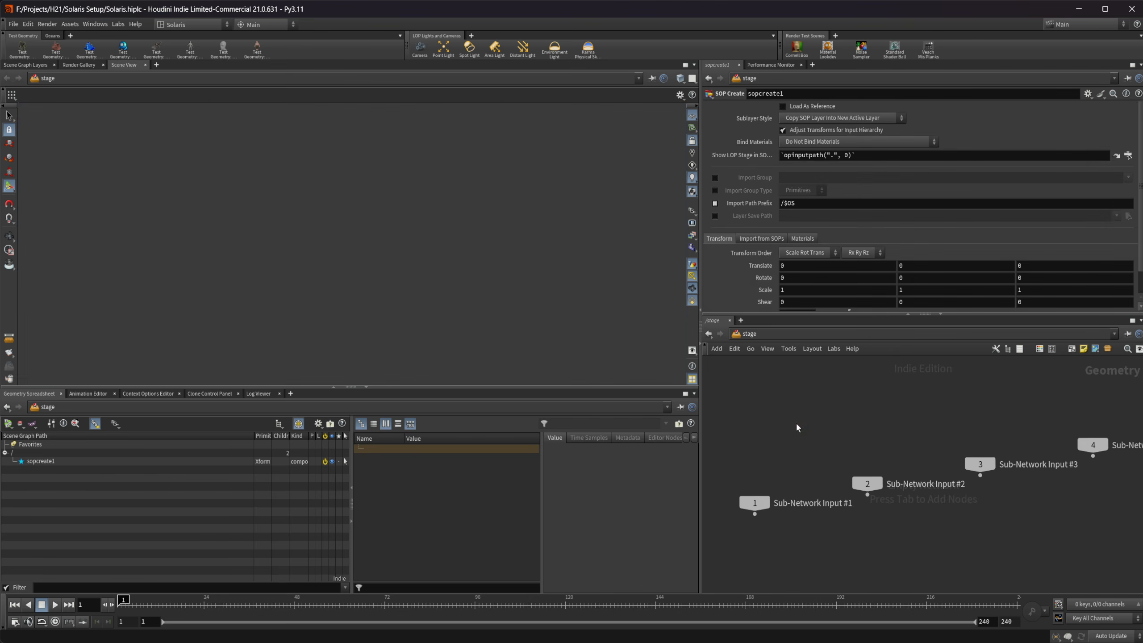
Step: Create a cube inside the SOP Create geometry network
key("Tab")
type("cube")
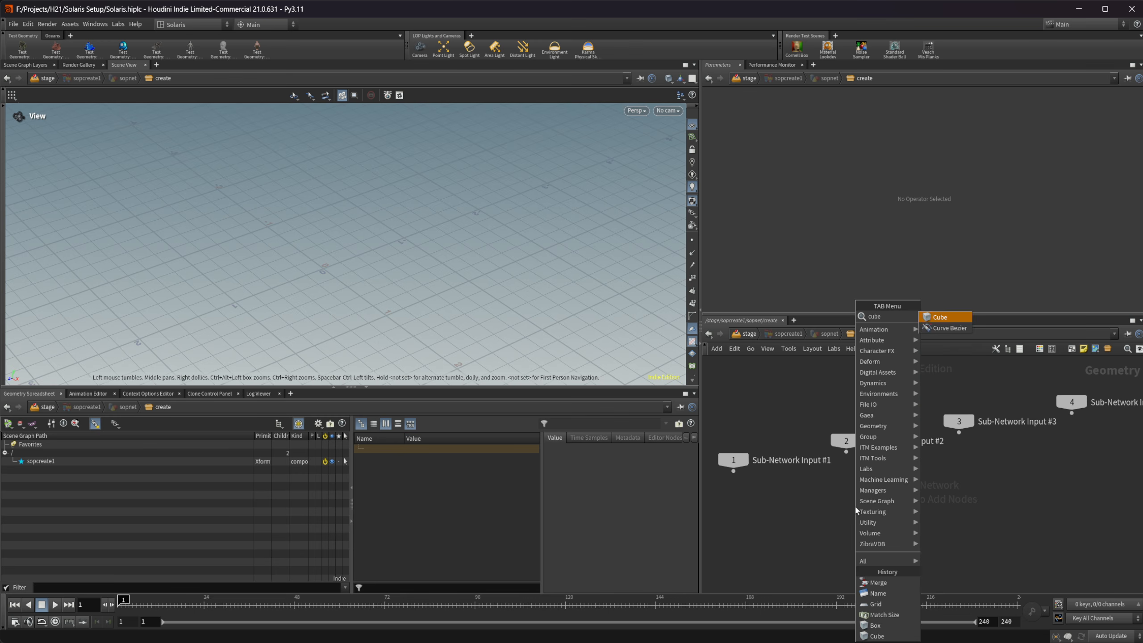
key("Return")
left_click(855, 505)
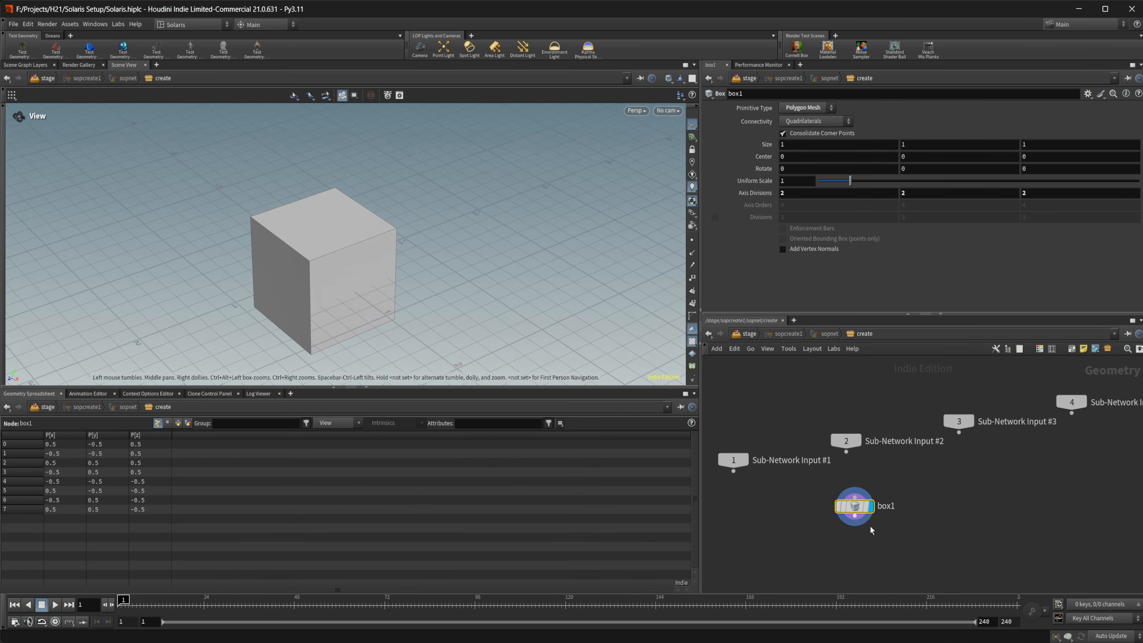
Step: Add a Match Size node below the box and set Justify Y to Min
key("Tab")
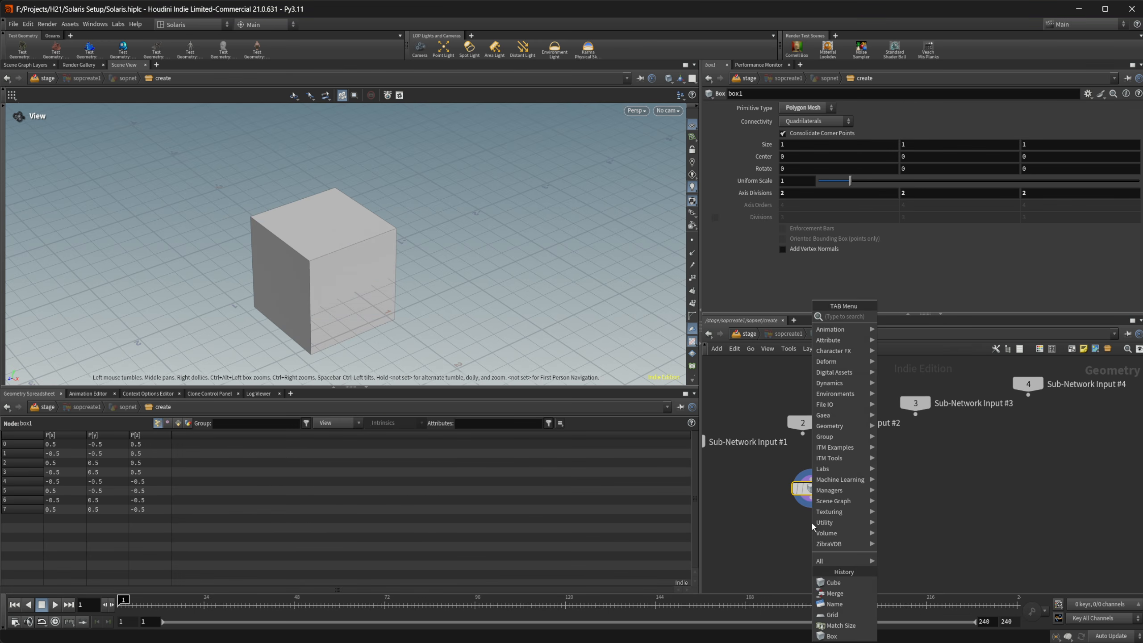
type("match")
key("Return")
left_click(812, 526)
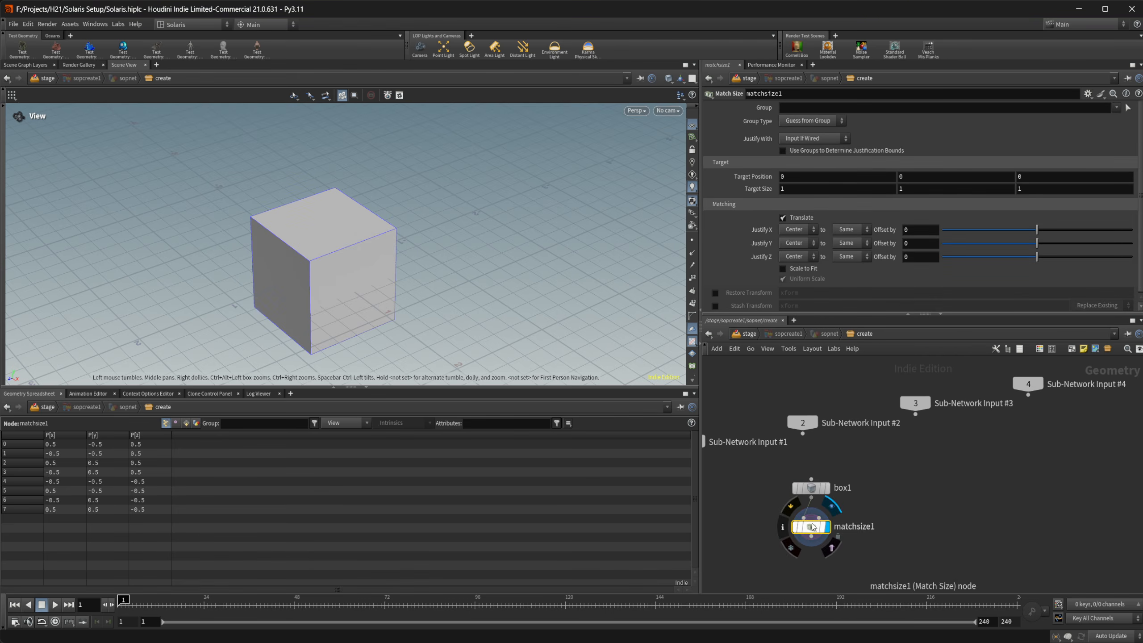
left_click(806, 244)
left_click(805, 264)
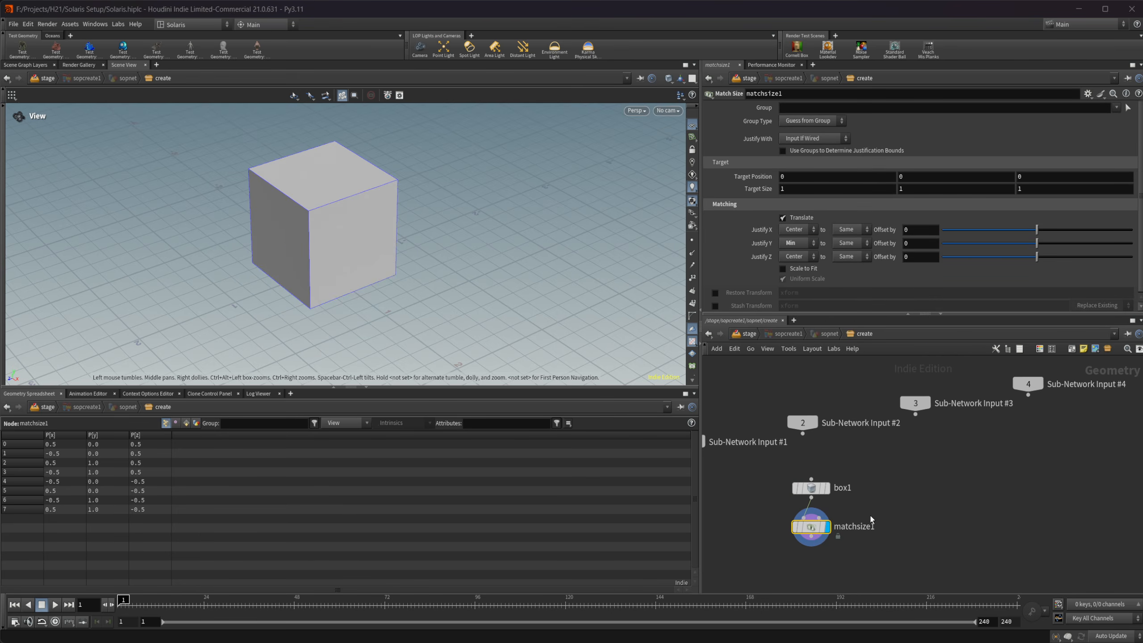
Step: Add a Grid node beside the Match Size node and set its size to 30 by 30
key("Tab")
type("match")
key("Return")
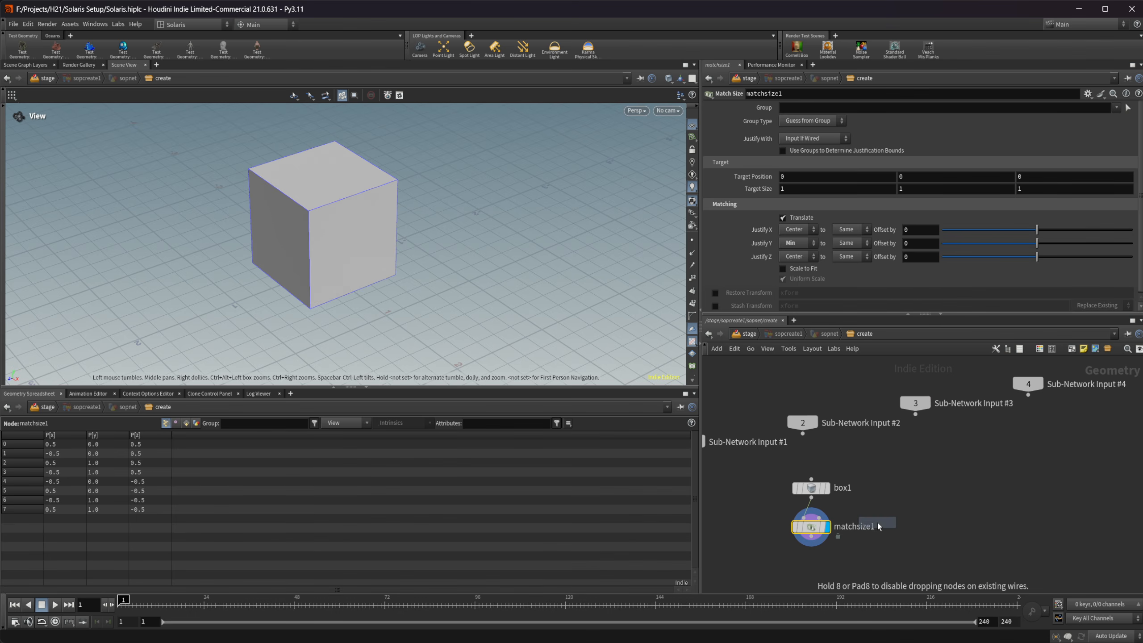
left_click(877, 523)
left_click(754, 152)
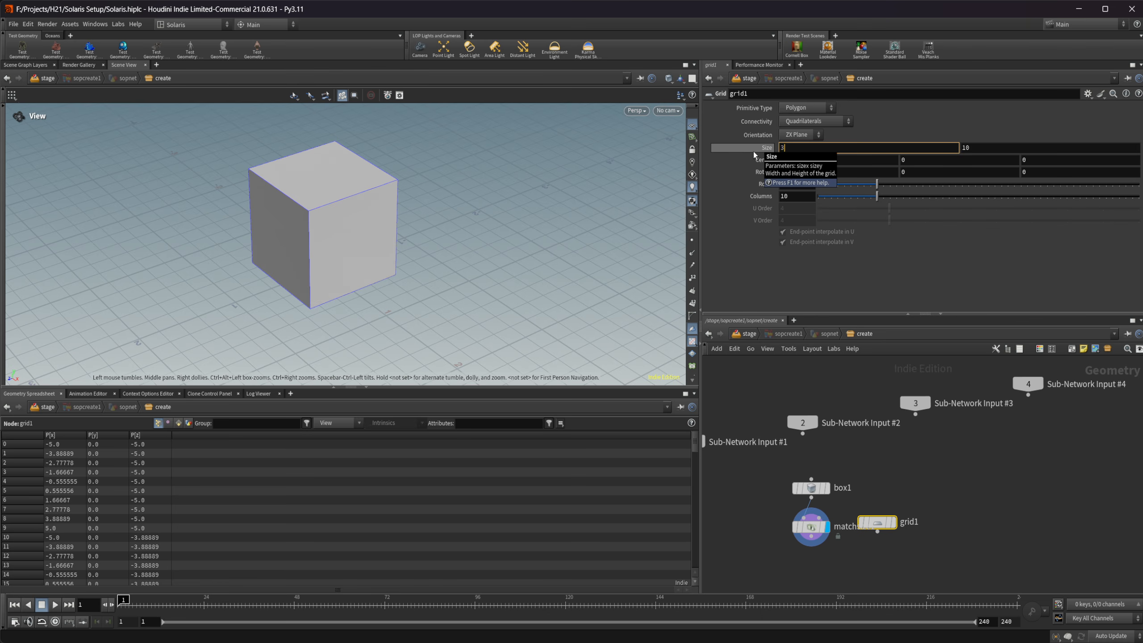
type("30")
key("Return")
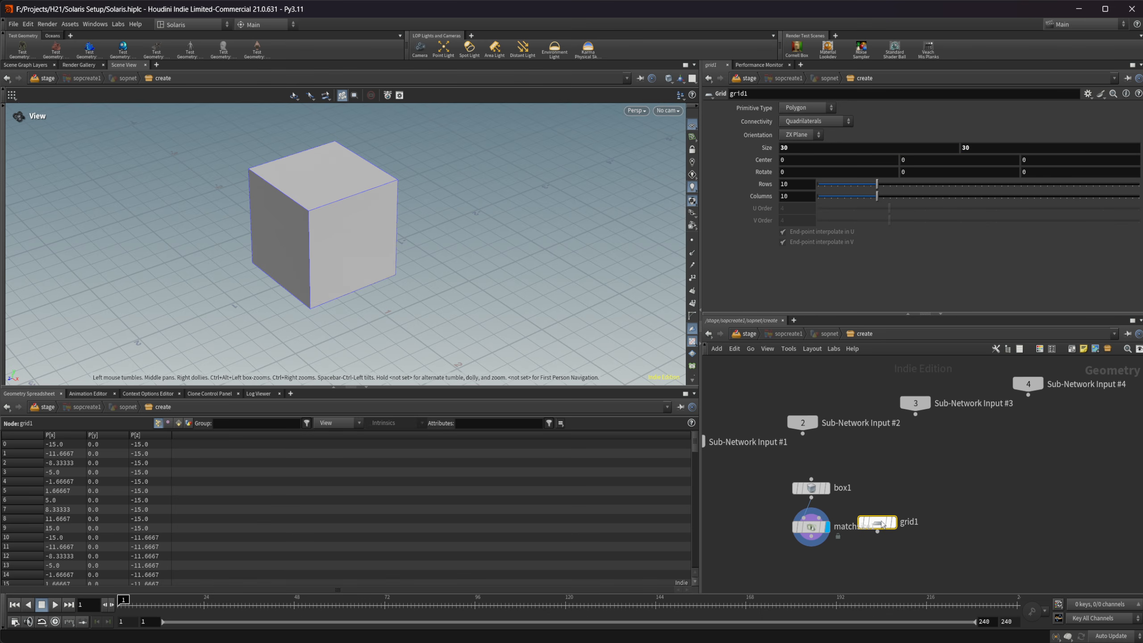
Step: Add a Name node below the grid and set its name value to /geo/ground
left_click_drag(875, 525, 875, 529)
key("Tab")
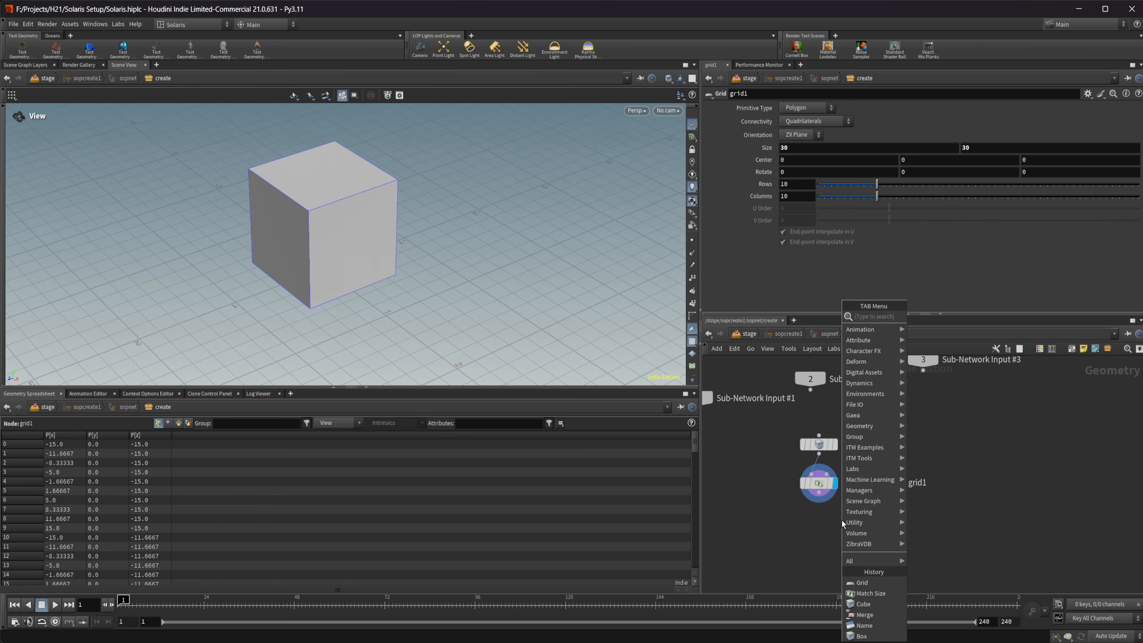
type("name")
key("Return")
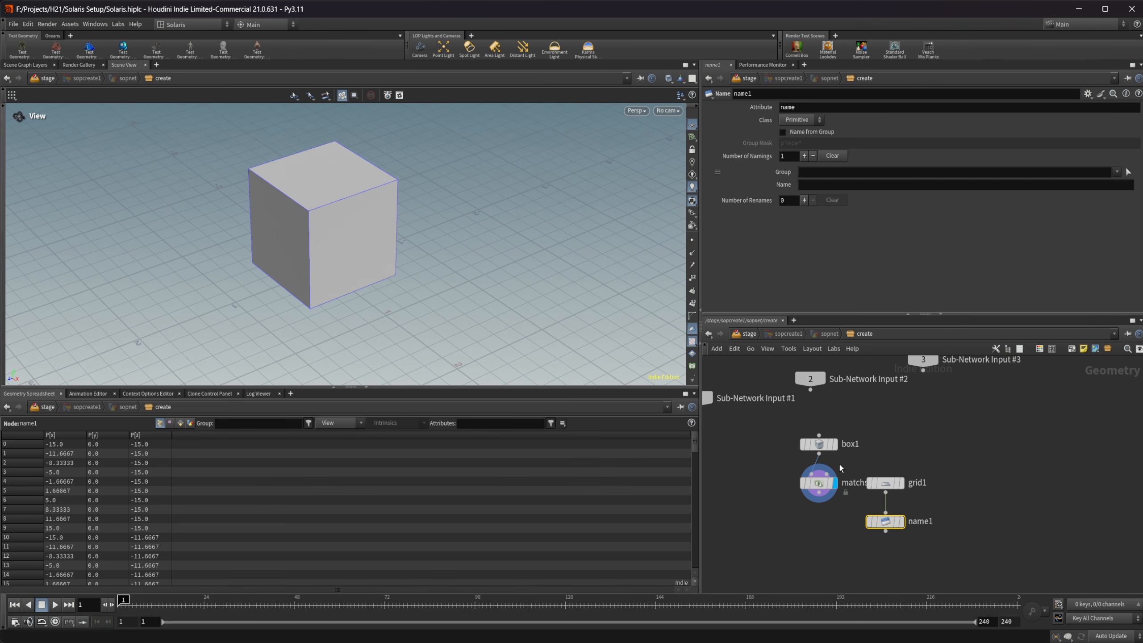
left_click(842, 185)
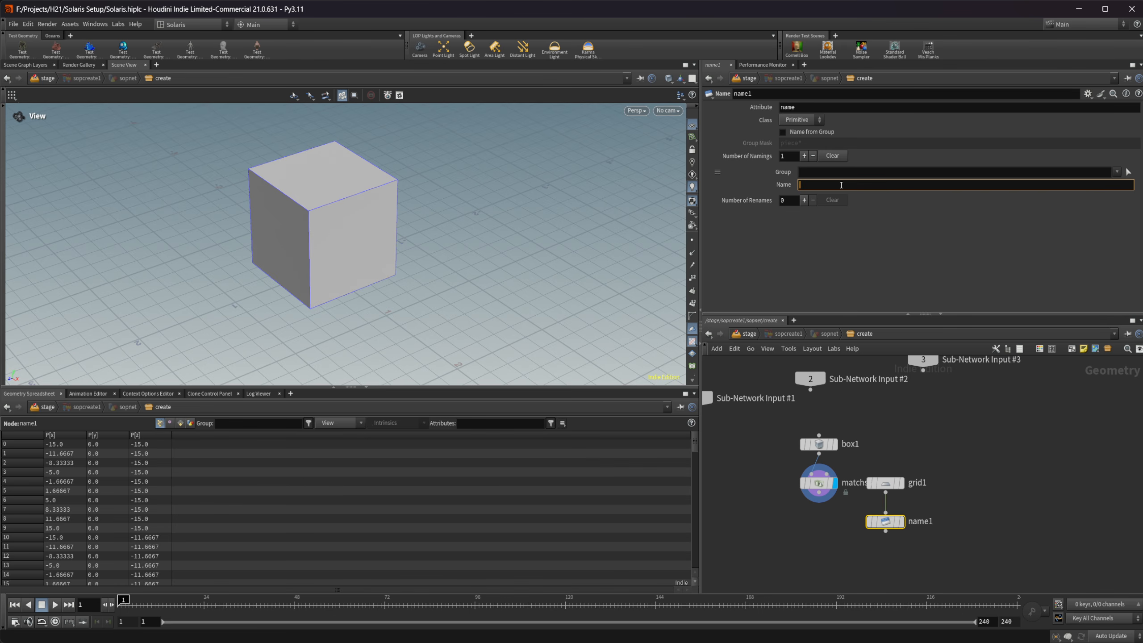
type("/geo")
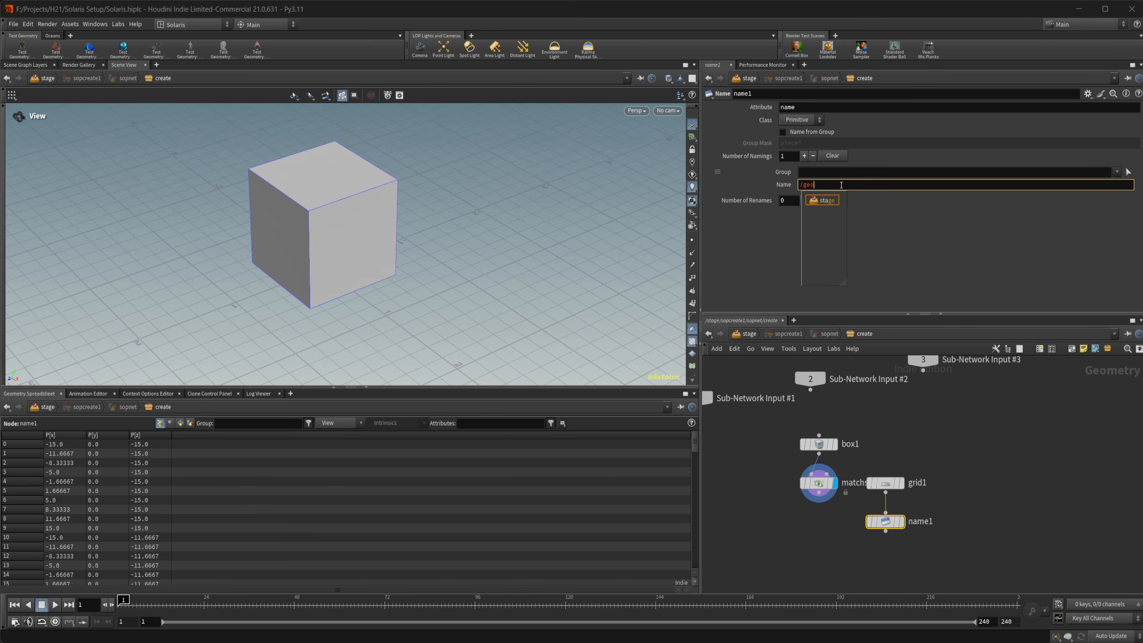
type("/")
type("ground")
key("Return")
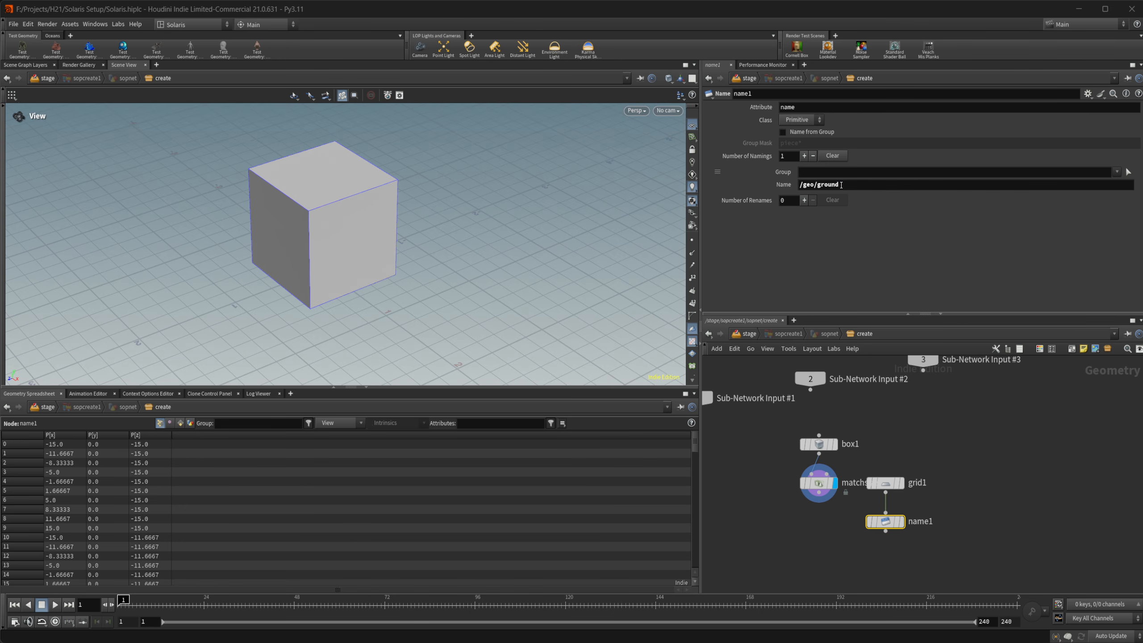
Step: Duplicate the Name node, connect the copy below the Match Size node, and set its name value to /geo/box
left_click_drag(885, 522, 806, 539, "alt")
left_click_drag(818, 497, 818, 533)
double_click(816, 186)
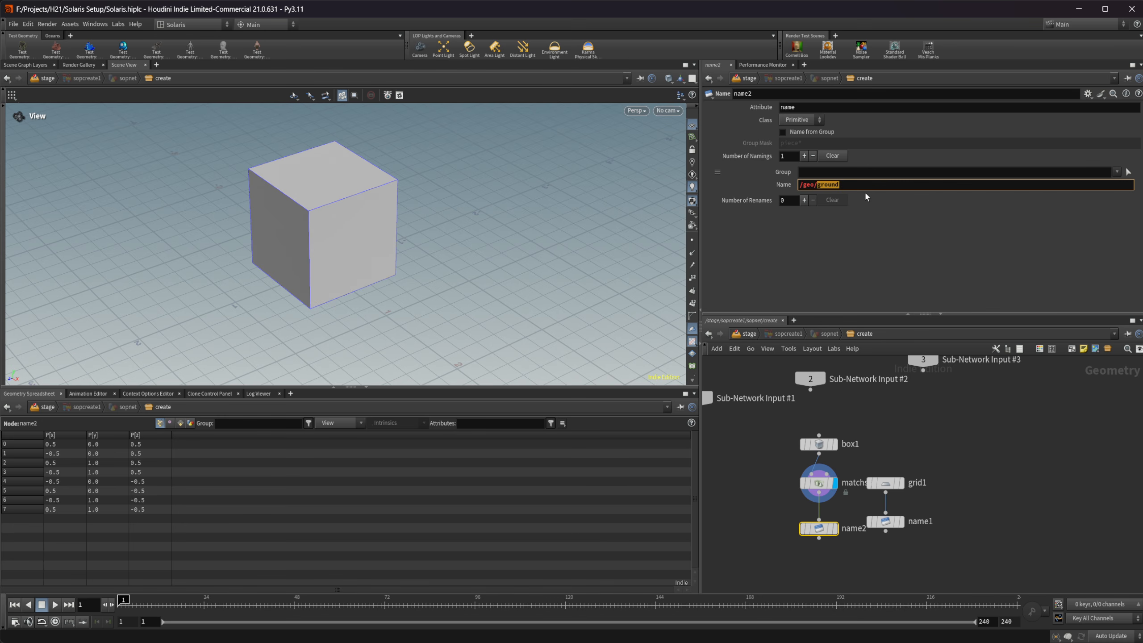
type("box")
key("Return")
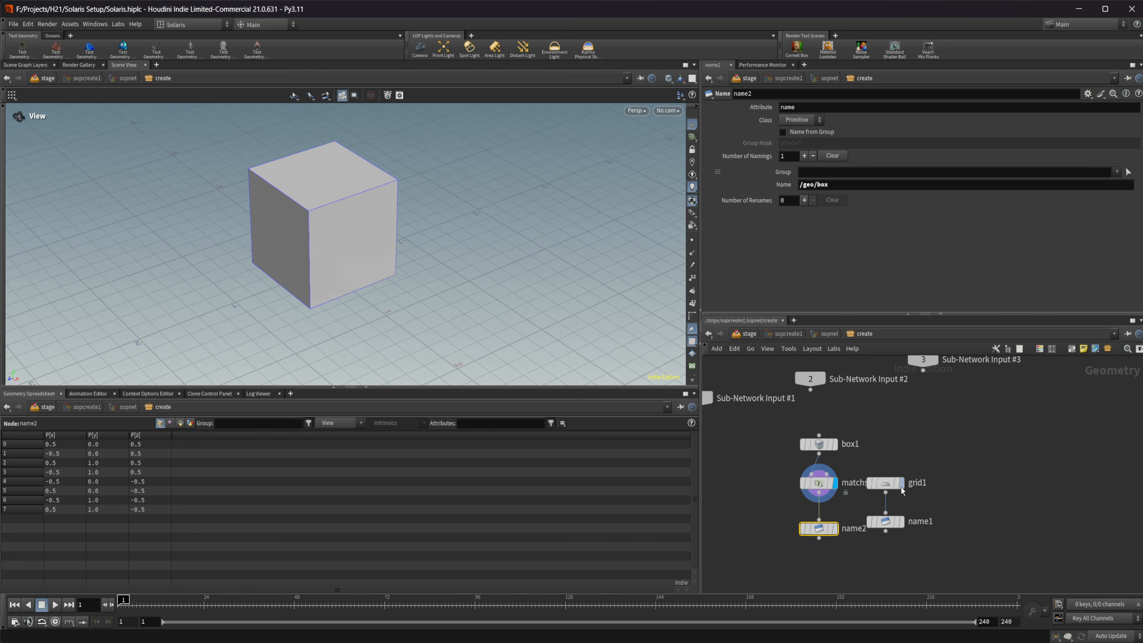
Step: Add a Merge node, connect both Name nodes into it, and display the merged result
middle_click_drag(845, 587, 833, 555)
key("Tab")
type("mer")
key("Return")
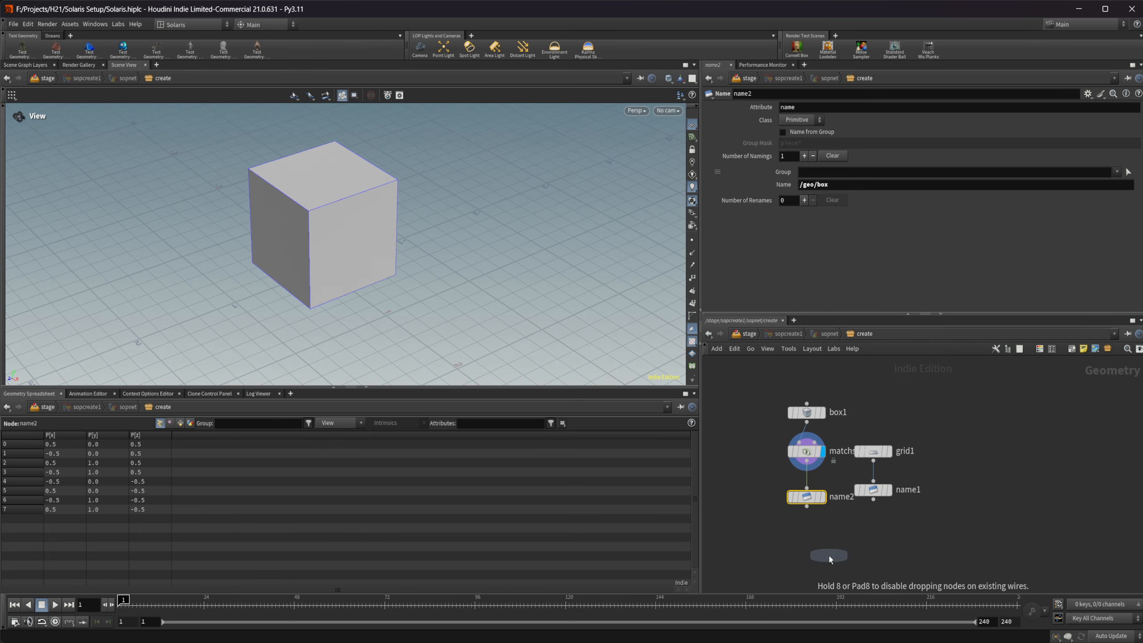
left_click(829, 554)
left_click(807, 506)
left_click(828, 546)
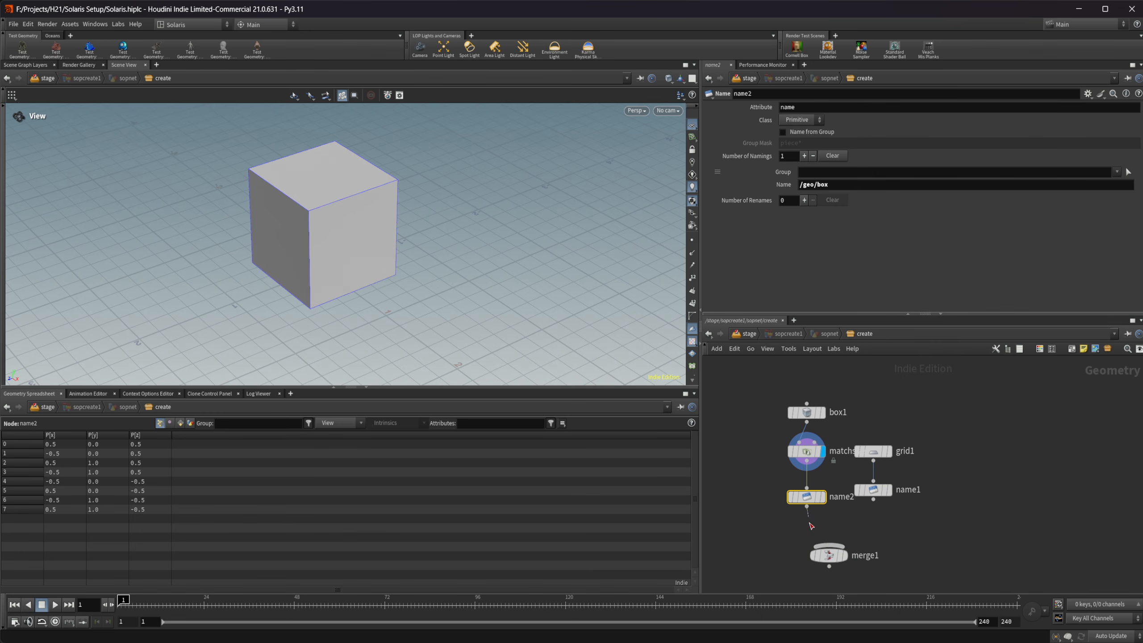
left_click(873, 500)
left_click(828, 545)
left_click(830, 560)
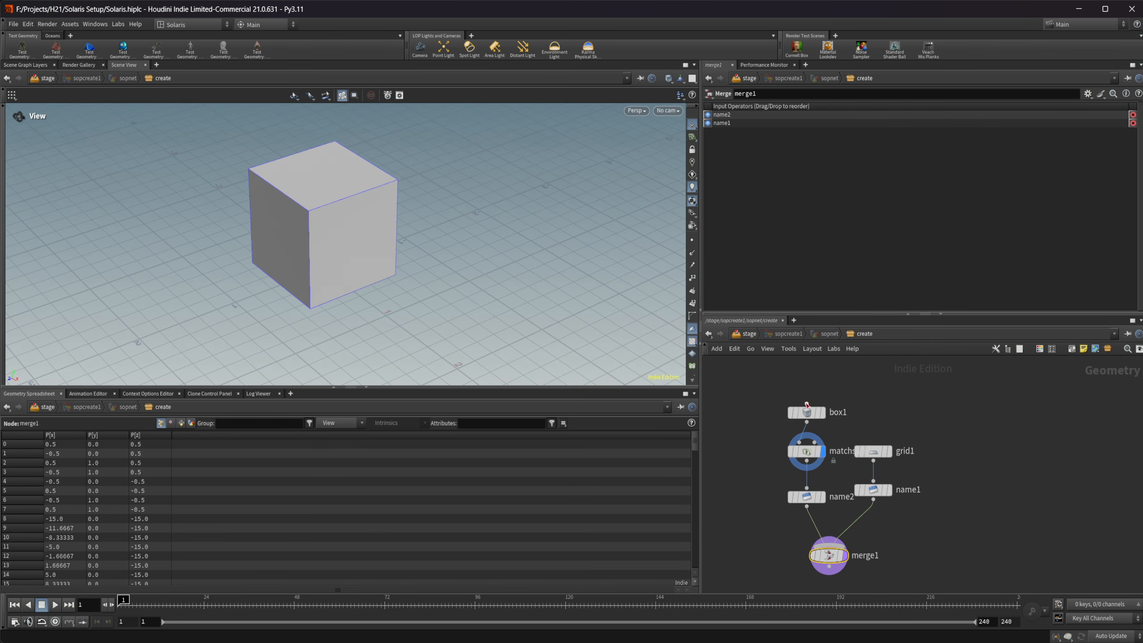
left_click(830, 566)
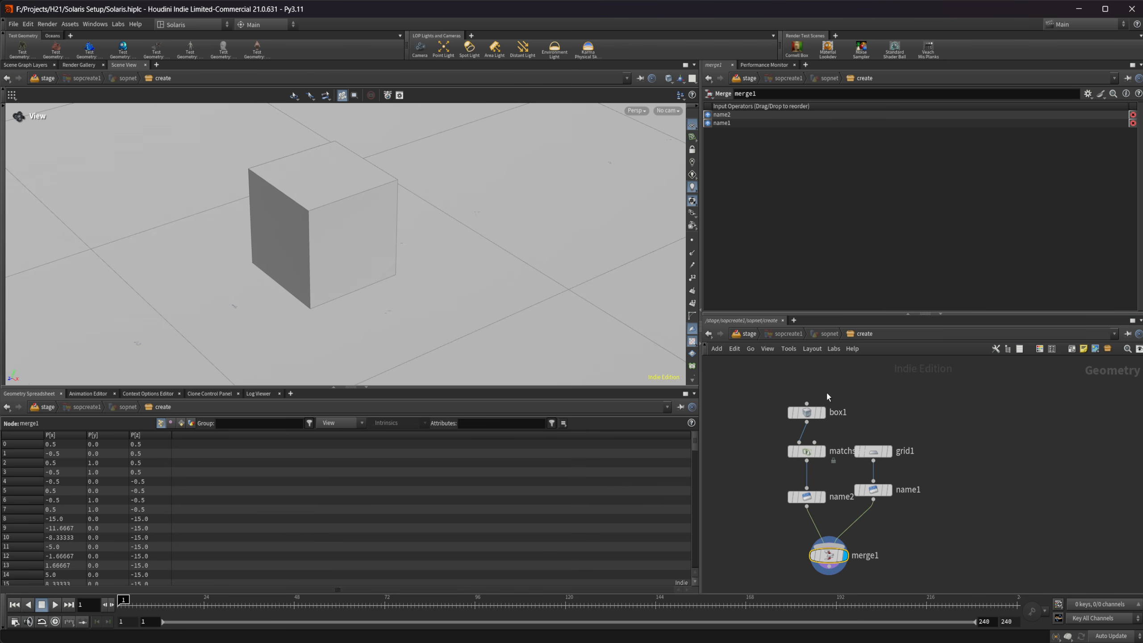
Step: Return to the stage network, display the SOP Create node, and expand geo in the scene graph
left_click(748, 333)
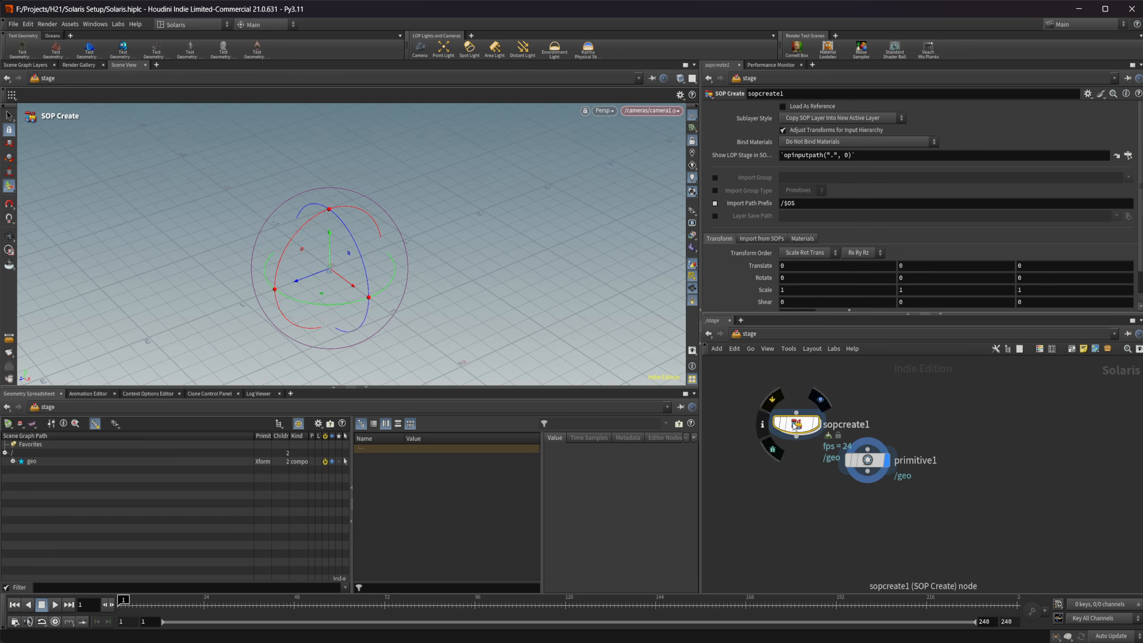
left_click(788, 445)
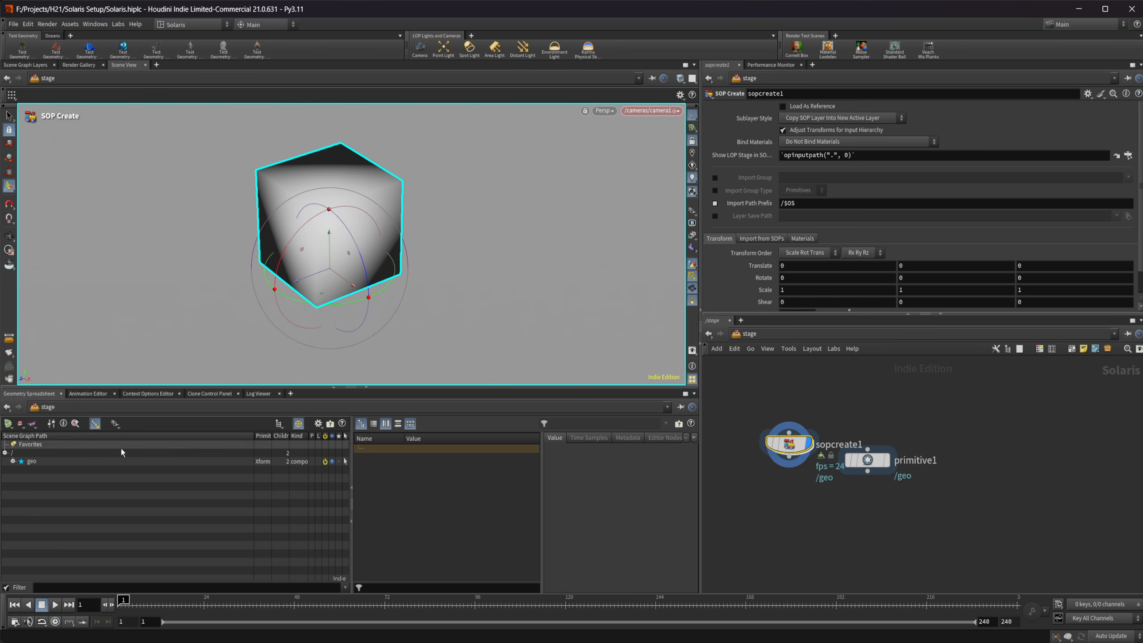
left_click(12, 461)
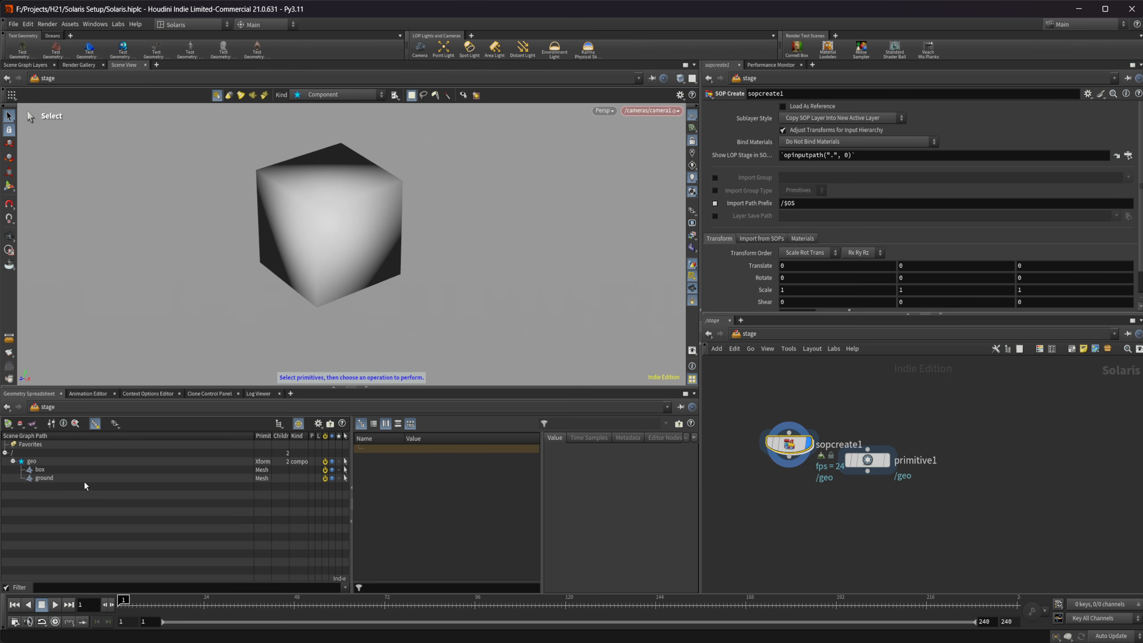
Step: Try wiring the Primitive node's output into the SOP Create node, and cut that wire again
left_click_drag(788, 444, 798, 521)
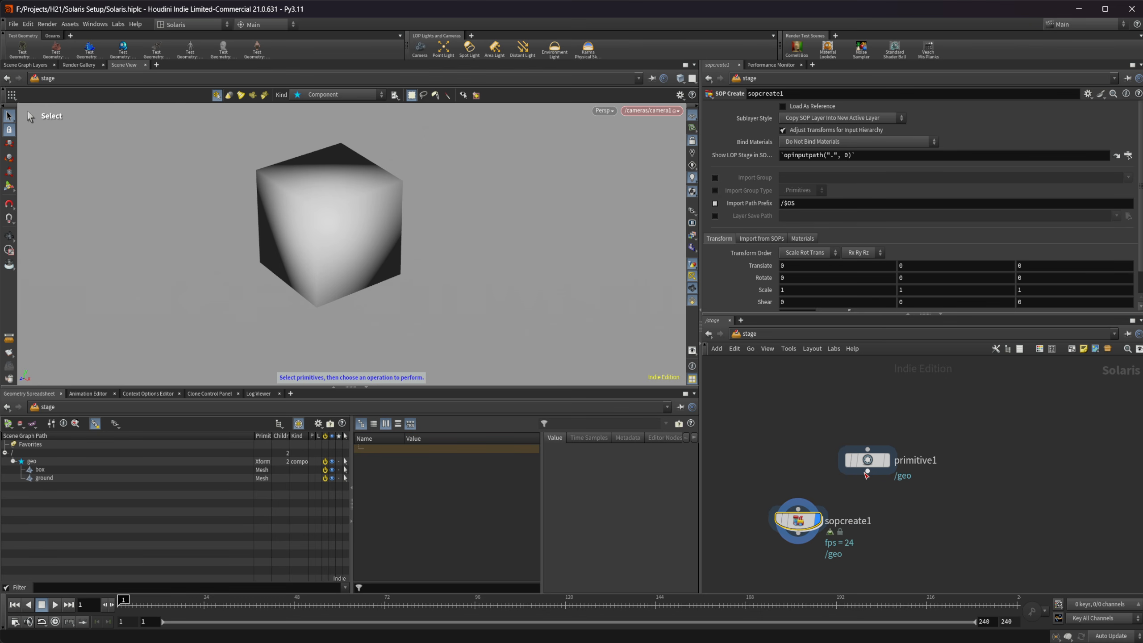
left_click(868, 463)
left_click_drag(868, 472, 794, 530)
left_click(799, 527)
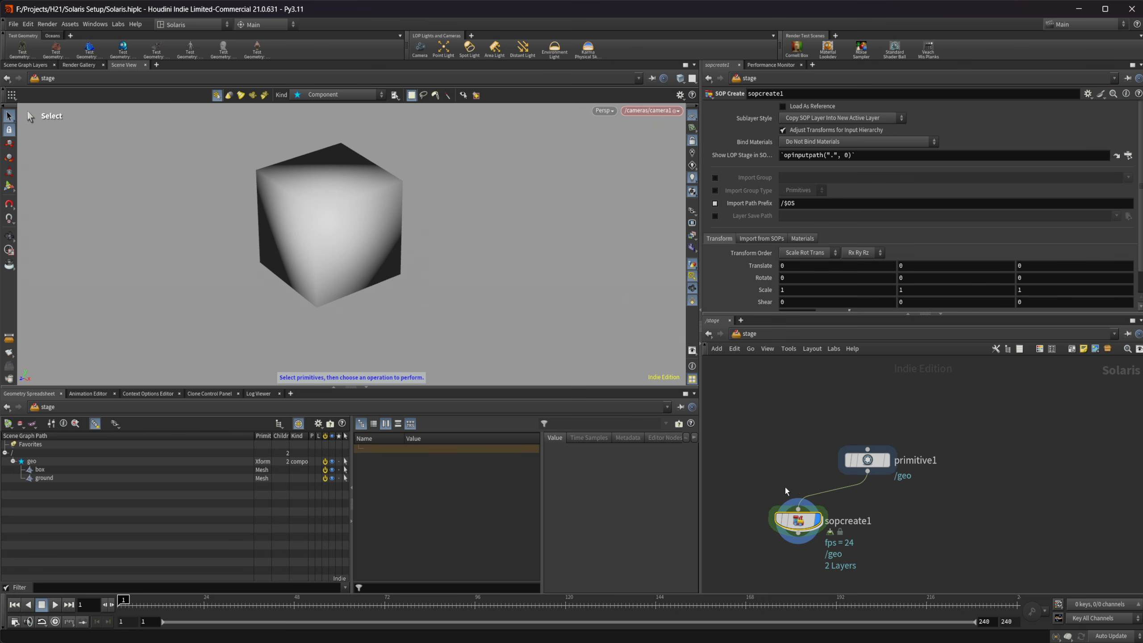
key("y")
left_click_drag(786, 490, 763, 460)
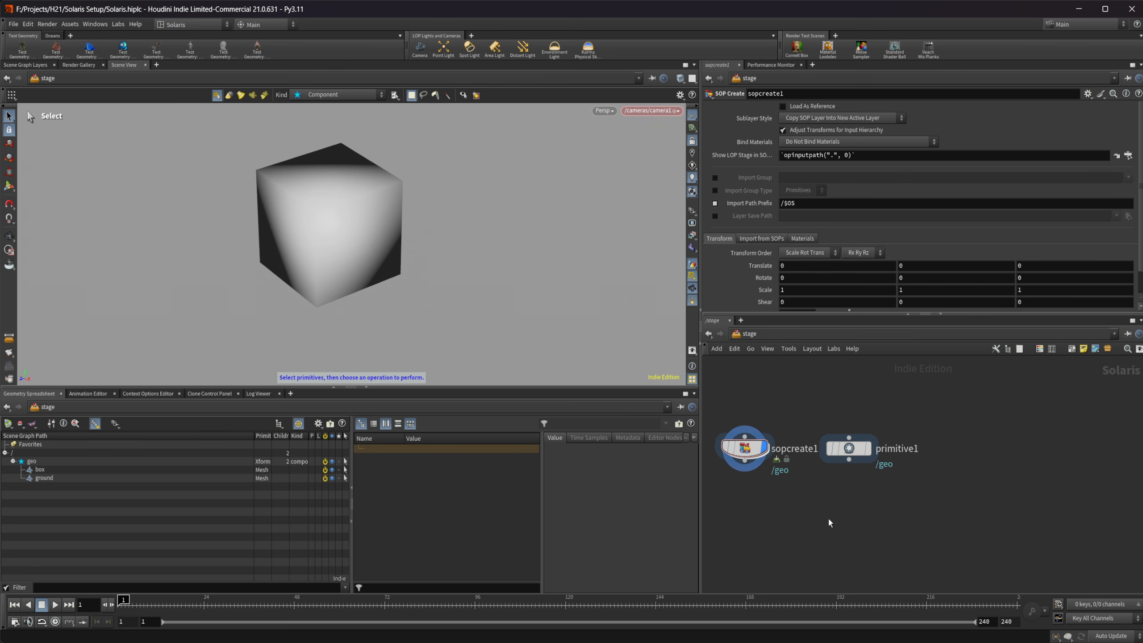
Step: Add a Material Library node wired below the Primitive node in the stage network
left_click(833, 449)
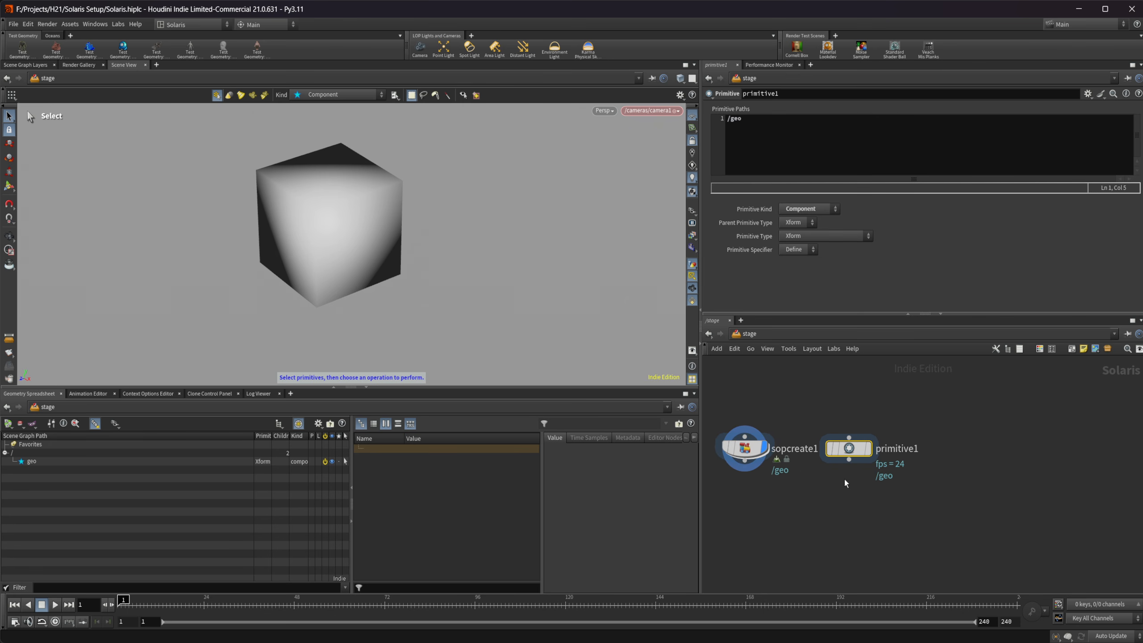
key("Tab")
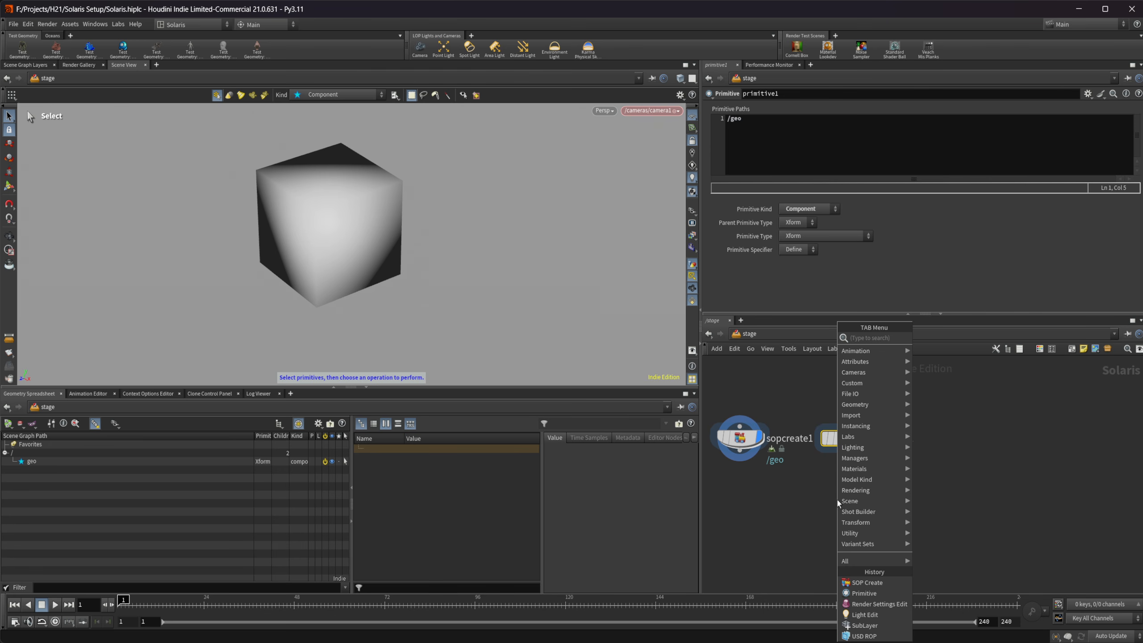
type("mat")
key("Down")
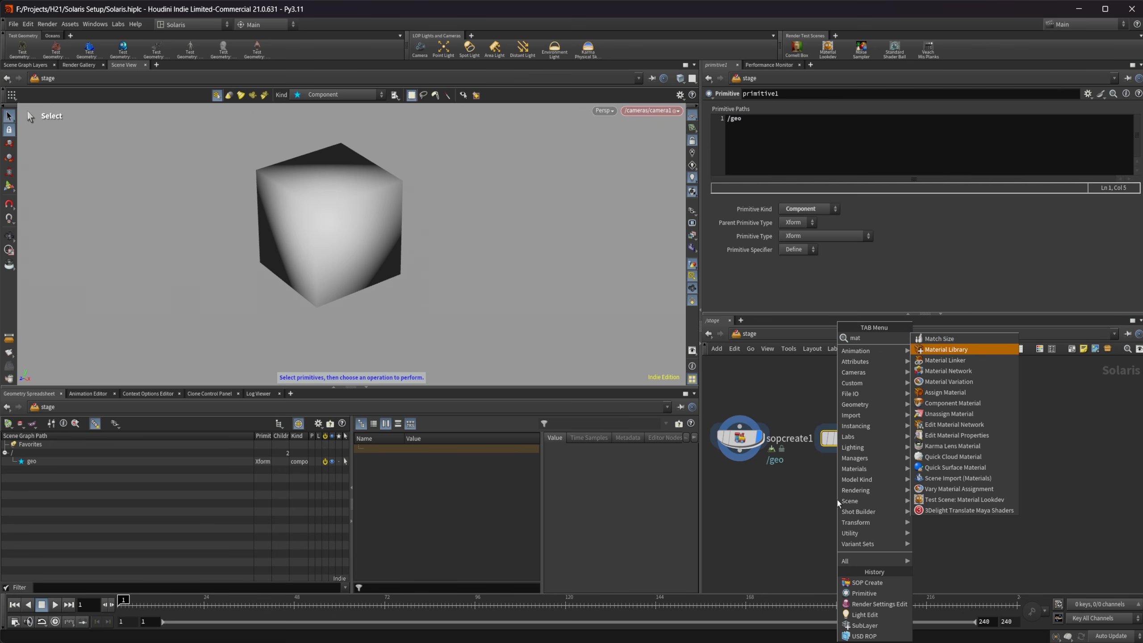
key("Return")
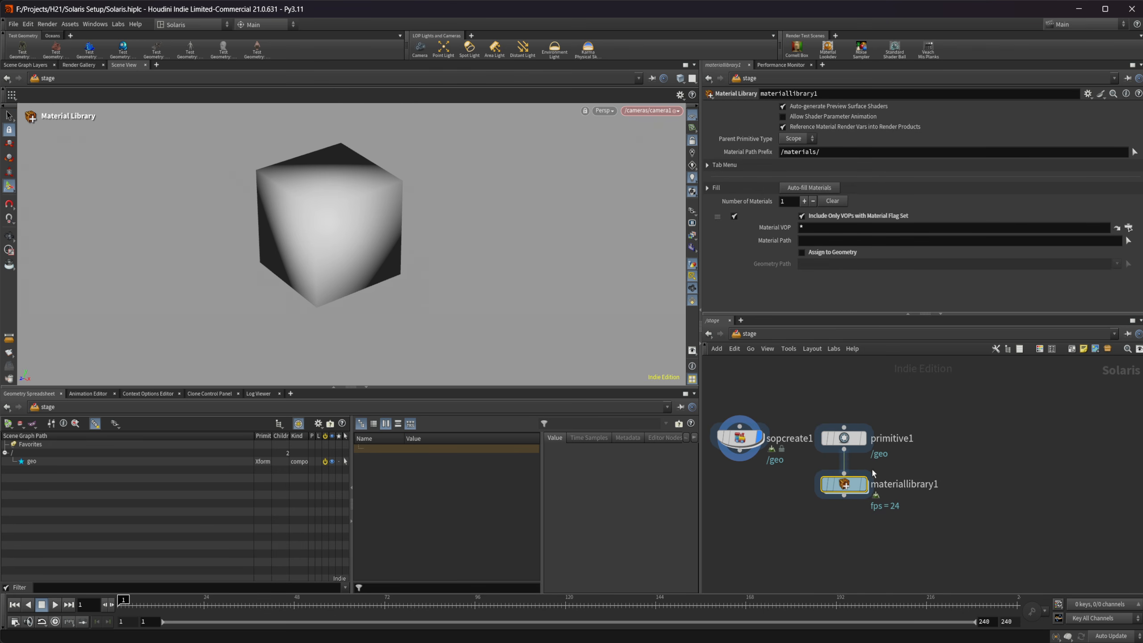
Step: Go inside the Material Library and add a Karma Material Builder
double_click(855, 491)
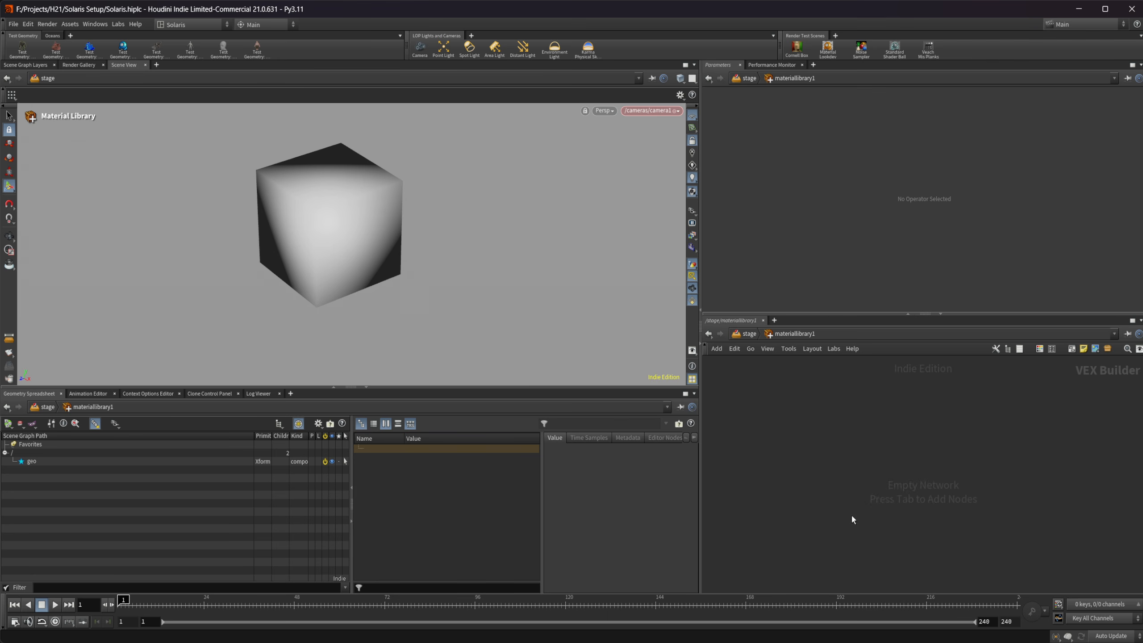
key("Tab")
type("ka")
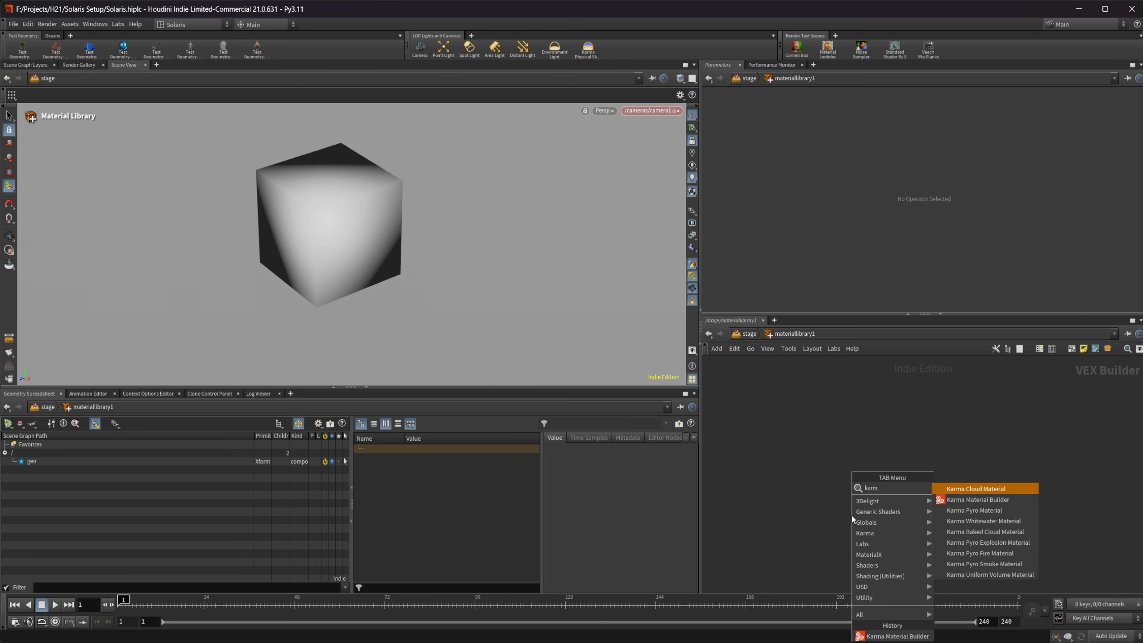
key("Down")
key("Return")
left_click(852, 484)
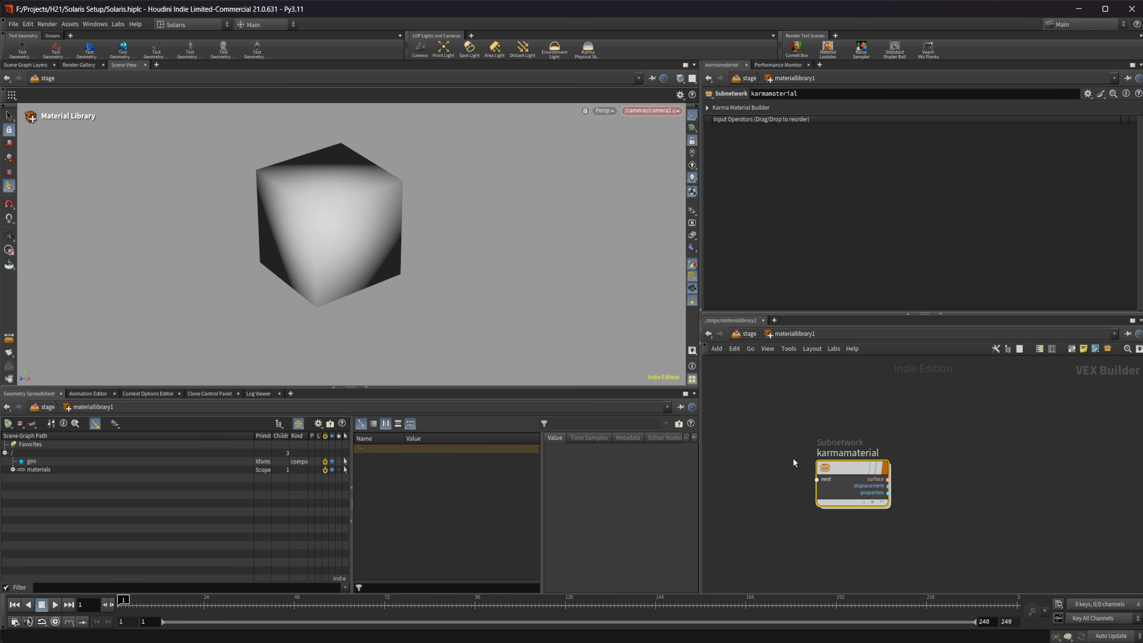
Step: Rename the Karma material subnetwork to Base_Gray and expand materials in the scene graph
double_click(838, 453)
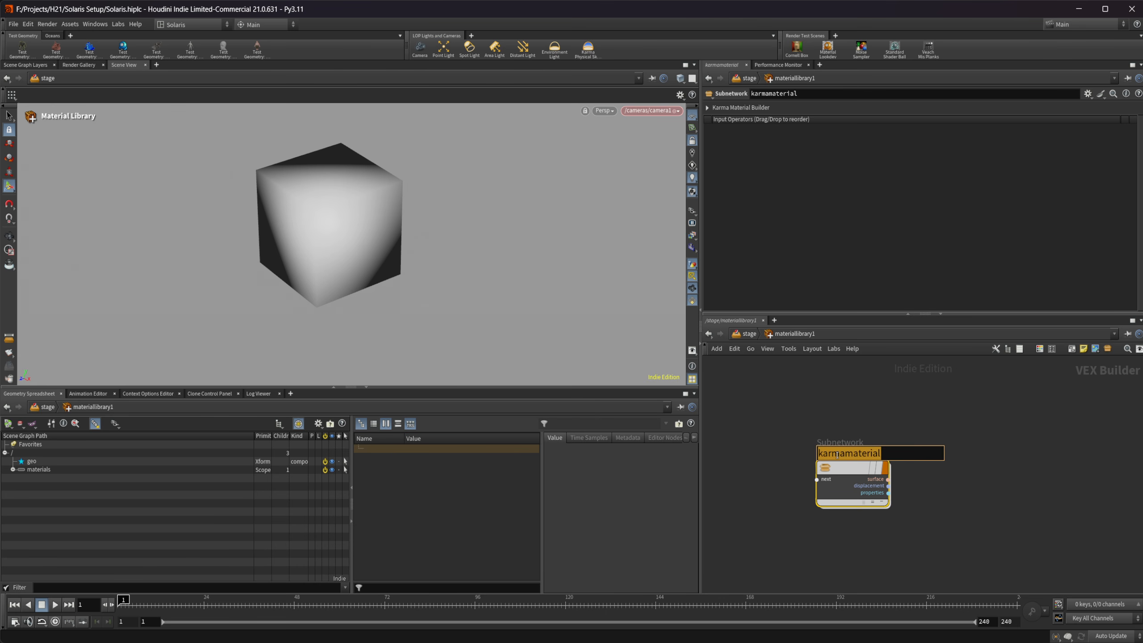
type("Base_Gray")
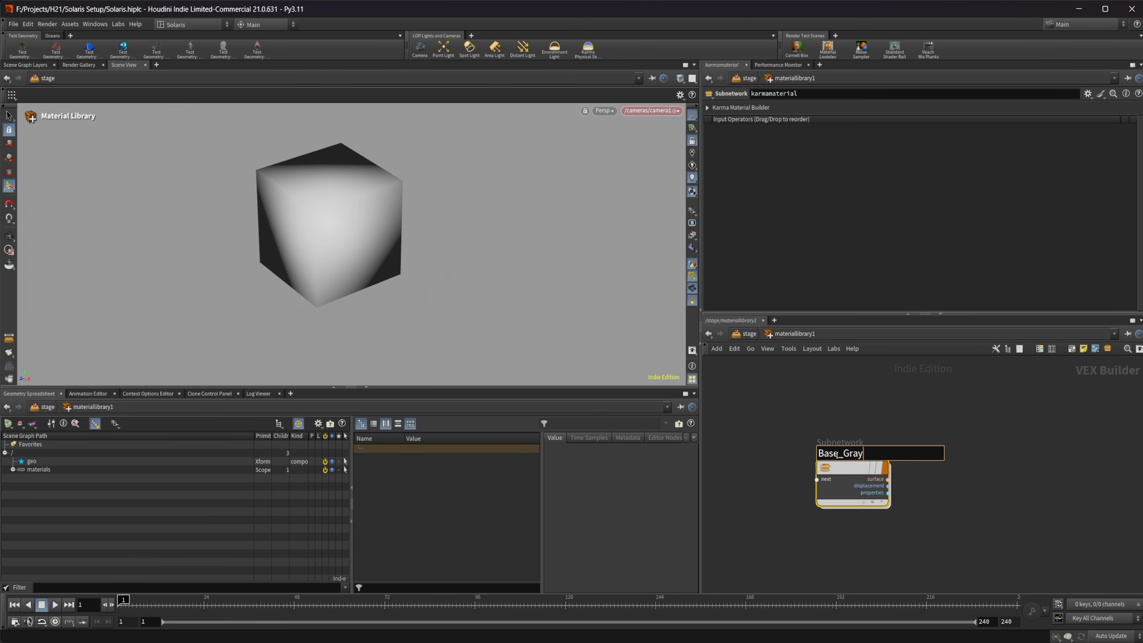
key("Return")
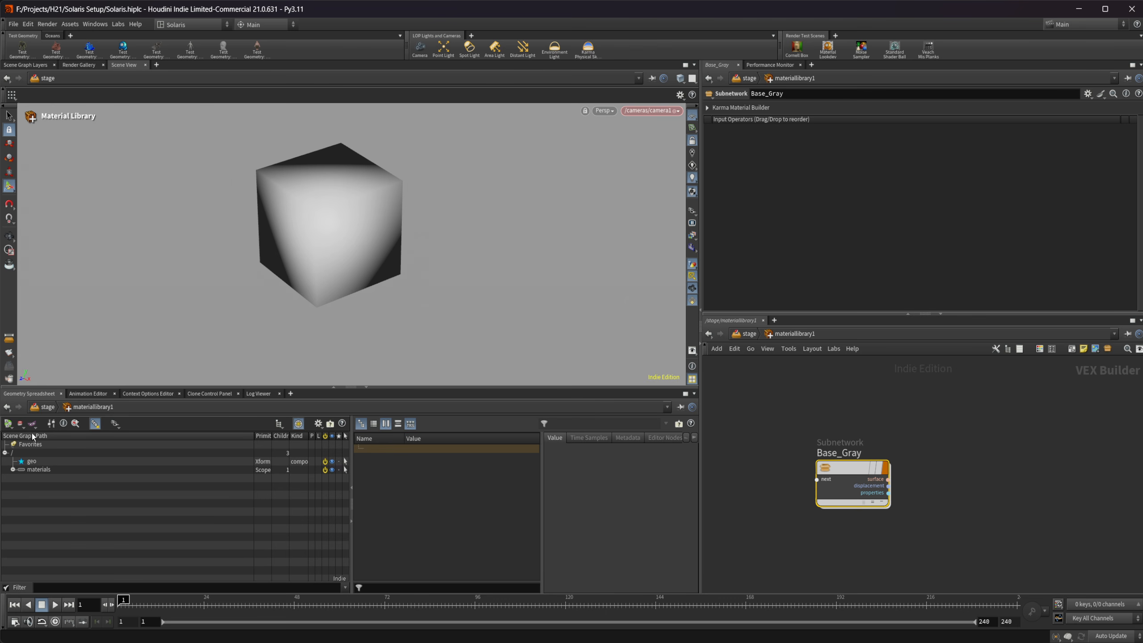
left_click(13, 470)
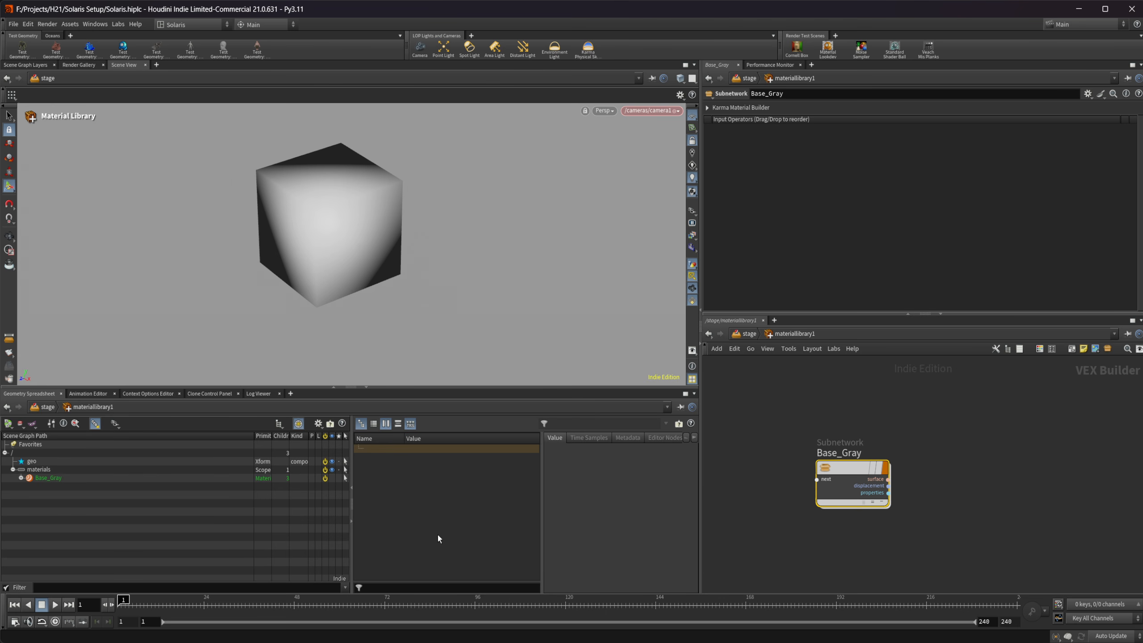
Step: Raise the specular roughness of Base_Gray's standard surface shader to about 0.88 and return to the stage network
double_click(846, 476)
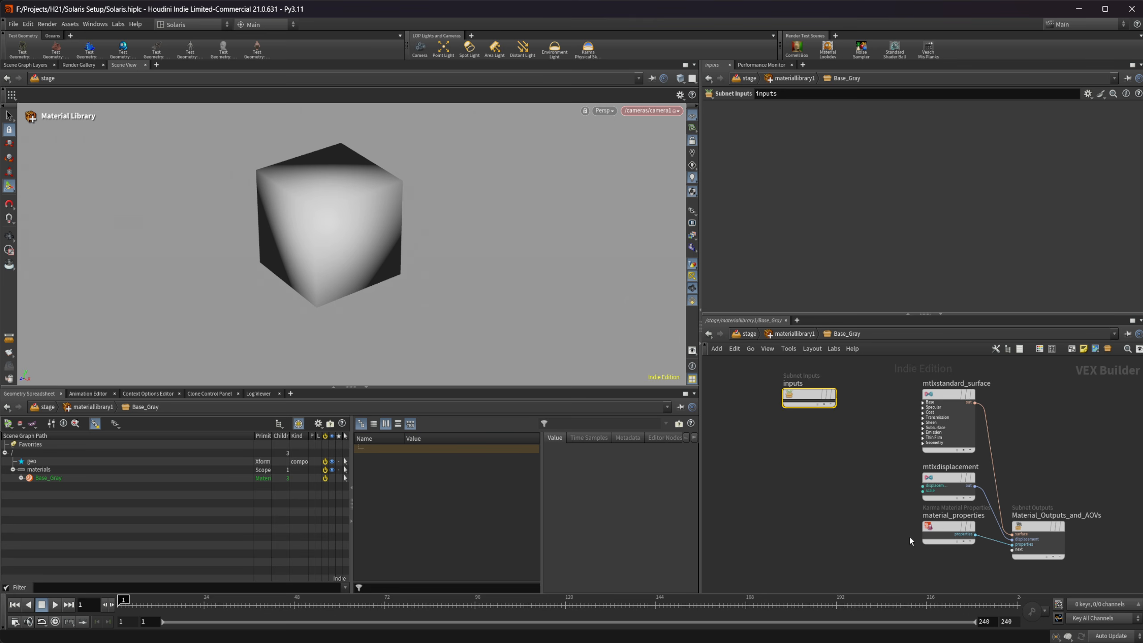
left_click(942, 395)
left_click(752, 192)
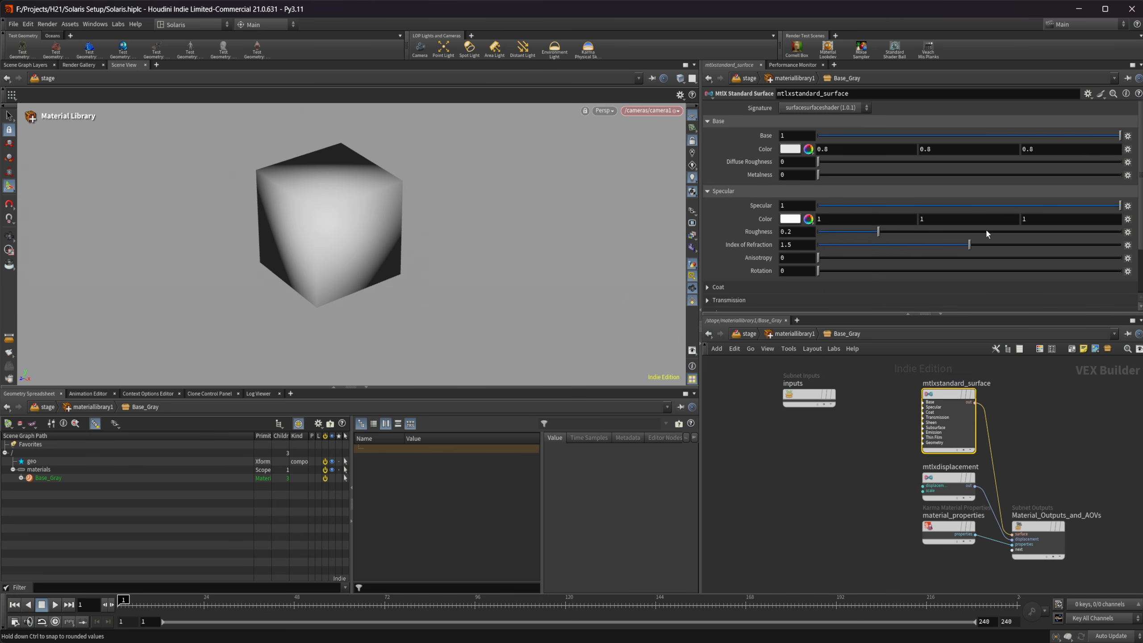
left_click_drag(1063, 233, 1084, 231)
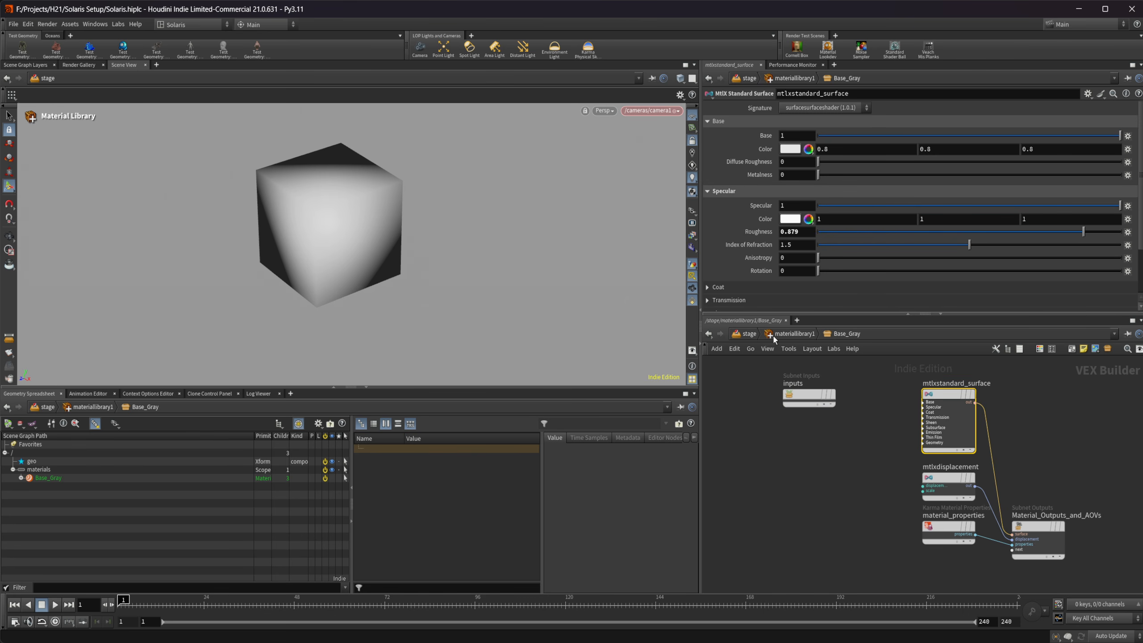
left_click(747, 334)
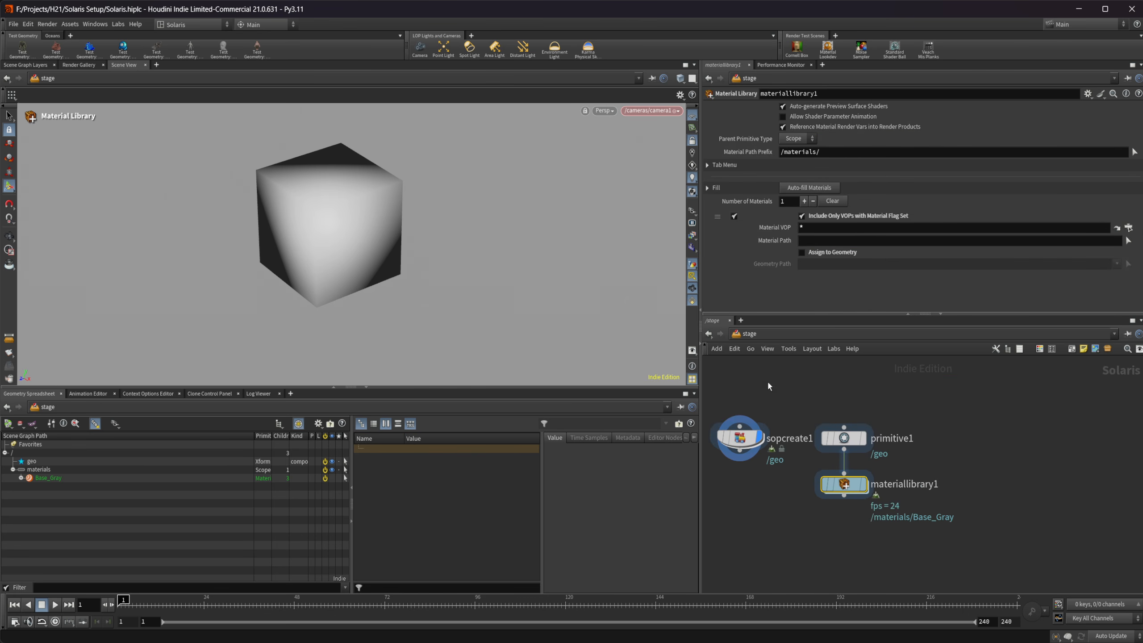
Step: Display the Material Library node, create a camera below it from the current view, and bring up its focal length and aperture settings
left_click(862, 485)
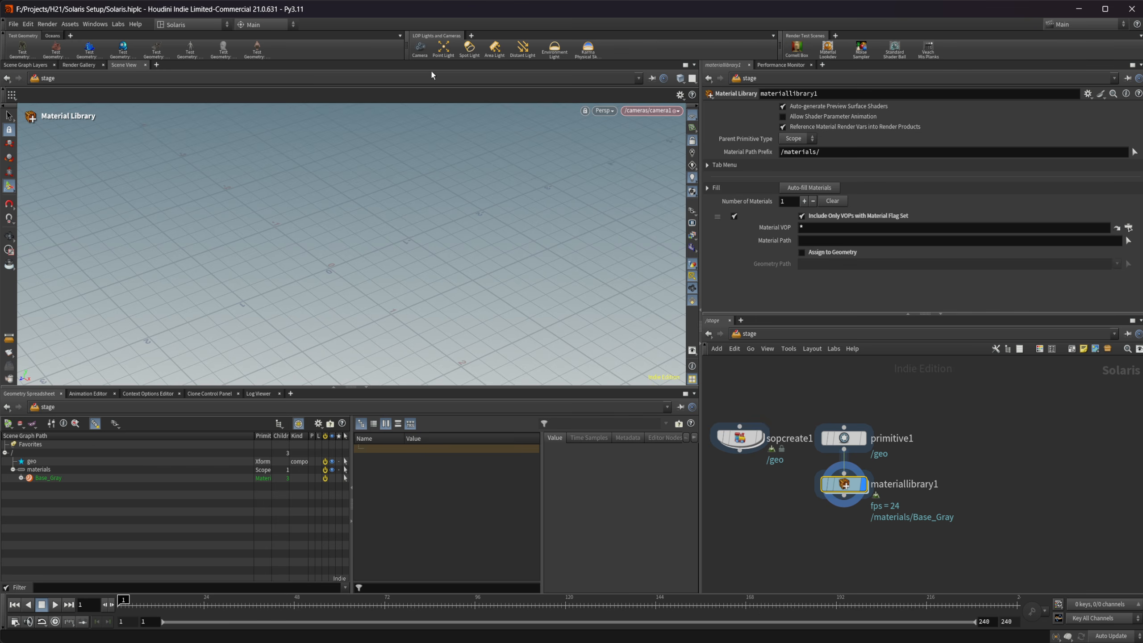
left_click(419, 47)
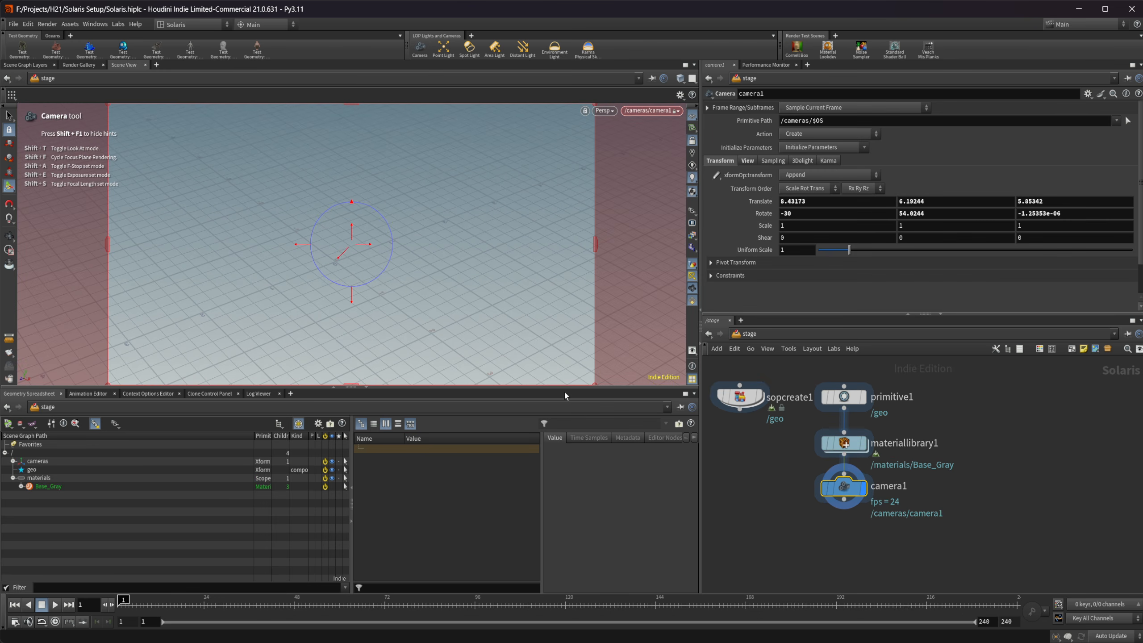
left_click(751, 162)
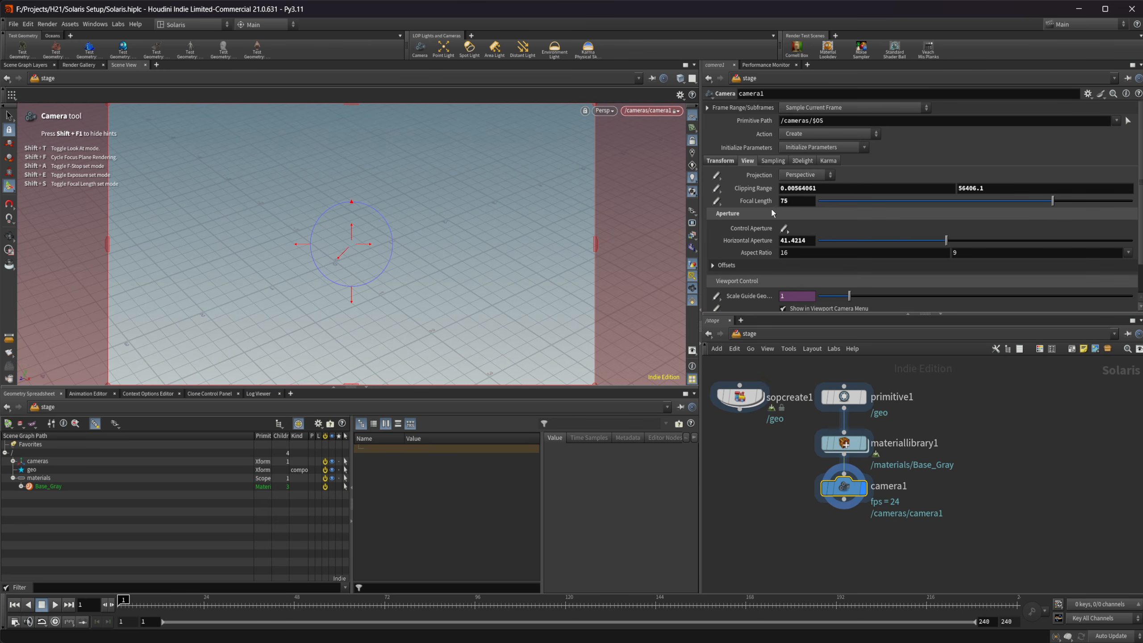
left_click(789, 201)
left_click(796, 472)
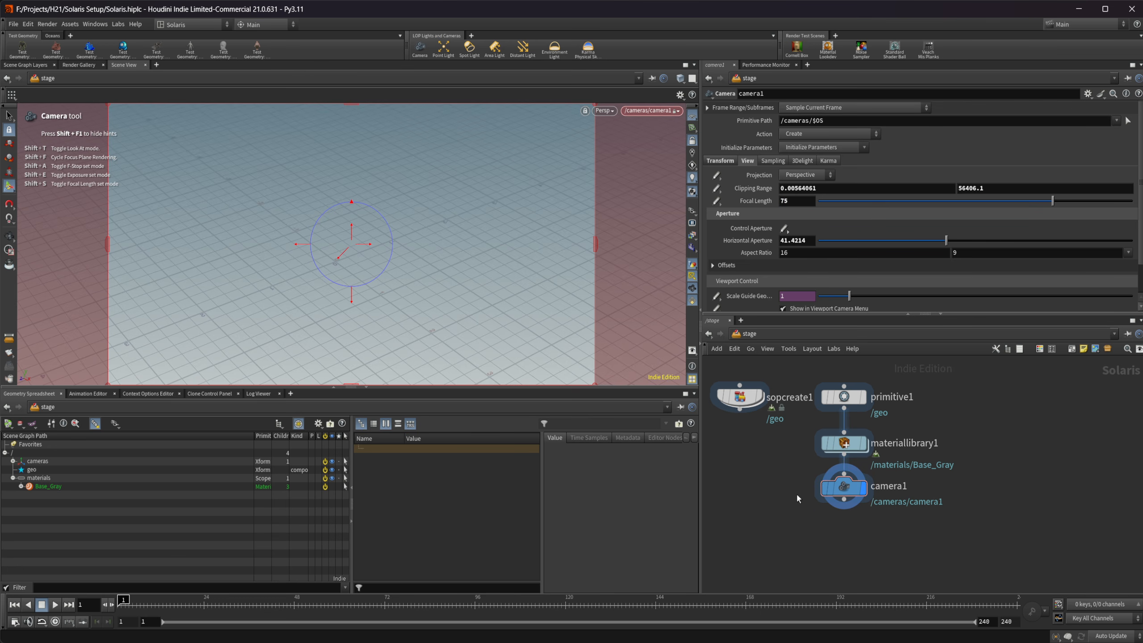
Step: Wire the SOP Create node's output into the Primitive node's input
middle_click_drag(802, 533, 793, 503)
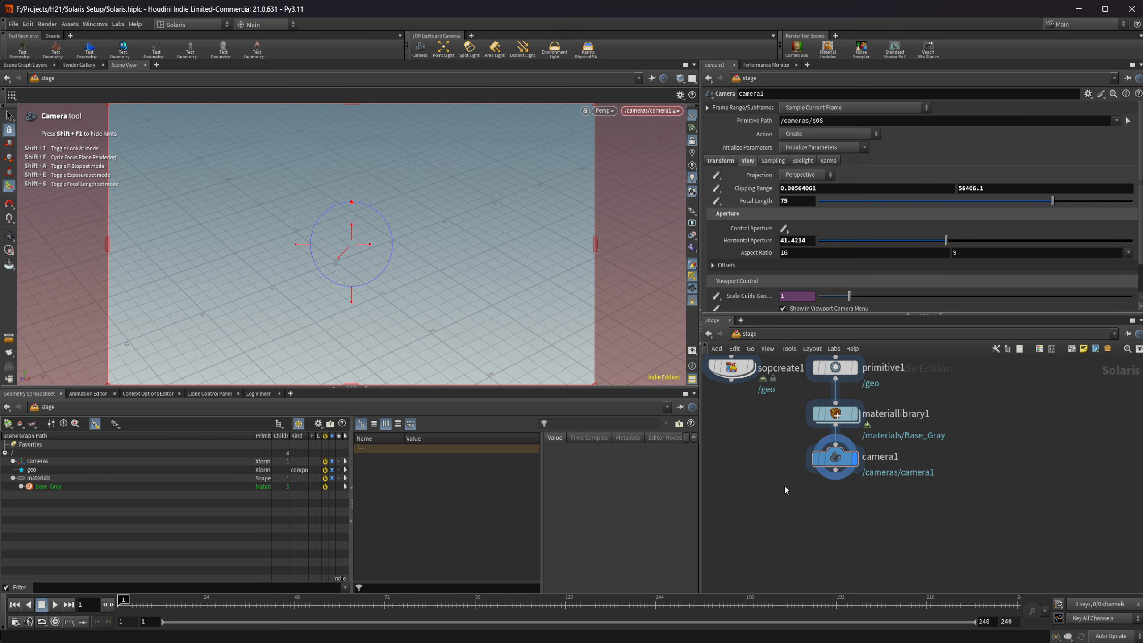
middle_click_drag(785, 486, 800, 548)
left_click(746, 441)
left_click(850, 418)
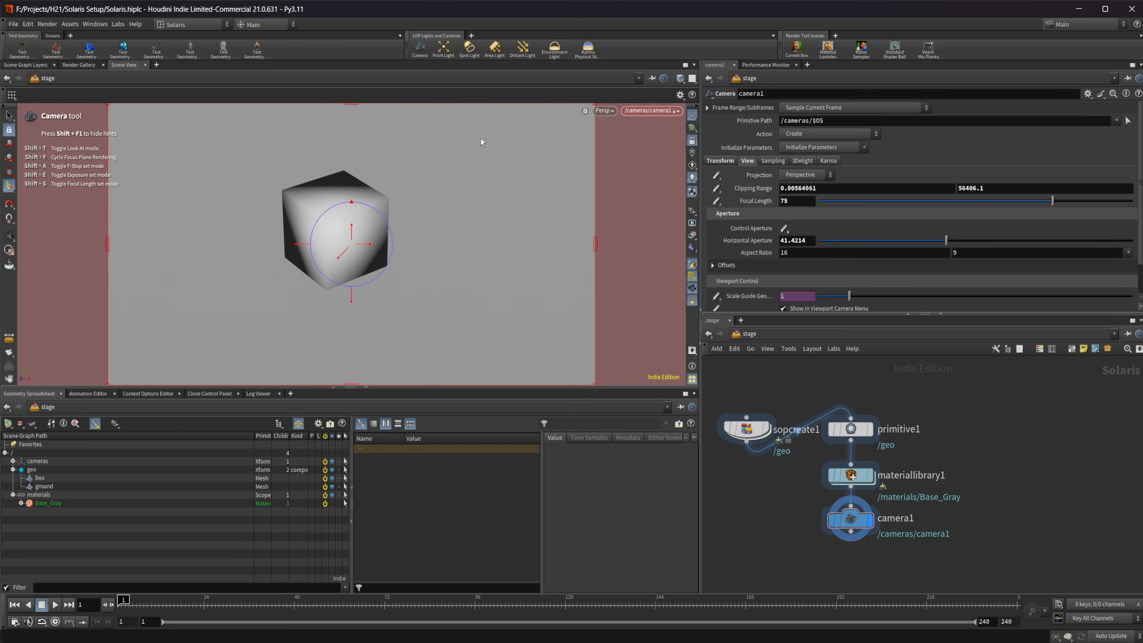
Step: Release the view from camera1, orbit around the box, and create an area light from that view
left_click(691, 140)
left_click_drag(434, 268, 374, 275, "alt")
left_click(495, 48)
key("Return")
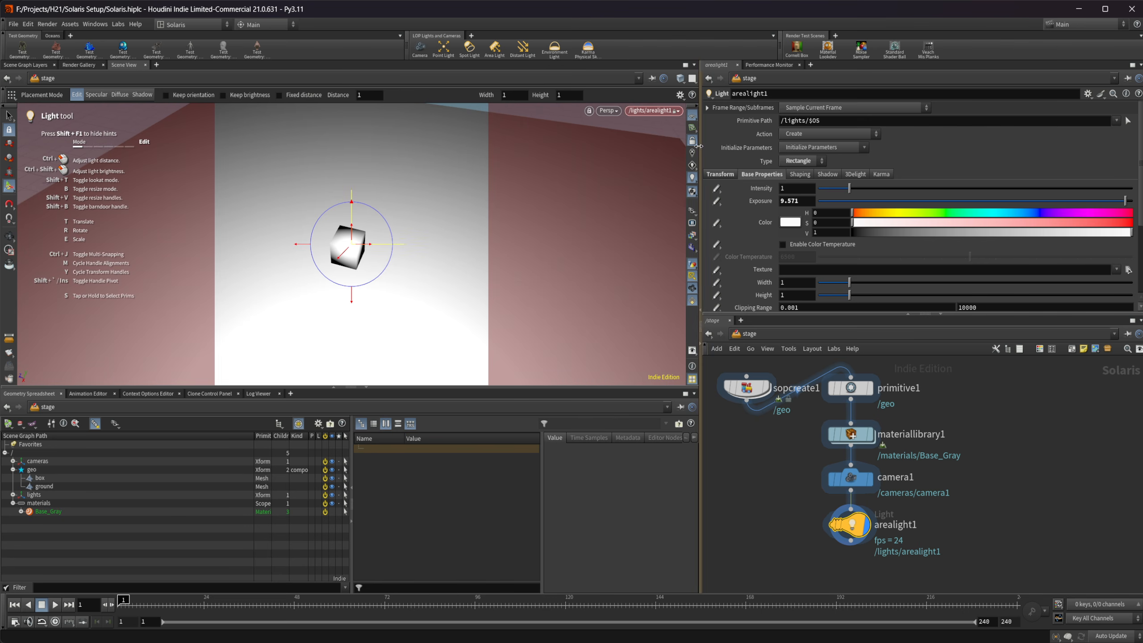
Step: Orbit to another angle facing the box and create a second area light from that view
left_click(692, 141)
key("space")
mouse_move(351, 243)
left_mouse_down()
mouse_move(340, 243)
mouse_move(477, 237)
mouse_move(269, 277)
mouse_move(405, 252)
mouse_move(333, 252)
mouse_move(355, 254)
left_mouse_up()
left_click(495, 47)
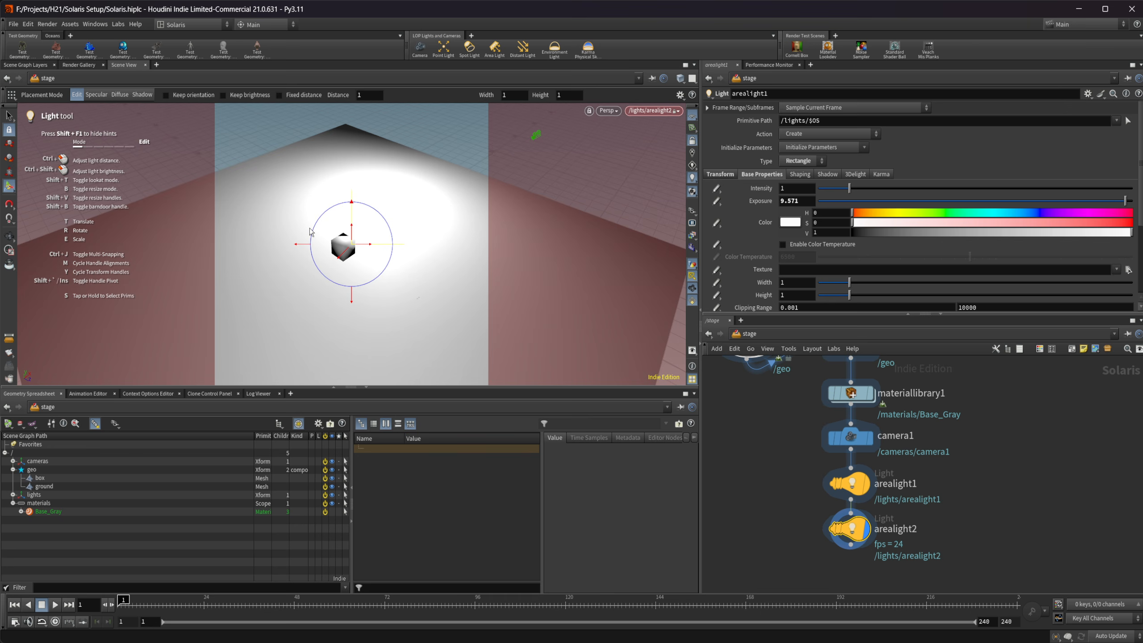
Step: Reposition the second area light by looking through it, bringing it closer to the box and keeping the box centred
key("space")
mouse_move(342, 259)
middle_mouse_down()
mouse_move(361, 257)
mouse_move(353, 250)
middle_mouse_up()
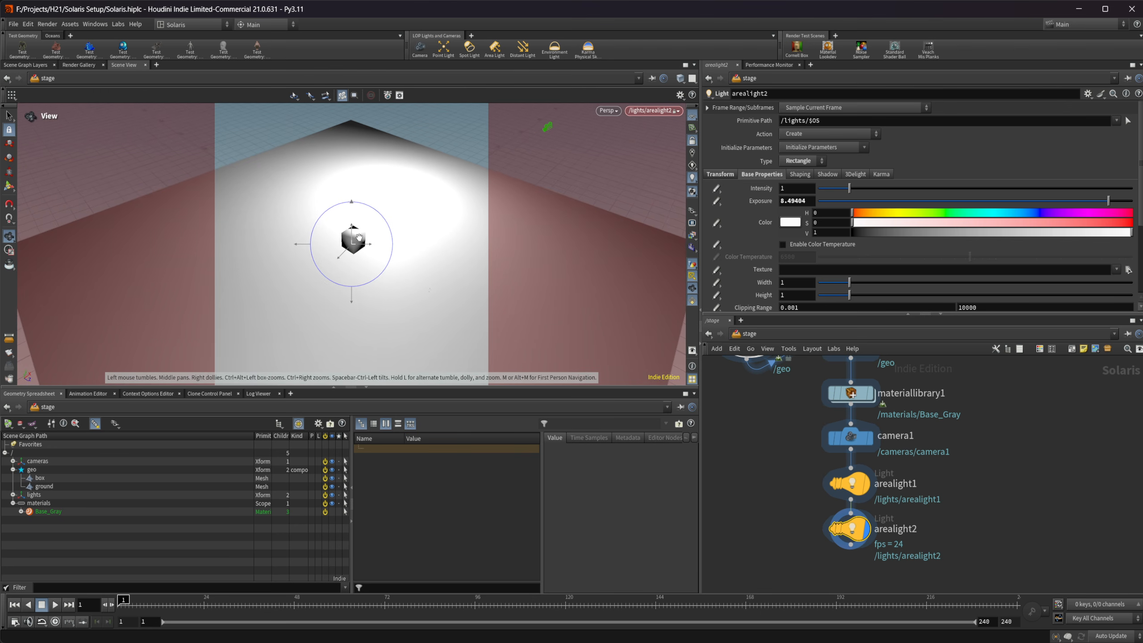
right_click_drag(360, 238, 394, 250)
left_click_drag(370, 254, 378, 256)
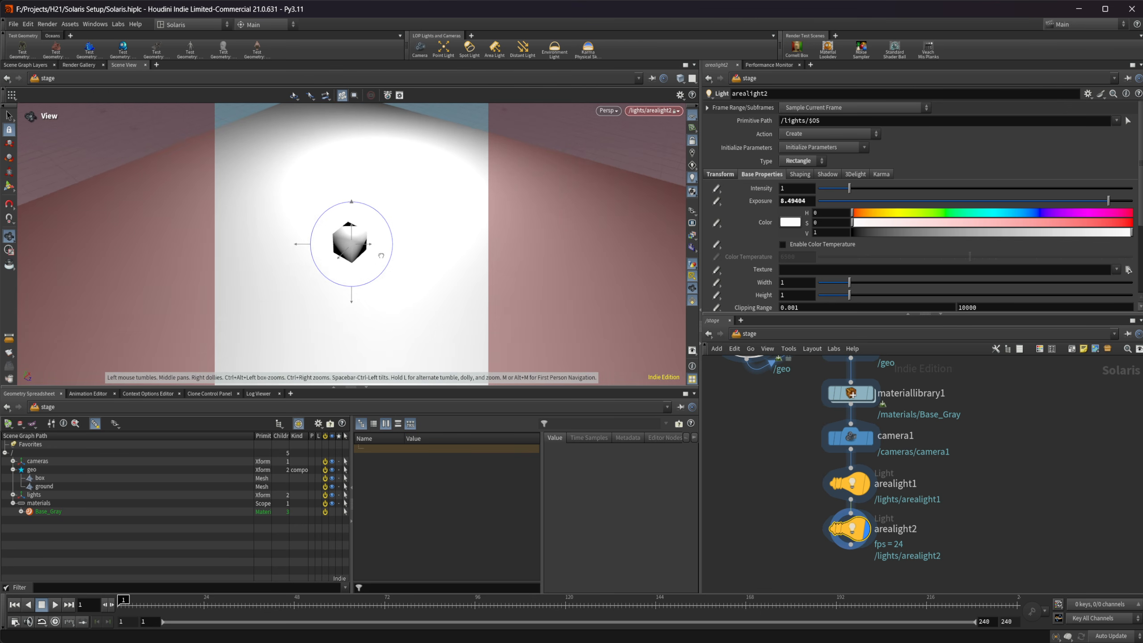
middle_click_drag(379, 255, 385, 254)
Step: Switch the viewport to look through /cameras/camera1
left_click(652, 111)
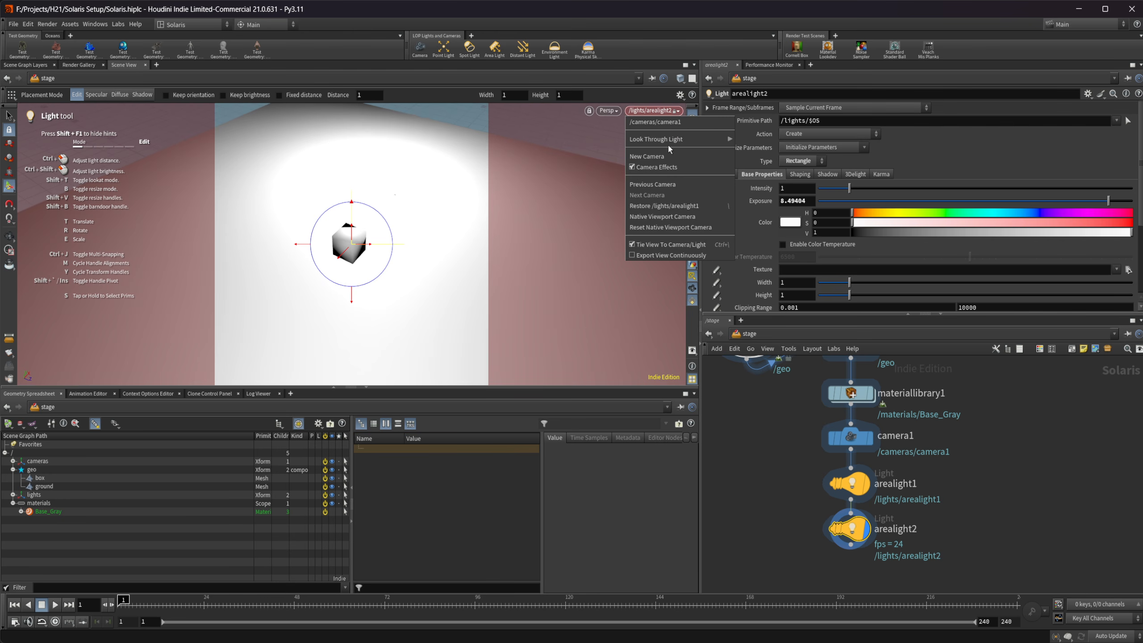
left_click(680, 130)
left_click(663, 110)
left_click(666, 123)
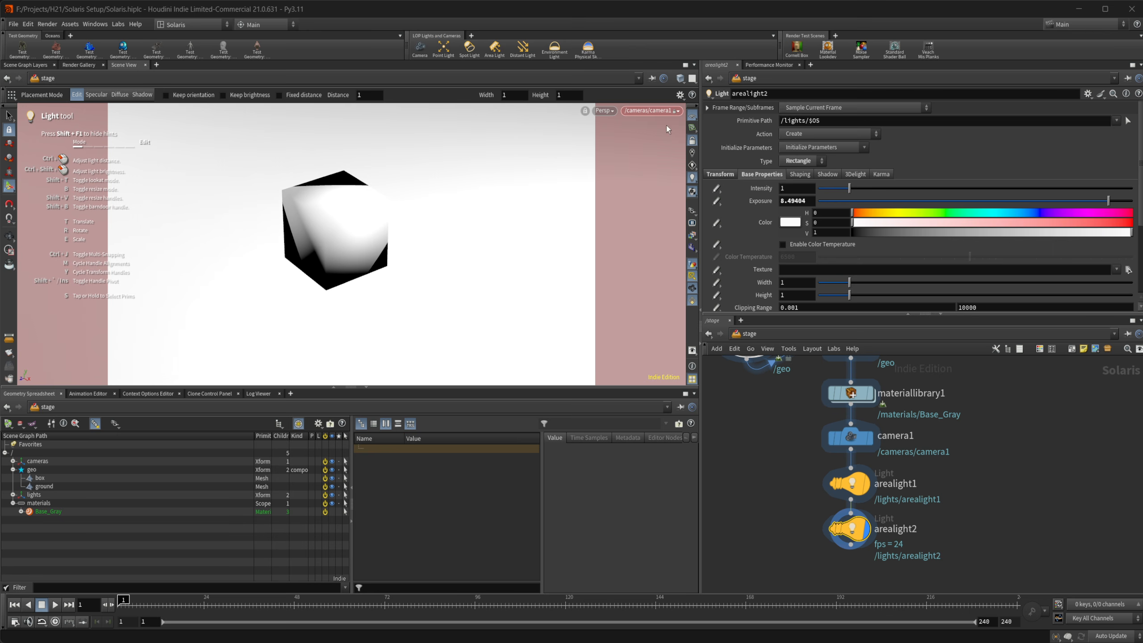
Step: Add a Karma (Setup) below the second area light and dismiss the render kernel tip
middle_click_drag(939, 537, 915, 502)
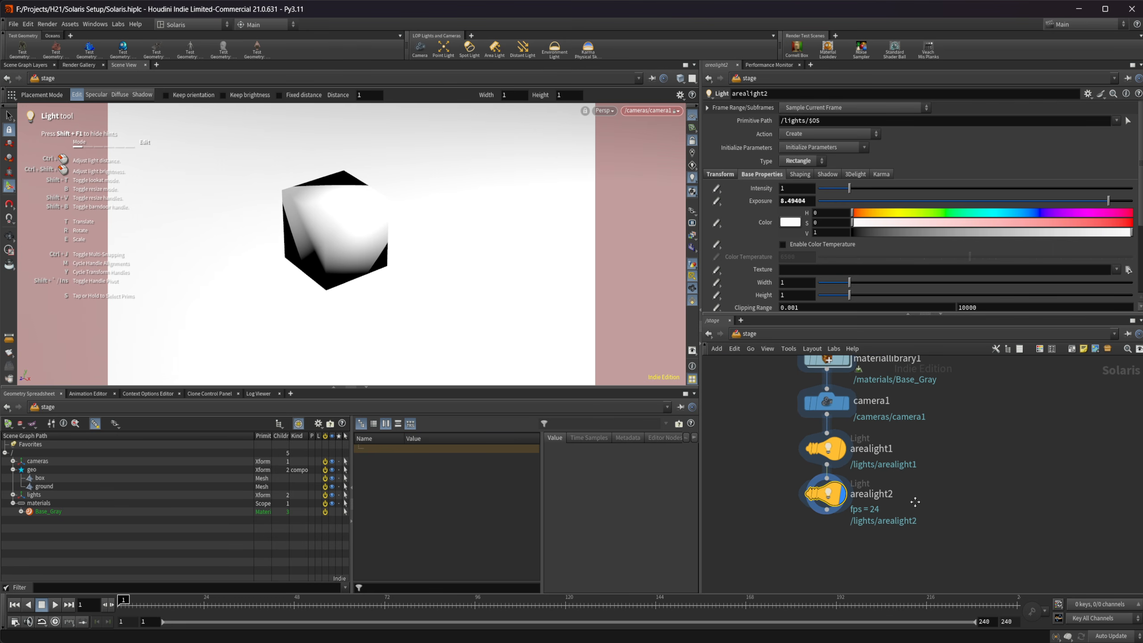
key("Tab")
type("karm")
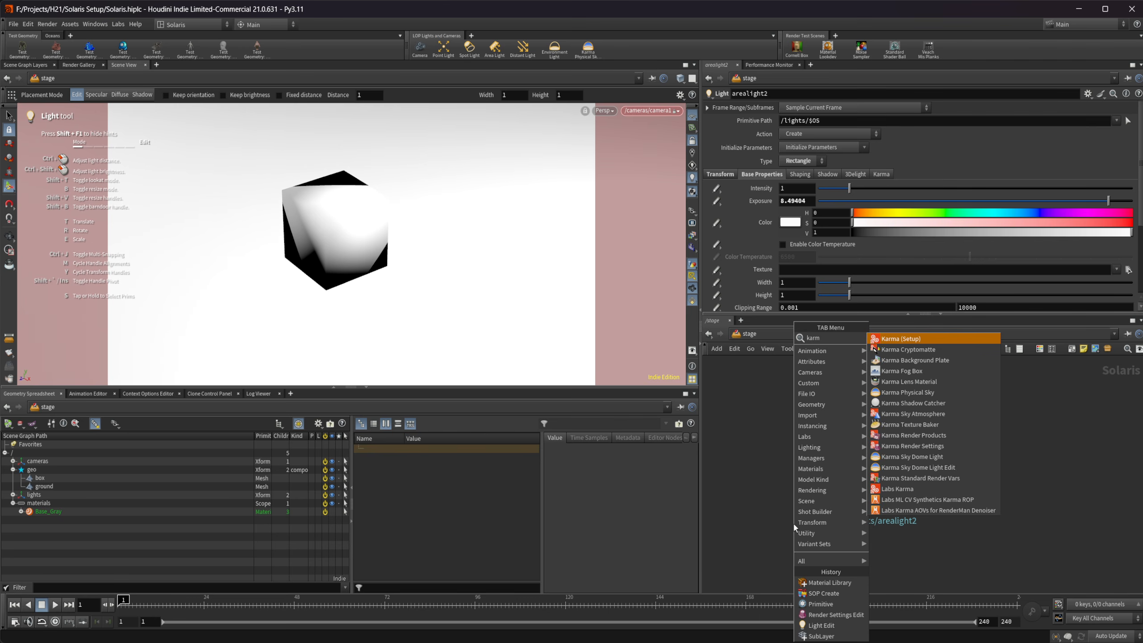
key("Return")
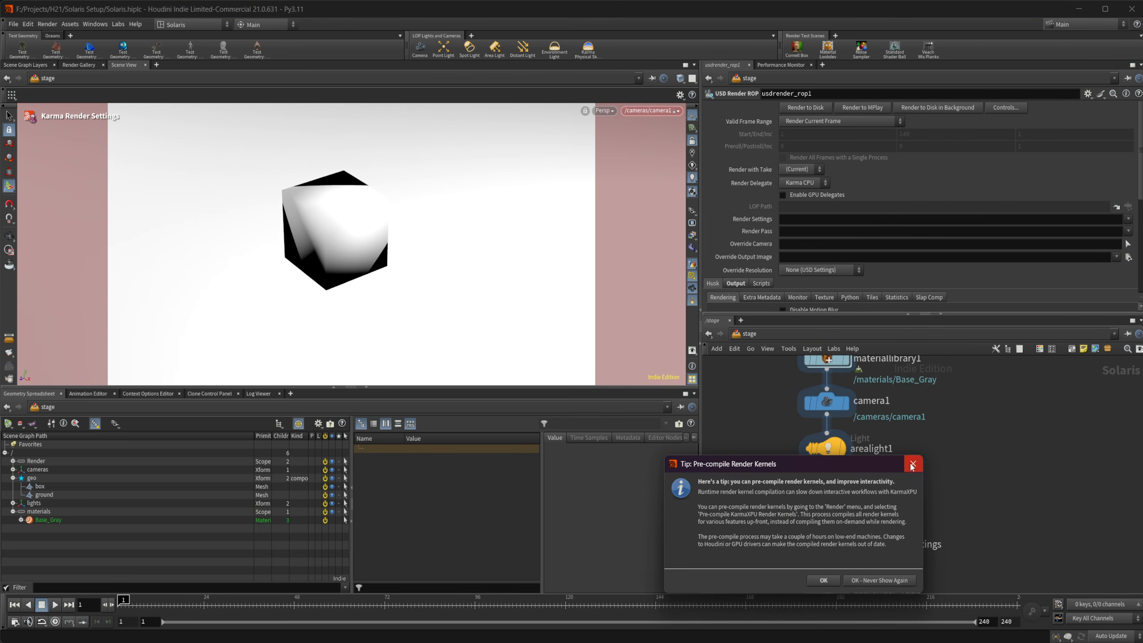
left_click(914, 465)
Step: Move the USD Render ROP node off to the side of the Karma Render Settings node
middle_click_drag(890, 550, 860, 481)
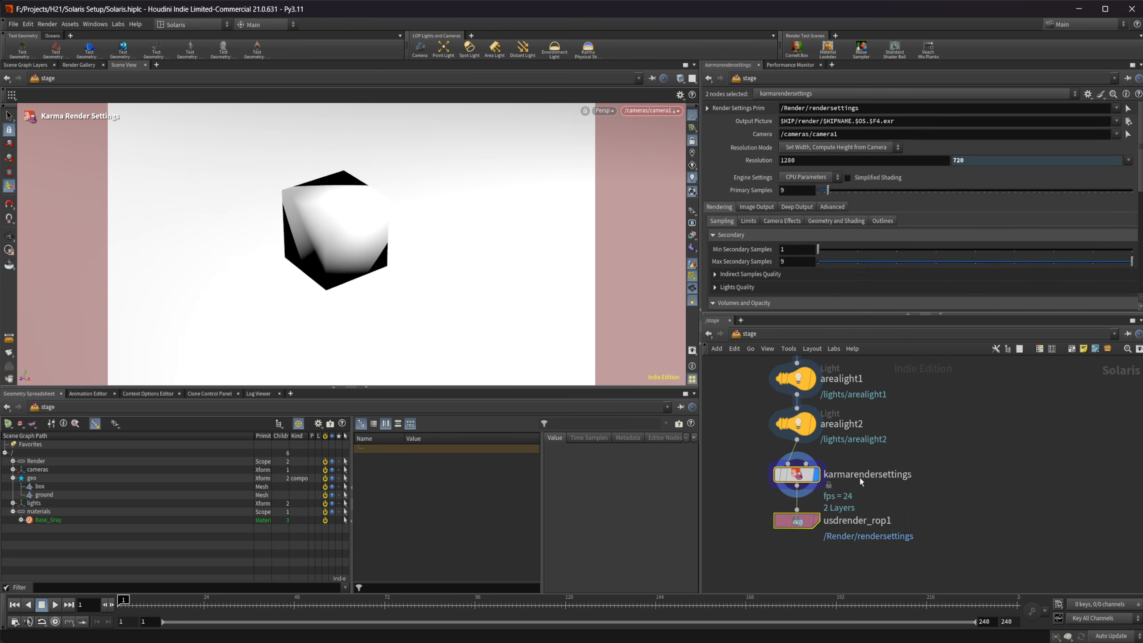
left_click(914, 534)
left_click_drag(797, 529, 991, 532)
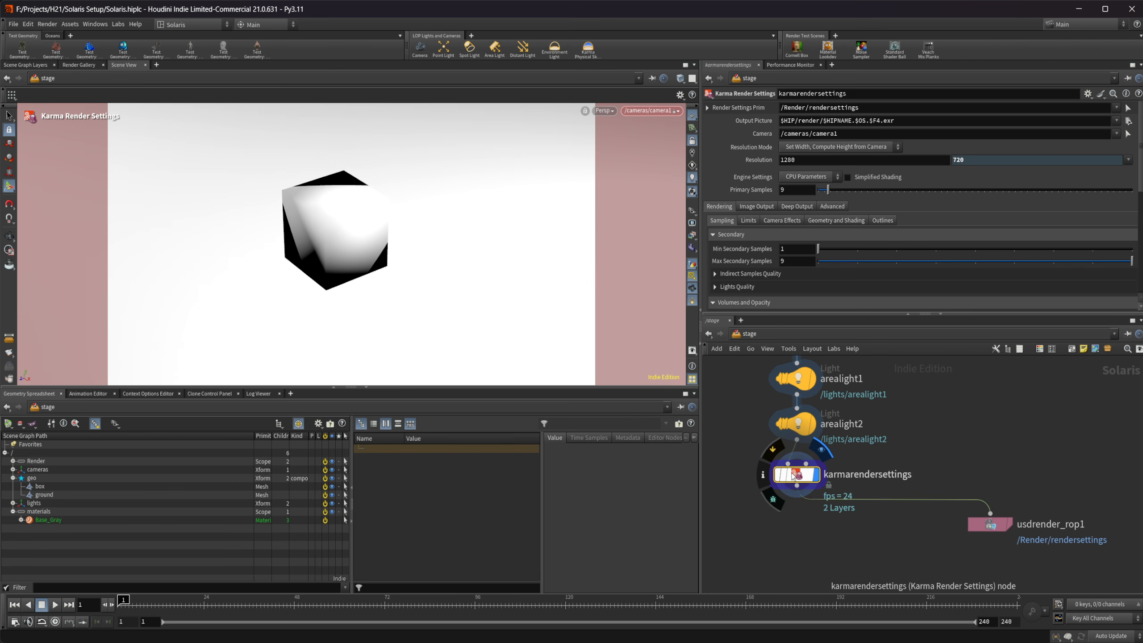
Step: Rename the Karma render settings primitive path to /Render/Karma_XPU_Rendersettings
left_click(810, 108)
type("Karma")
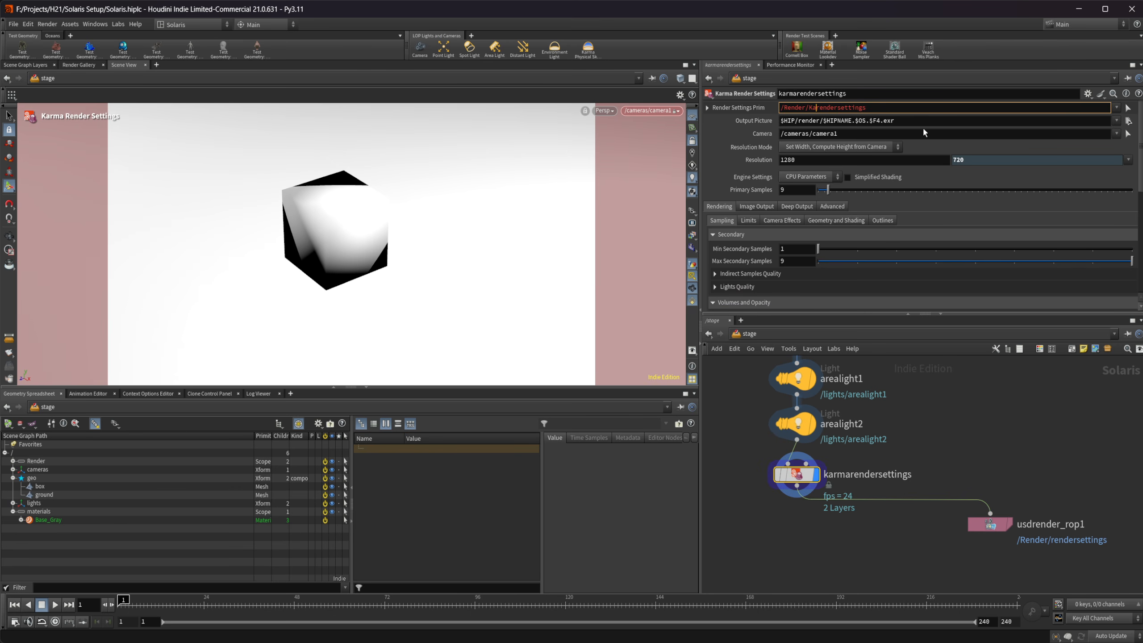
type("_XOU")
key("BackSpace")
key("BackSpace")
type("PU_")
key("Return")
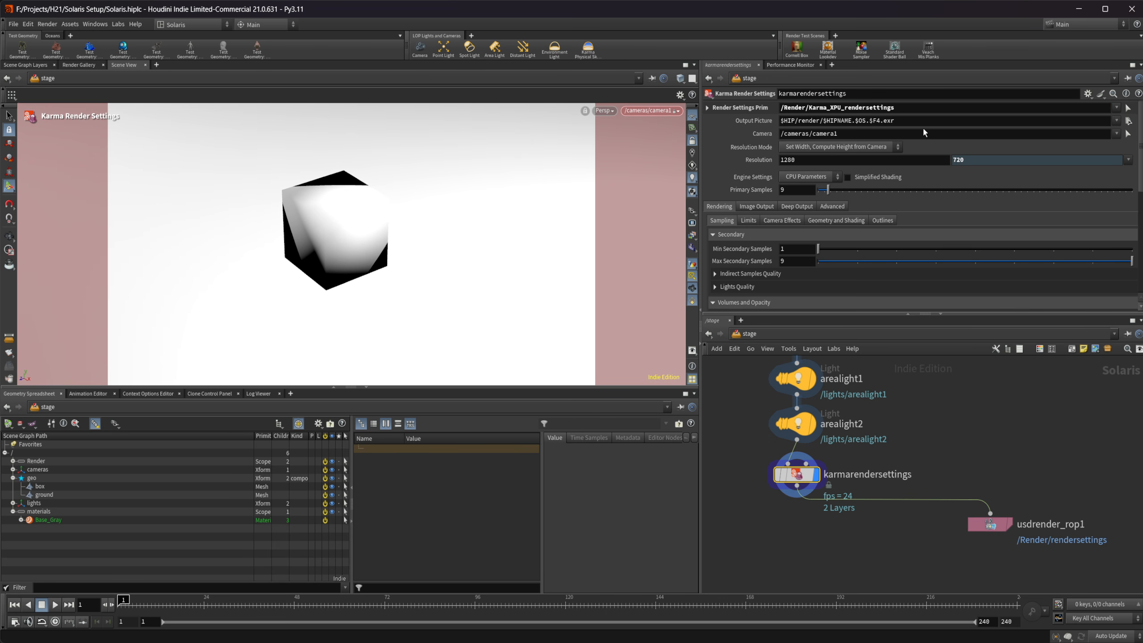
left_click(846, 107)
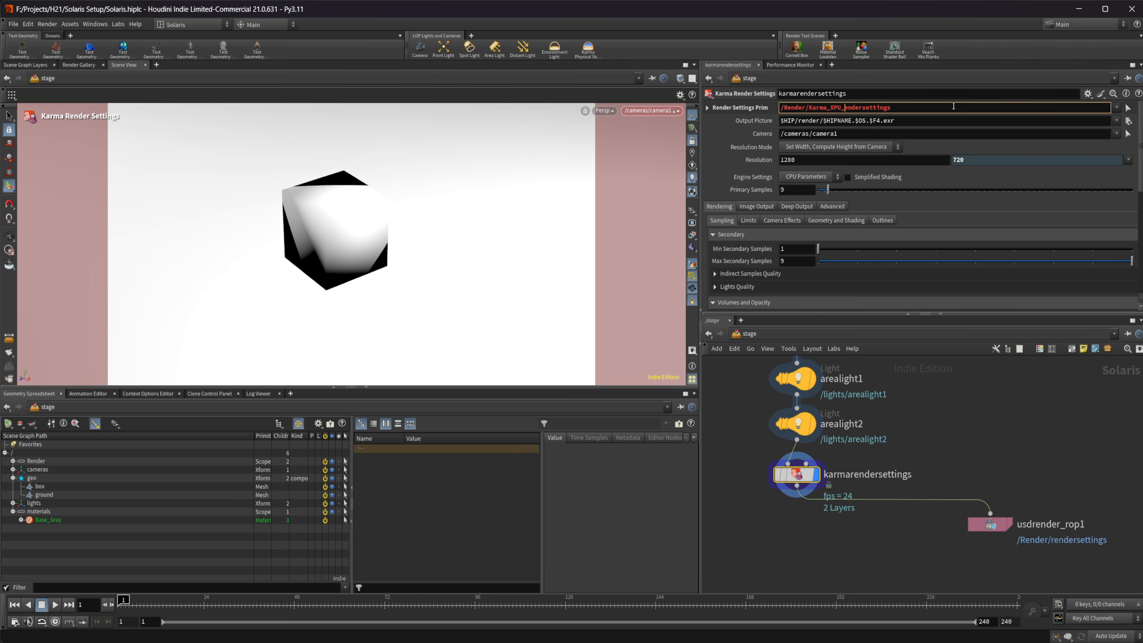
key("Delete")
type("R")
key("Return")
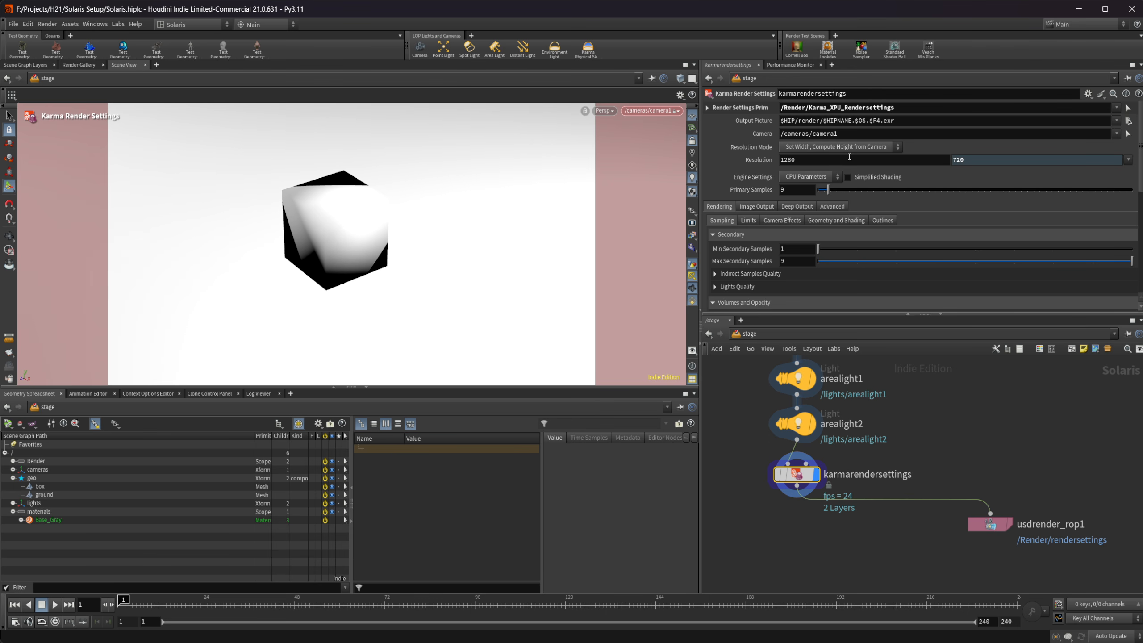
Step: Set the Karma render resolution to the 1920 x 1080 HDTV preset and the engine settings to XPU Parameters
left_click(1128, 159)
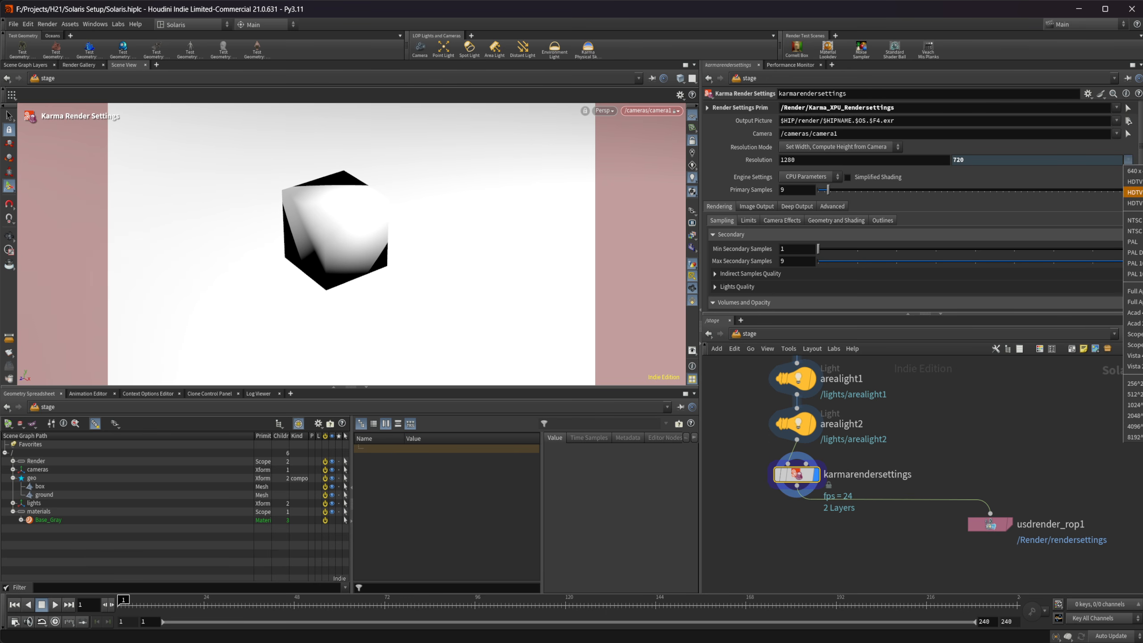
left_click(1132, 193)
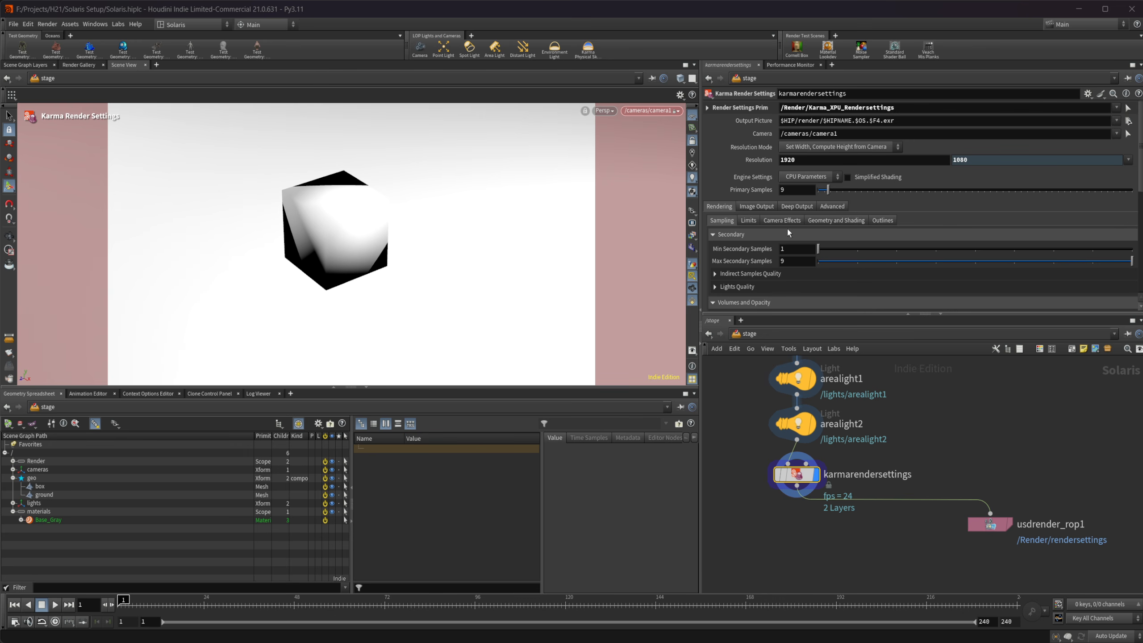
left_click(806, 177)
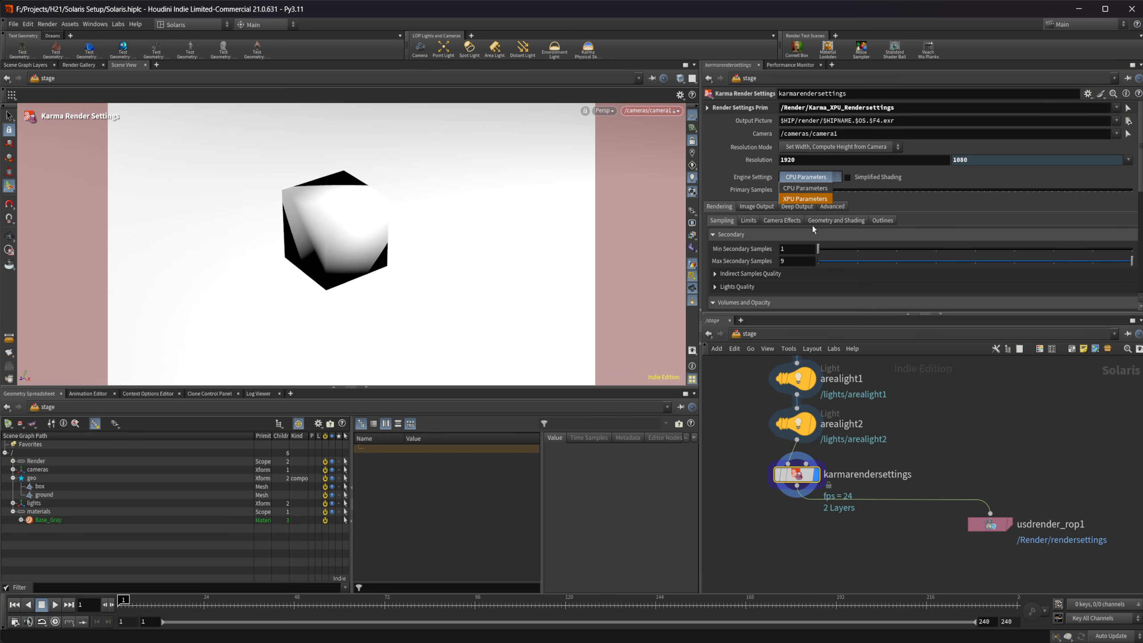
left_click(808, 199)
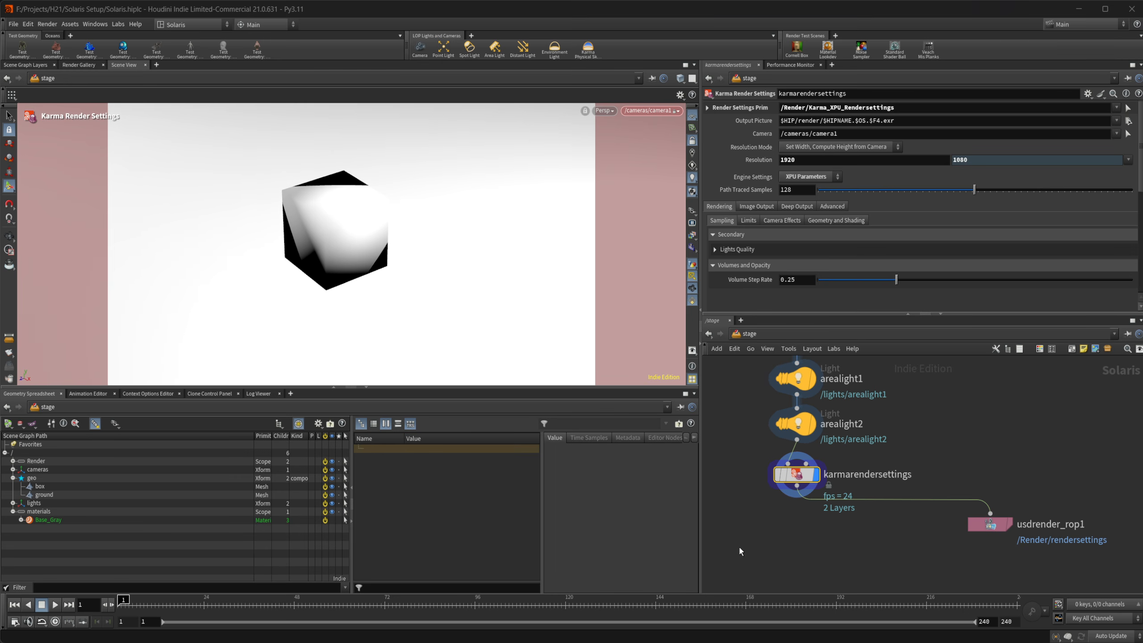
Step: Add a USD ROP node directly below the Karma Render Settings node
key("Tab")
type("usd")
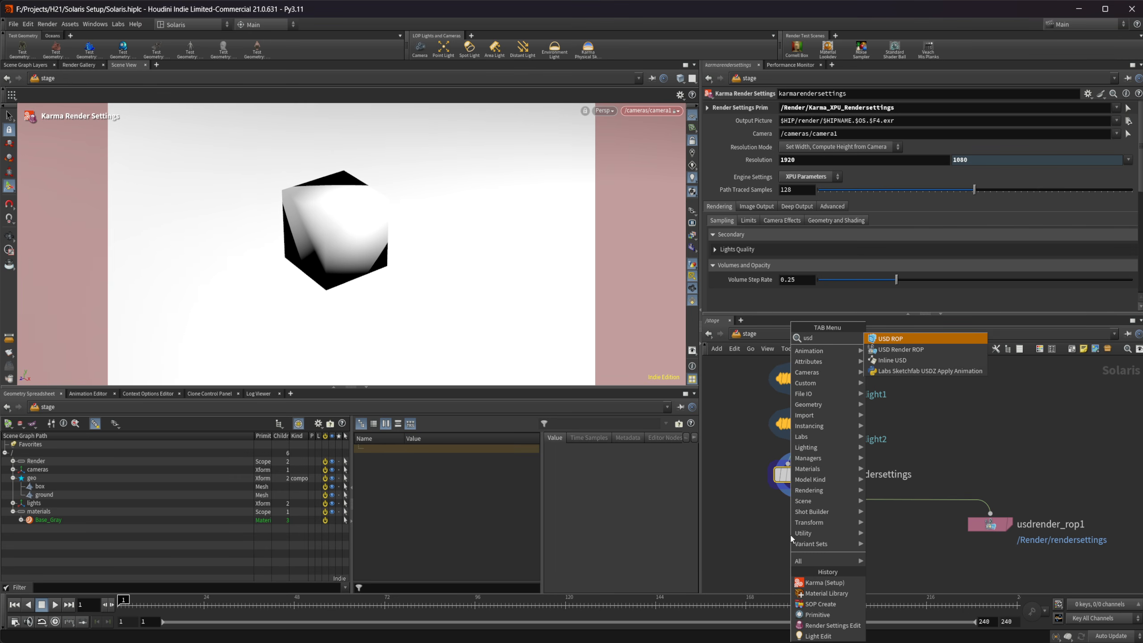
key("Return")
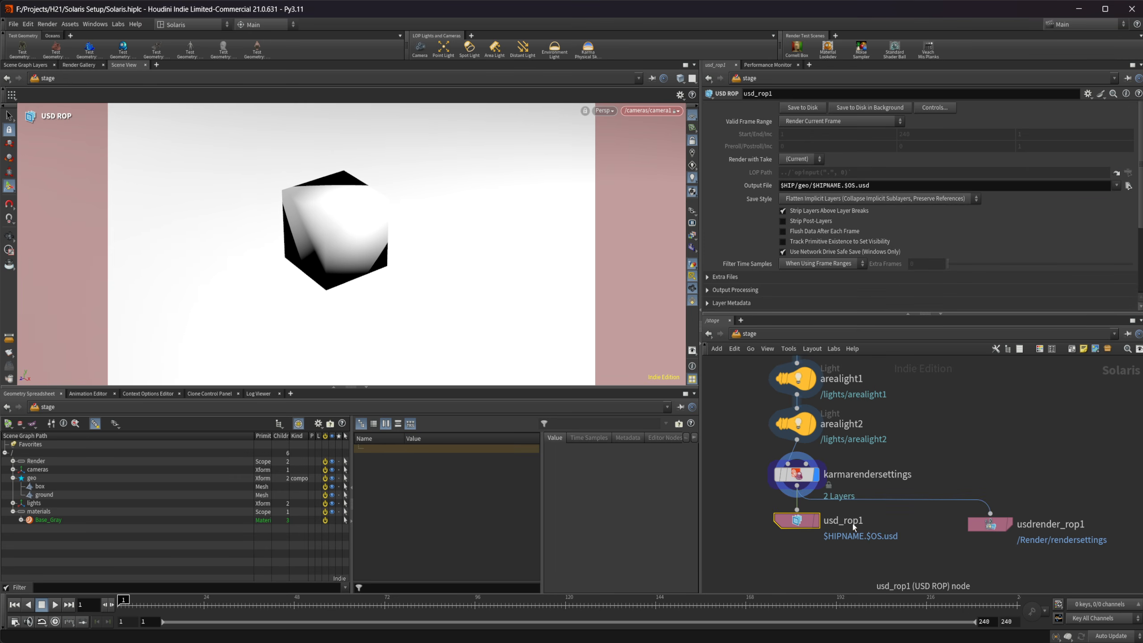
Step: Set the USD ROP's output file to $HIP/scenes/default_scene.usd
left_click_drag(800, 186, 853, 189)
key("BackSpace")
key("BackSpace")
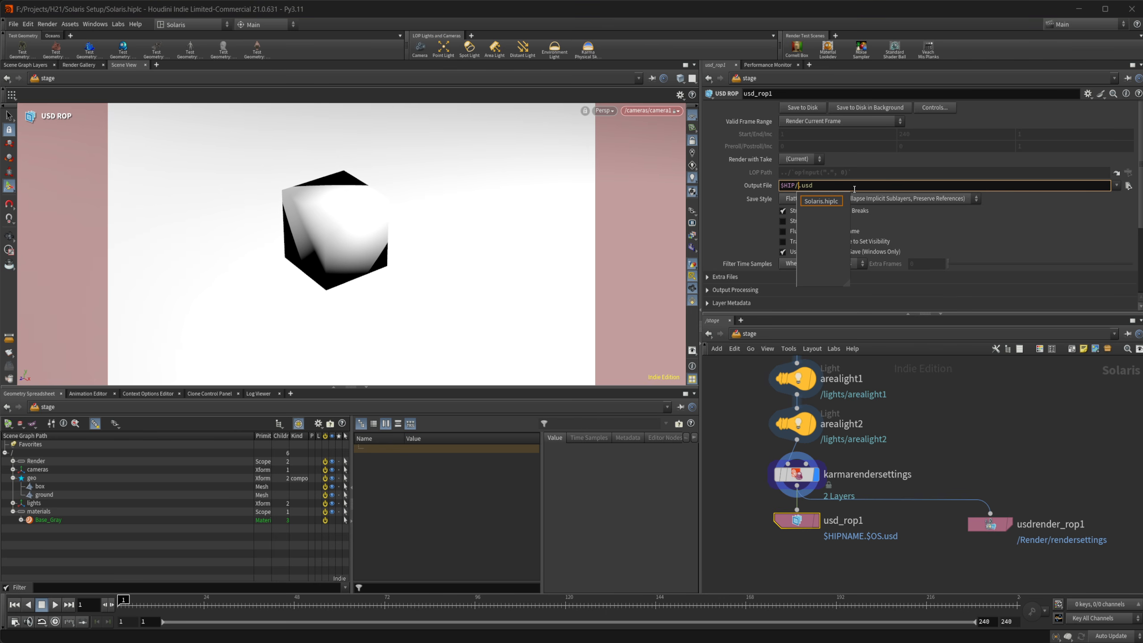
type("scenes")
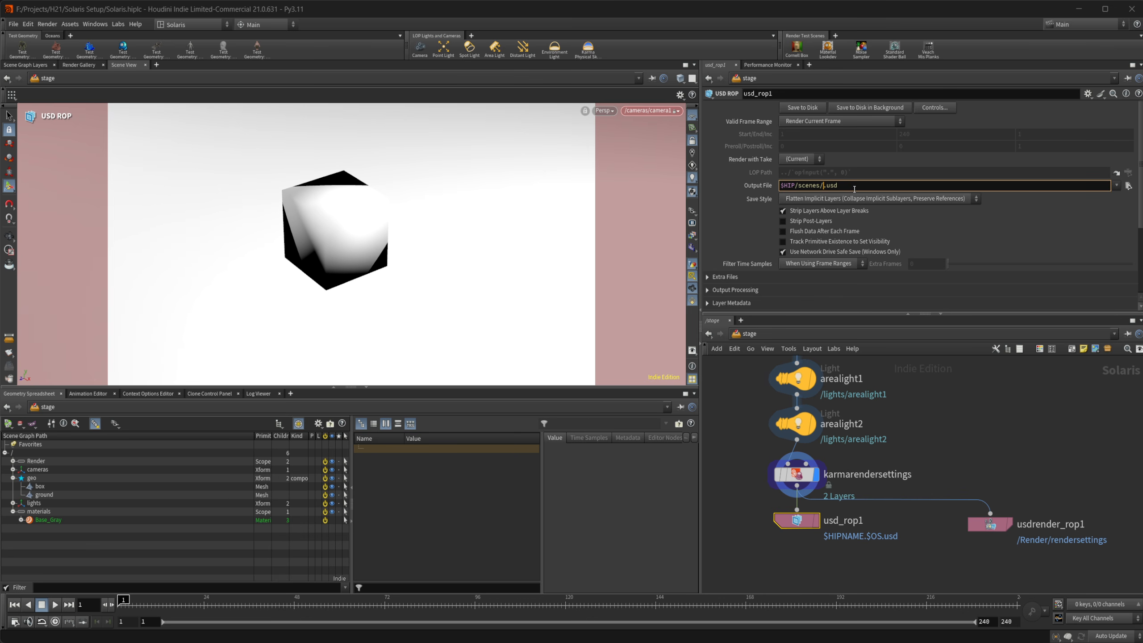
type("/dea")
type("fault_scene")
key("Return")
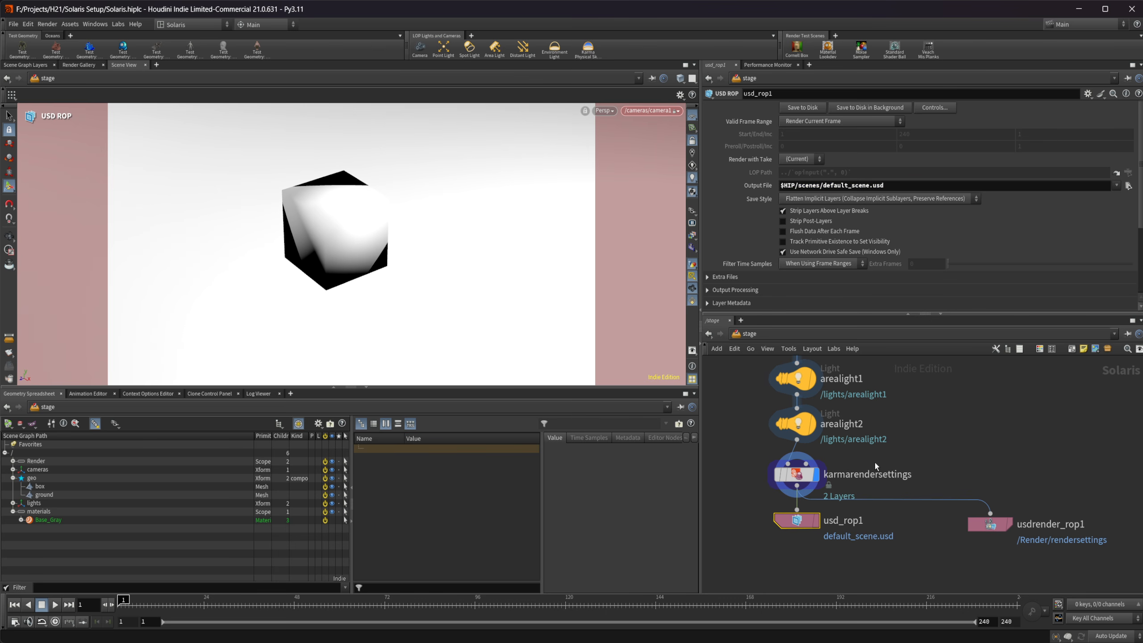
Step: Cut the wire connecting sopcreate1 to primitive1 at the start of the node chain
middle_click_drag(957, 458, 1061, 486)
scroll(1061, 485, "down", 3)
middle_click_drag(888, 412, 848, 467)
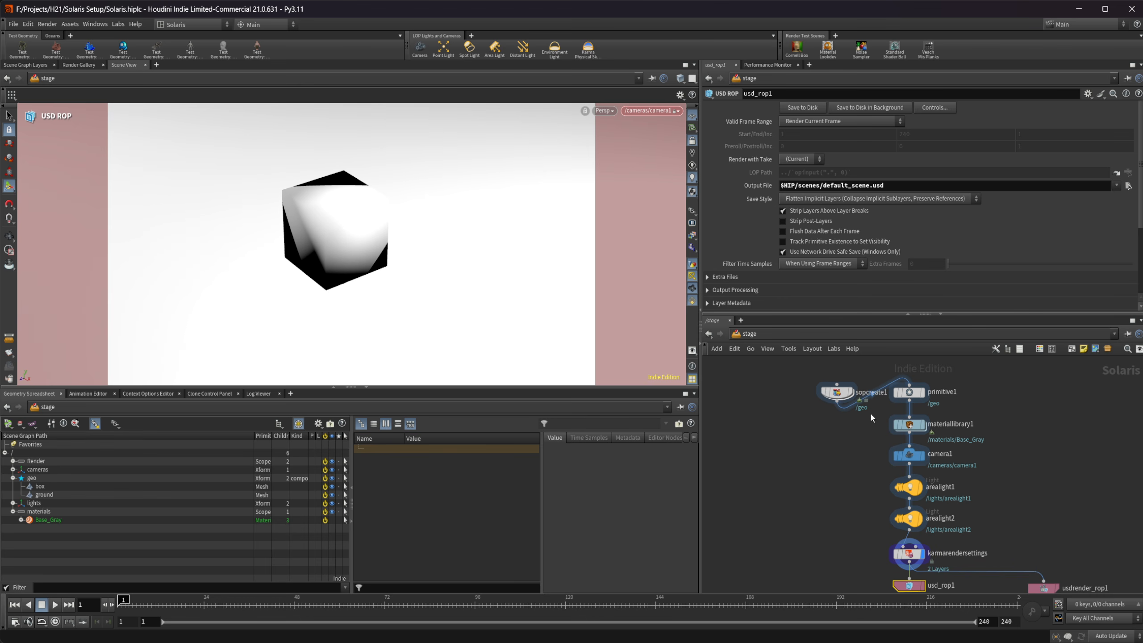
key("y")
left_click_drag(867, 382, 851, 446)
middle_click_drag(826, 515, 792, 484)
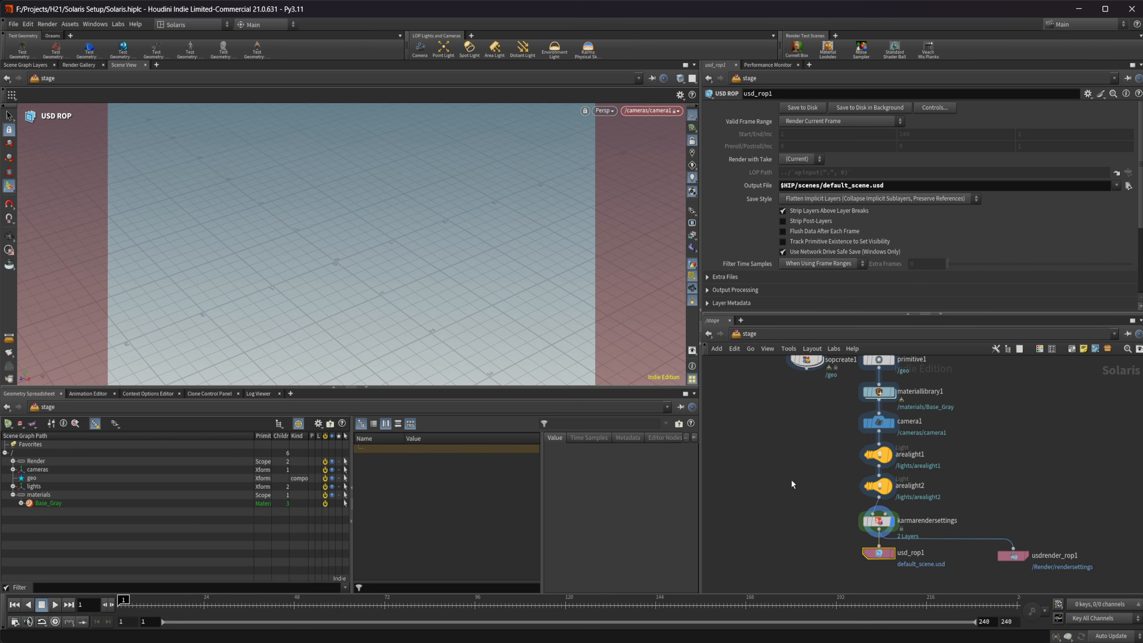
Step: Add a SubLayer node in the empty space beside the main node chain
middle_click_drag(757, 449, 800, 470)
key("Tab")
type("subl")
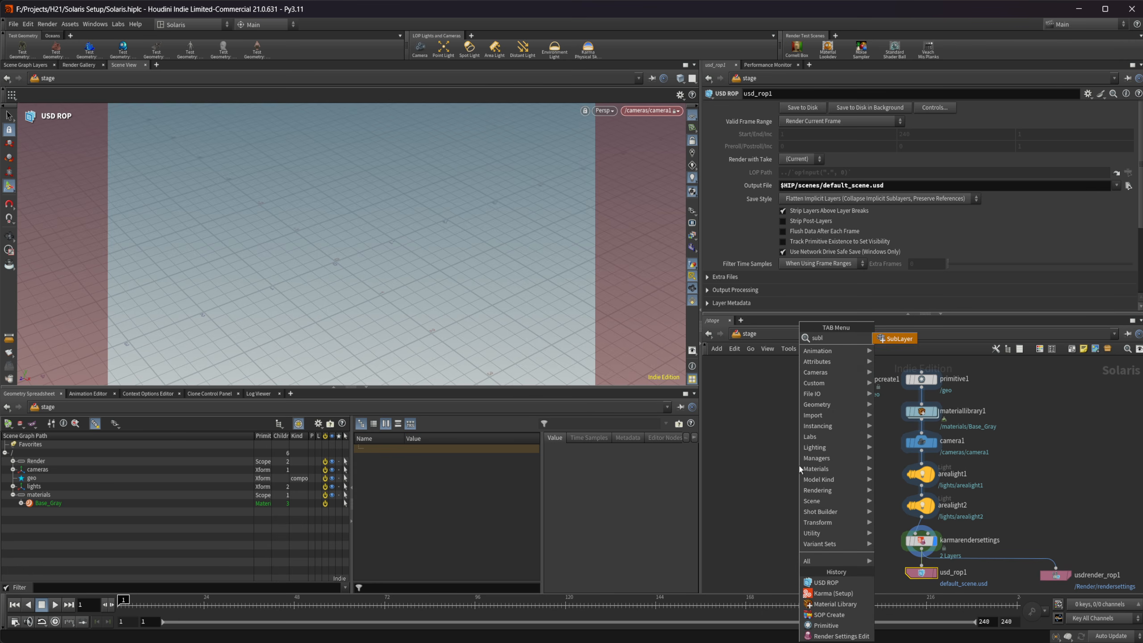
key("Return")
left_click(798, 464)
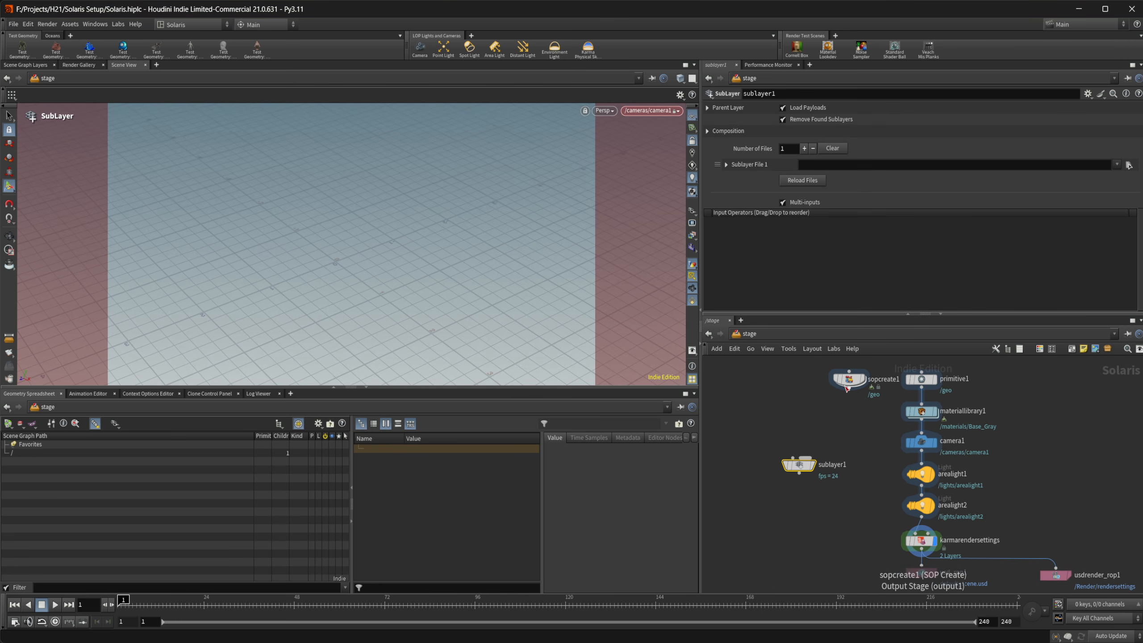
Step: Load $HIP/scenes/default_scene.usd as the SubLayer node's first sublayer file
scroll(788, 480, "up", 3)
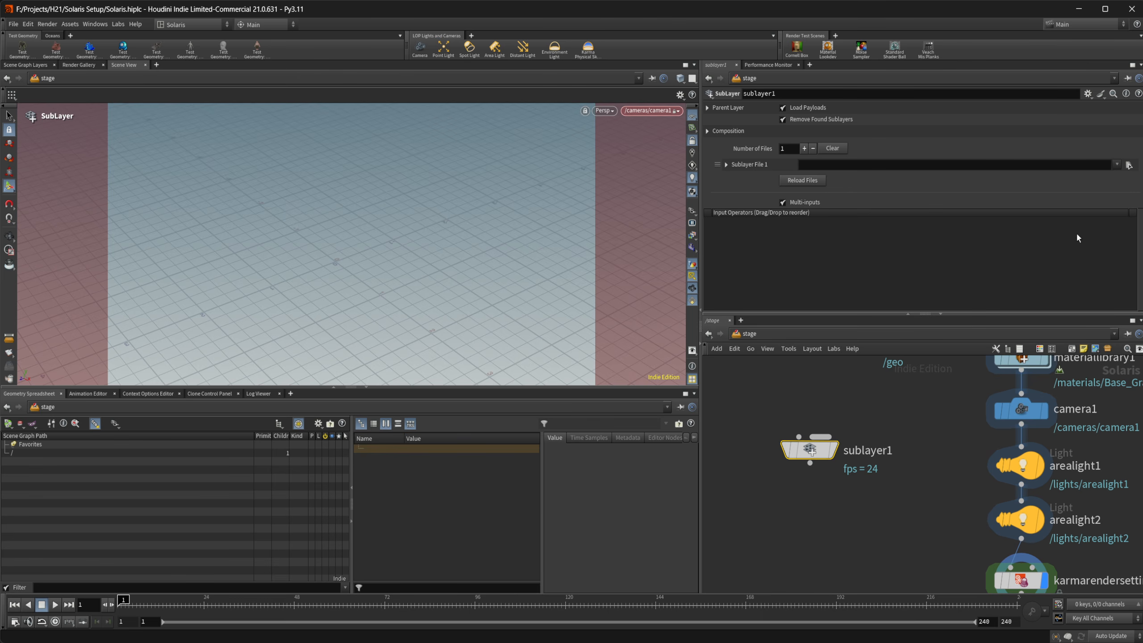
left_click(1129, 165)
left_click(634, 331)
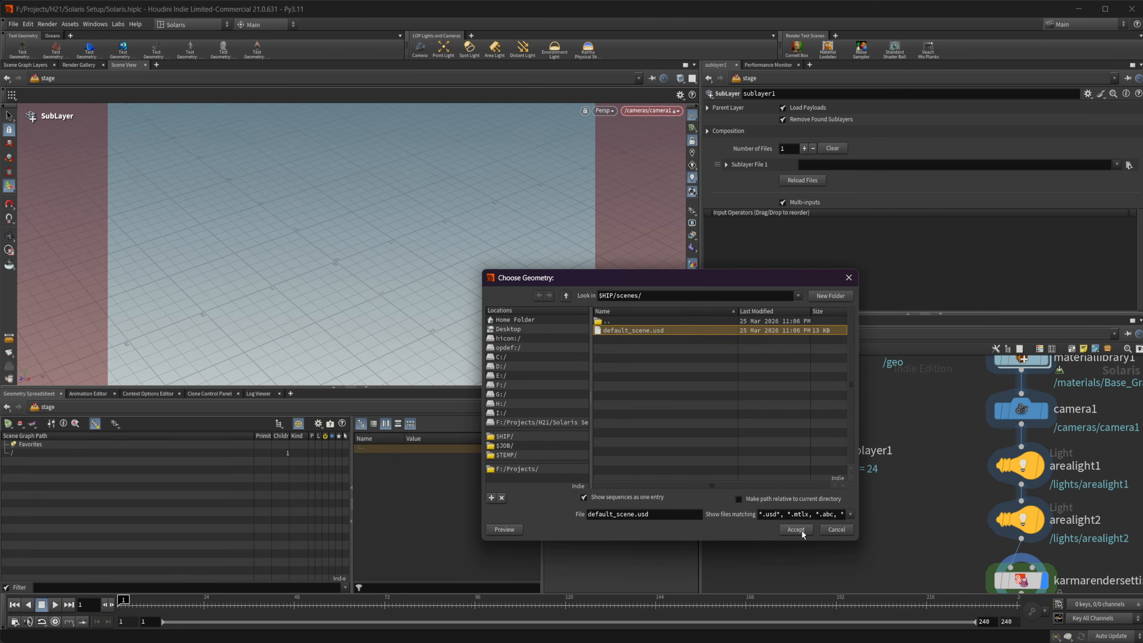
left_click(796, 530)
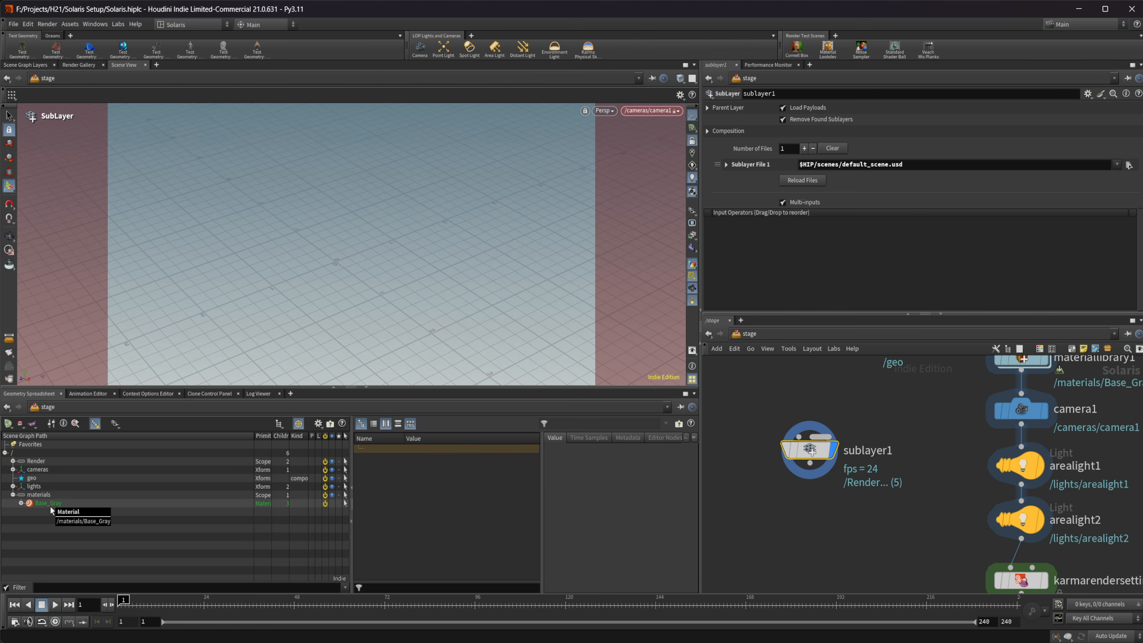
Step: Move the sopcreate1 node below sublayer1, wire sublayer1 into it and display its result
middle_click_drag(841, 411, 817, 484)
left_click_drag(831, 421, 791, 574)
key("ctrl+z")
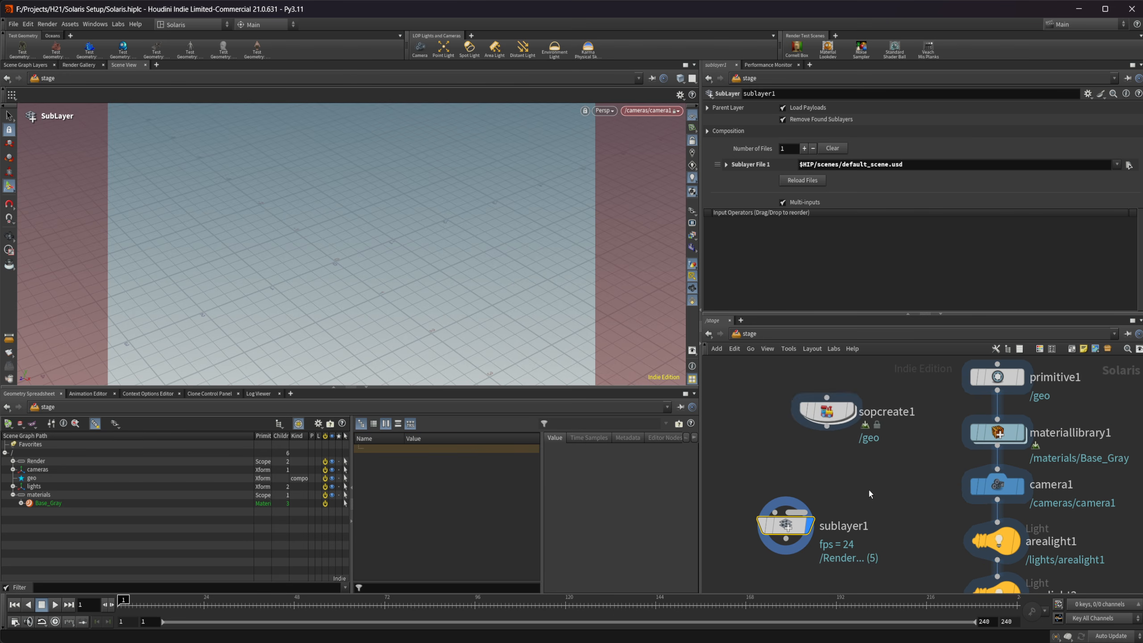
middle_click_drag(851, 441, 851, 411)
left_click_drag(832, 383, 791, 559)
left_click_drag(785, 508, 785, 542)
left_click(787, 556)
key("r")
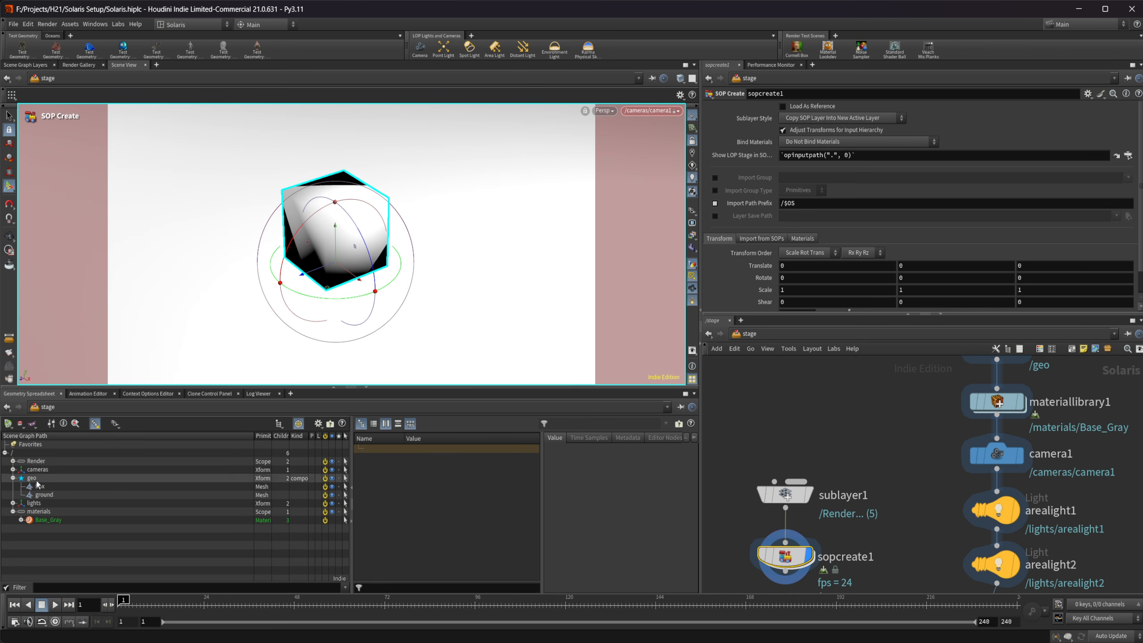
Step: Expand the Render and lights branches in the scene graph to examine the primitives loaded from the sublayer
left_click(13, 461)
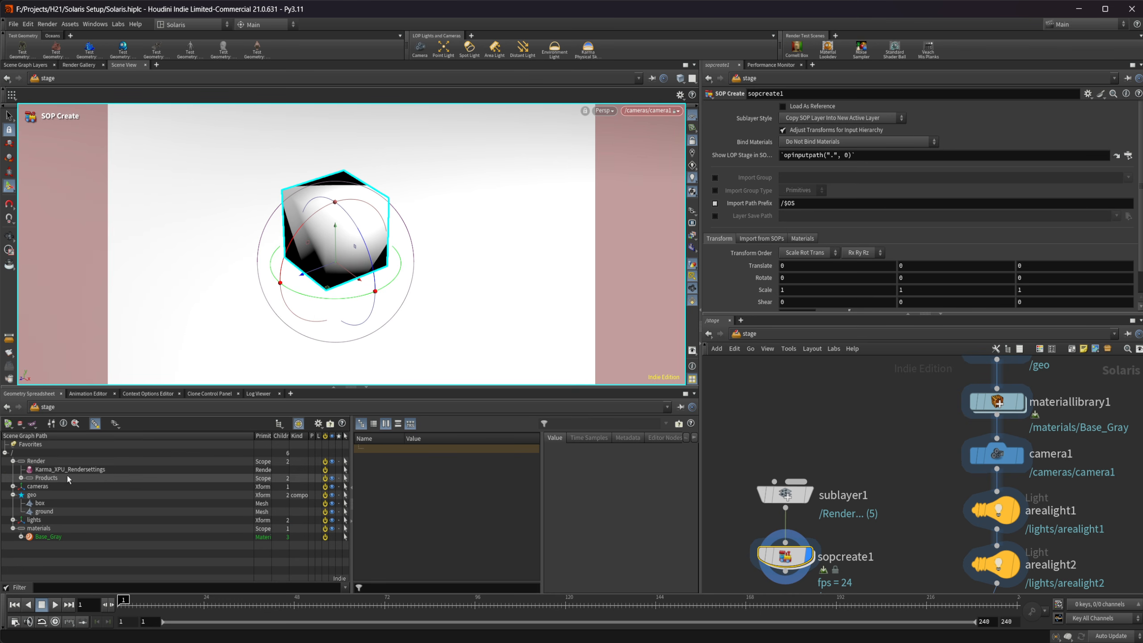
left_click(13, 520)
middle_click_drag(877, 472, 860, 419)
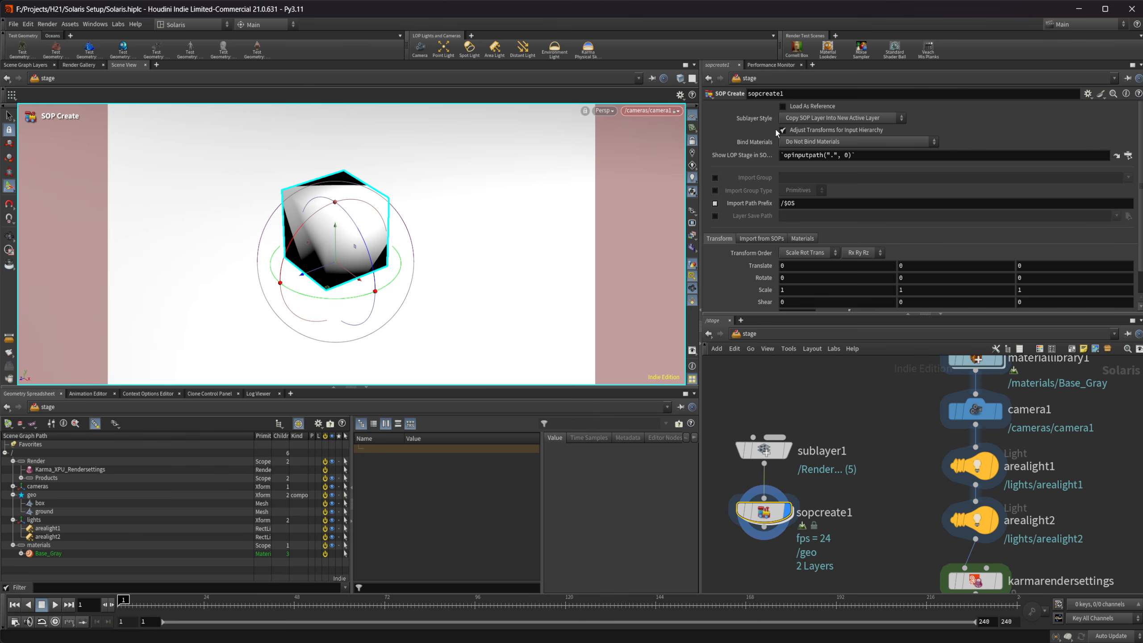
Step: Switch the viewport renderer to Karma XPU to preview the lit box and ground
left_click(614, 113)
left_click(626, 171)
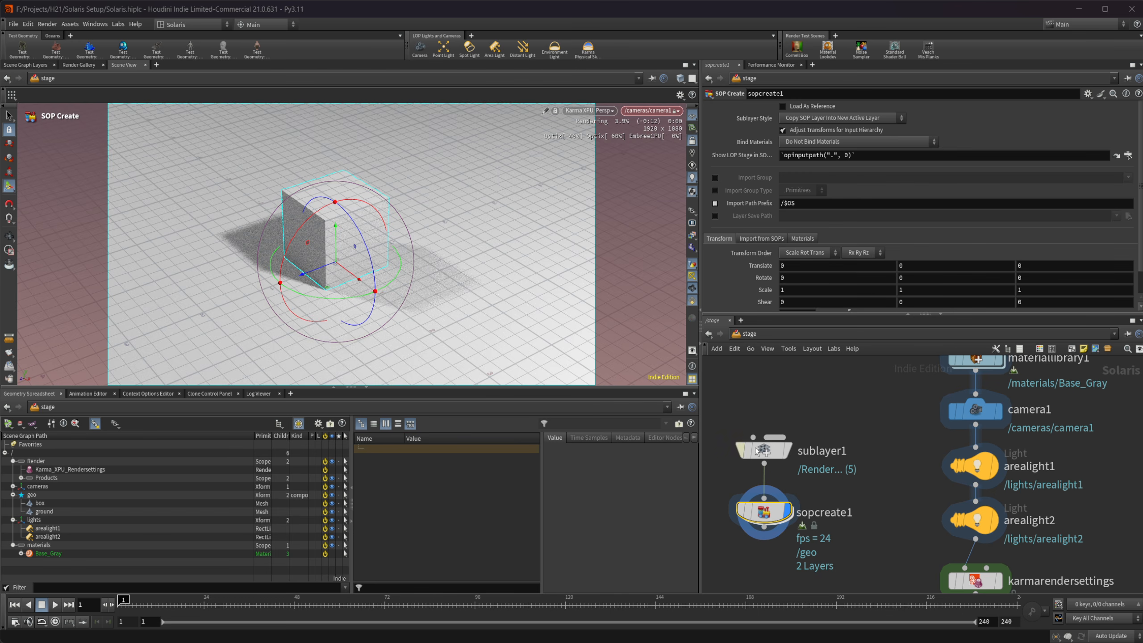
middle_click_drag(851, 482, 864, 455)
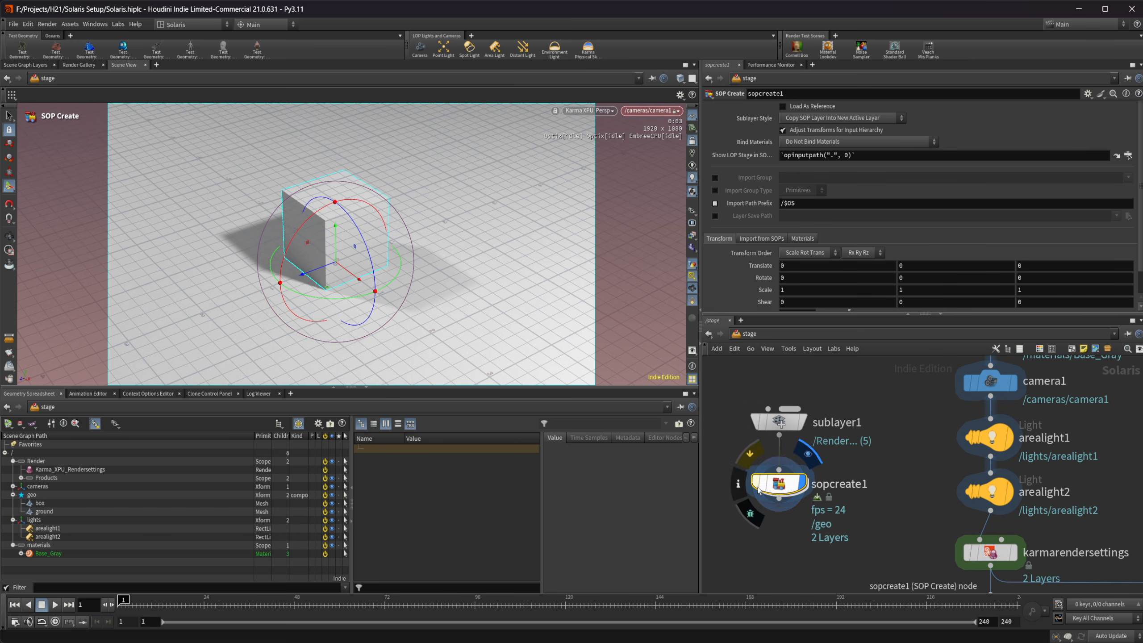
Step: Leave the transform handle for the View tool and turn off the viewport's reference grid
key("Escape")
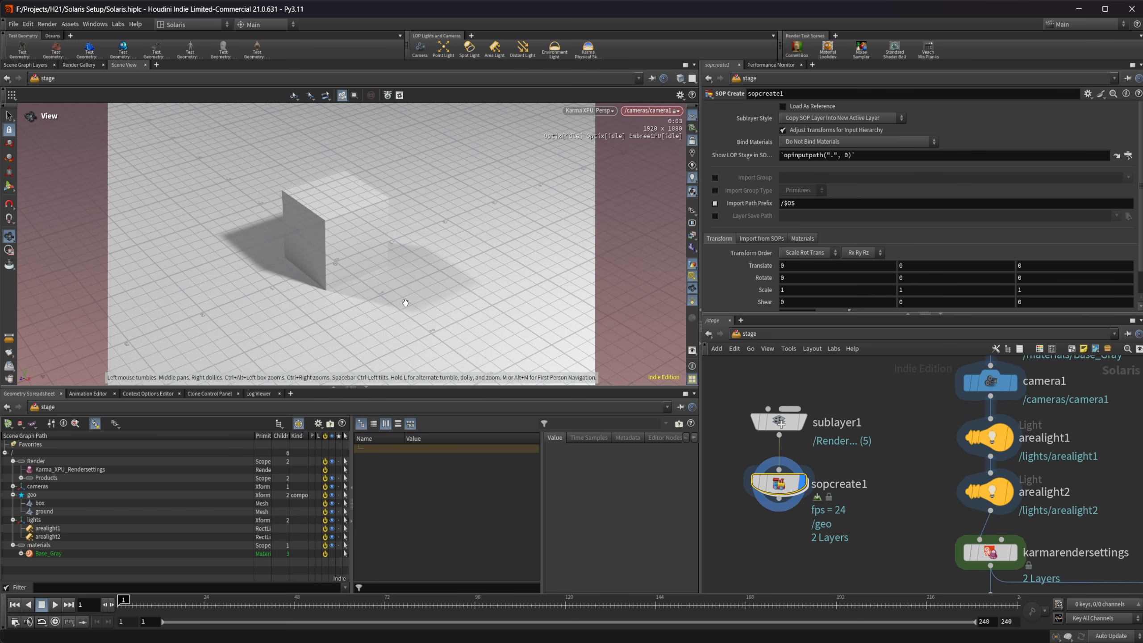
key("d")
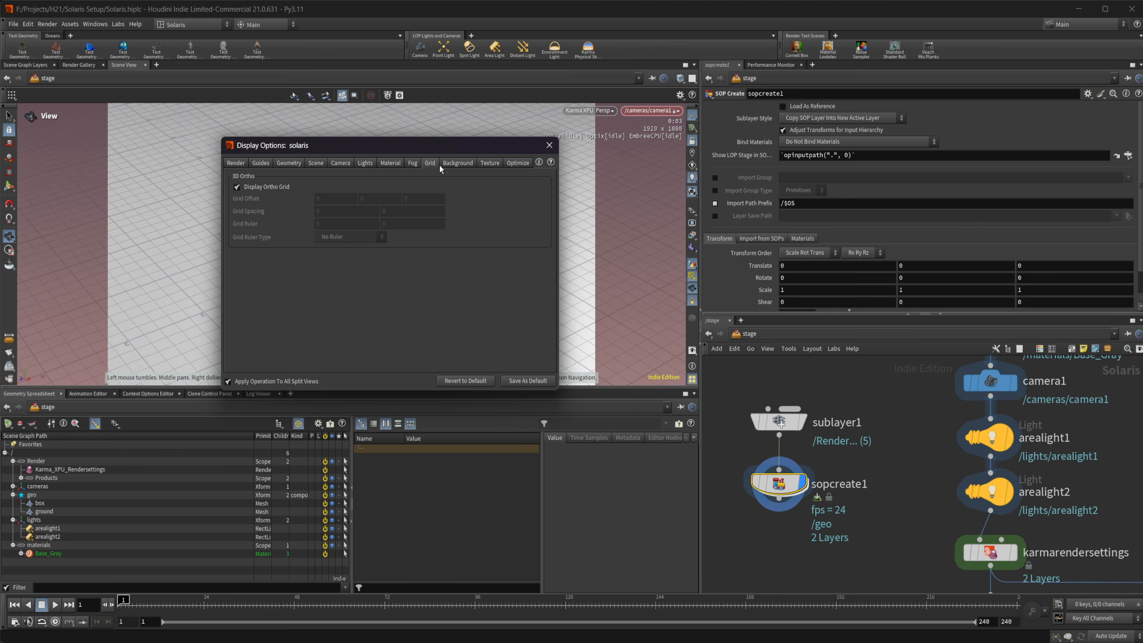
left_click(549, 145)
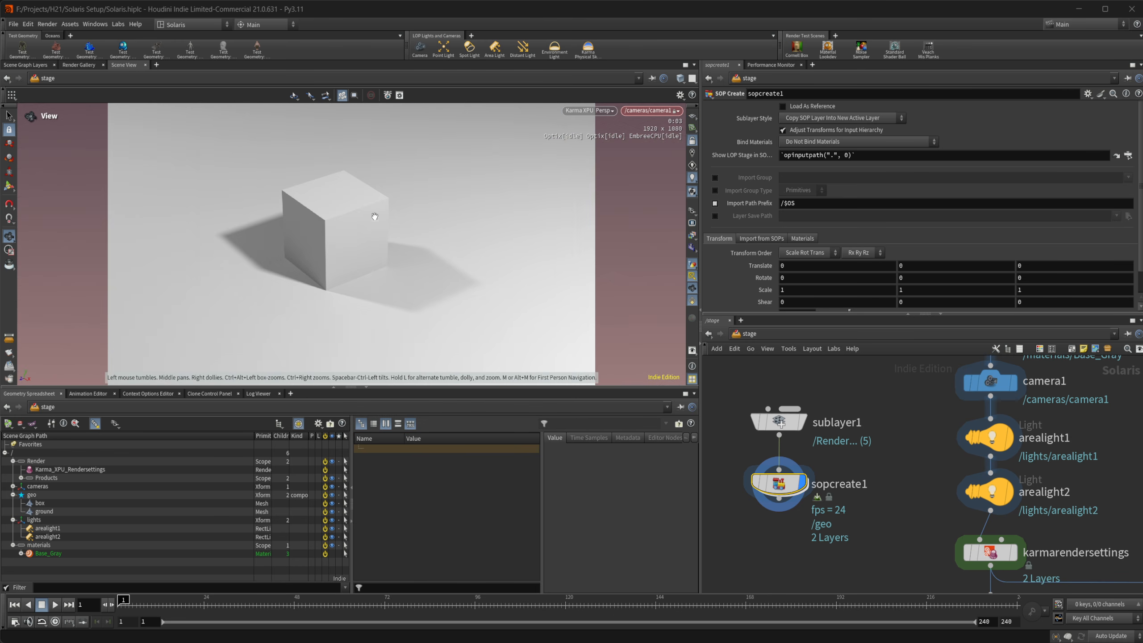
middle_click_drag(842, 482, 838, 415)
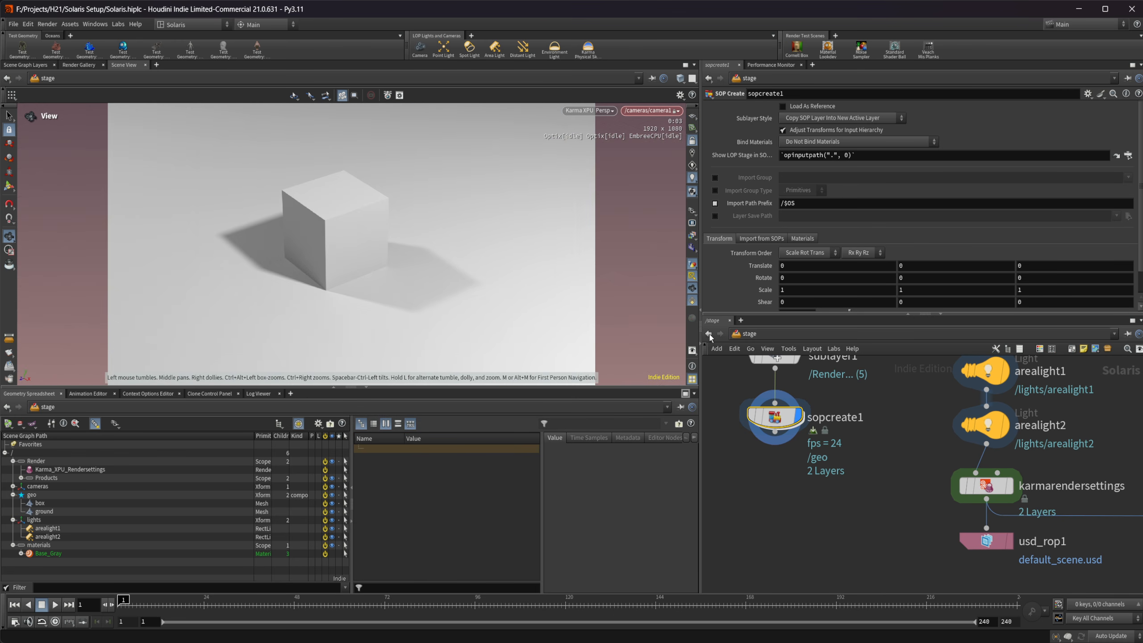
Step: Return the viewport from Karma XPU to the standard renderer and look over the camera options without changing them
left_click(583, 112)
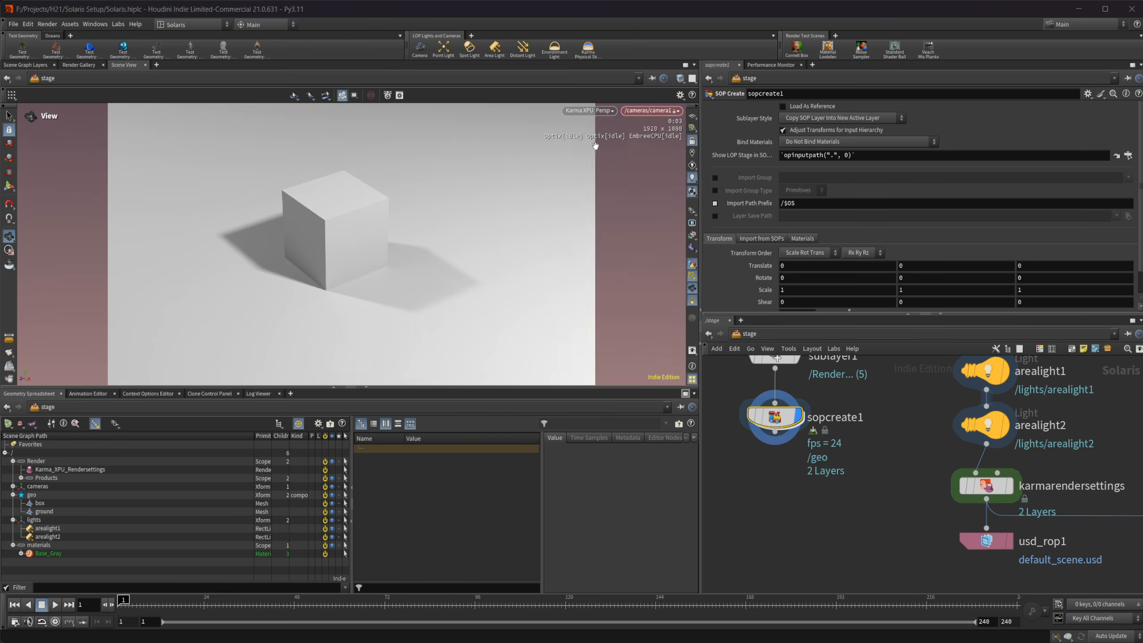
left_click(585, 141)
left_click(653, 113)
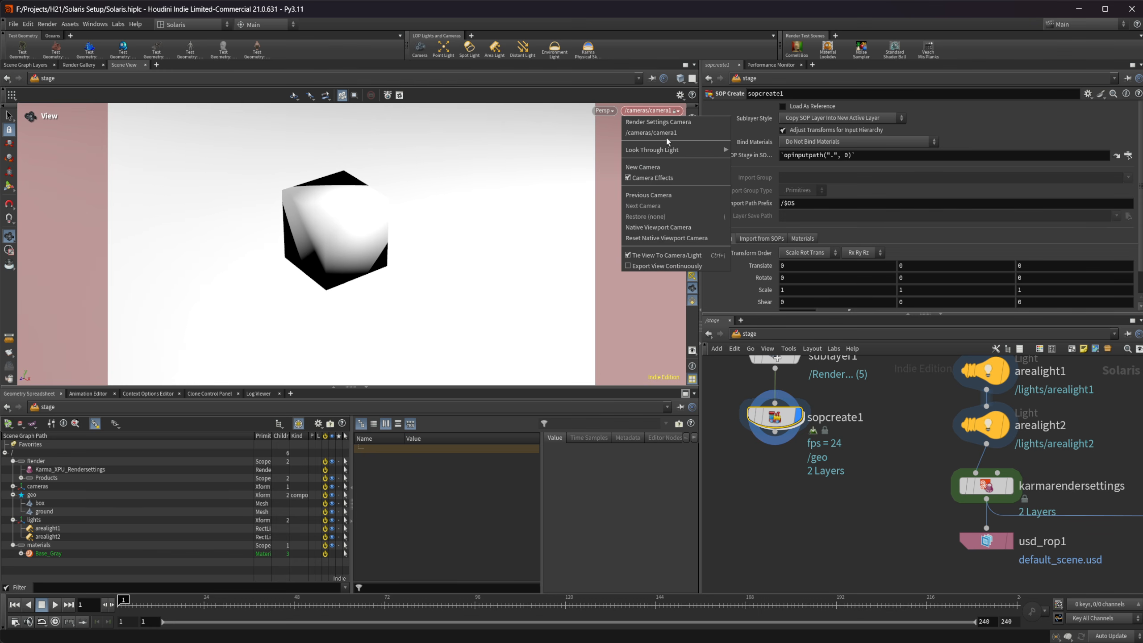
left_click(376, 246)
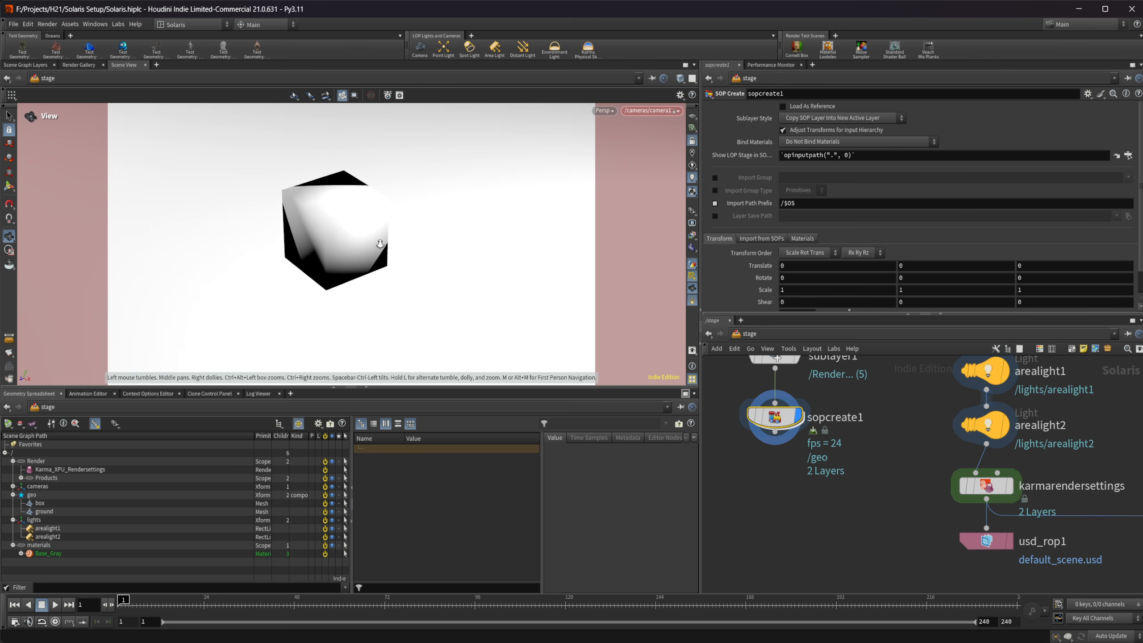
Step: With the view tied to /cameras/camera1, pull the camera back and orbit it around the box to create a camera edit
scroll(374, 248, "down", 4)
left_click_drag(371, 250, 320, 232)
middle_click_drag(828, 479, 850, 523)
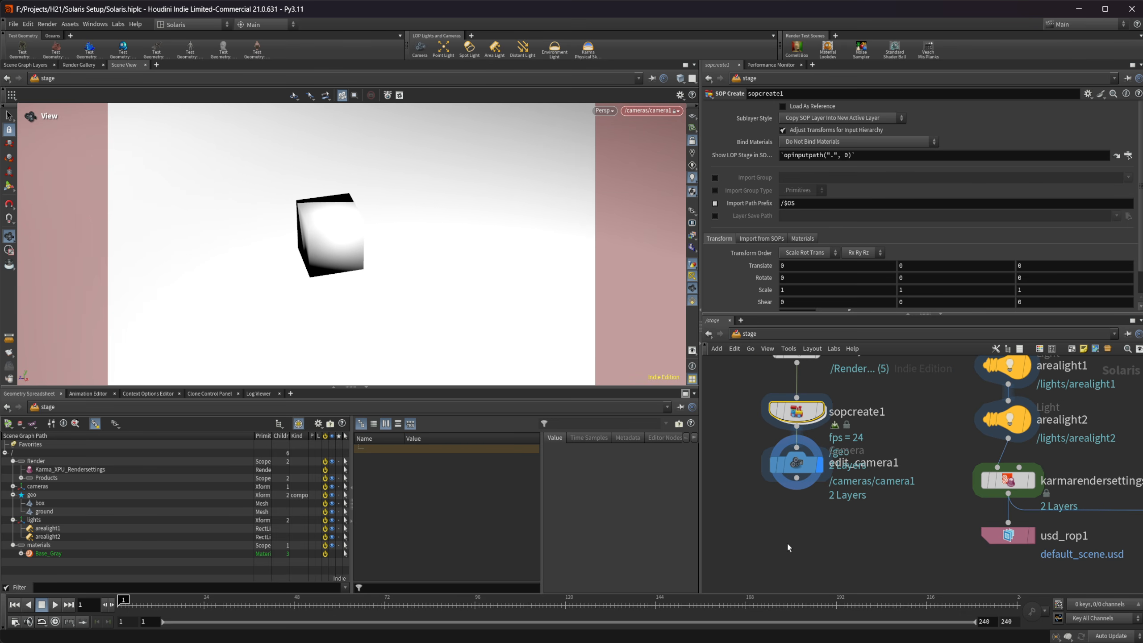
middle_click_drag(787, 542, 785, 511)
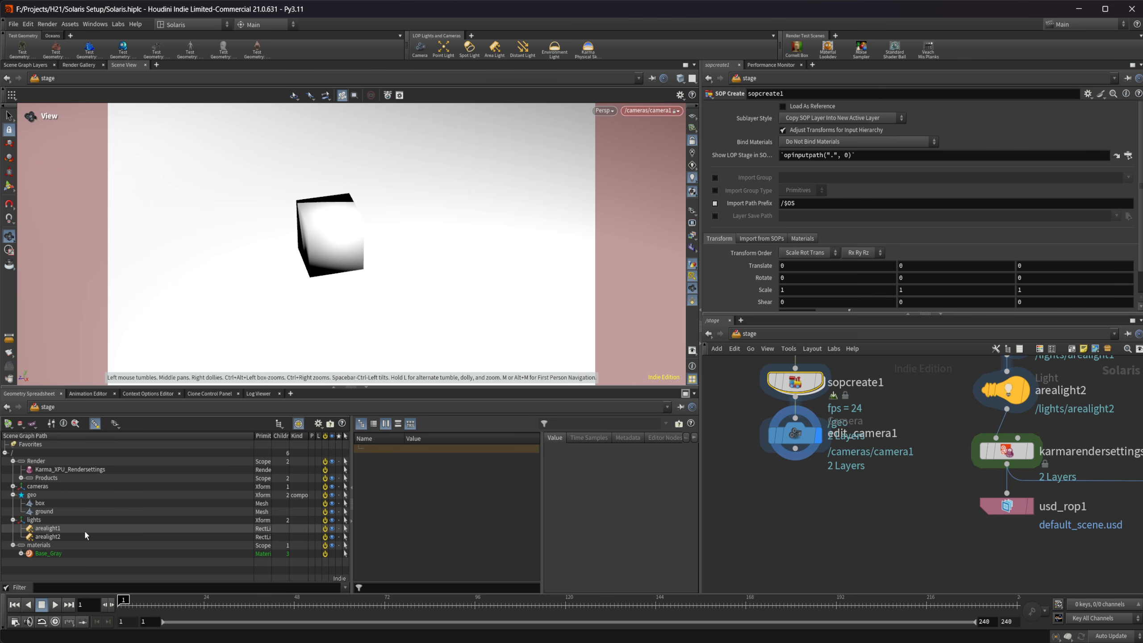
Step: Add a Light Edit node below edit_camera1, wire it in, and target it at the /lights/arealight1 primitive
key("Tab")
type("edit")
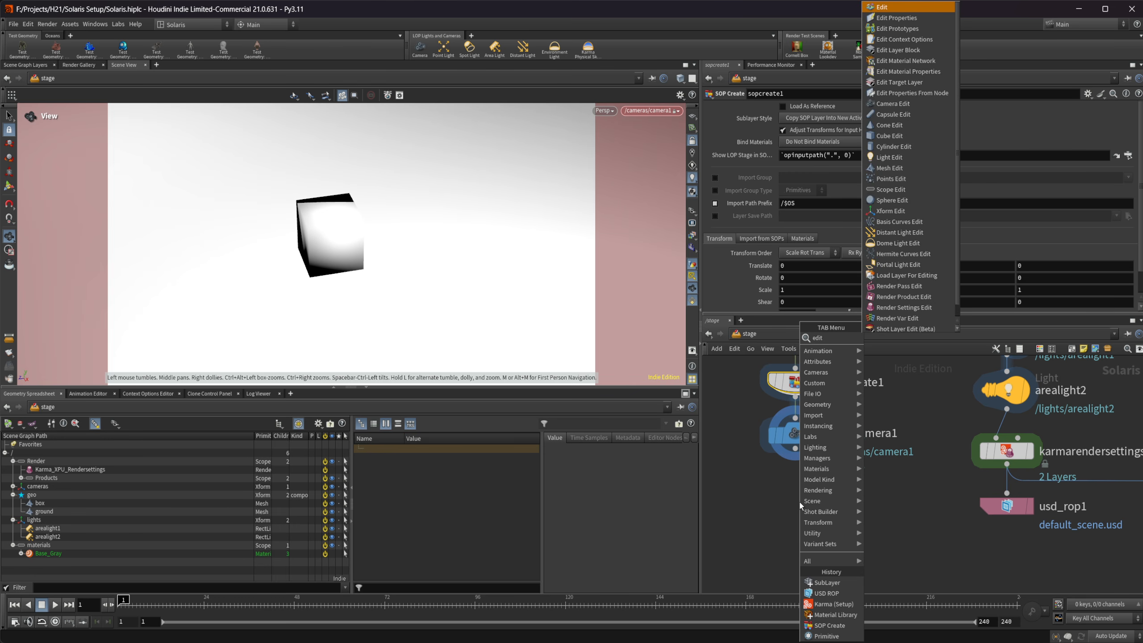
type(" li")
key("Return")
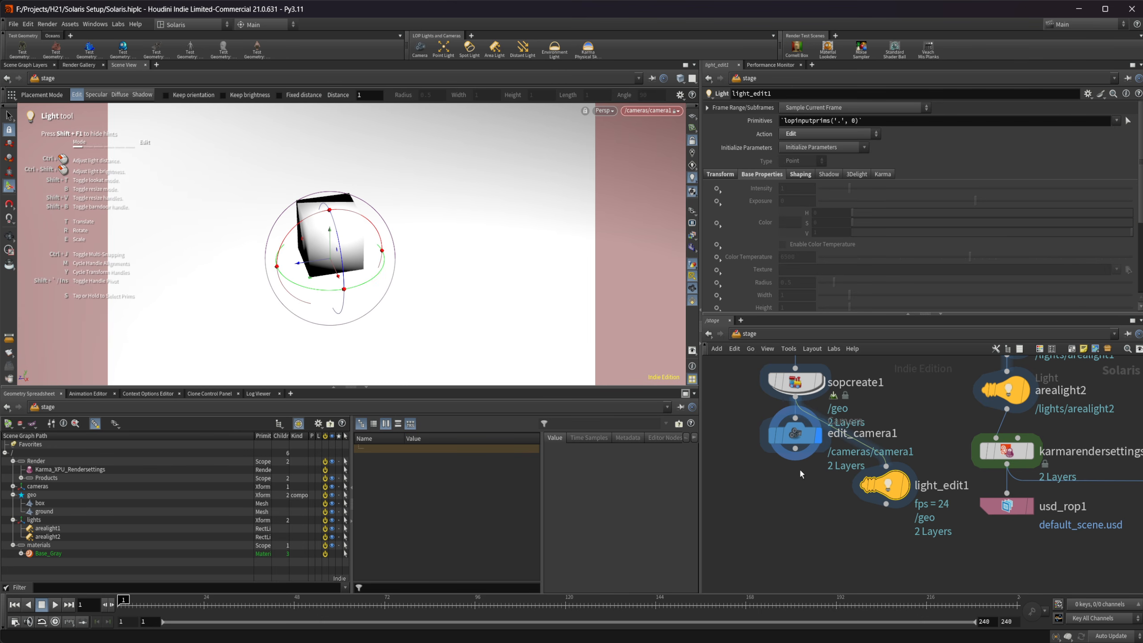
left_click_drag(795, 449, 792, 498)
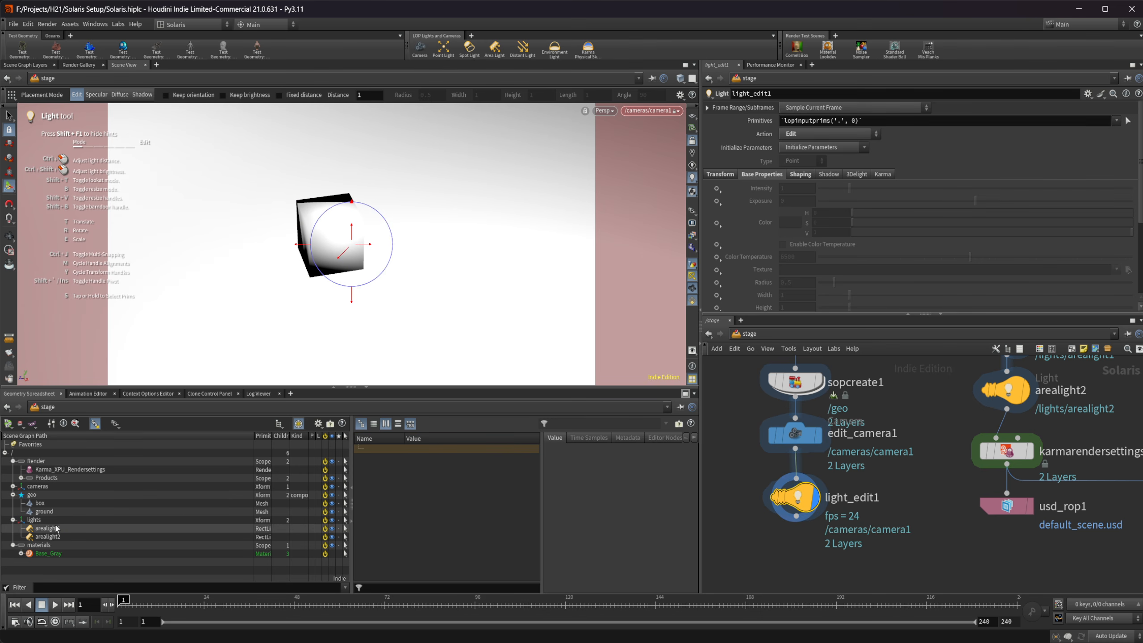
left_click_drag(57, 529, 848, 120)
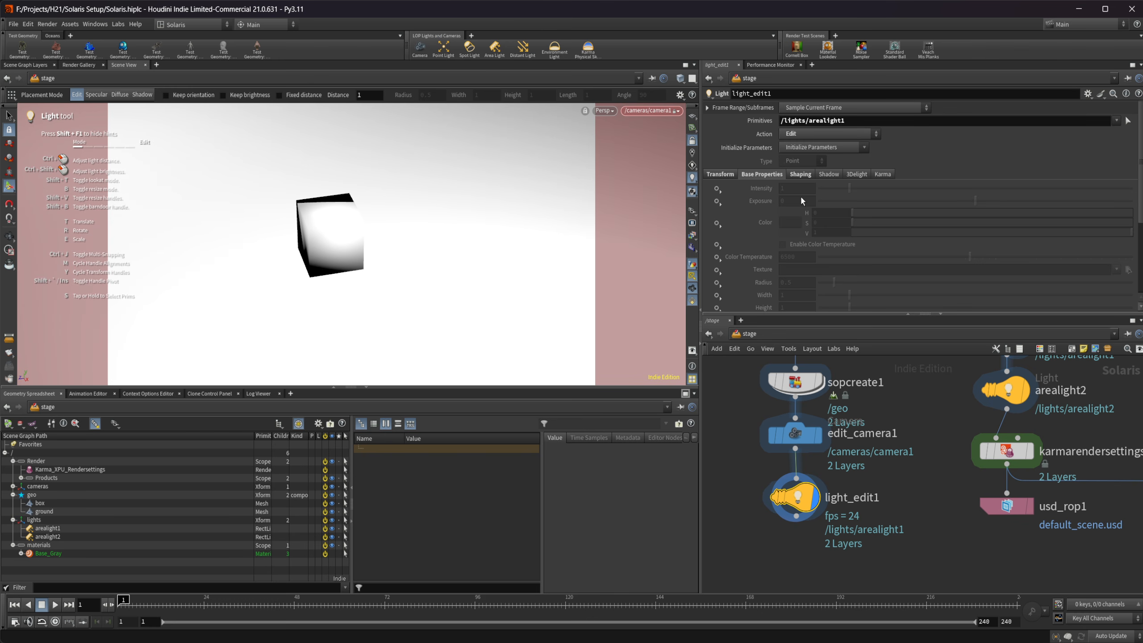
Step: Enable the light edit's Exposure with Set or Create and raise it to 9.22
left_click(720, 206)
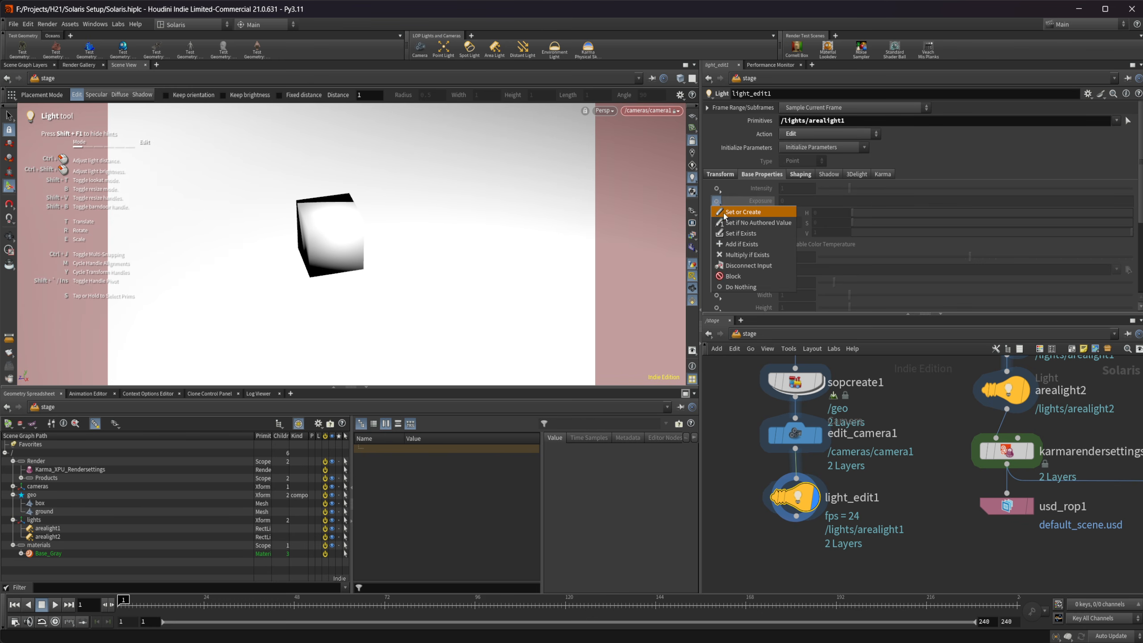
left_click(729, 206)
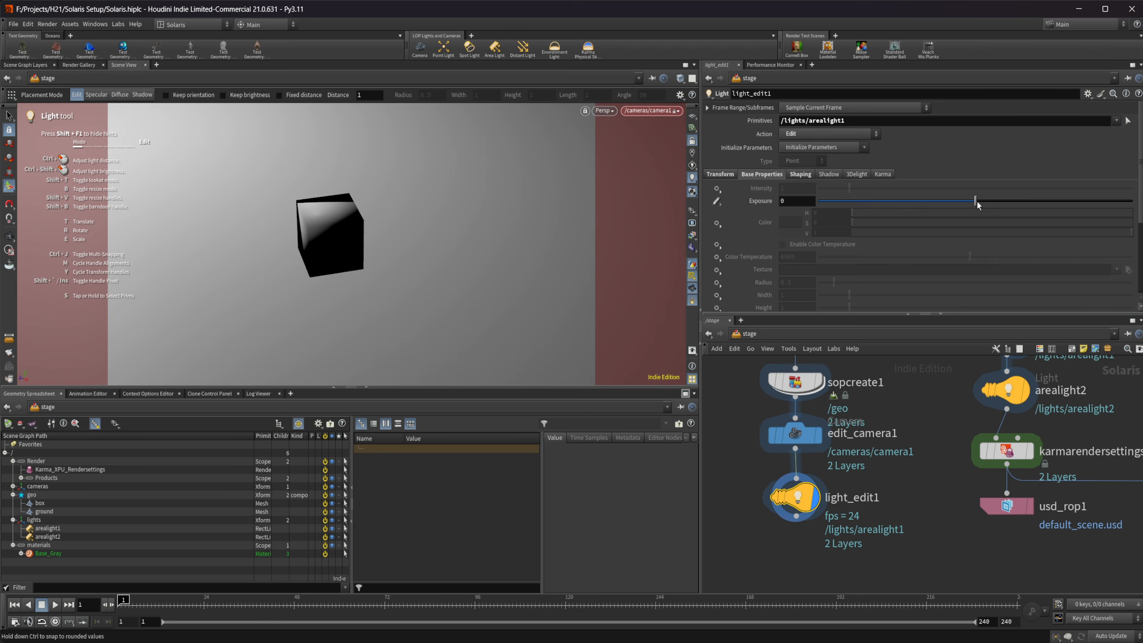
left_click_drag(979, 200, 1119, 201)
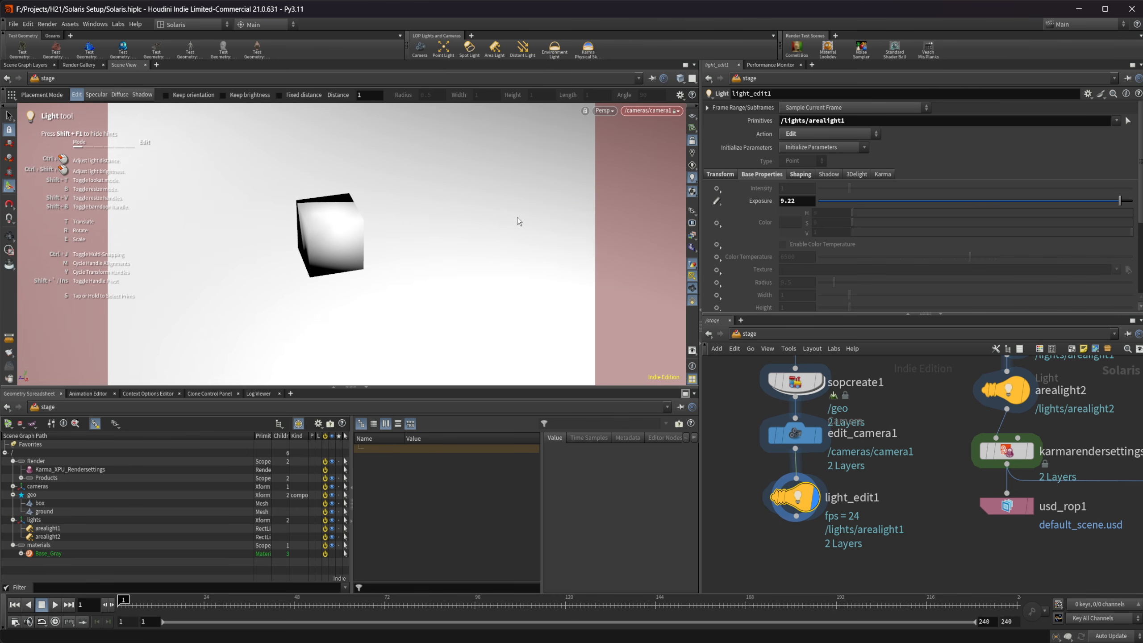
Step: Preview the light edit in Karma XPU, set its exposure to 8.9, and return the viewport to Houdini VK
left_click(612, 111)
left_click(619, 164)
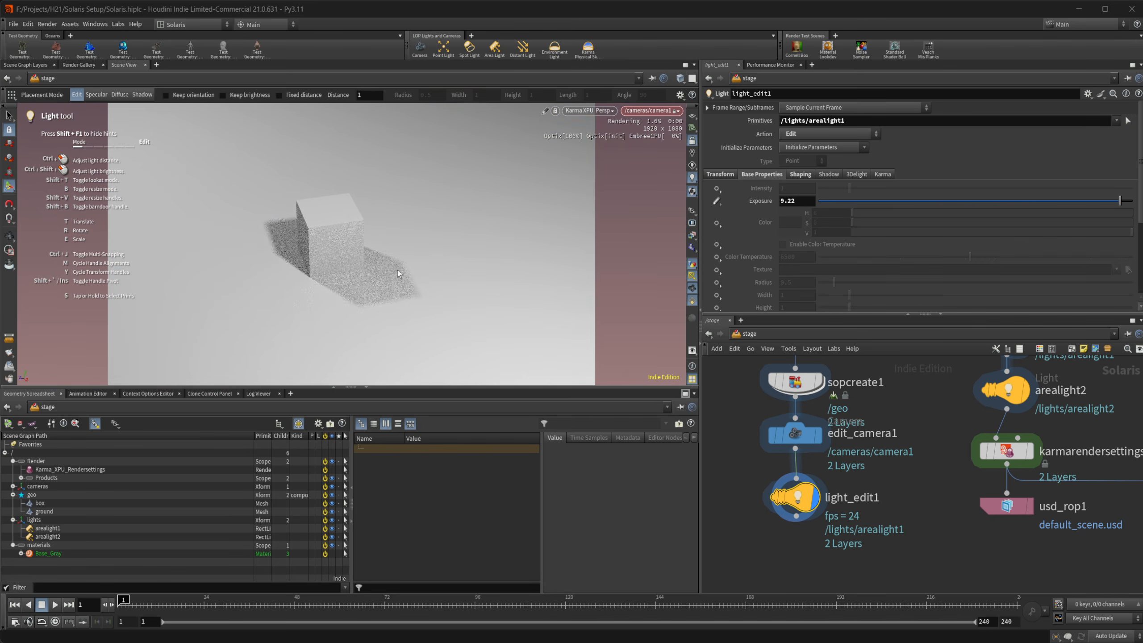
left_click_drag(1078, 201, 1115, 202)
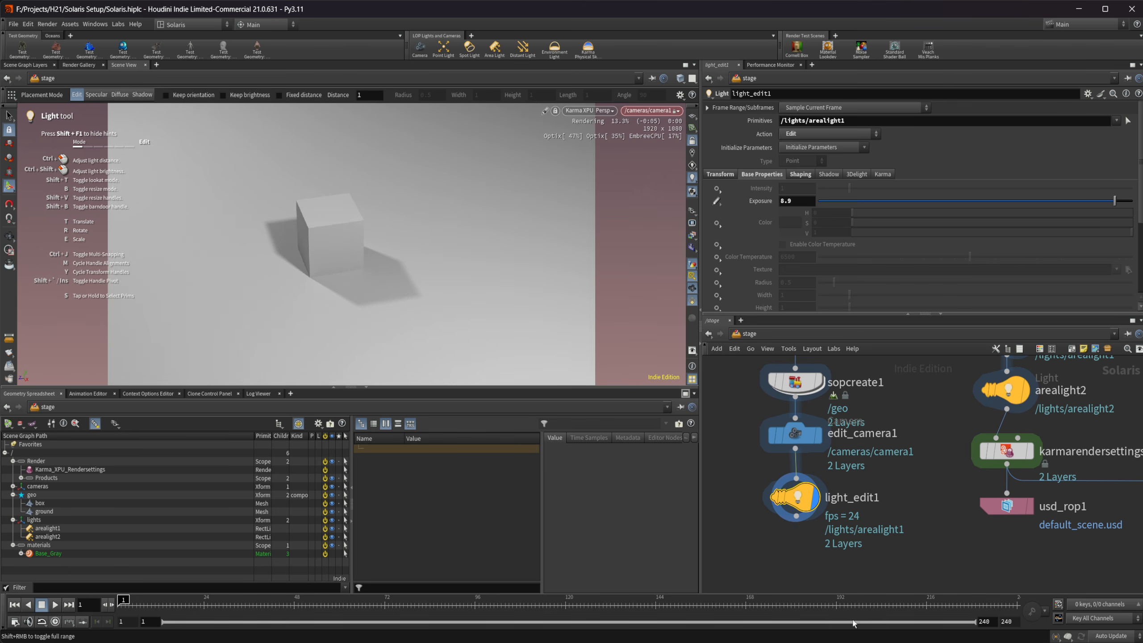
left_click(589, 110)
left_click(585, 151)
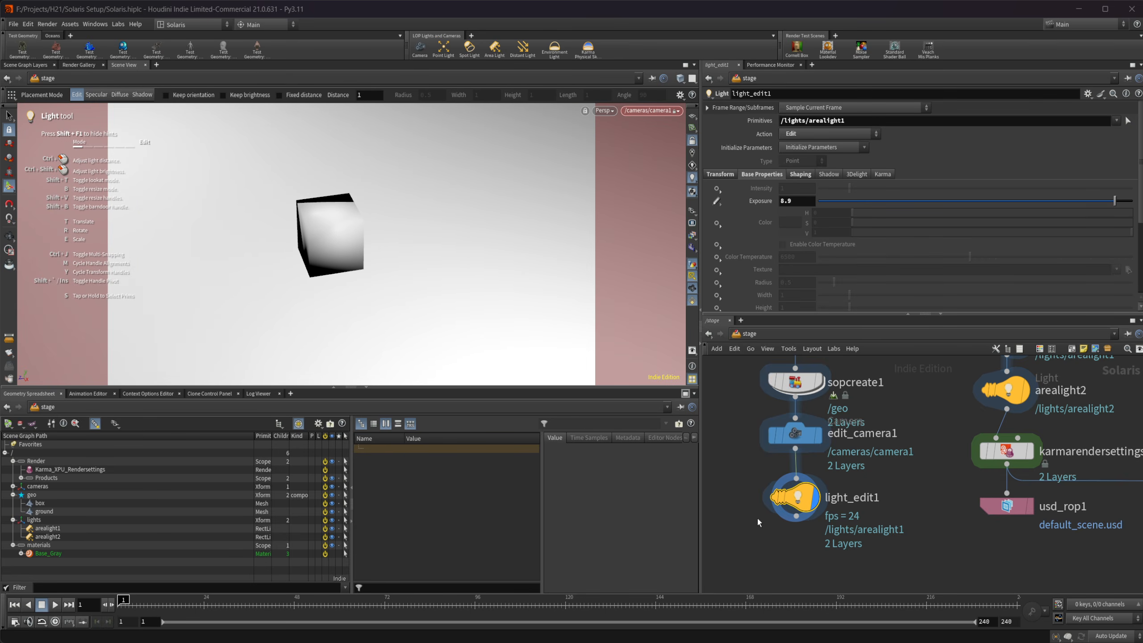
Step: Add a Render Settings Edit node below light_edit1 and target it at /Render/Karma_XPU_Rendersettings
middle_click_drag(785, 580, 781, 481)
key("Tab")
type("redn")
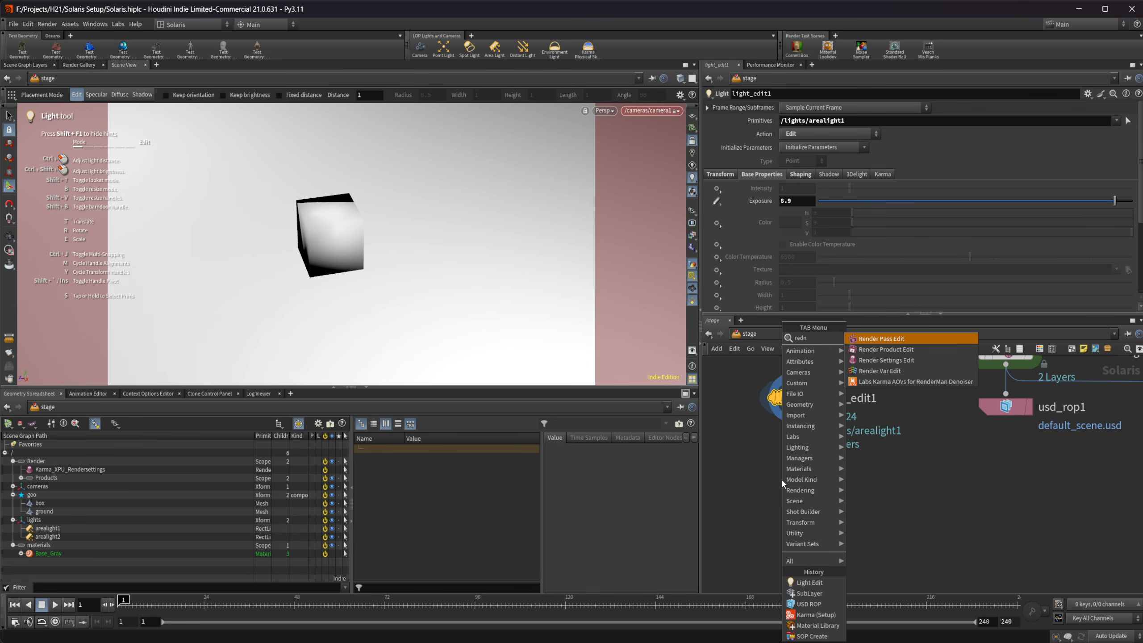
key("Down")
key("Down")
key("Return")
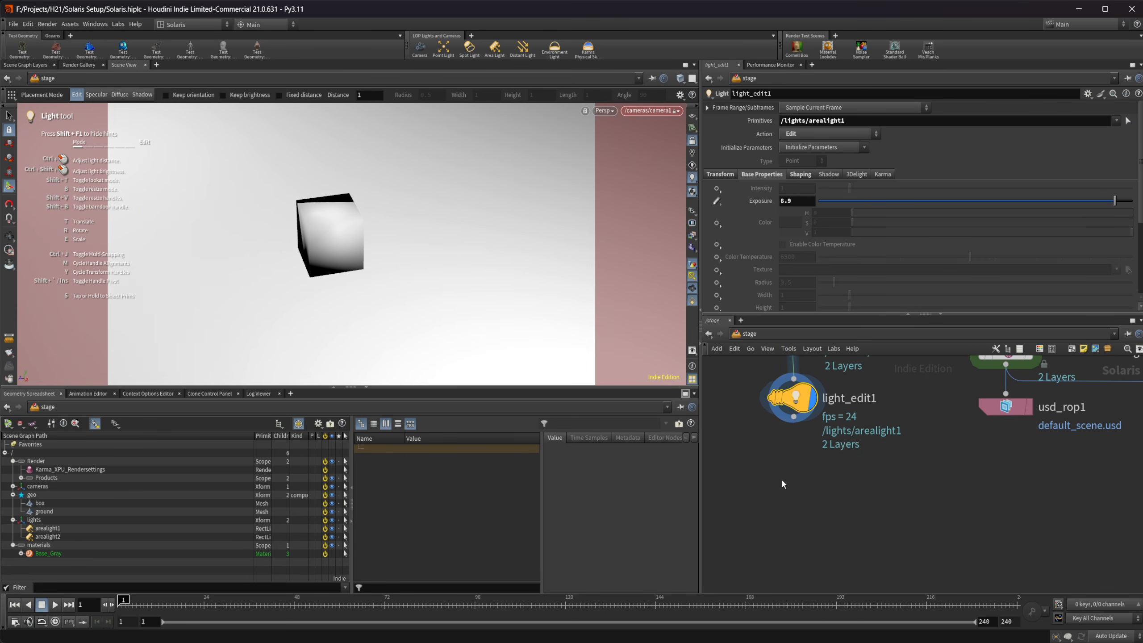
left_click(782, 481)
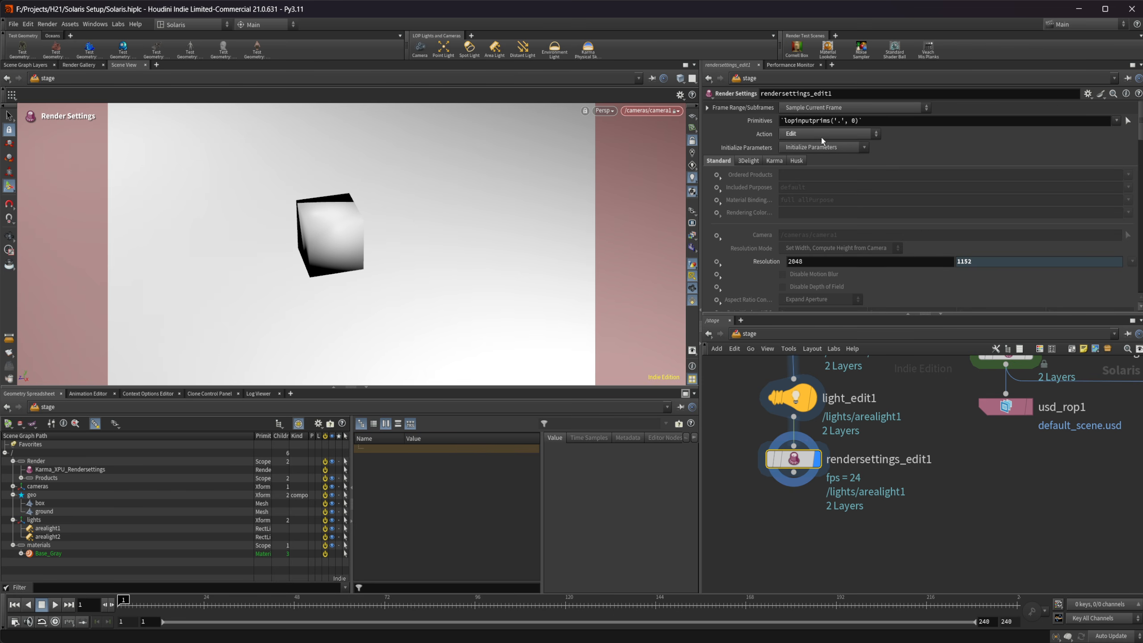
left_click(80, 470)
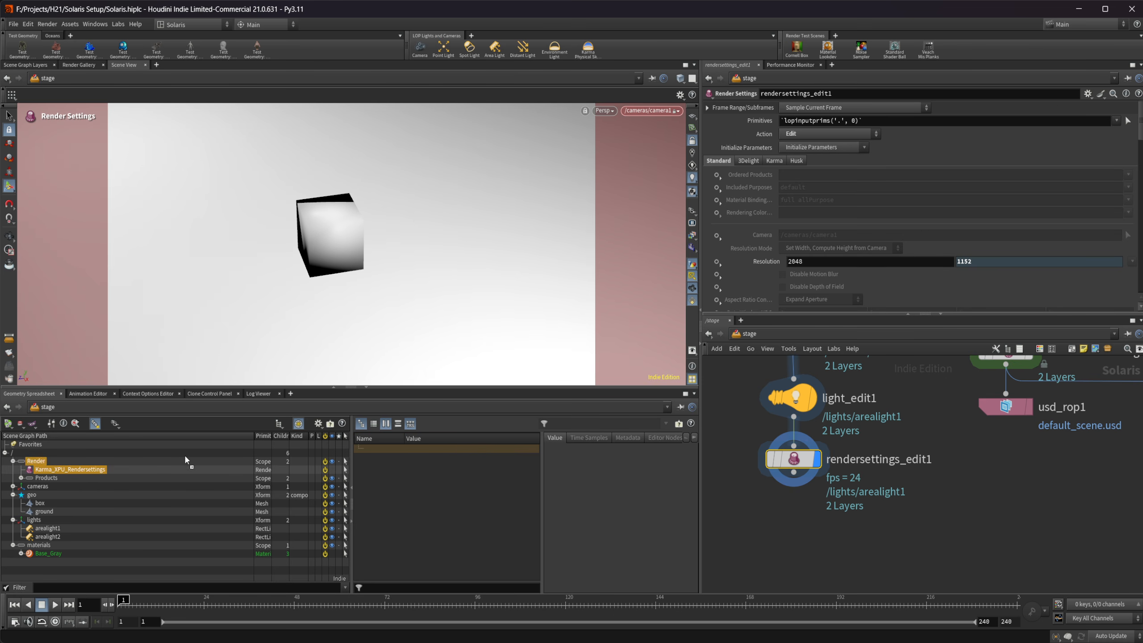
left_click_drag(830, 137, 829, 125)
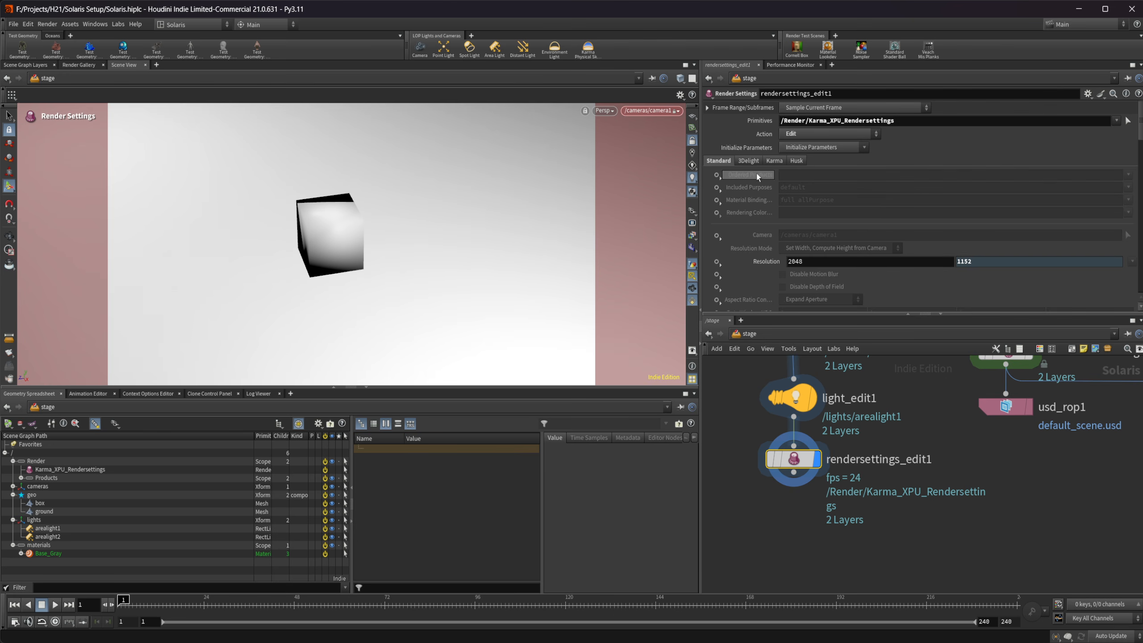
Step: Override the Karma Image Filters with the OptiX denoiser using normal and albedo inputs, and preview the scene in Karma XPU
left_click(772, 161)
scroll(753, 225, "down", 5)
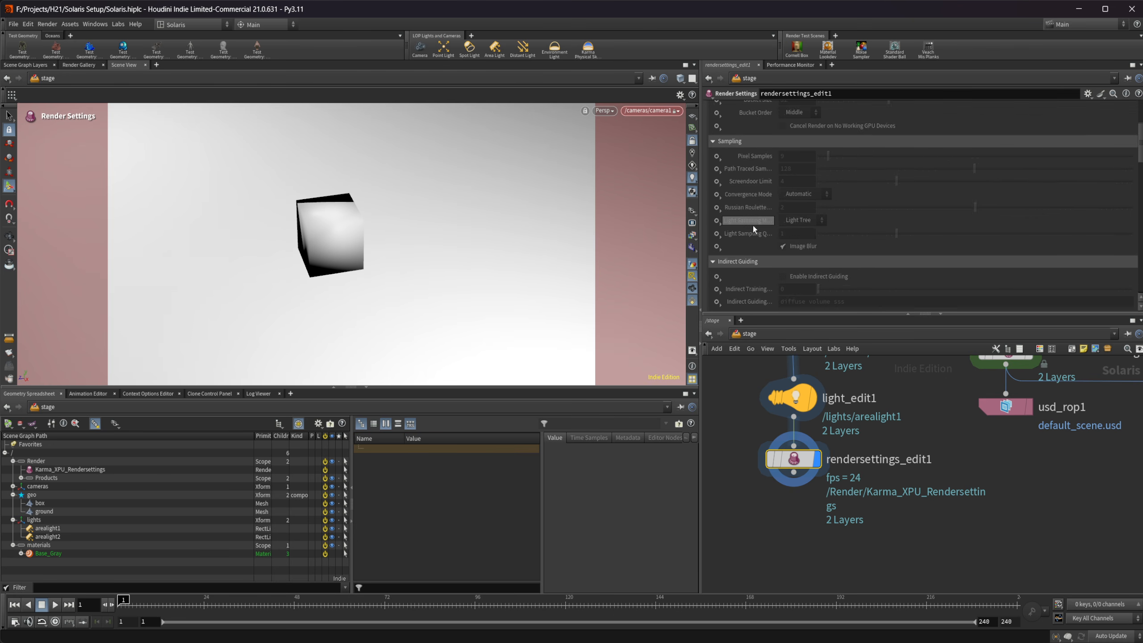
scroll(753, 226, "down", 10)
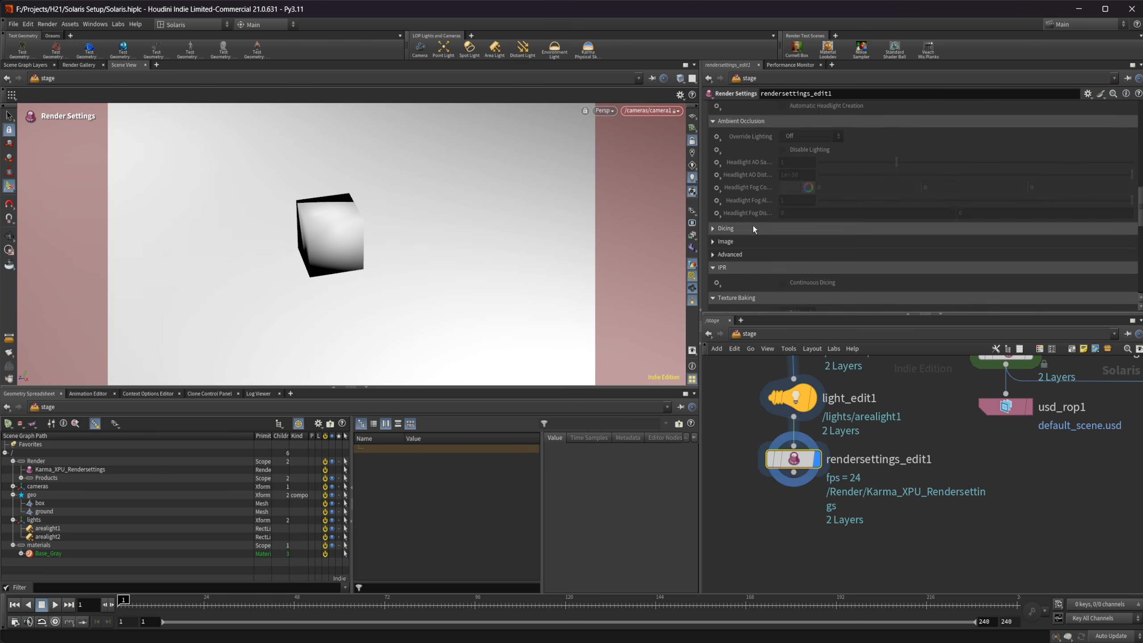
left_click(726, 202)
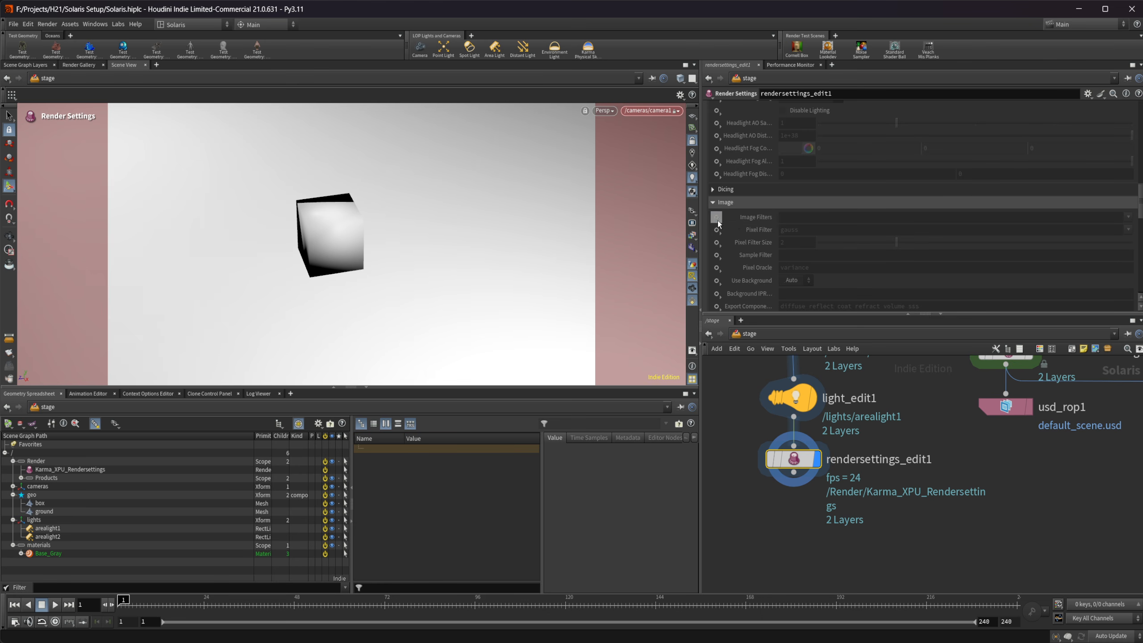
left_click(717, 217)
left_click(742, 228)
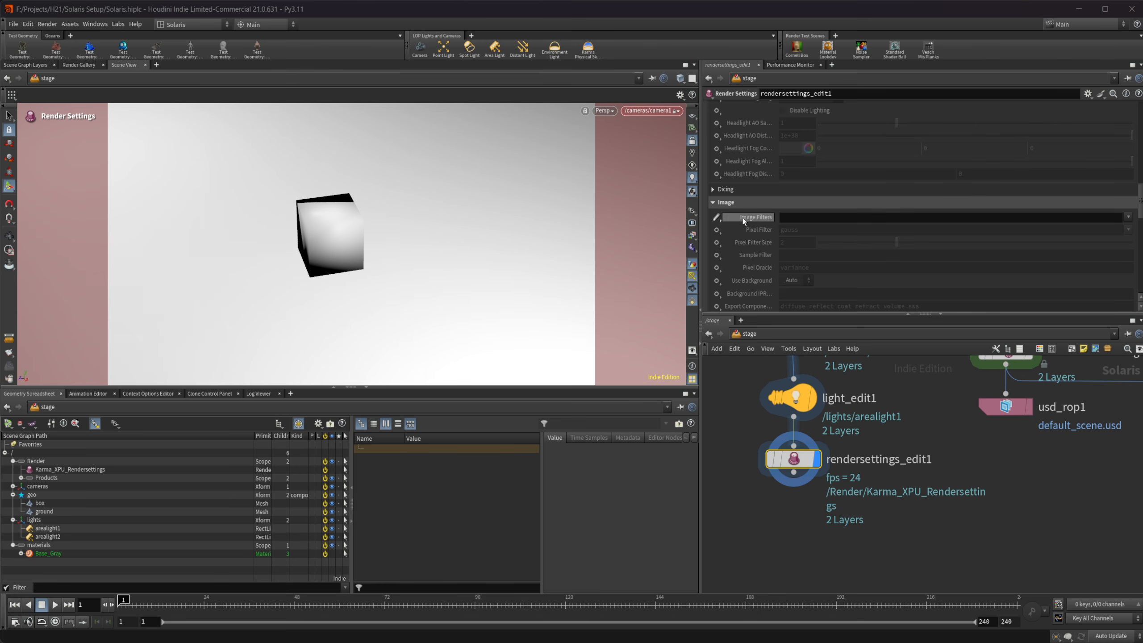
left_click(1129, 217)
left_click(1132, 232)
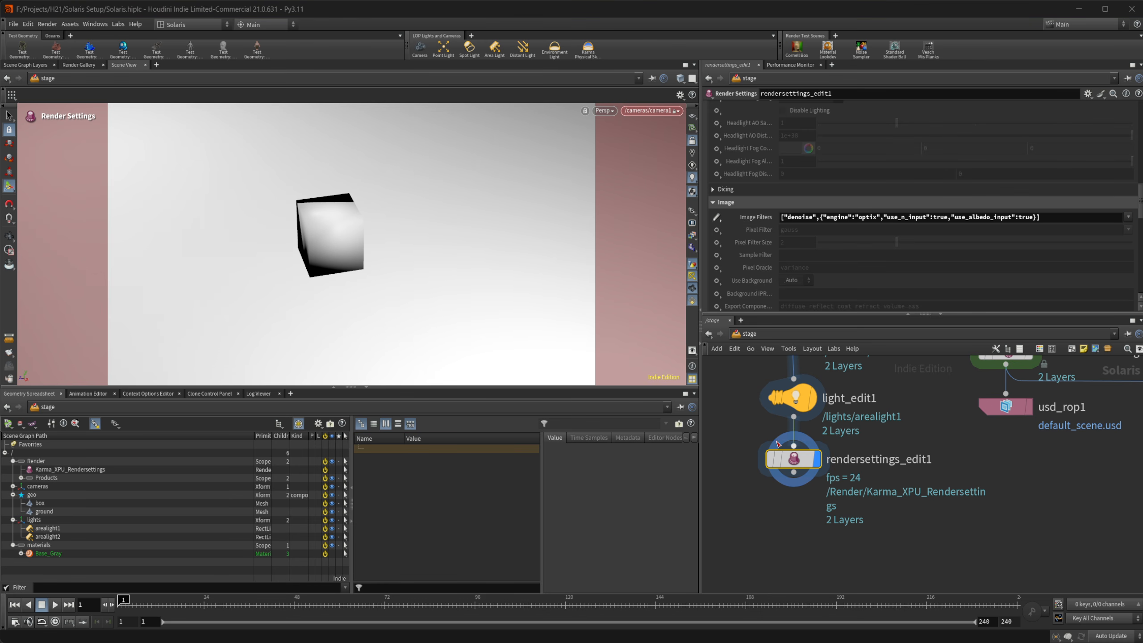
left_click(607, 111)
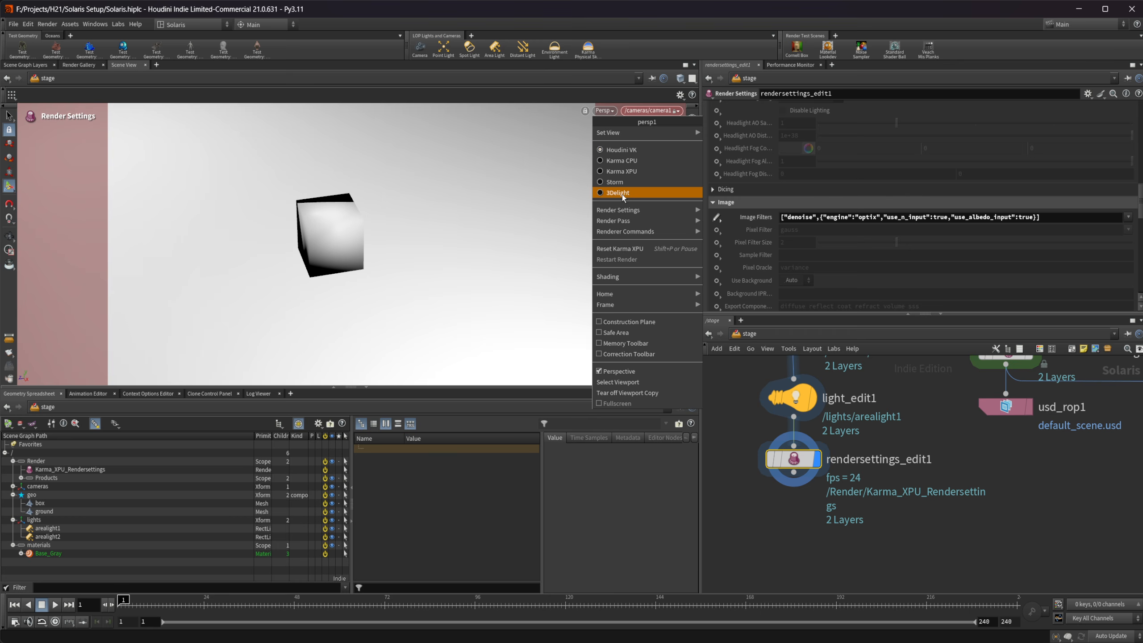
left_click(636, 172)
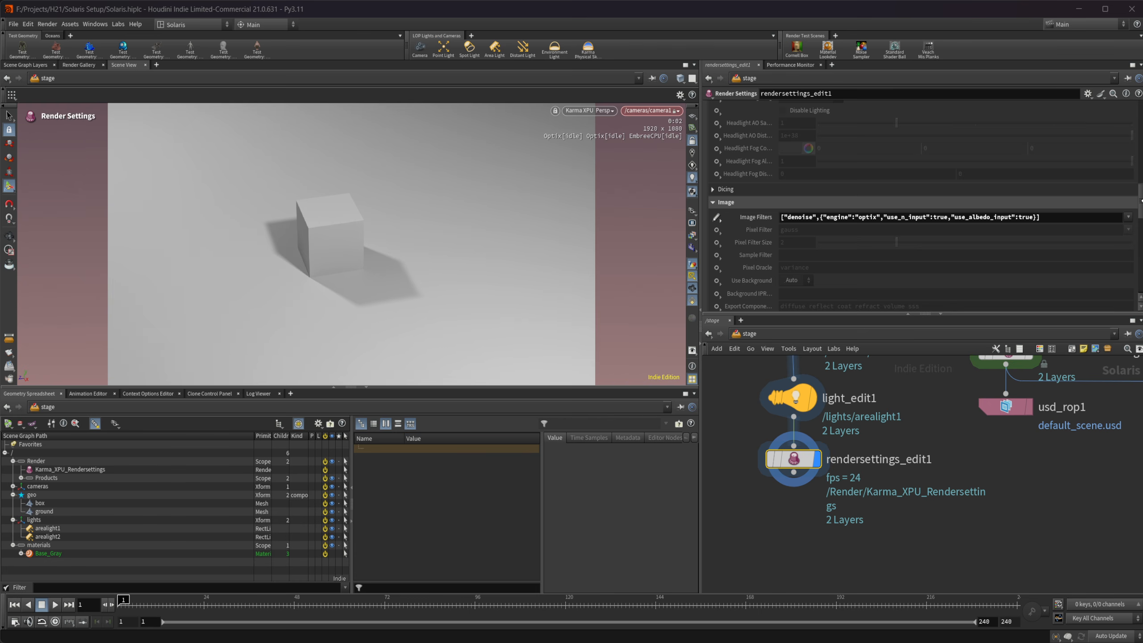
Step: Enable Path Traced Samples with Set or Create in the render settings edit and set it to 512
left_click_drag(1142, 201, 1141, 130)
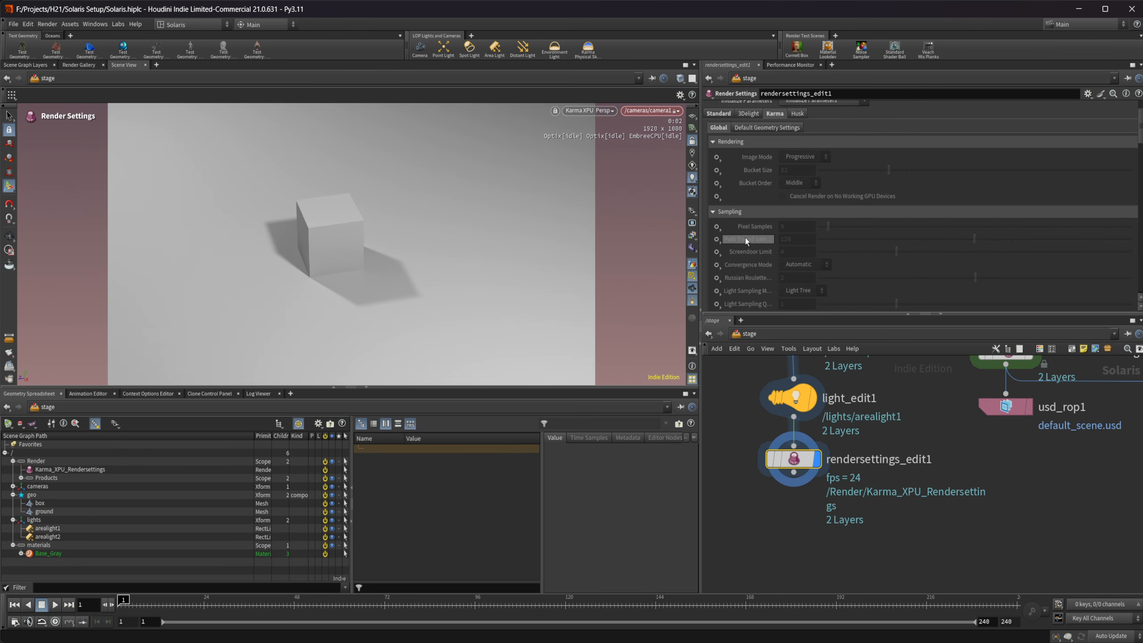
left_click(717, 239)
left_click(747, 250)
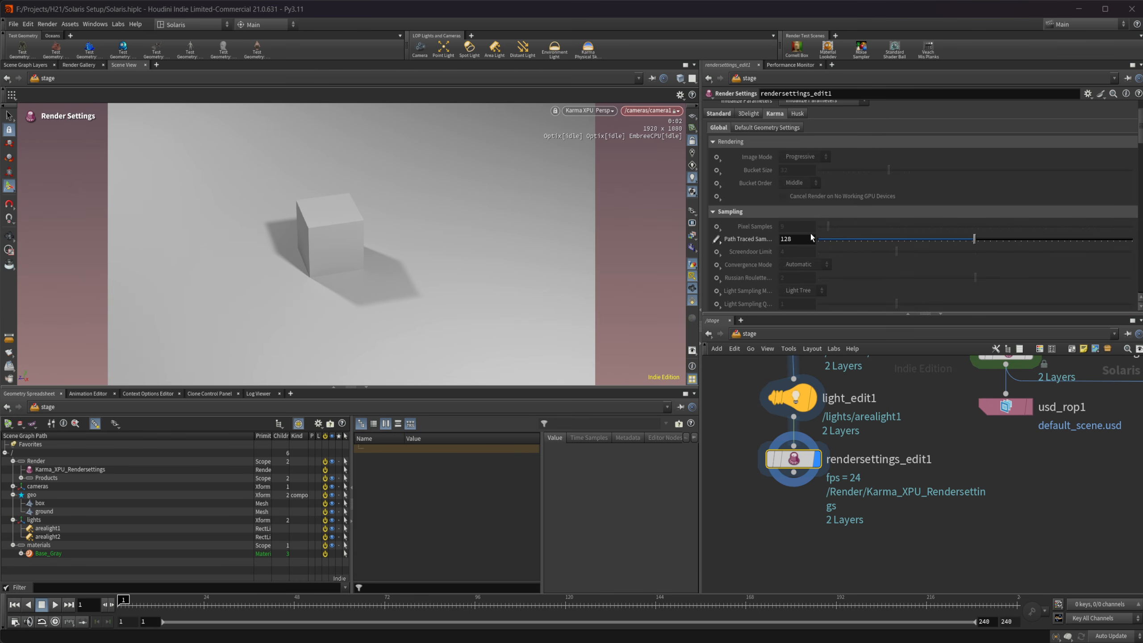
left_click_drag(811, 237, 736, 245)
type("512")
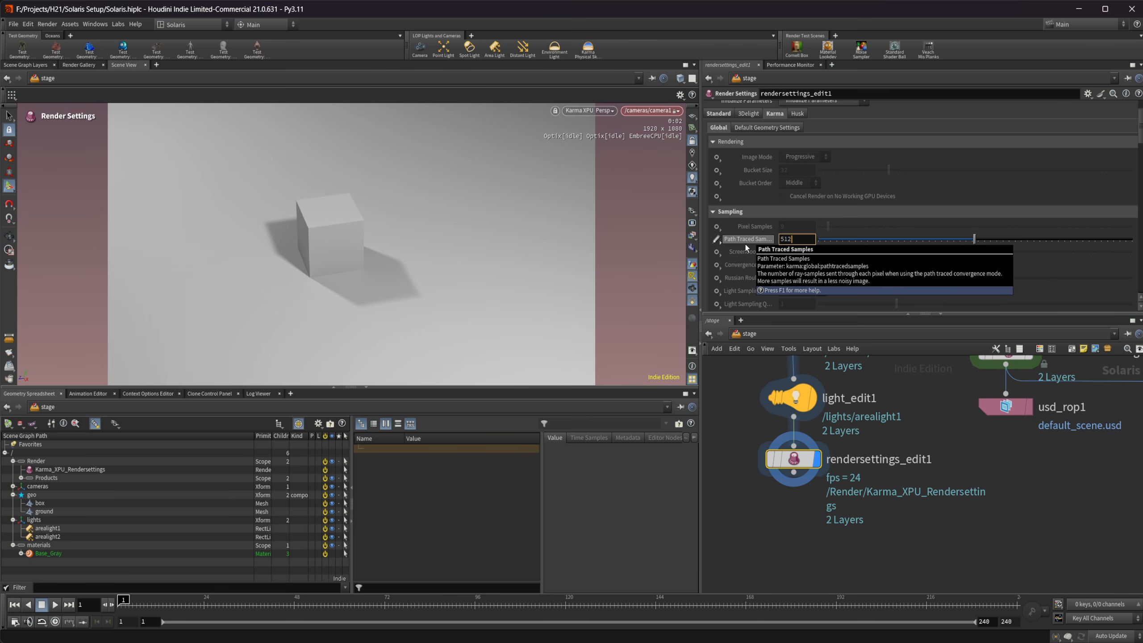
key("Return")
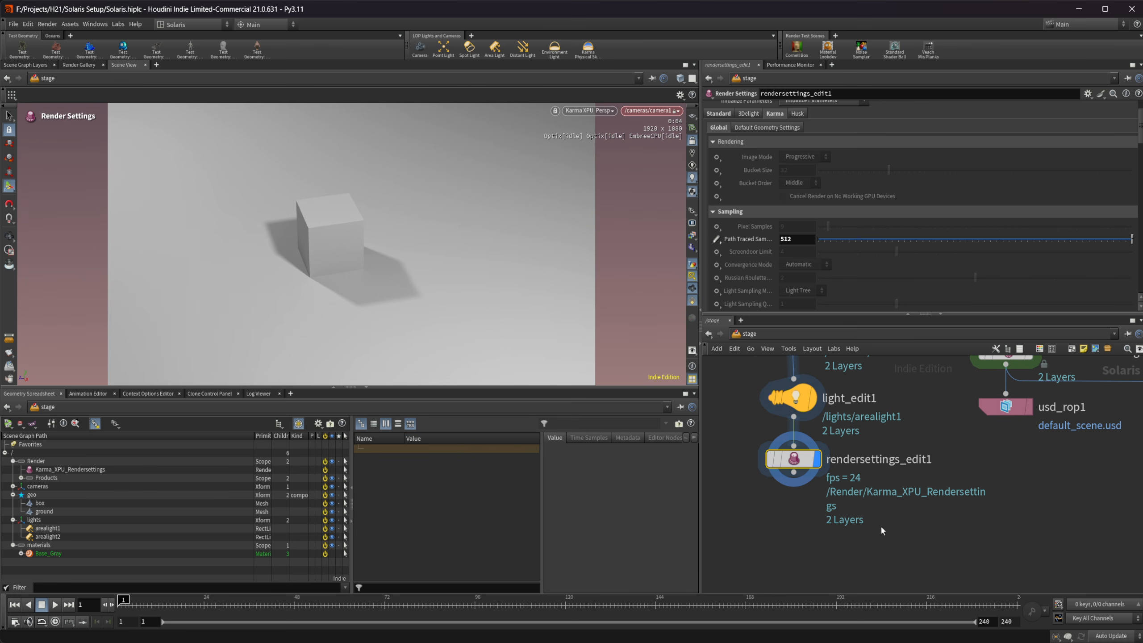
Step: Look over the edit nodes and Karma sampling settings, and return the viewport from Karma XPU to Houdini VK
scroll(910, 477, "down", 3)
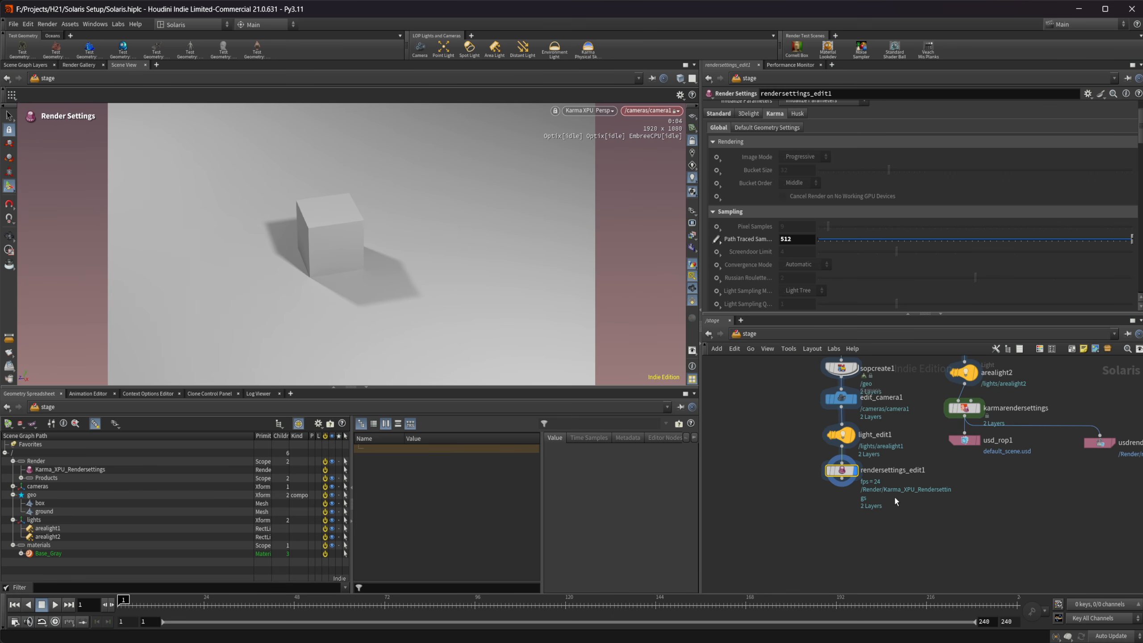
scroll(774, 270, "down", 2)
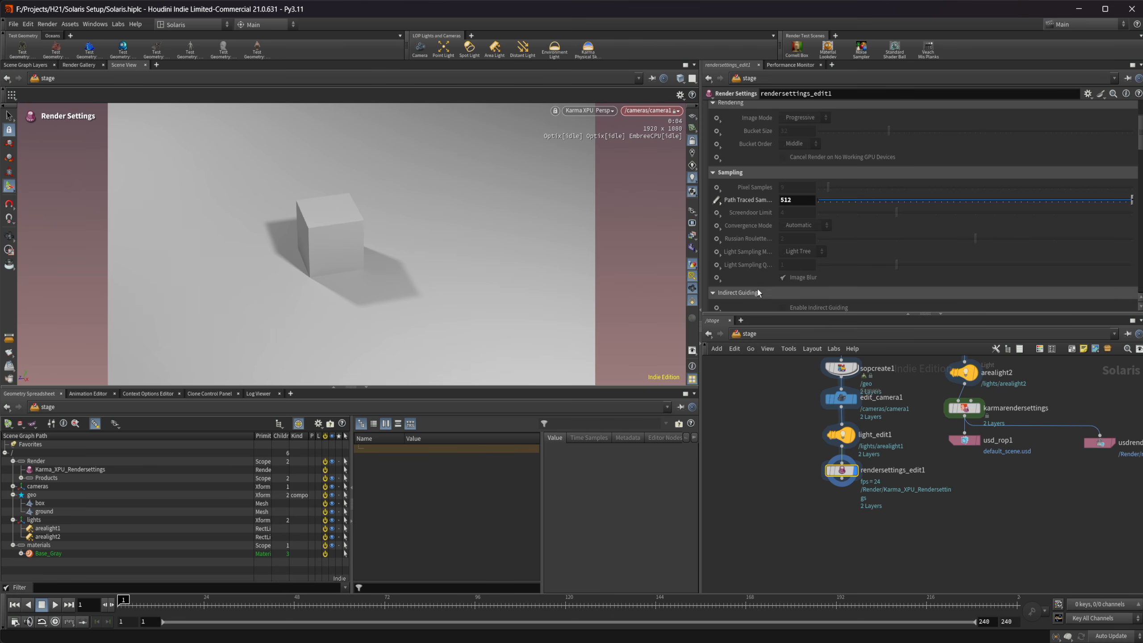
scroll(788, 259, "up", 3)
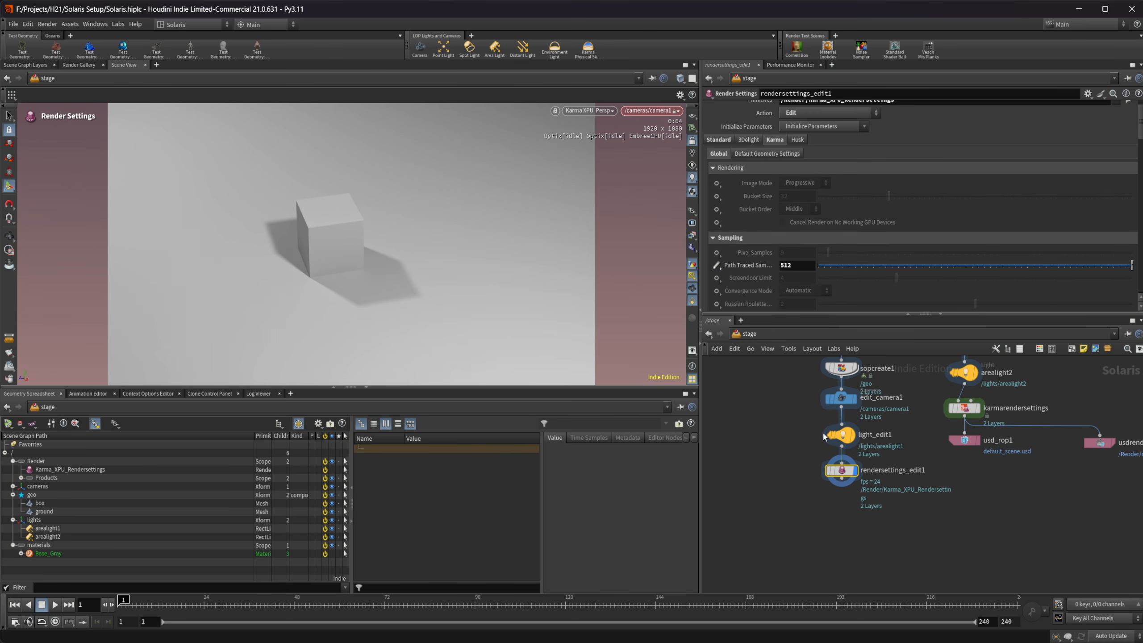
left_click(585, 110)
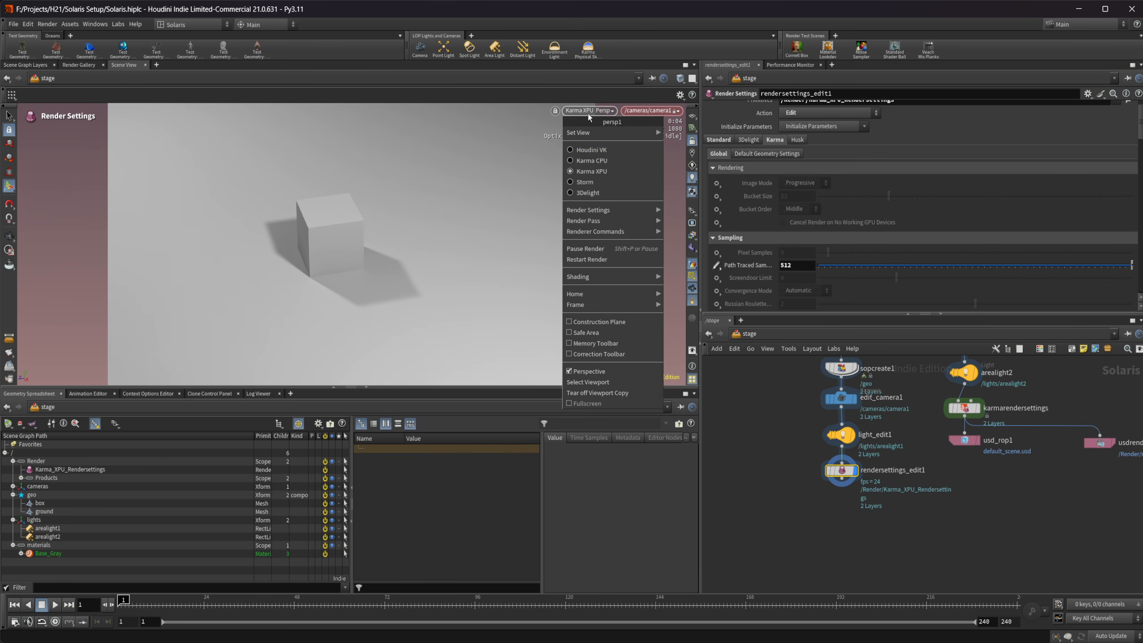
left_click(589, 150)
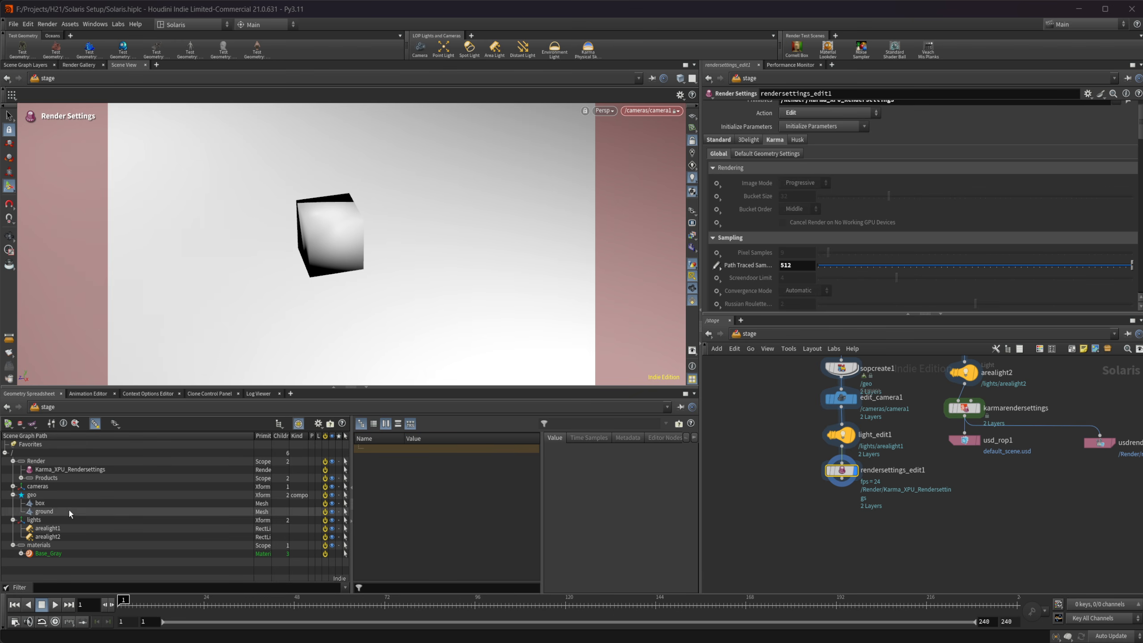
Step: Go inside materiallibrary1 and add a second Karma Material Builder beside Base_Gray
middle_click_drag(965, 467, 962, 525)
scroll(961, 453, "up", 3)
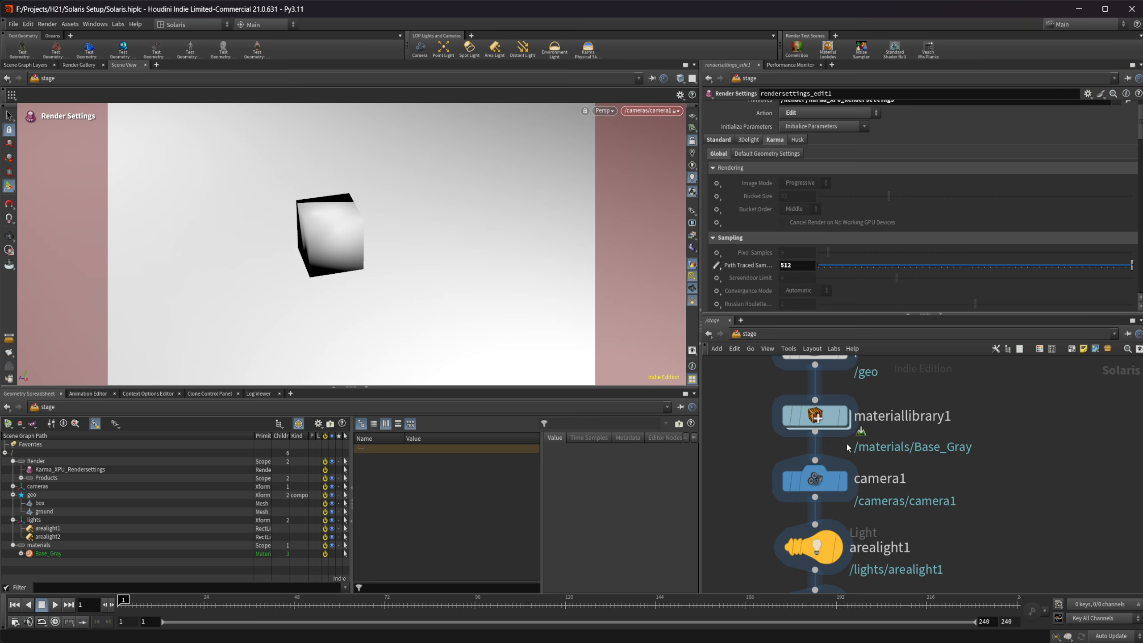
double_click(815, 416)
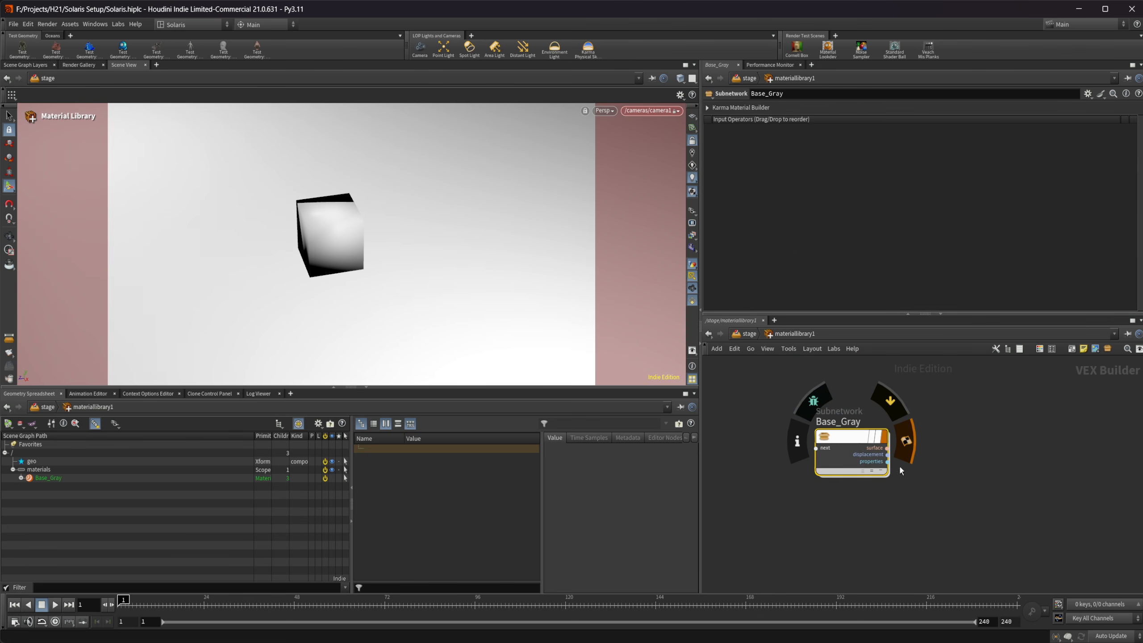
key("Tab")
type("ka")
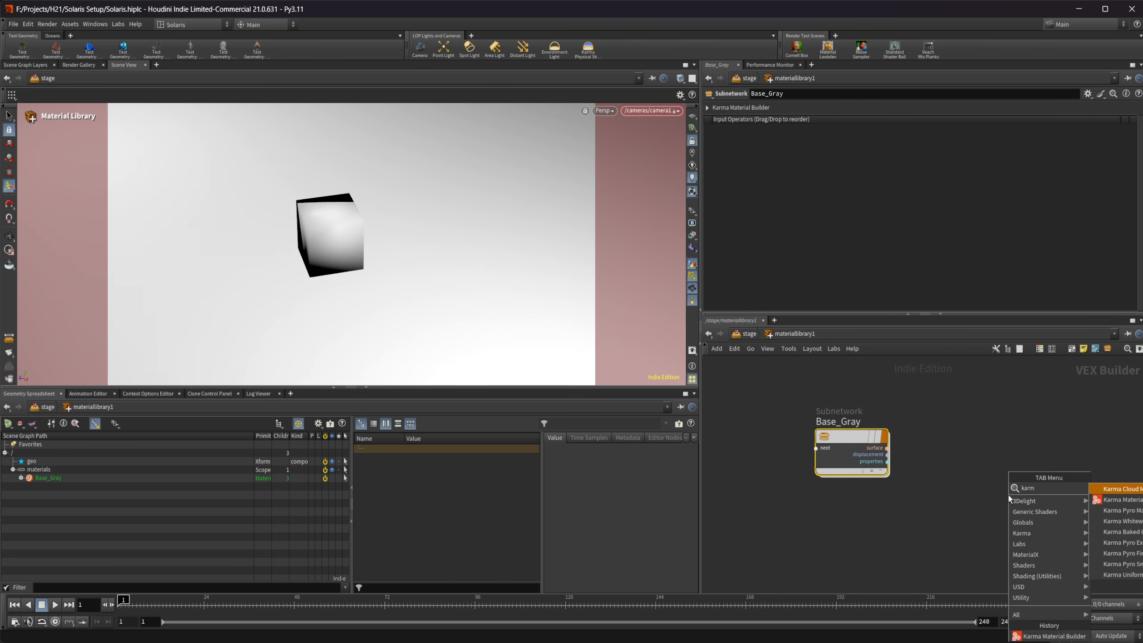
key("Down")
key("Return")
left_click(1000, 445)
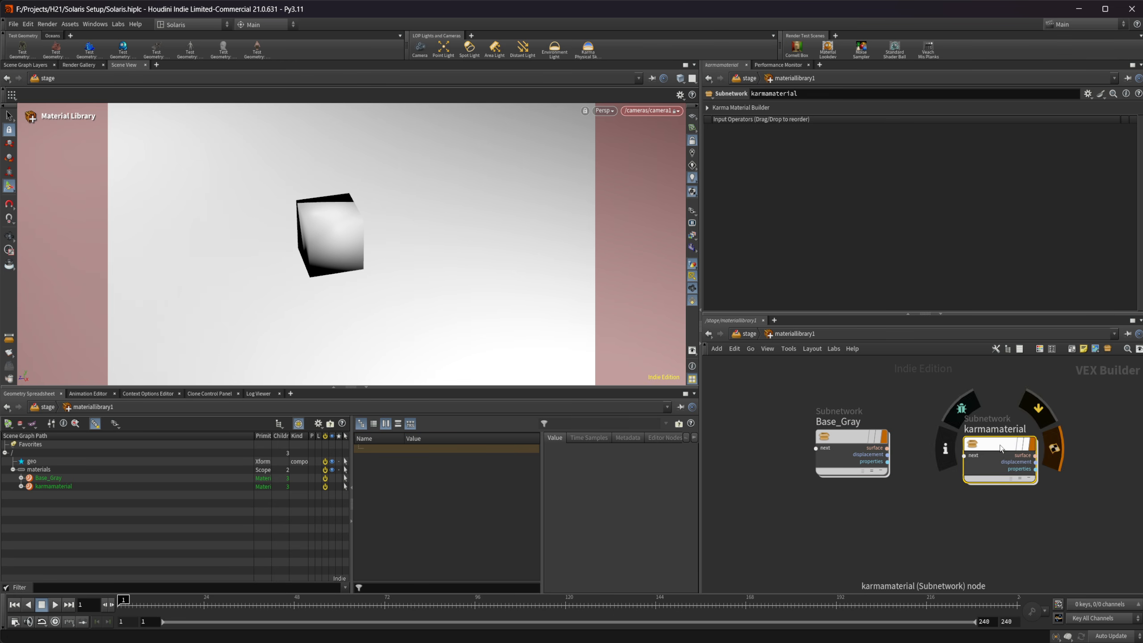
Step: Rename the new Karma Material Builder beside Base_Gray to Base_MTLX_Standard_Surface
double_click(974, 423)
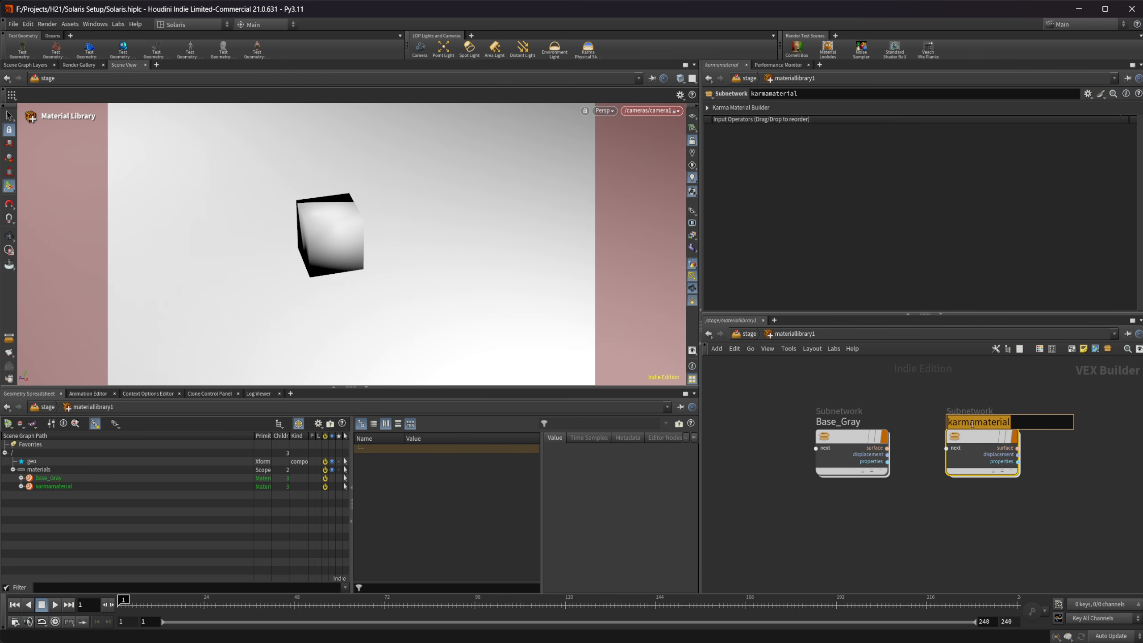
type("Base_")
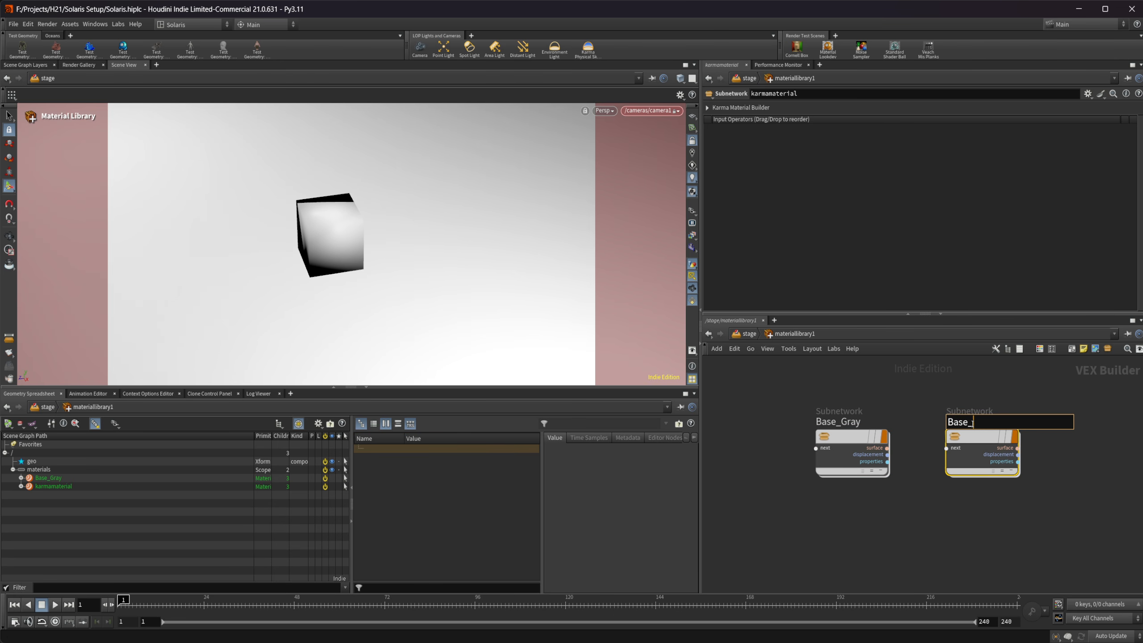
type("M")
key("BackSpace")
type("MTLX_Standard_")
type("Surface")
key("Return")
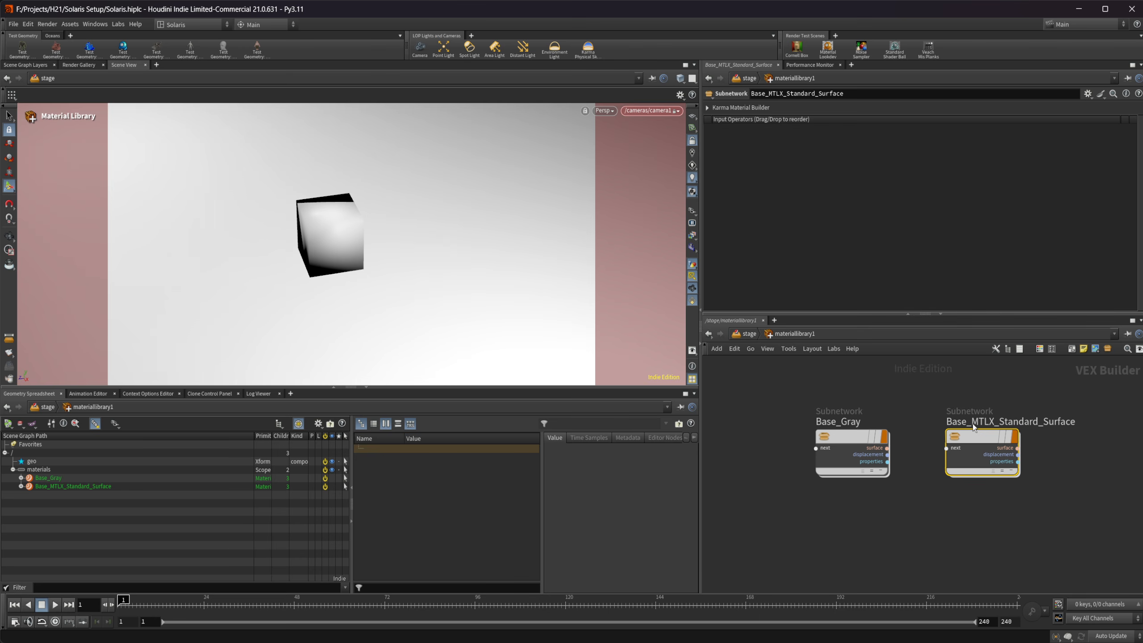
Step: Go inside Base_MTLX_Standard_Surface and expand the Base input group on the mtlxstandard_surface node
double_click(973, 450)
middle_click_drag(805, 465, 801, 507)
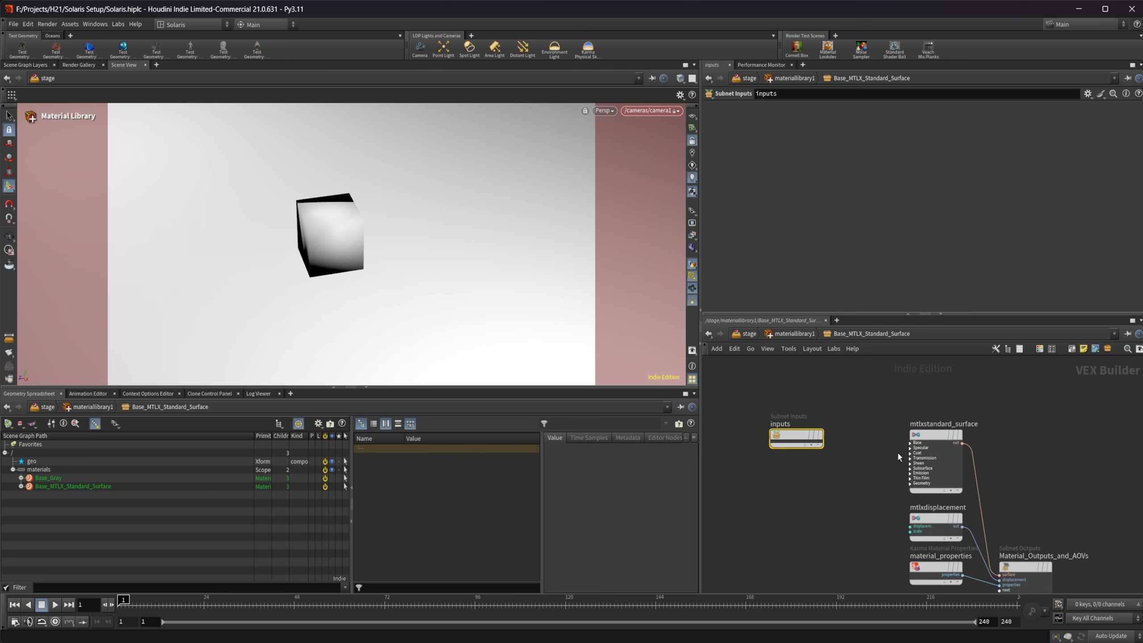
scroll(897, 451, "up", 3)
left_click(876, 447)
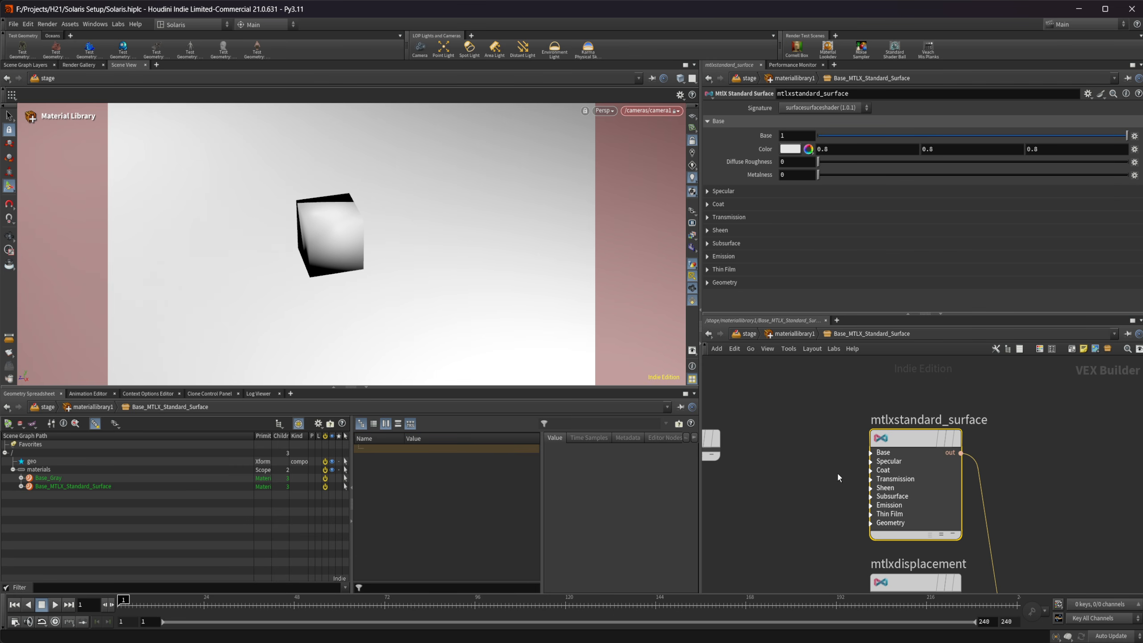
scroll(816, 471, "down", 5)
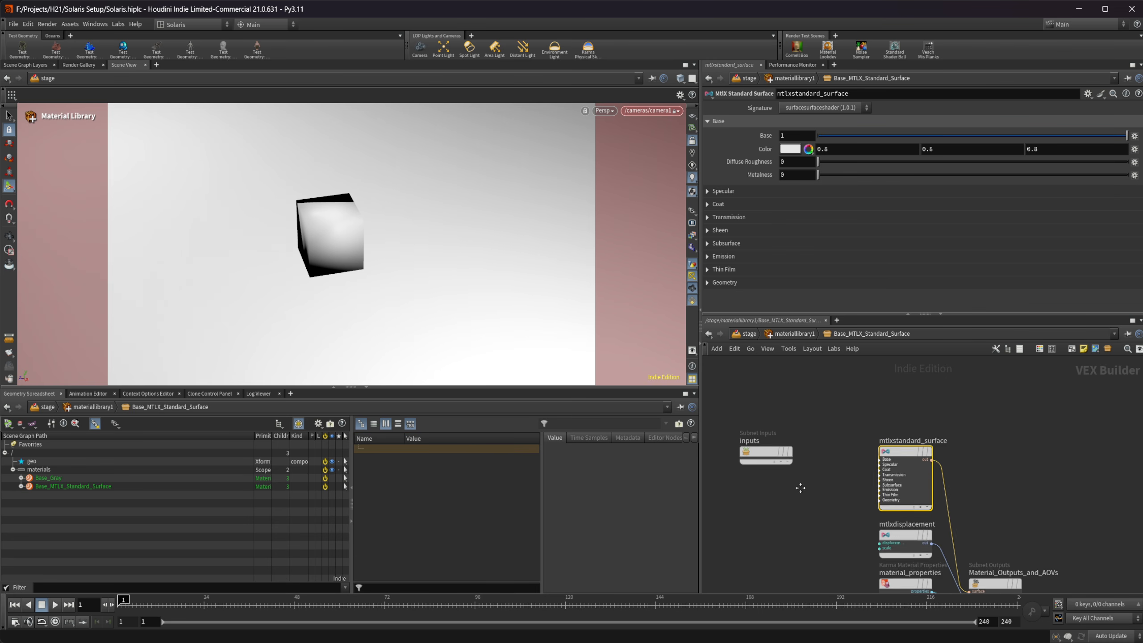
scroll(876, 450, "up", 2)
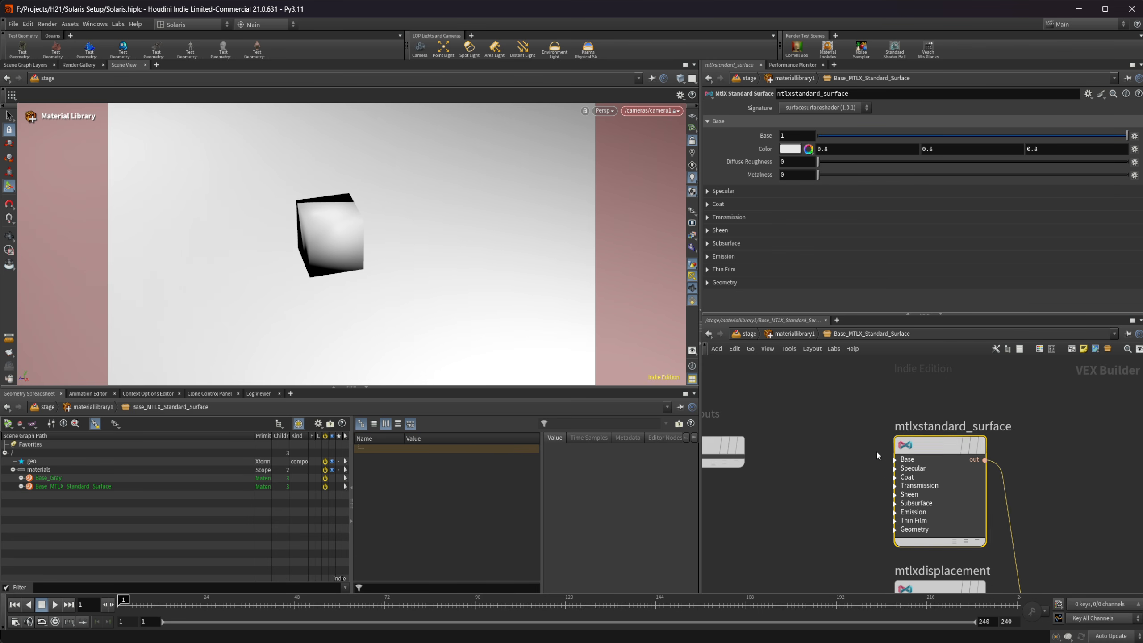
left_click(895, 460)
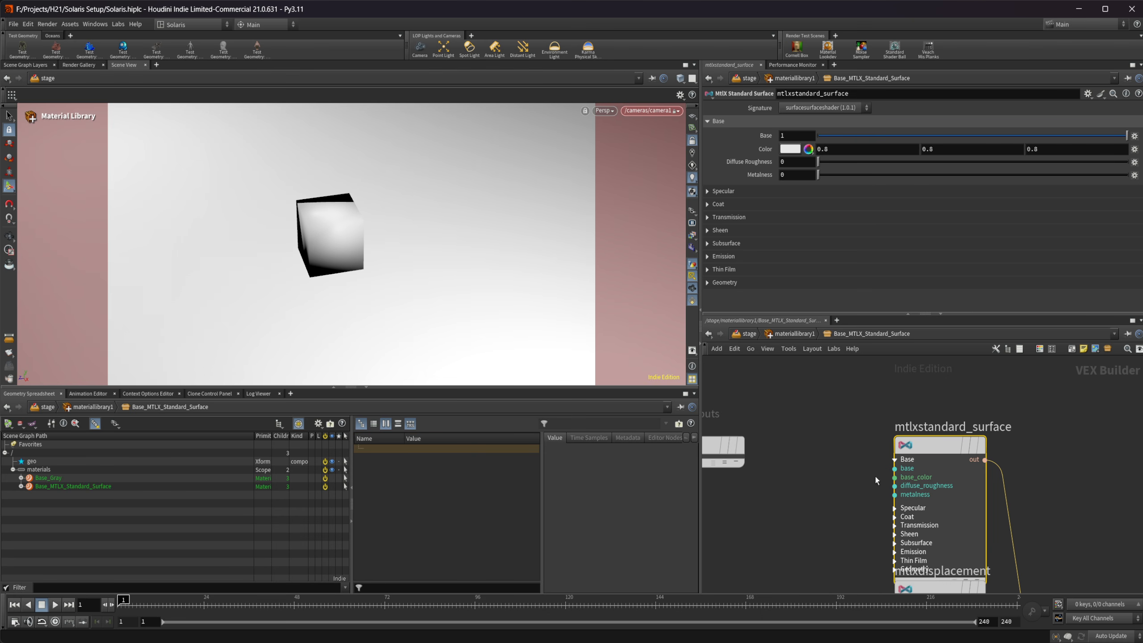
Step: Promote the base input of mtlxstandard_surface as a material parameter and check it on the parent subnetwork
right_click(896, 469)
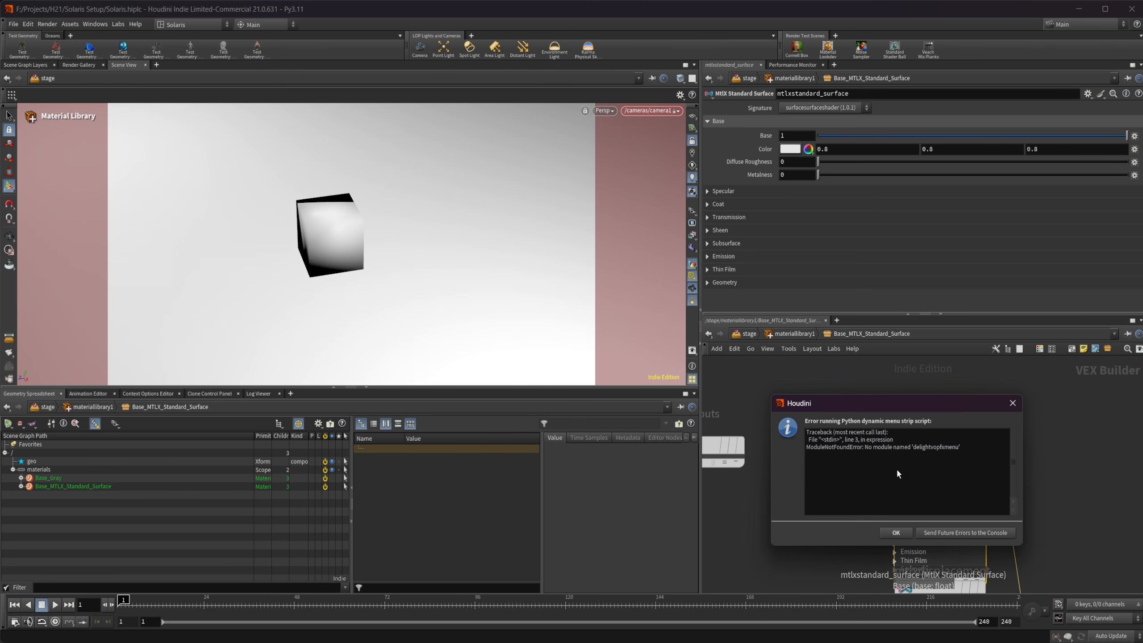
left_click(947, 535)
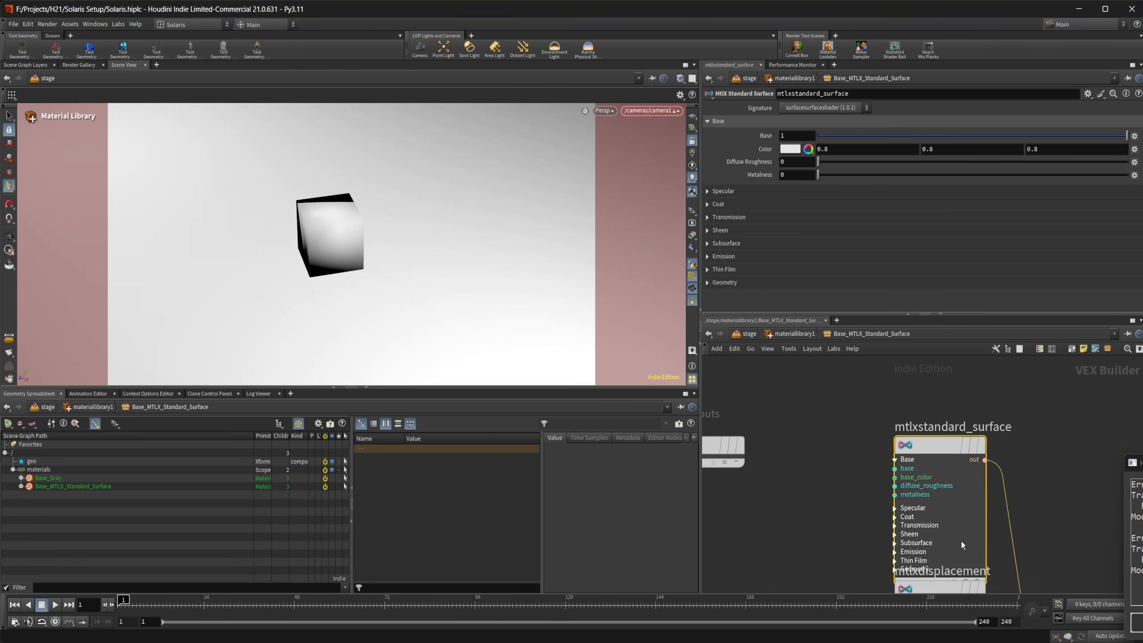
right_click(895, 469)
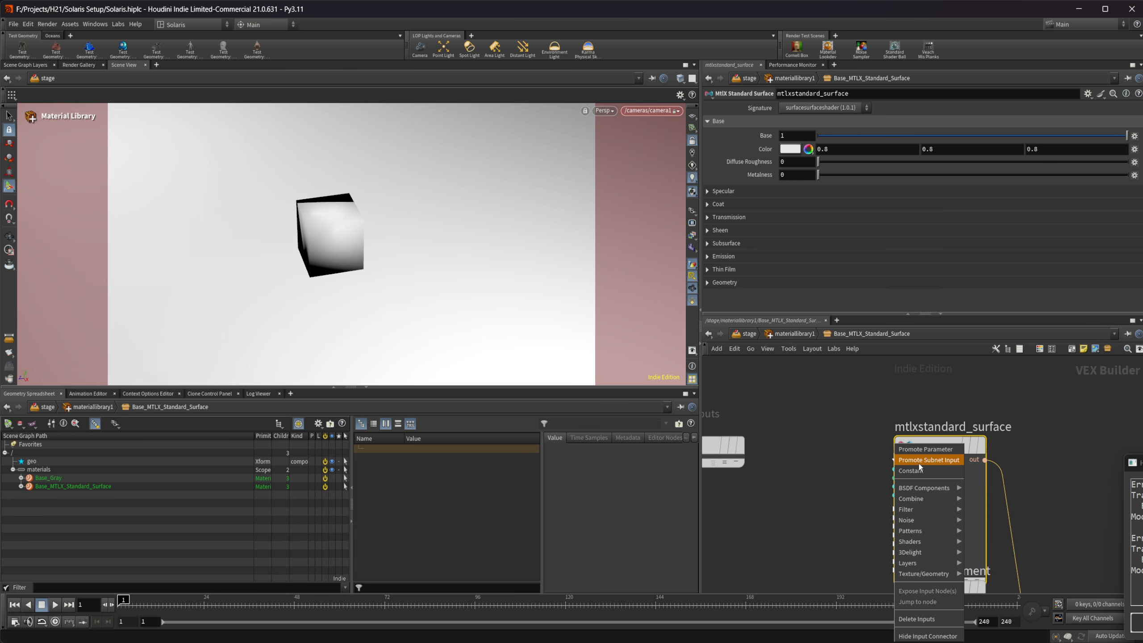
left_click(920, 461)
key("u")
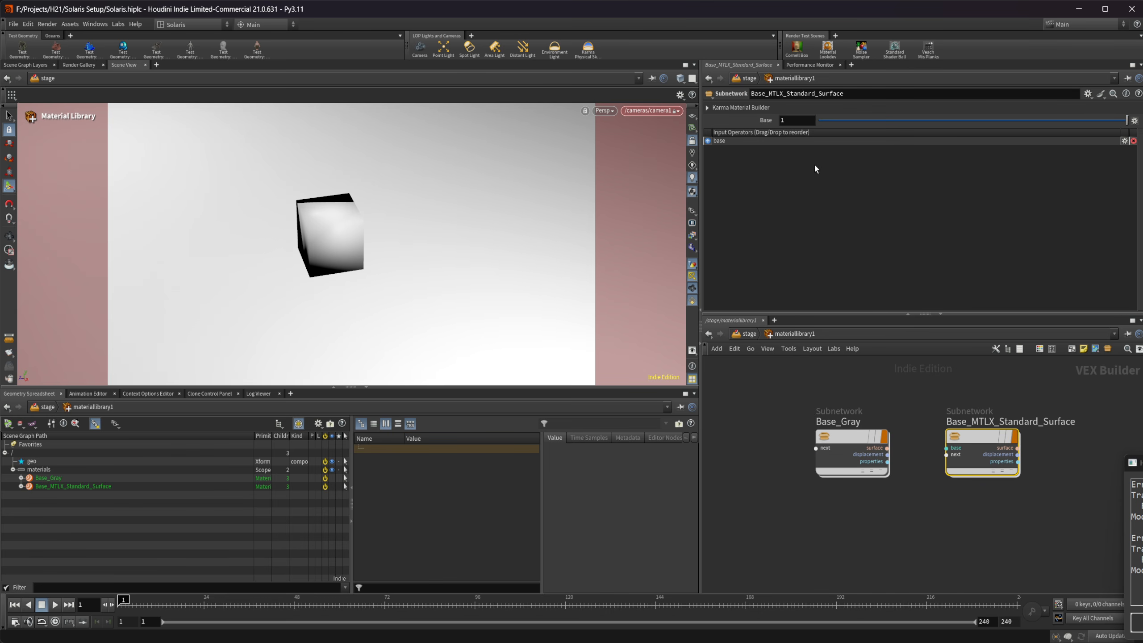
Step: Add an MtlX Tiled Image node inside Base_MTLX_Standard_Surface and connect its output to the base_color input of mtlxstandard_surface
key("i")
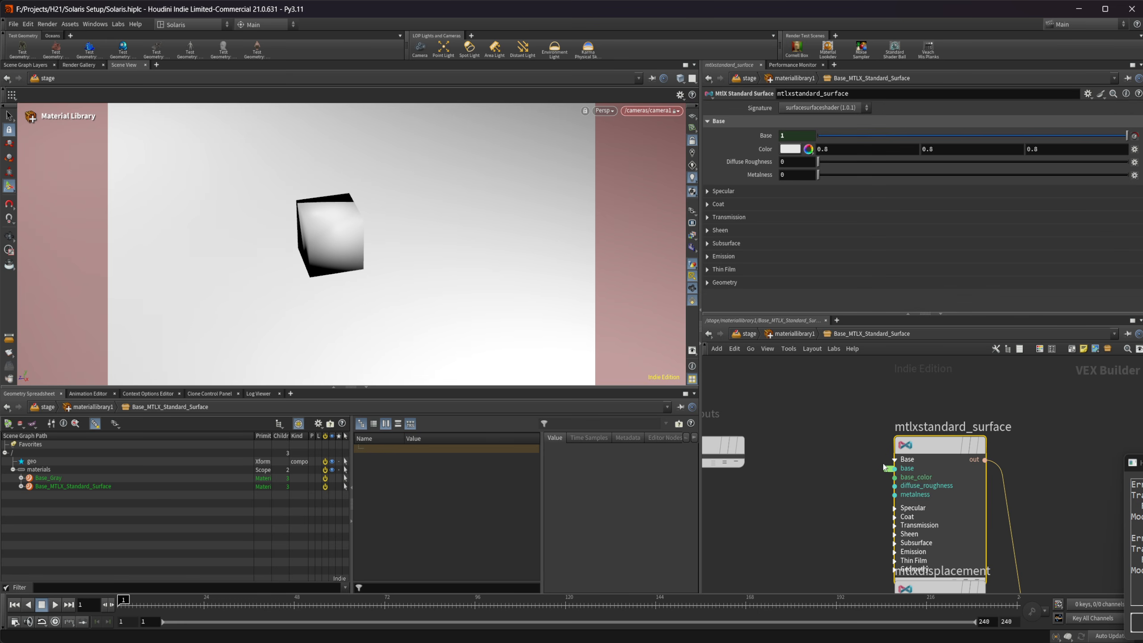
middle_click_drag(854, 486, 885, 484)
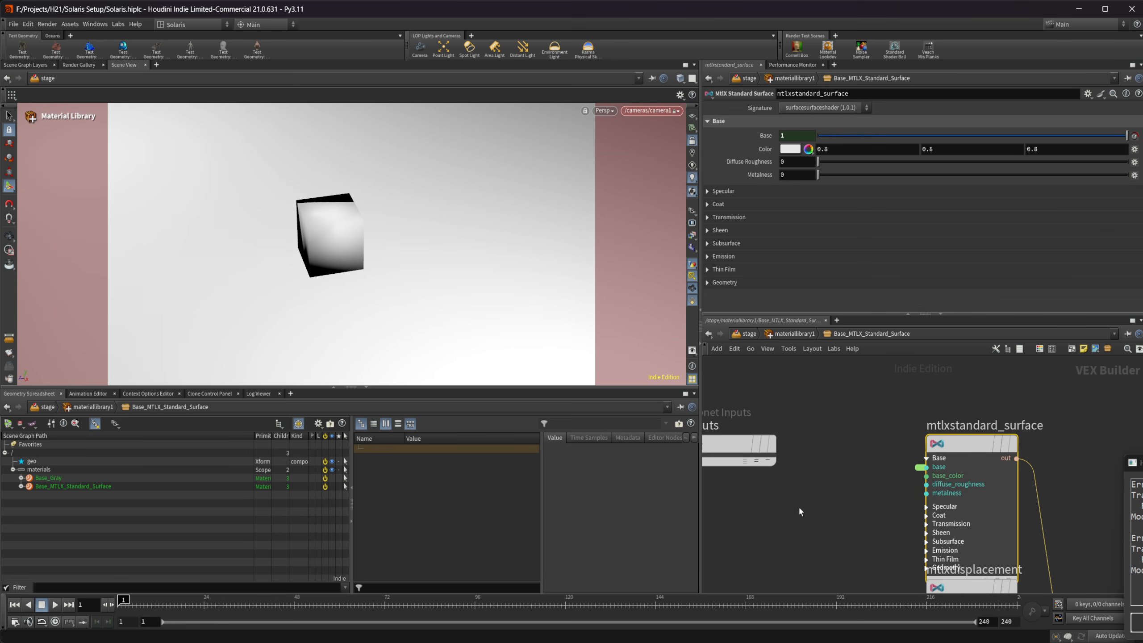
middle_click_drag(784, 510, 831, 484)
scroll(772, 482, "down", 3)
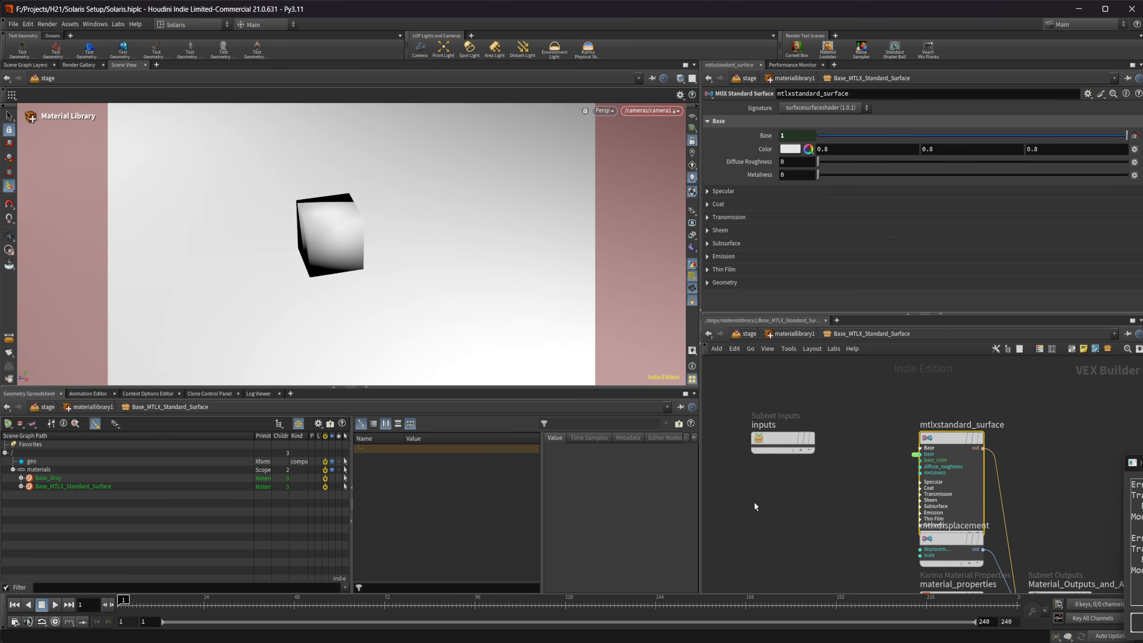
key("Tab")
type("tile")
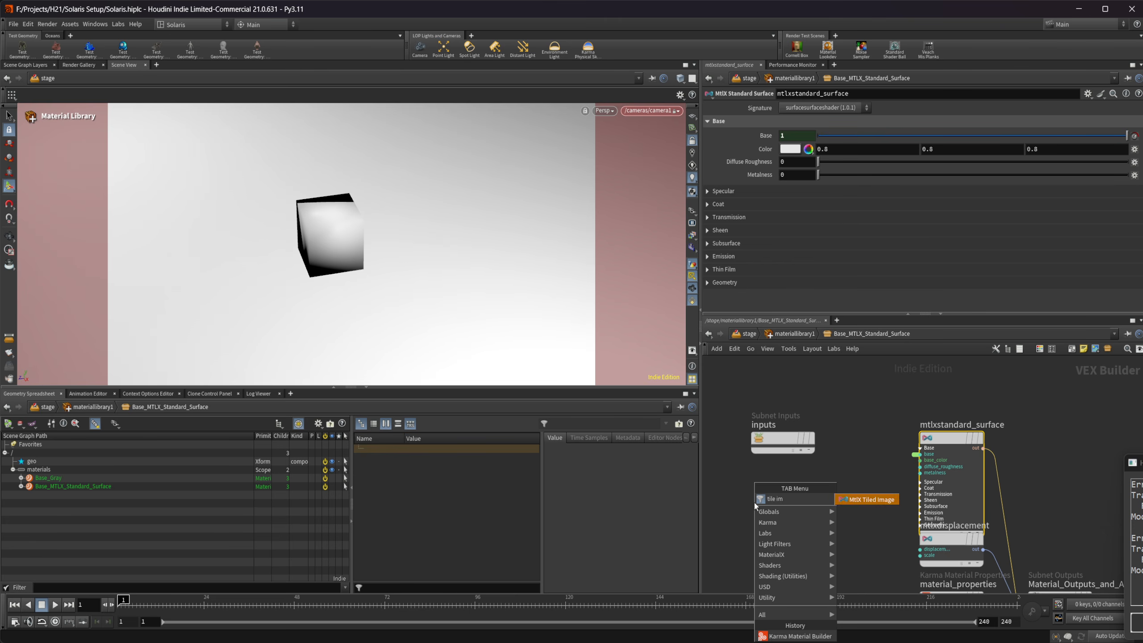
key("Return")
left_click(754, 500)
left_click_drag(802, 496, 780, 478)
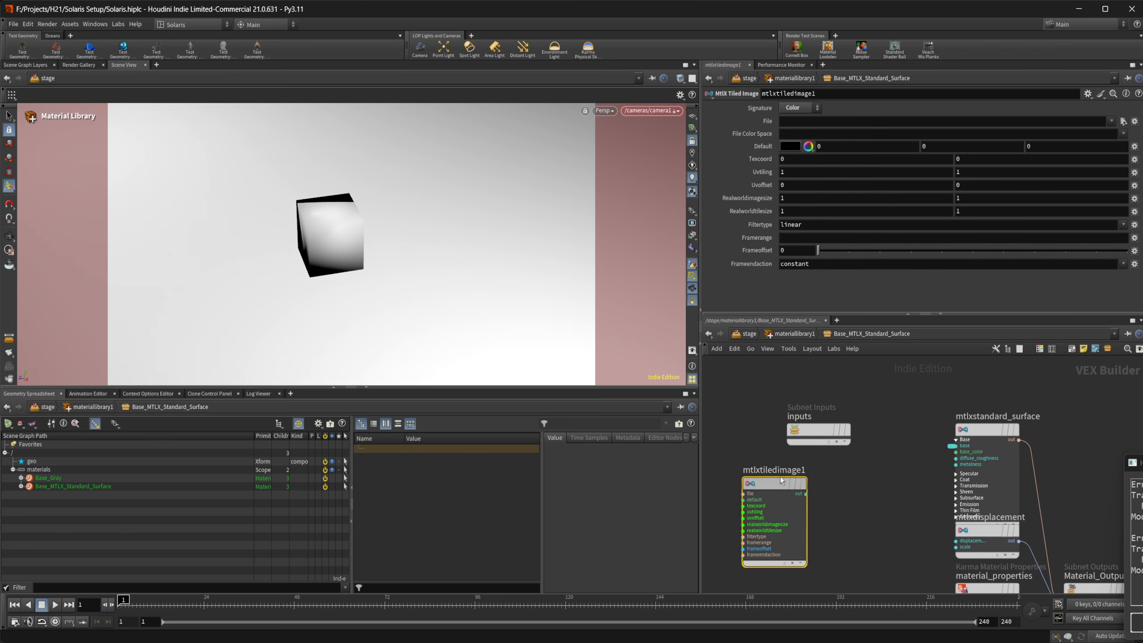
left_click(799, 485)
left_click(956, 452)
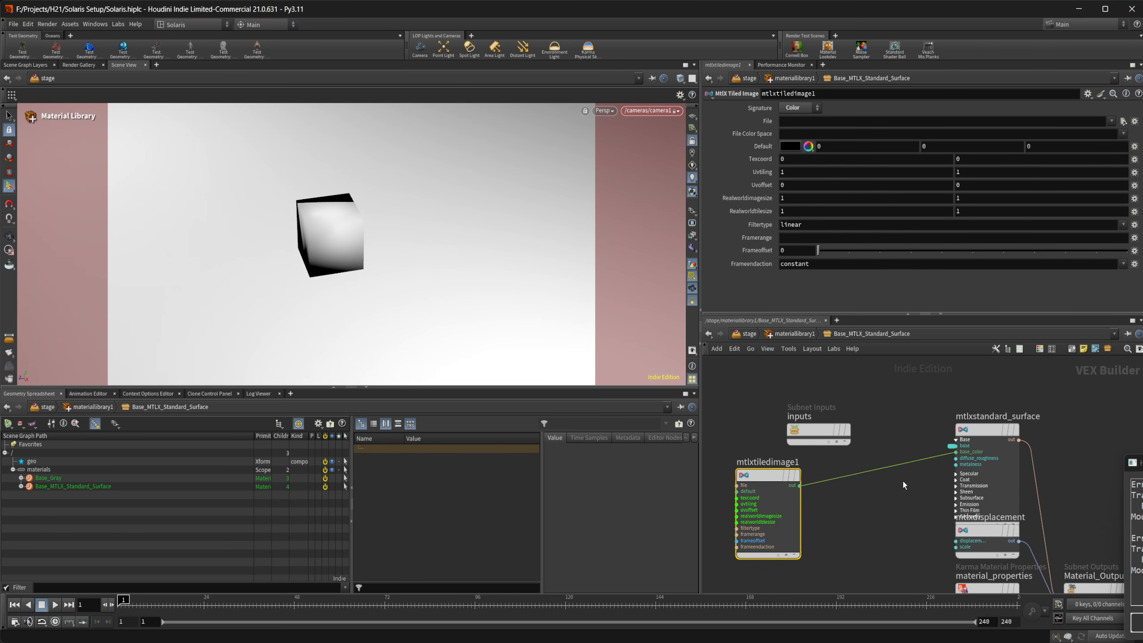
Step: Promote the file input of mtlxtiledimage1 as a parameter and show the promoted parameter's settings
middle_click_drag(738, 496, 802, 497)
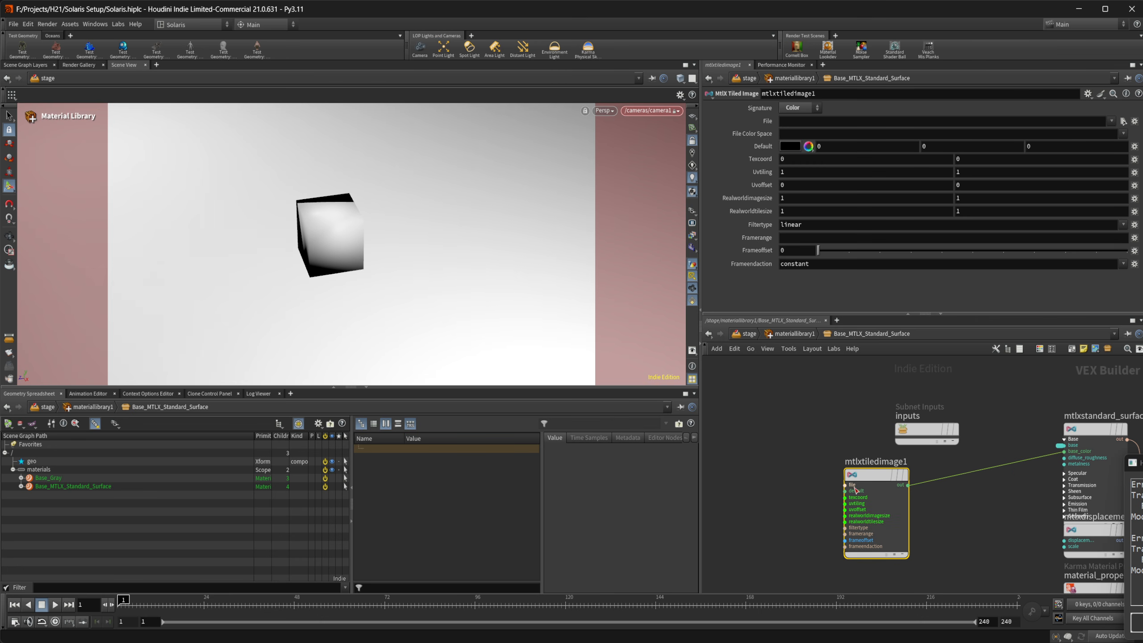
right_click(845, 486)
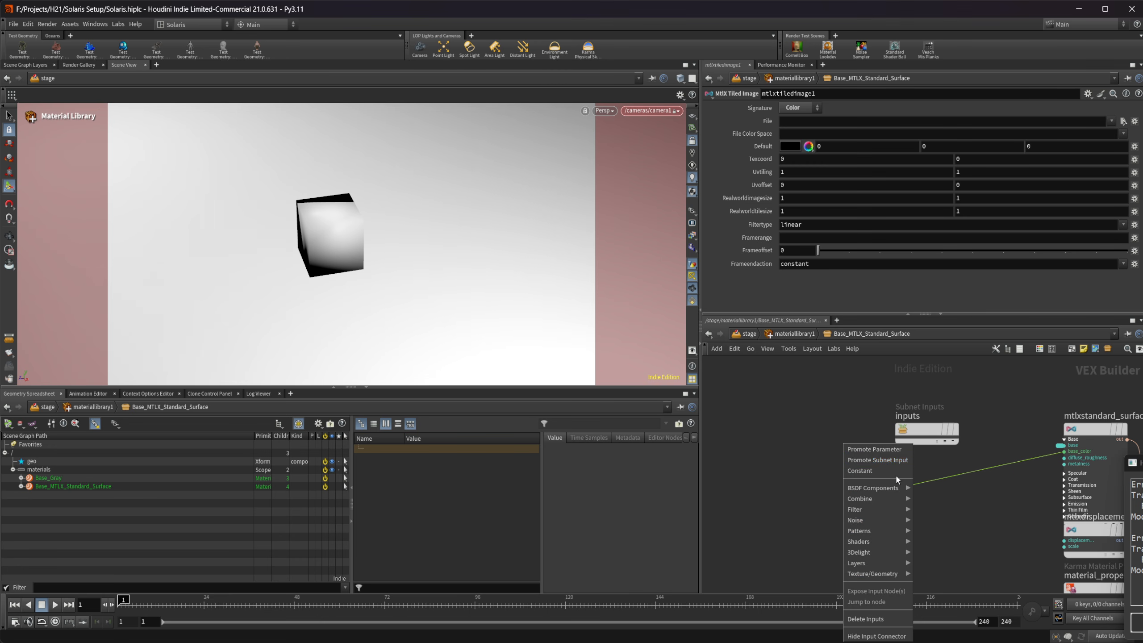
left_click(877, 452)
left_click(840, 486)
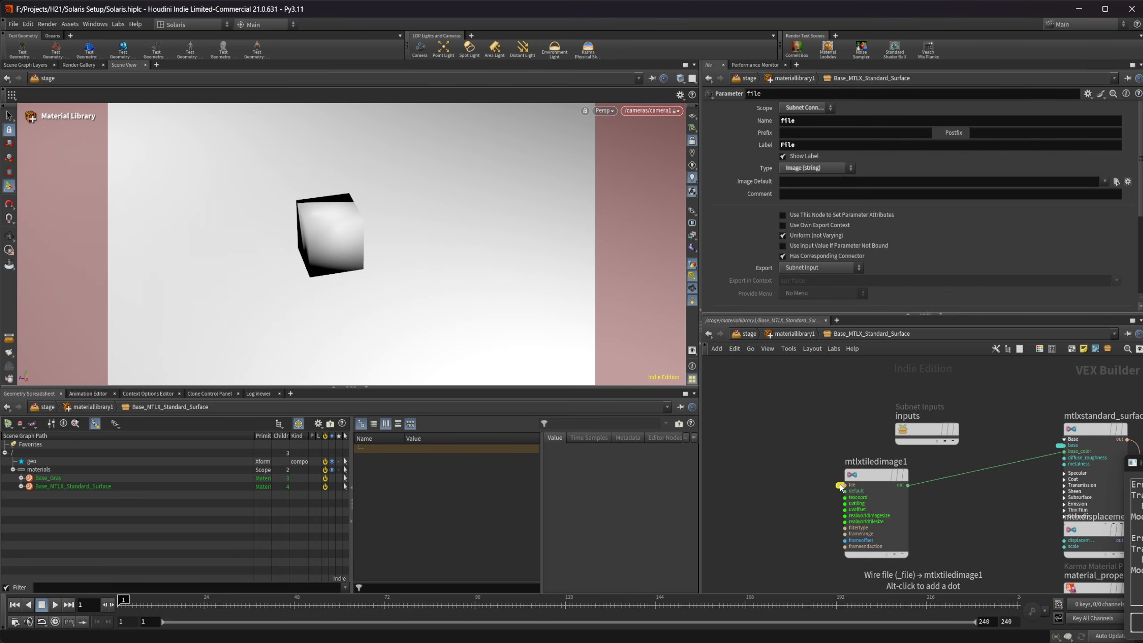
Step: Name the promoted file parameter Base_Color and label it Base Color
double_click(796, 125)
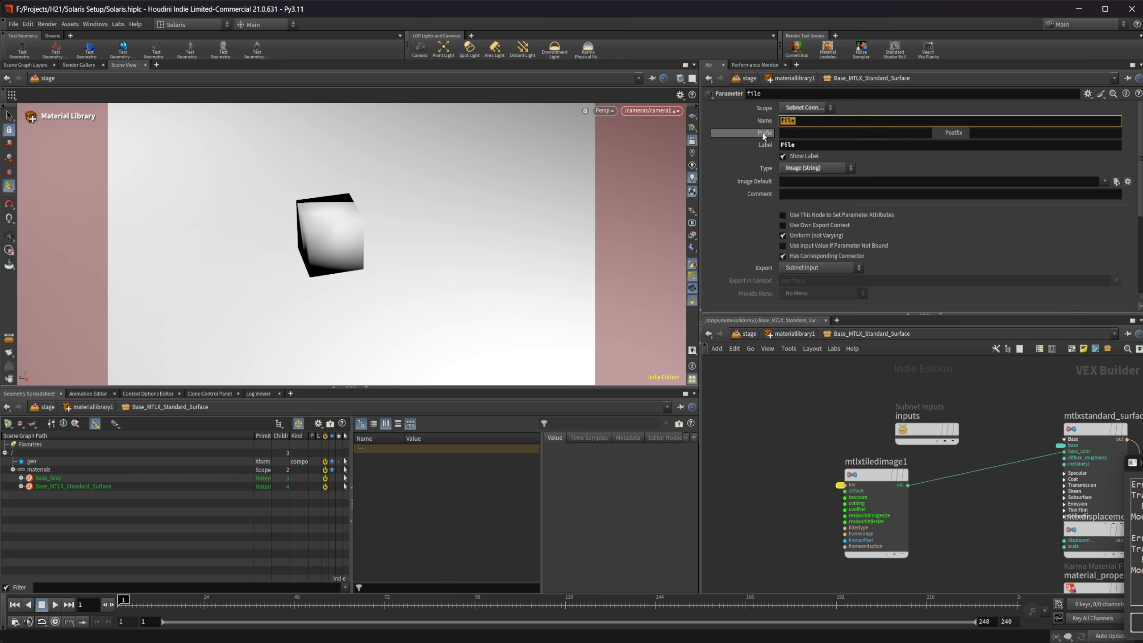
type("Base_C")
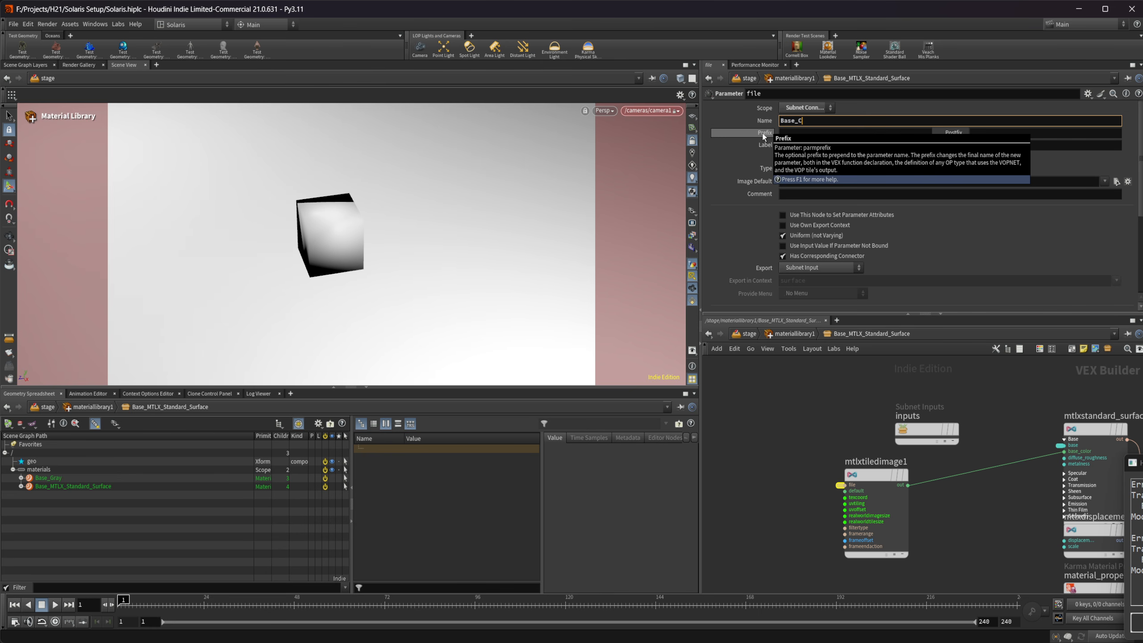
type("olro")
left_click(810, 144)
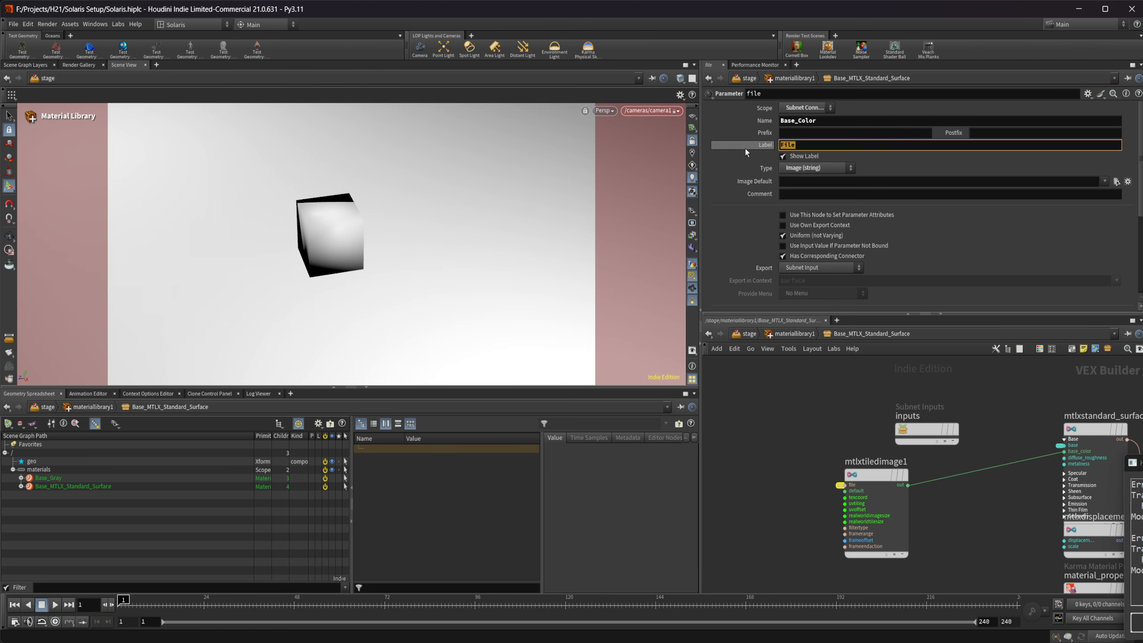
type("Base Co")
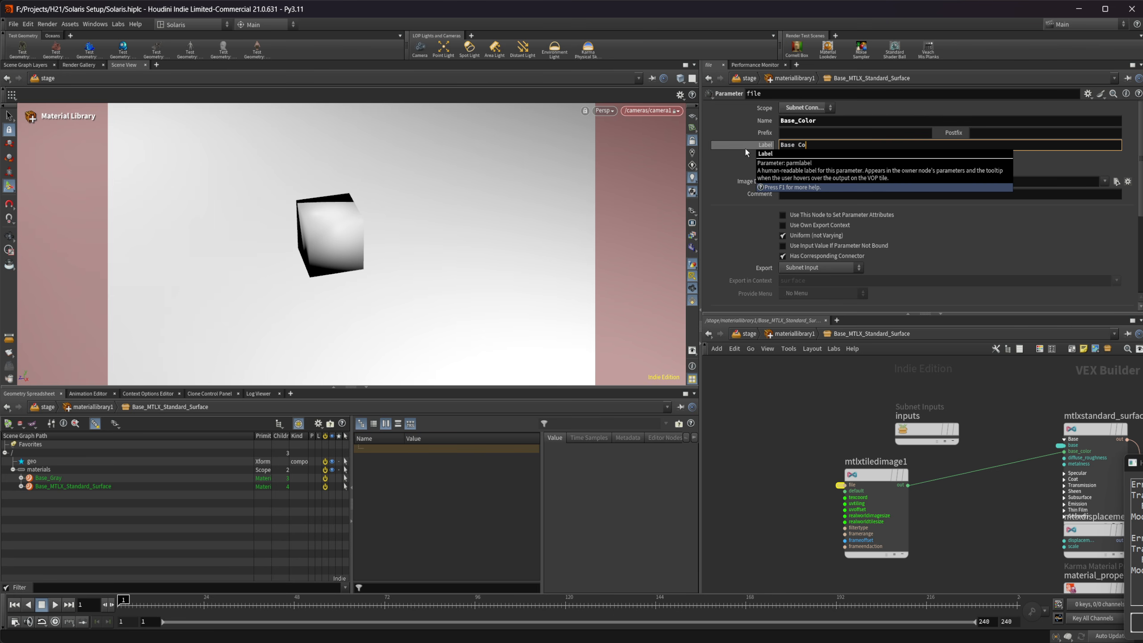
type("lor")
key("Return")
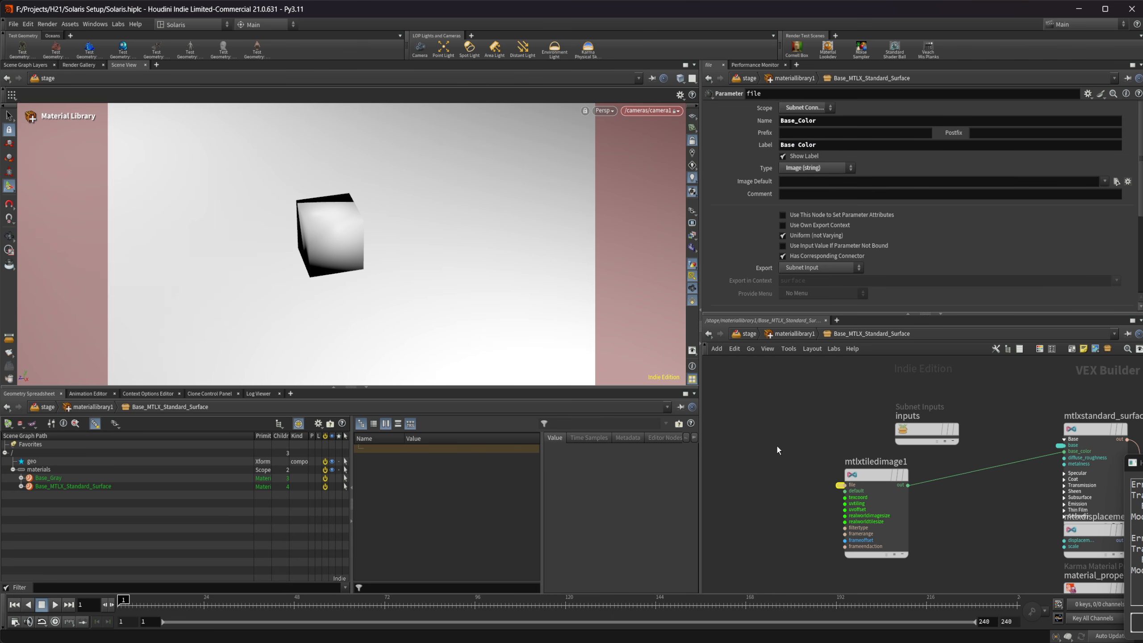
Step: Set the specular roughness of mtlxstandard_surface to 0.897
middle_click_drag(792, 460, 756, 458)
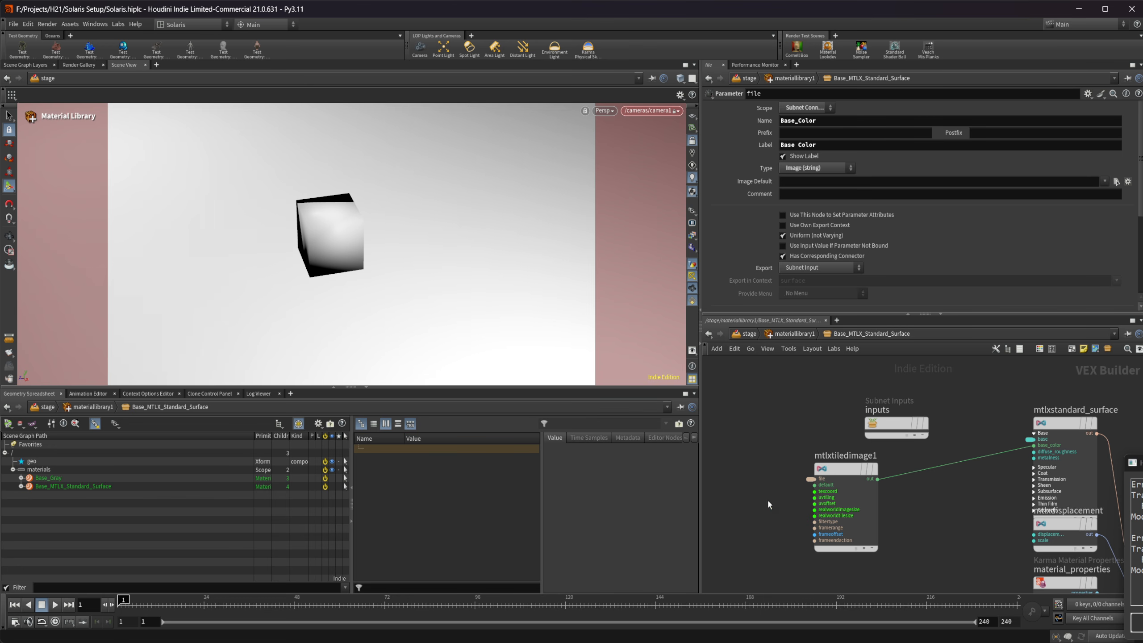
middle_click_drag(768, 498, 734, 495)
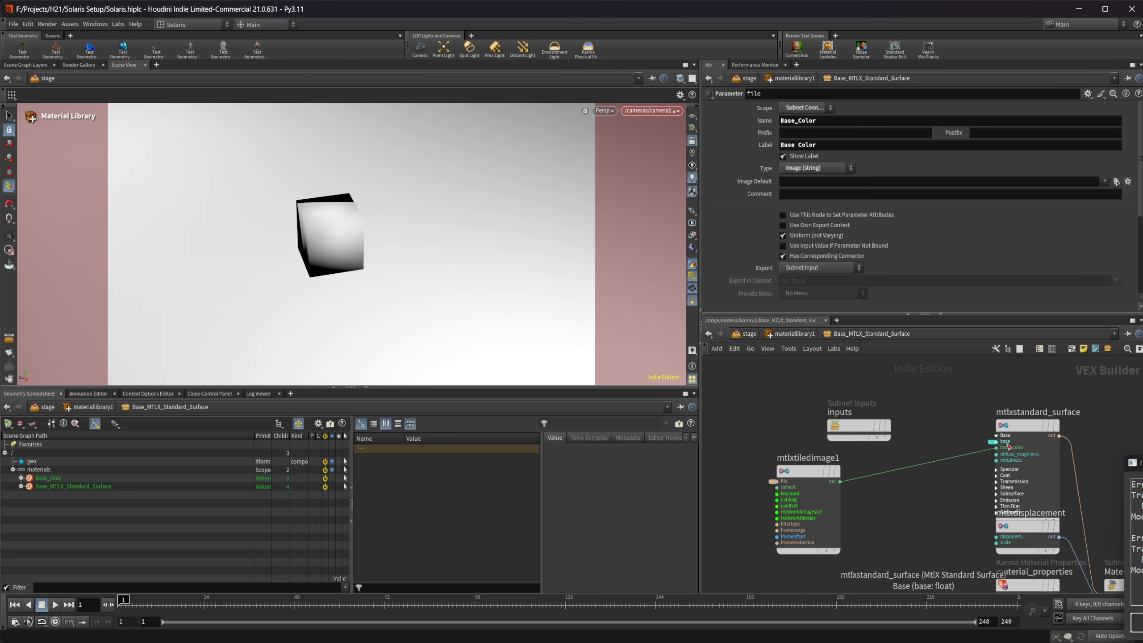
left_click(1029, 429)
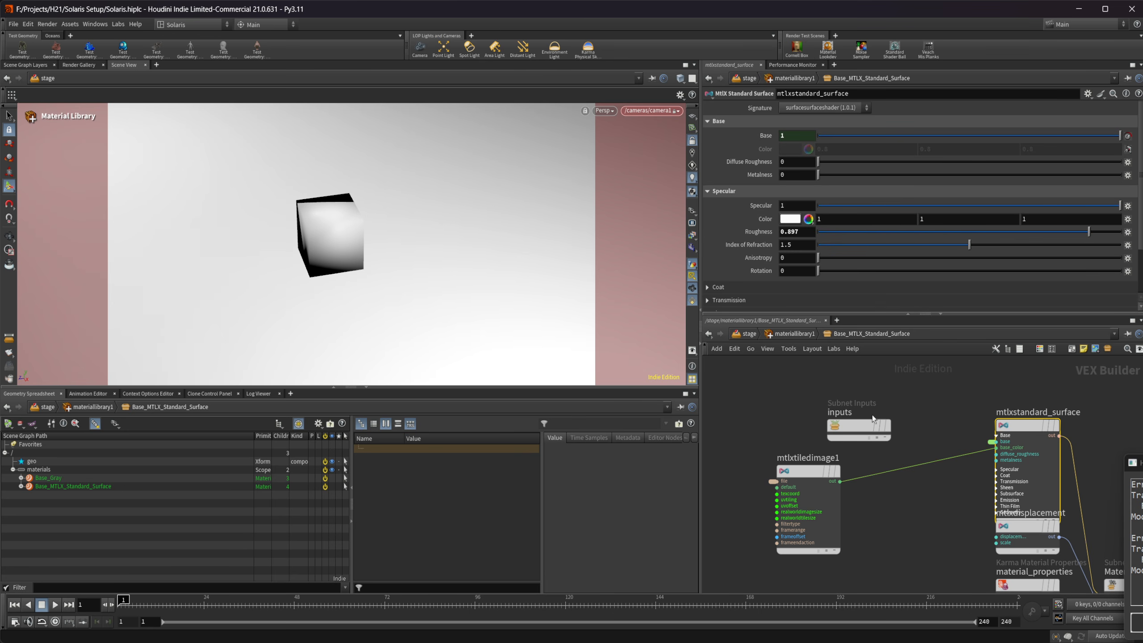
Step: Review the promoted parameters on Base_MTLX_Standard_Surface, and return to the stage to show the usd_rop1 export settings
left_click(795, 333)
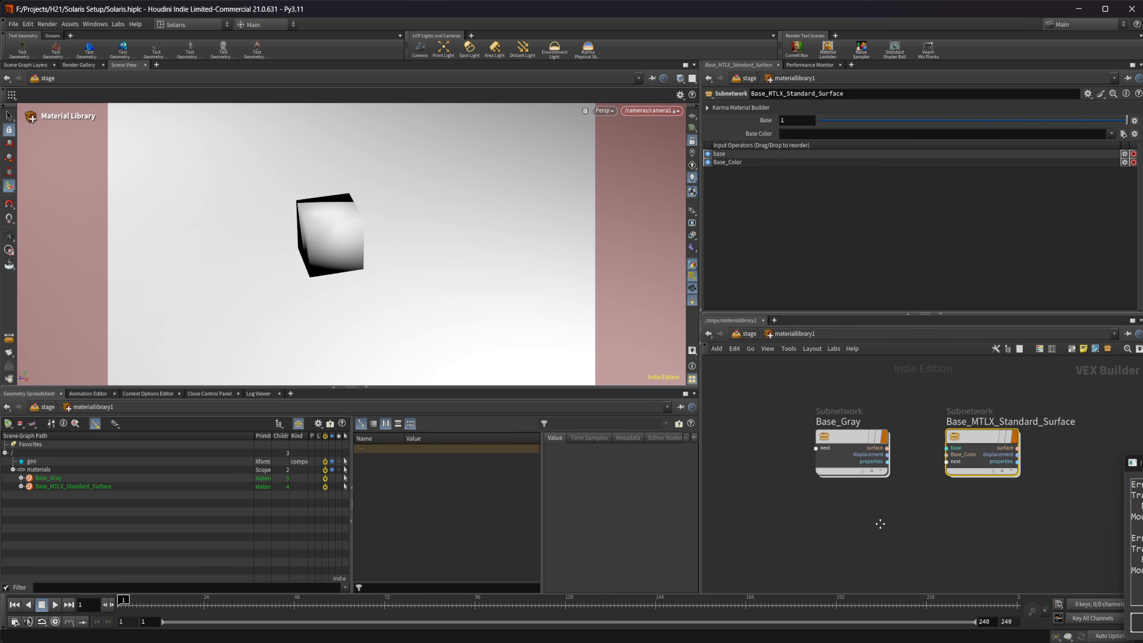
left_click(751, 334)
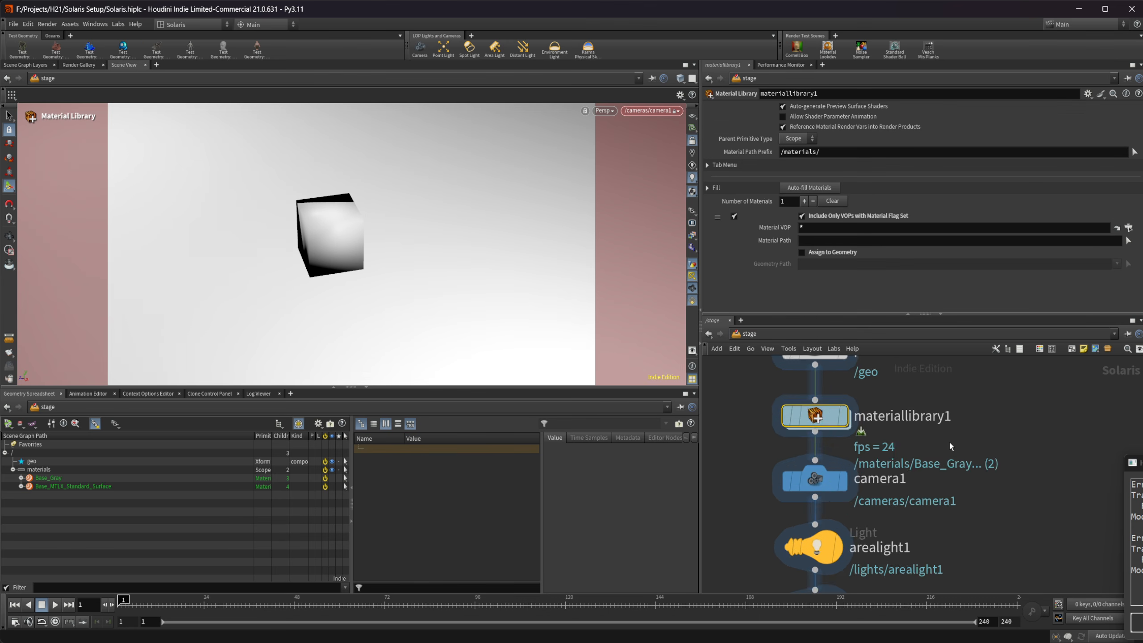
scroll(945, 450, "down", 3)
left_click(867, 484)
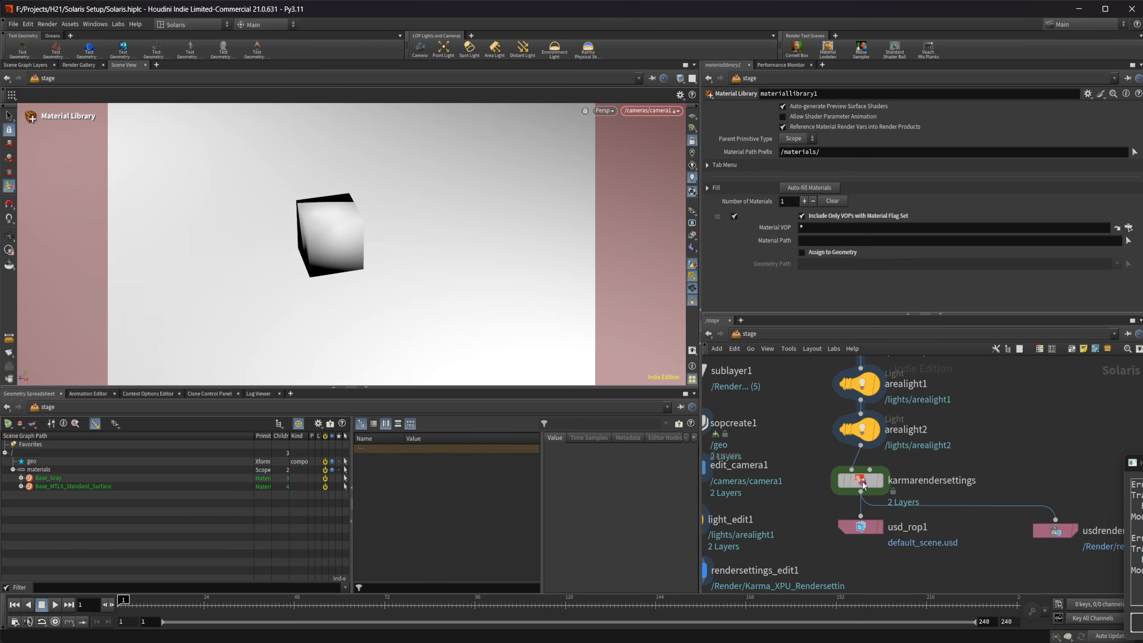
left_click(858, 529)
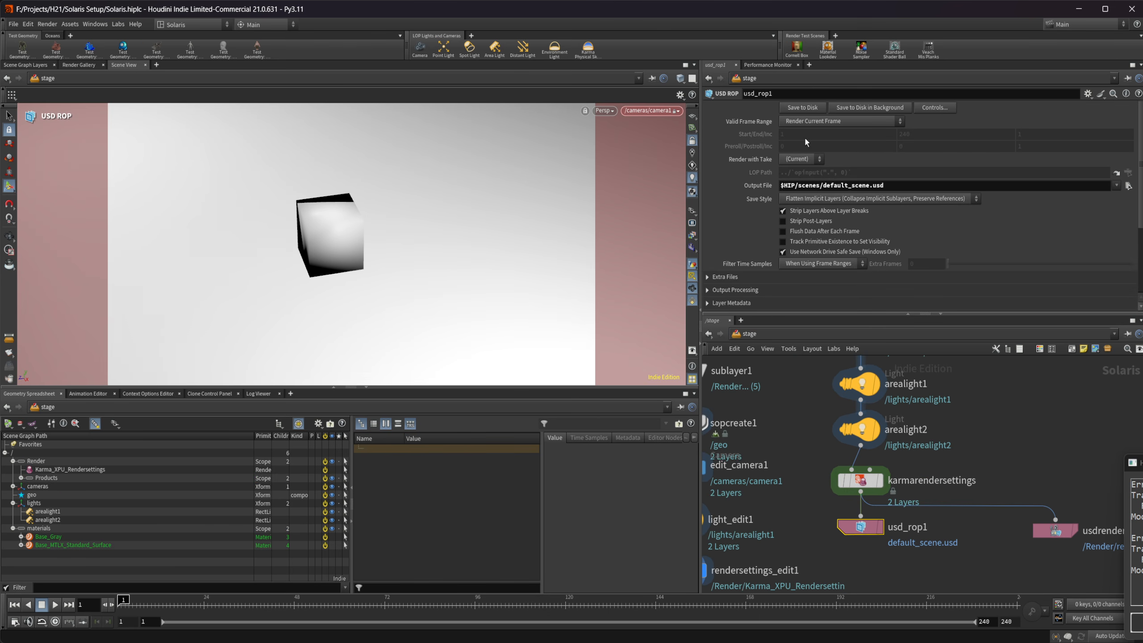
Step: Add a collapsible folder above the Base parameter in the parameter interface of Base_MTLX_Standard_Surface
middle_click_drag(947, 401, 842, 495)
double_click(835, 477)
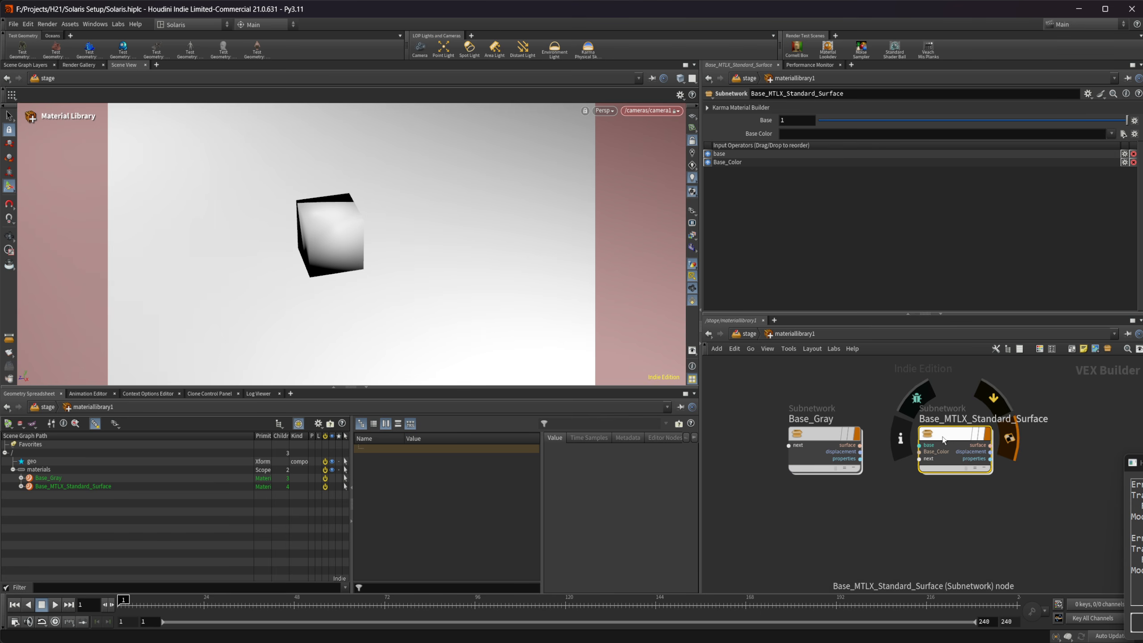
left_click(1086, 95)
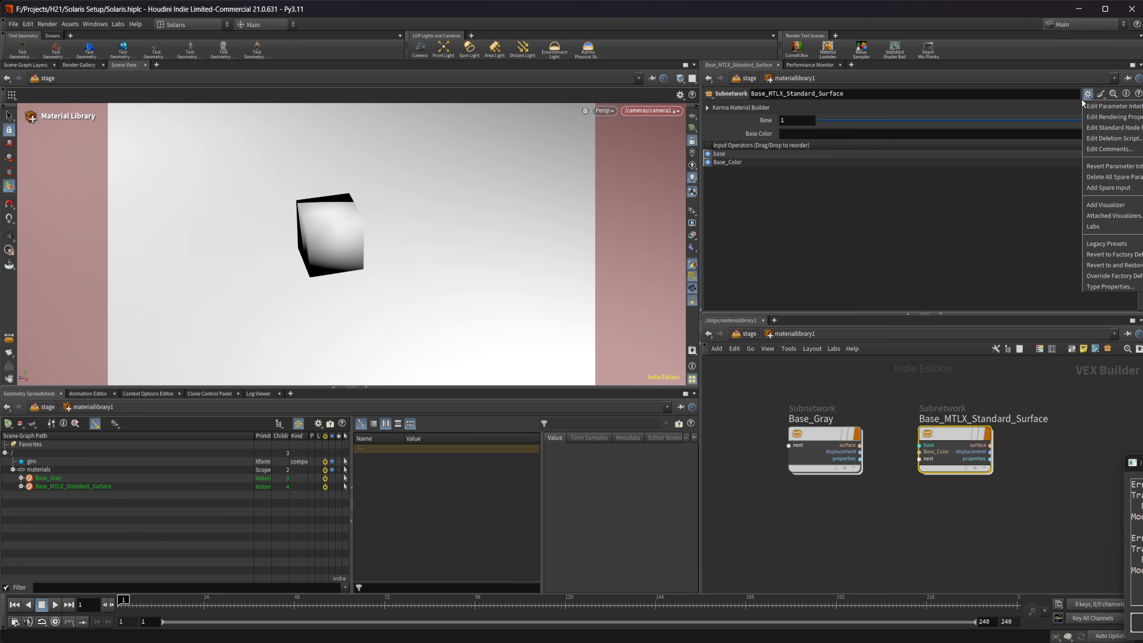
left_click(1105, 110)
left_click_drag(899, 20, 412, 182)
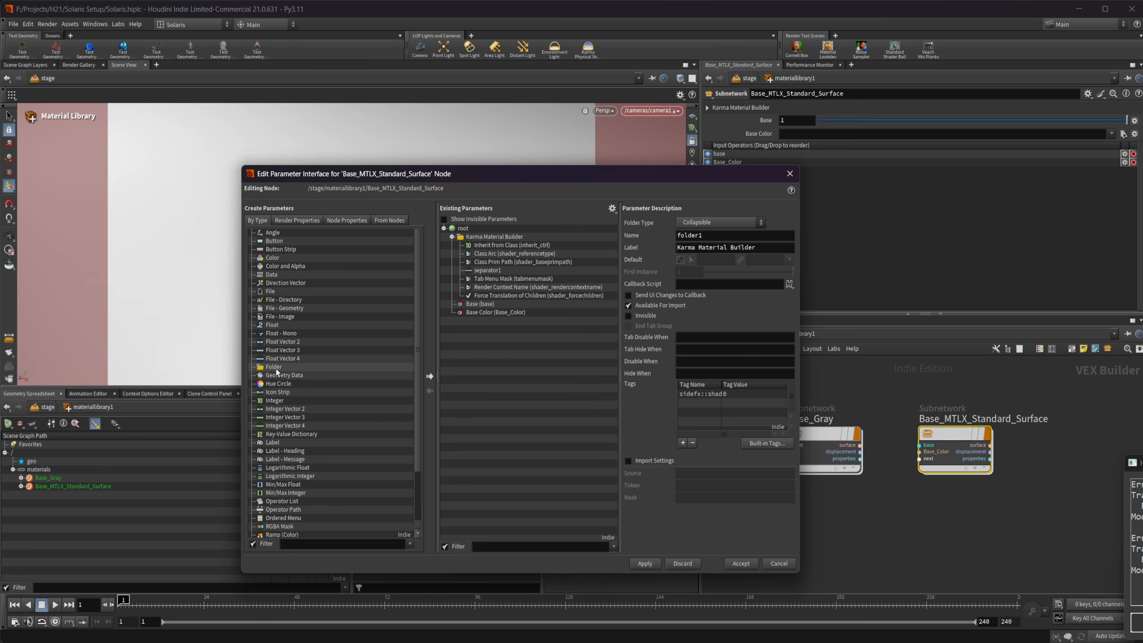
left_click_drag(276, 368, 483, 306)
left_click(483, 306)
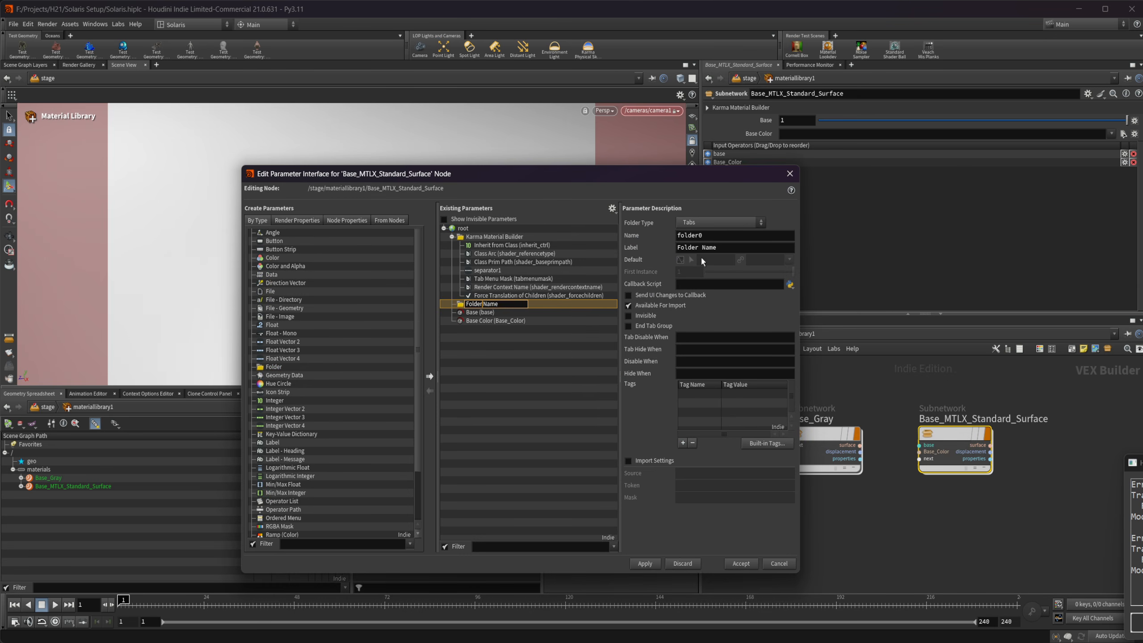
left_click(721, 236)
left_click(720, 222)
left_click(704, 223)
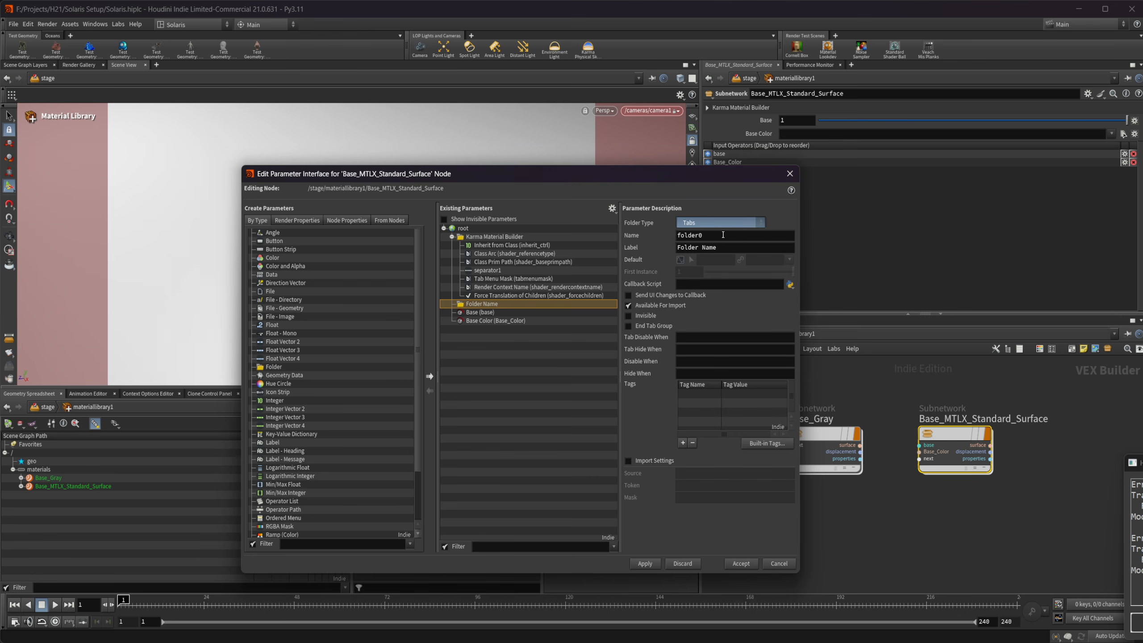
Step: Name and label the new folder Base Color, and accept the parameter interface changes
double_click(716, 235)
type("base Co")
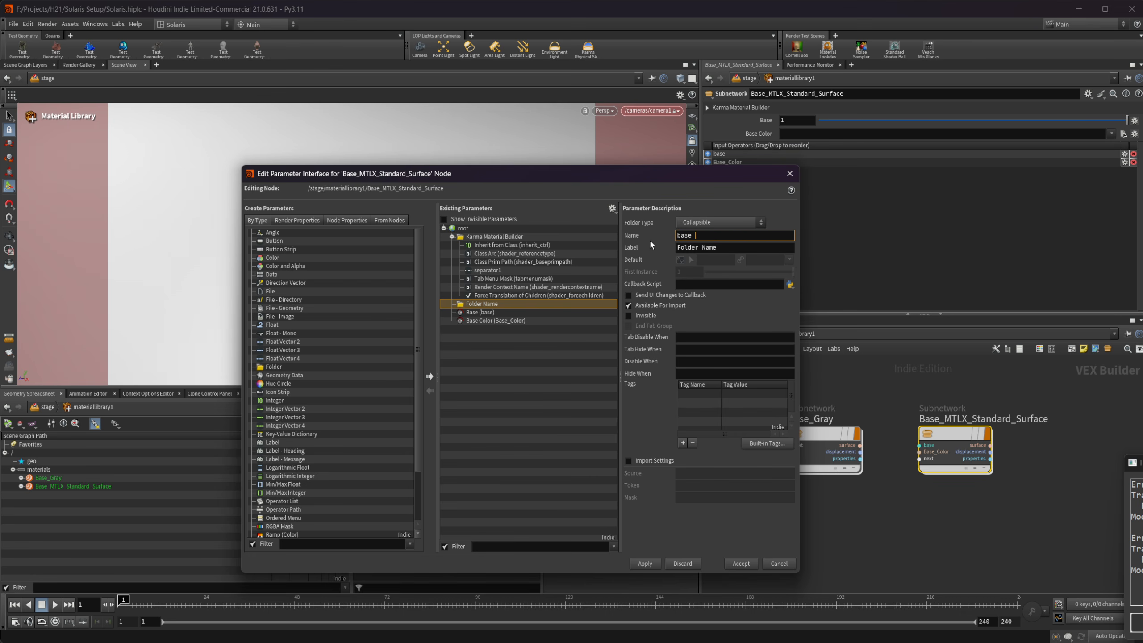
key("BackSpace")
key("BackSpace")
key("BackSpace")
key("BackSpace")
key("BackSpace")
key("BackSpace")
key("BackSpace")
type("Base Color")
key("Tab")
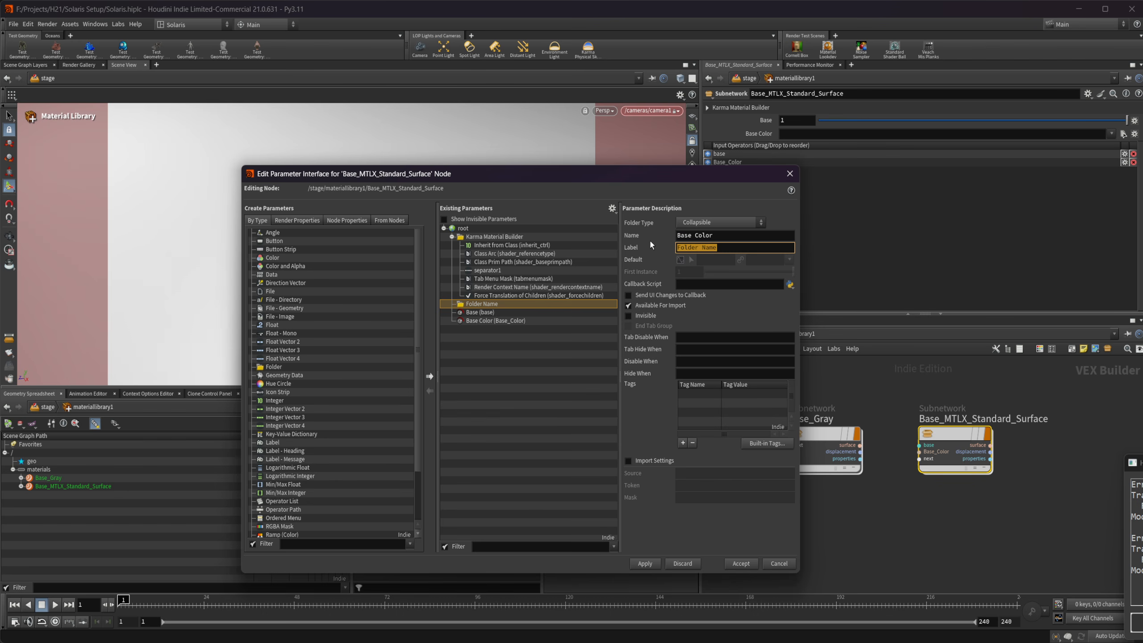
key("shift+Tab")
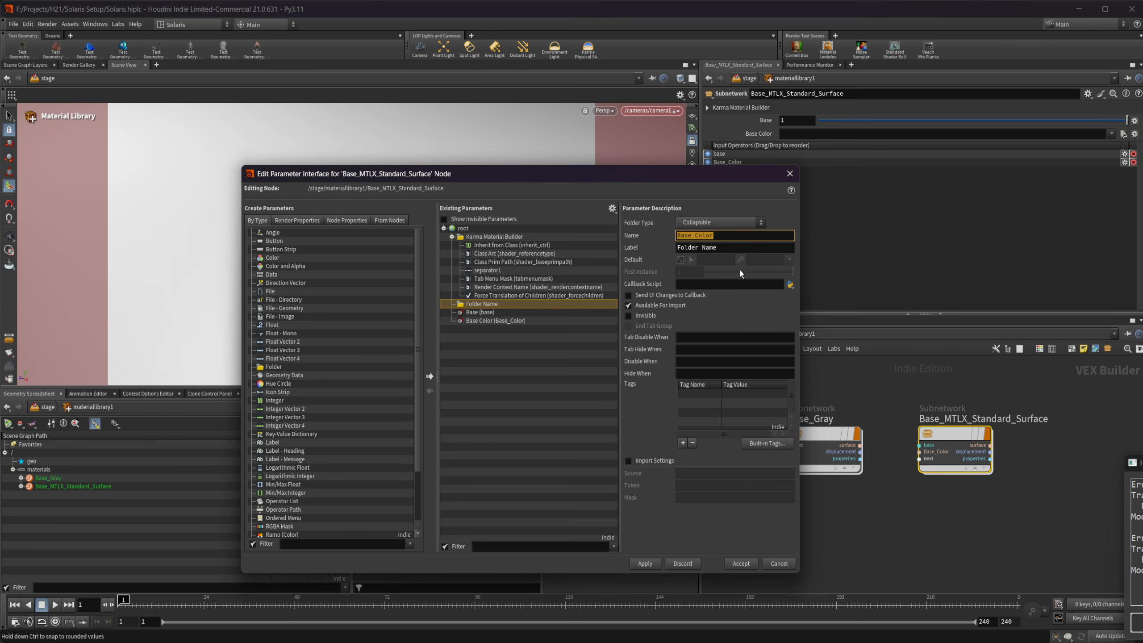
key("ctrl+c")
key("Tab")
key("ctrl+v")
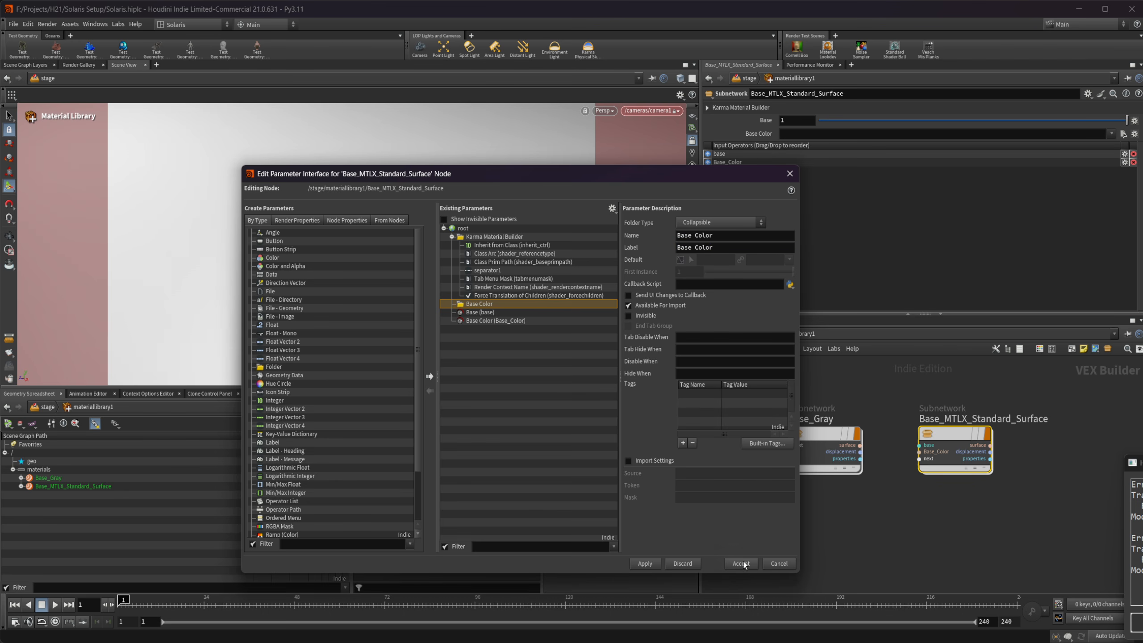
left_click(741, 563)
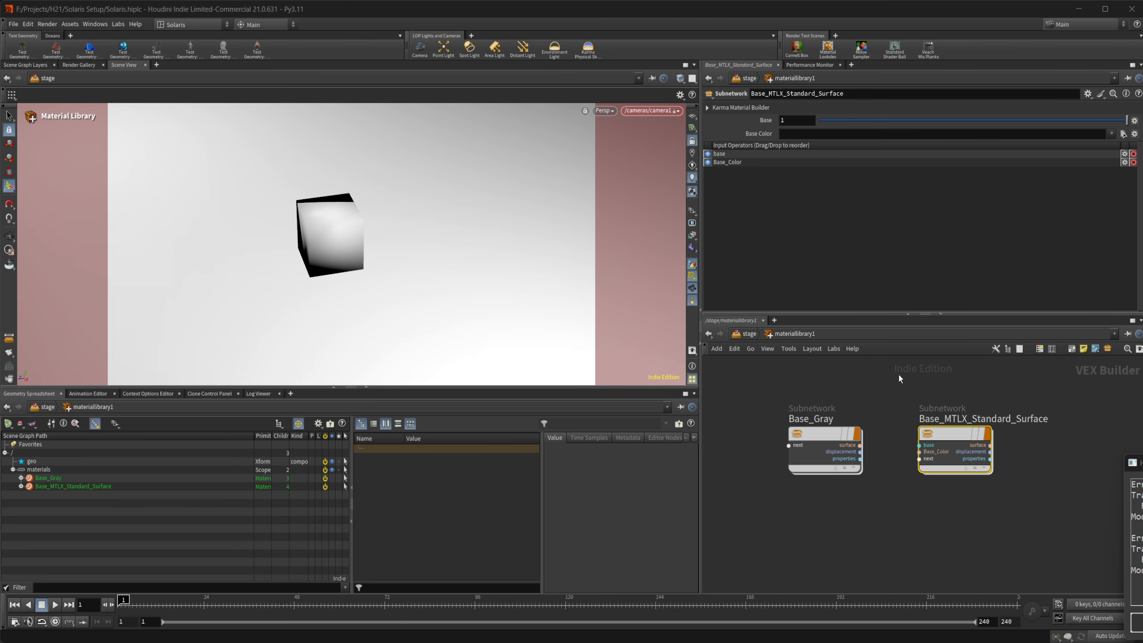
Step: Move the Base and Base Color parameters into the Base Color folder, accept, and expand the folder on the node
left_click(1090, 97)
left_click(1103, 135)
left_click(476, 313)
left_click(487, 320, "shift")
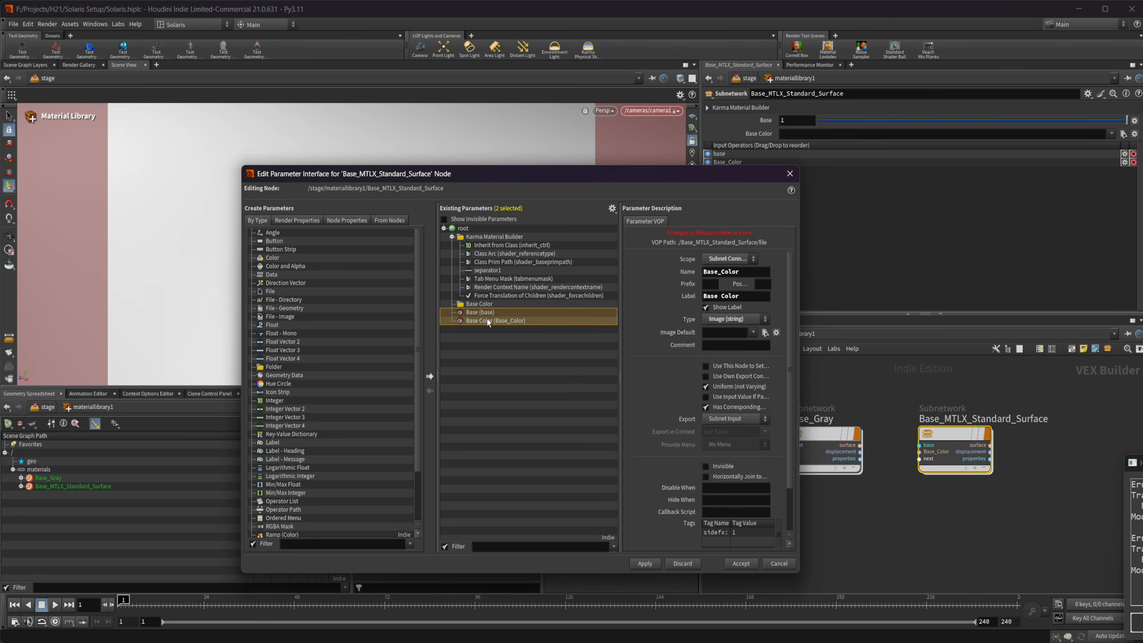
left_click_drag(489, 322, 479, 304)
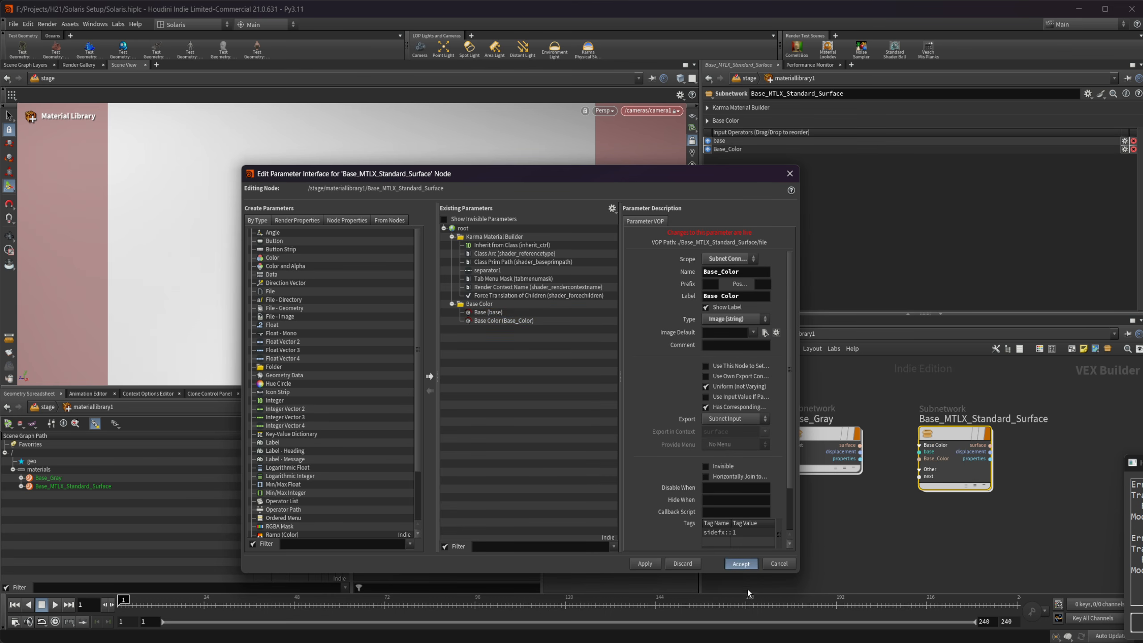
left_click(741, 563)
left_click(710, 121)
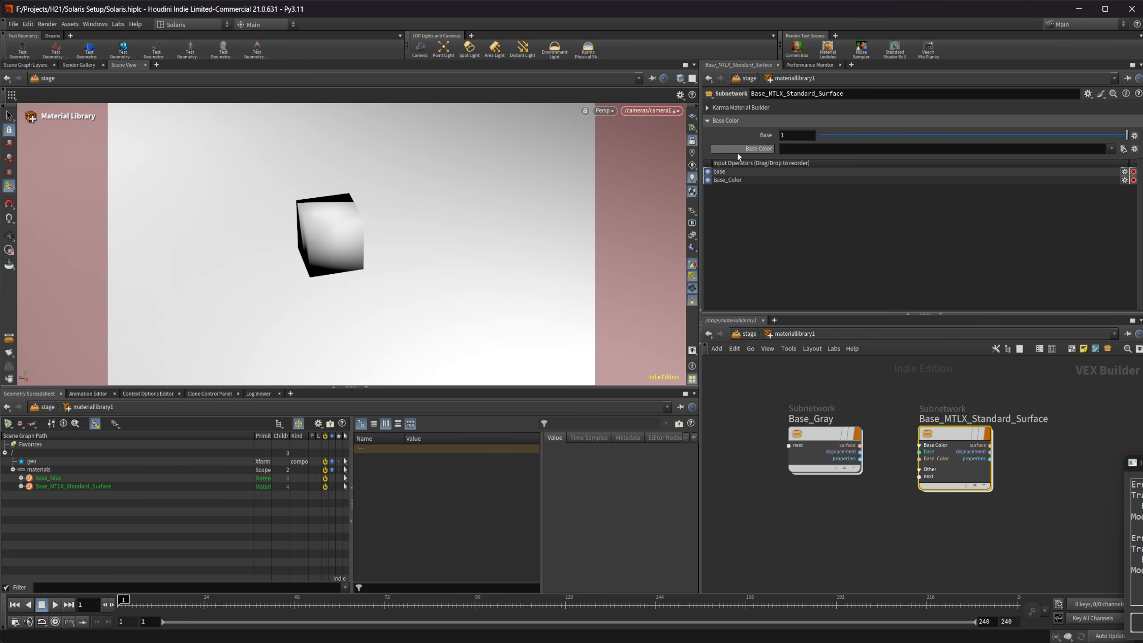
Step: Return to the stage and review the usd_rop1 export settings and the sublayer1 file settings
left_click(749, 333)
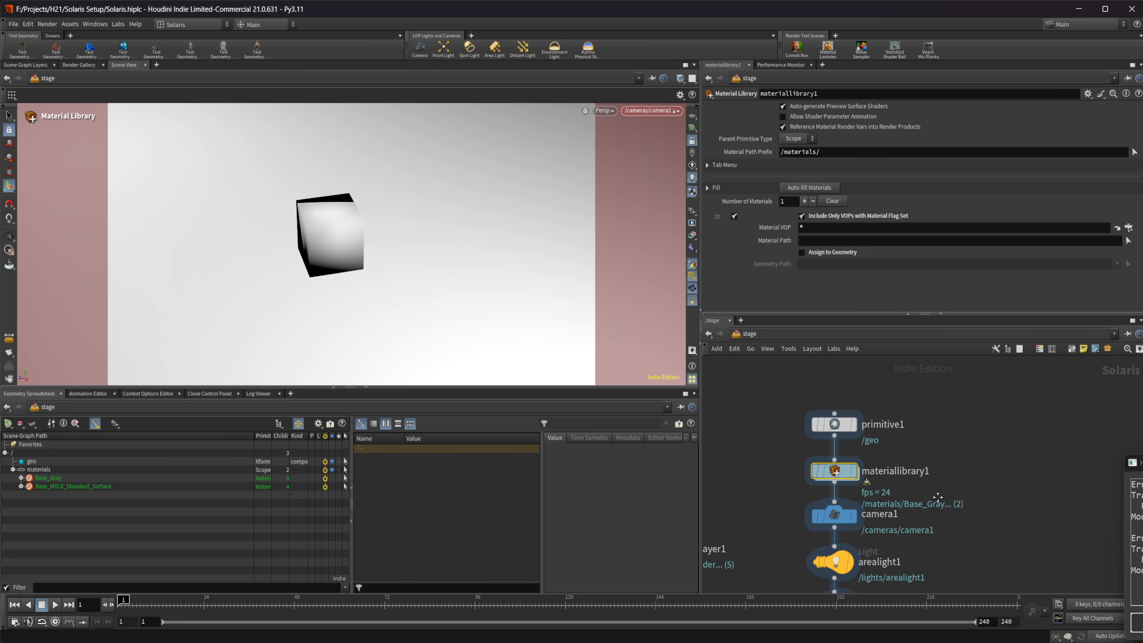
scroll(954, 502, "down", 3)
scroll(929, 484, "up", 5)
scroll(929, 484, "up", 1)
left_click(807, 499)
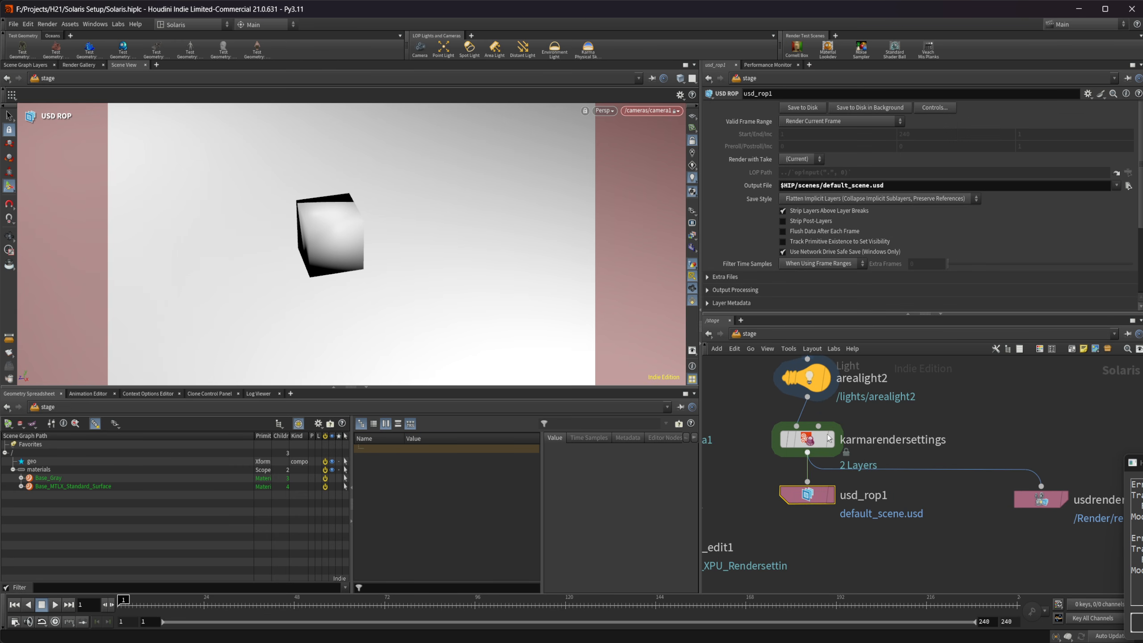
scroll(857, 485, "down", 3)
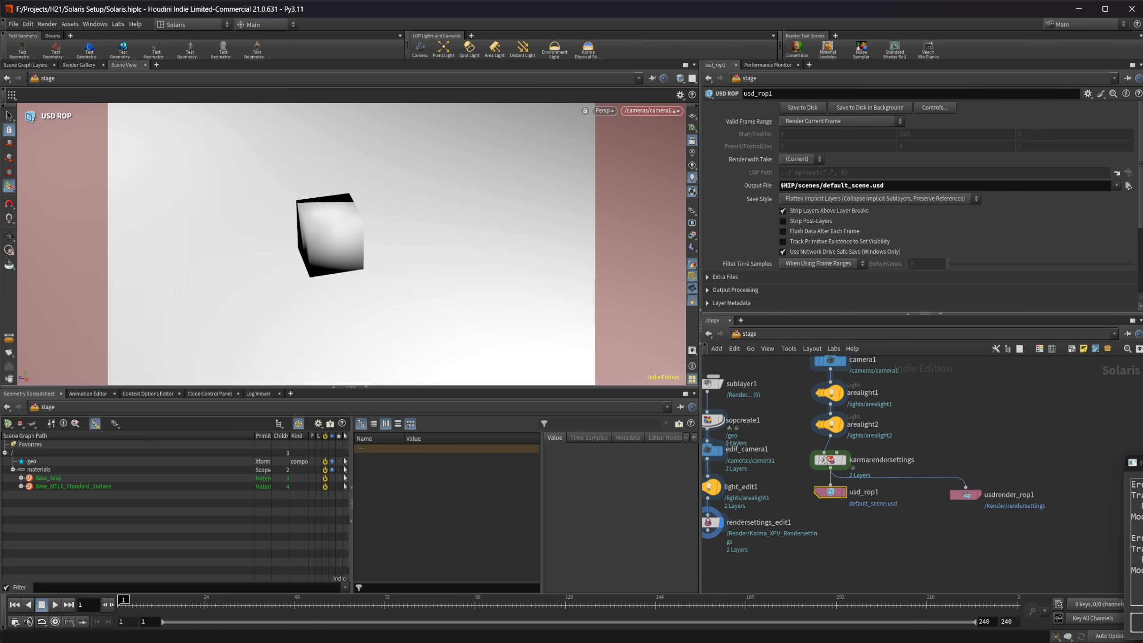
middle_click_drag(779, 402, 841, 429)
scroll(833, 445, "up", 2)
left_click(789, 399)
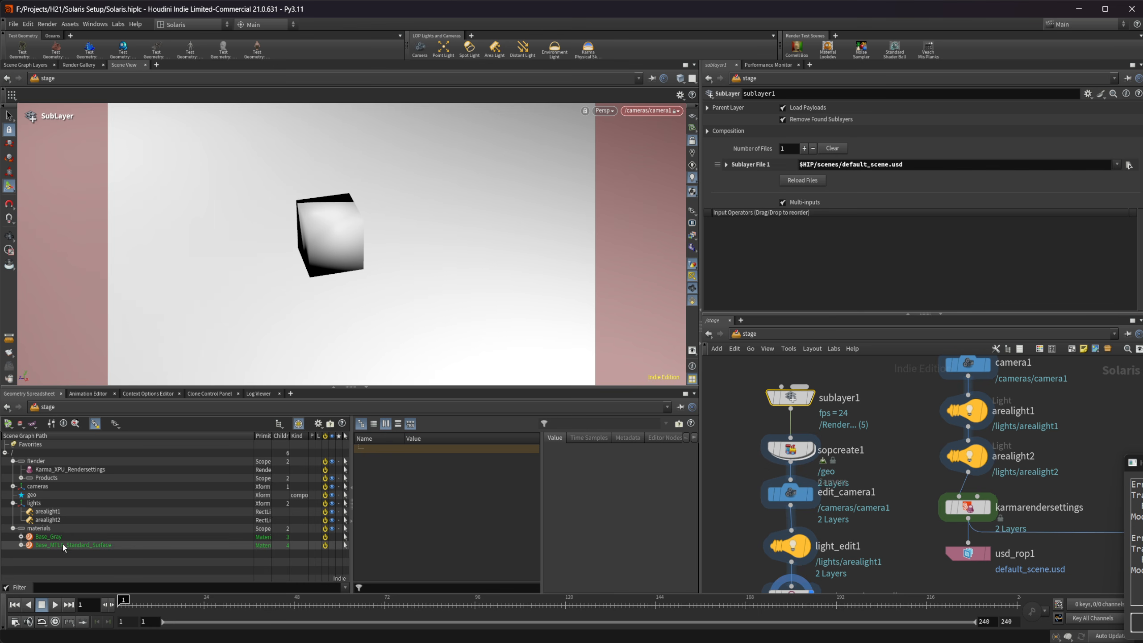
Step: Add a Material Linker node below rendersettings_edit1 and make it the displayed node
scroll(788, 545, "down", 4)
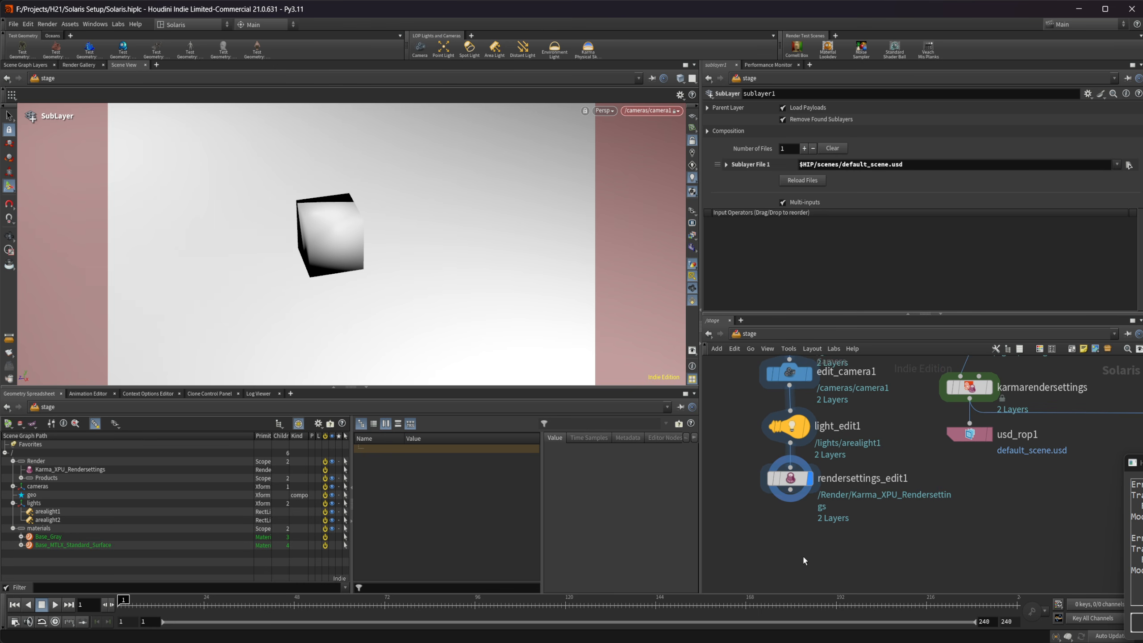
key("Tab")
type("mat li")
key("Down")
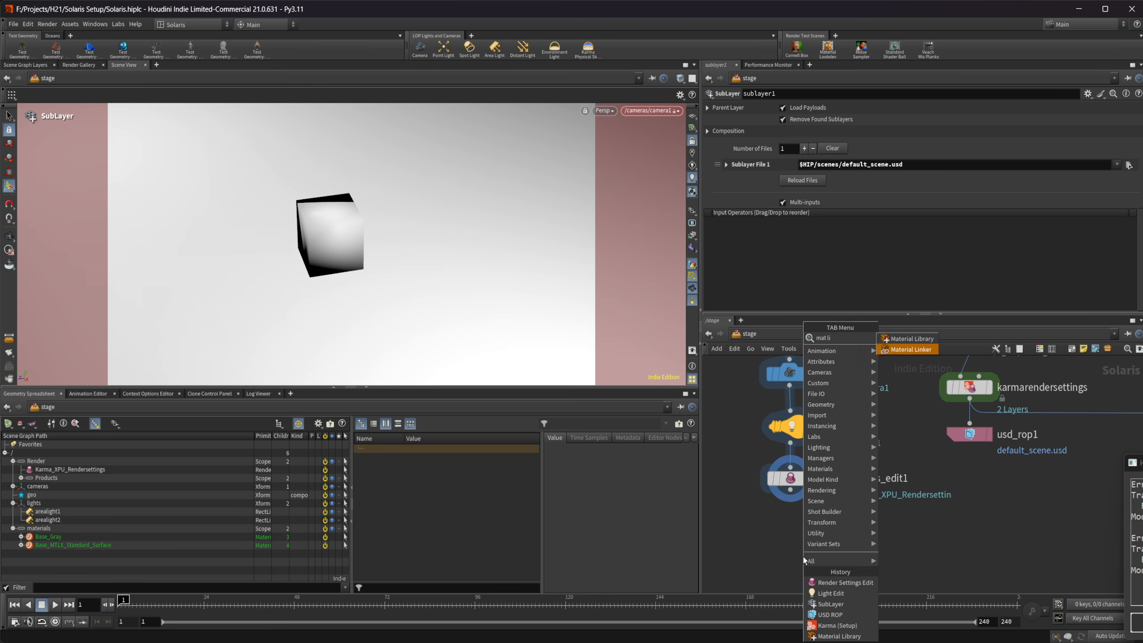
key("Return")
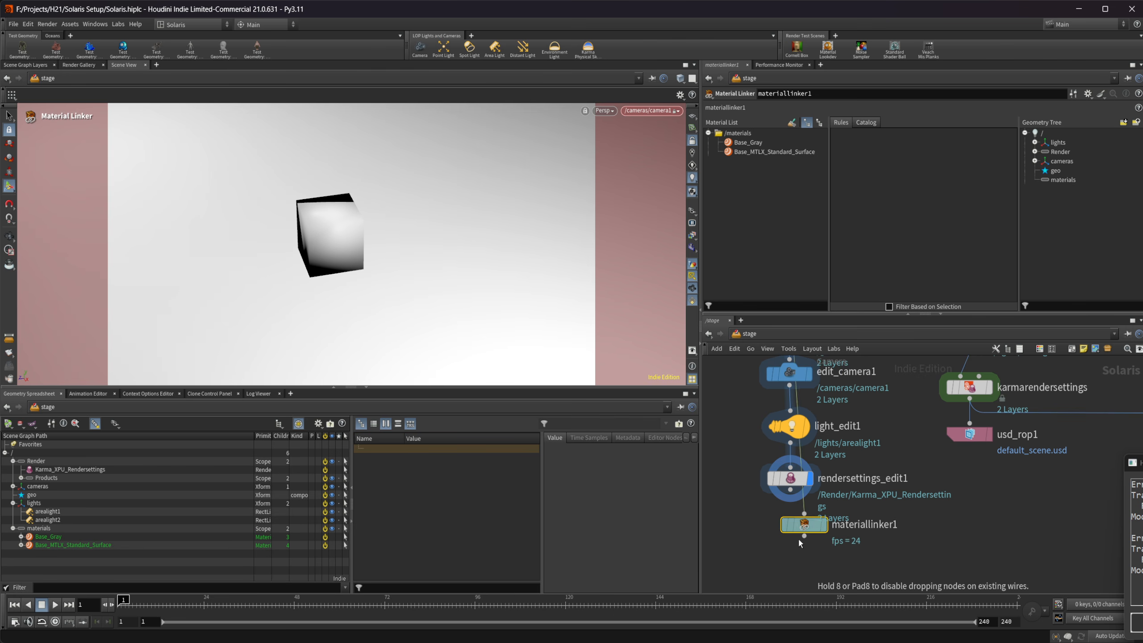
left_click(795, 545)
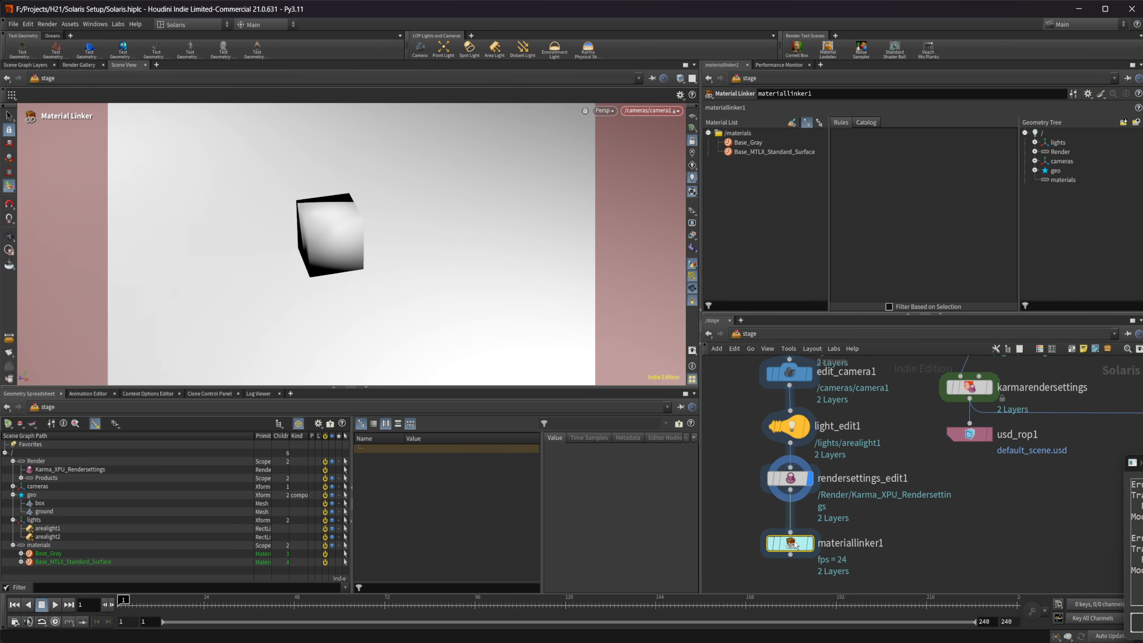
left_click(810, 543)
Step: Create material rules in materiallinker1 assigning Base_MTLX_Standard_Surface to /geo/ground and Base_Gray to /geo/box
left_click_drag(774, 152, 898, 196)
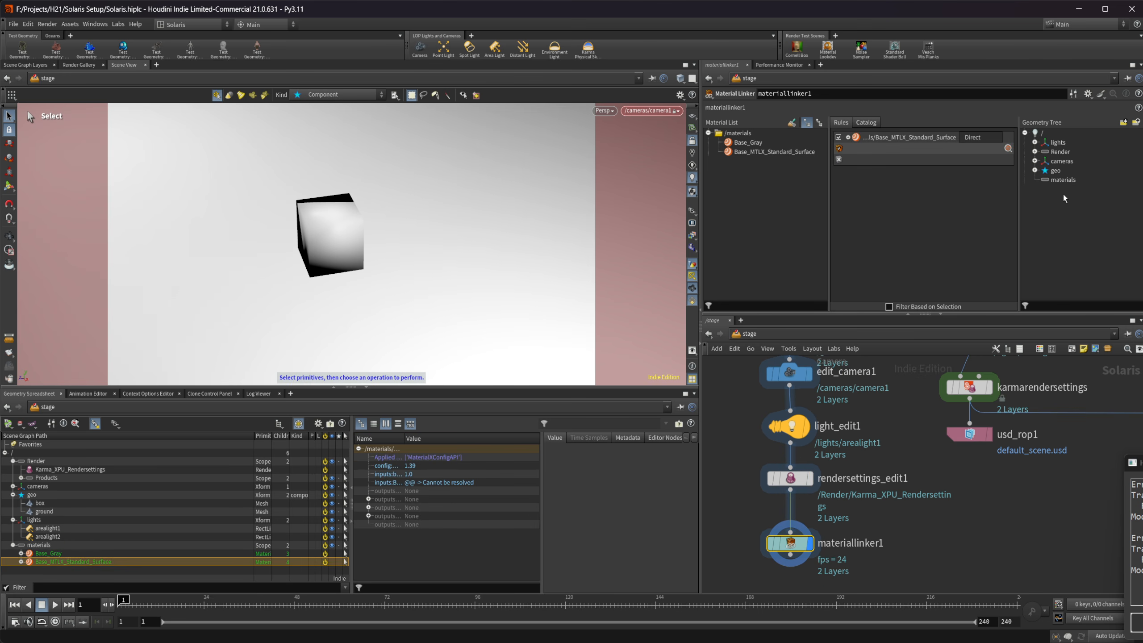
left_click_drag(748, 142, 898, 185)
left_click(1035, 170)
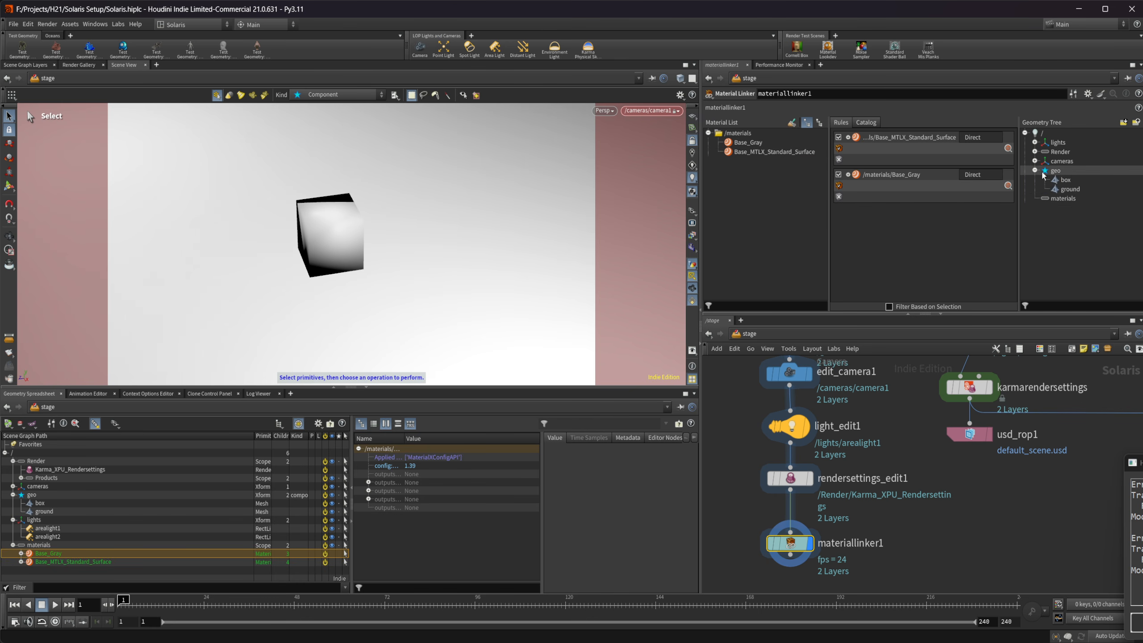
left_click_drag(1066, 180, 901, 185)
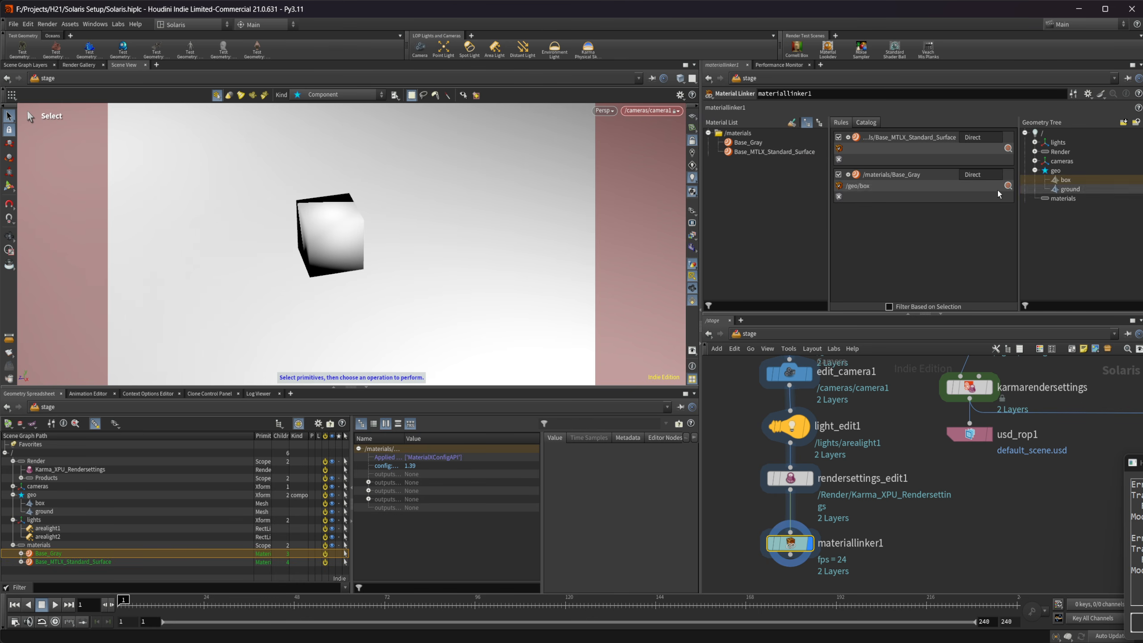
left_click(962, 148)
left_click_drag(1069, 190, 873, 148)
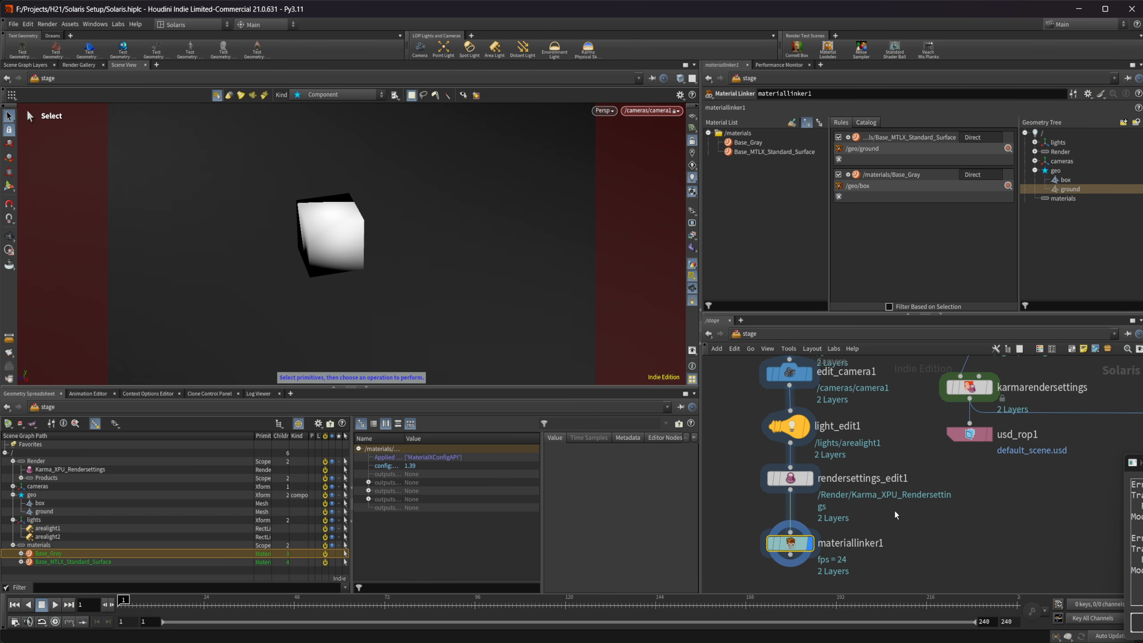
Step: Add an Edit Material Network node below materiallinker1
middle_click_drag(911, 517, 901, 454)
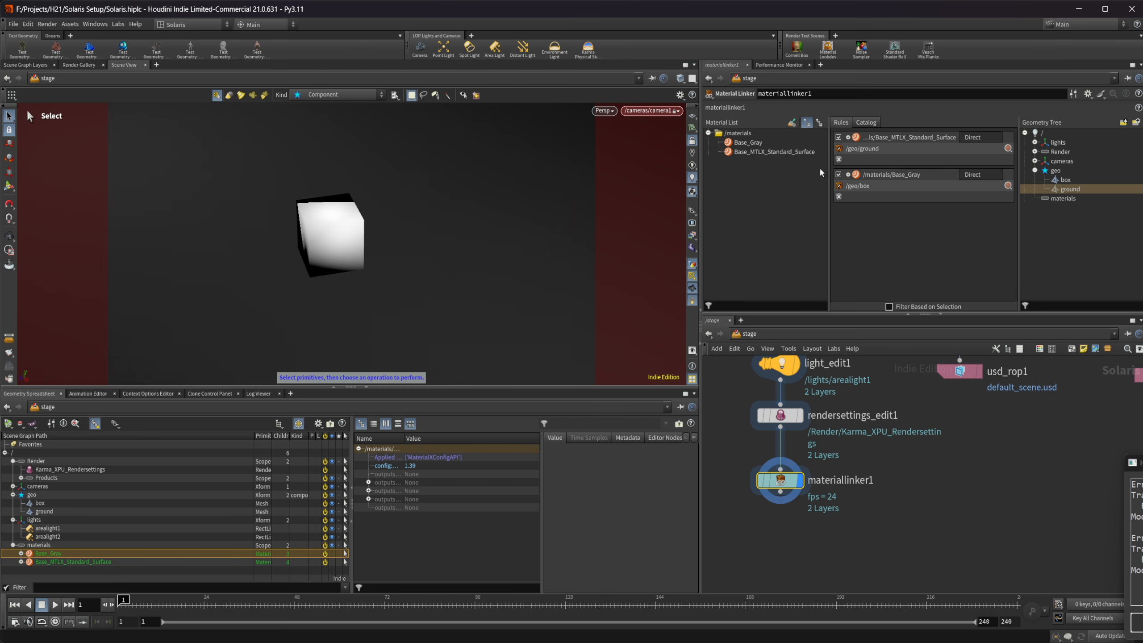
key("Tab")
type("e")
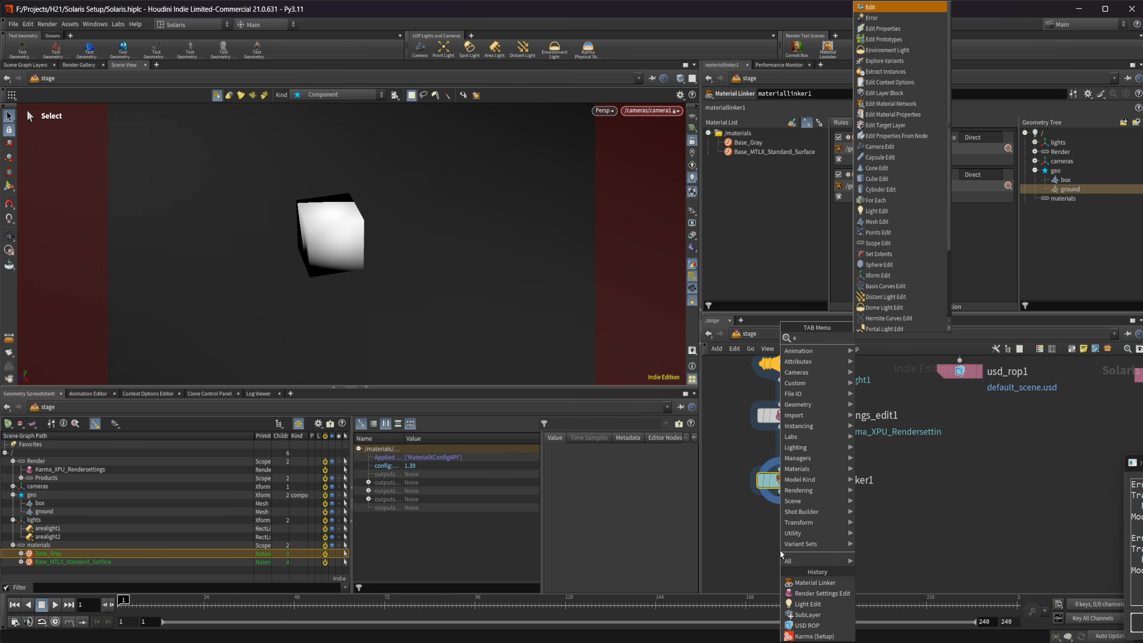
type("dit mat")
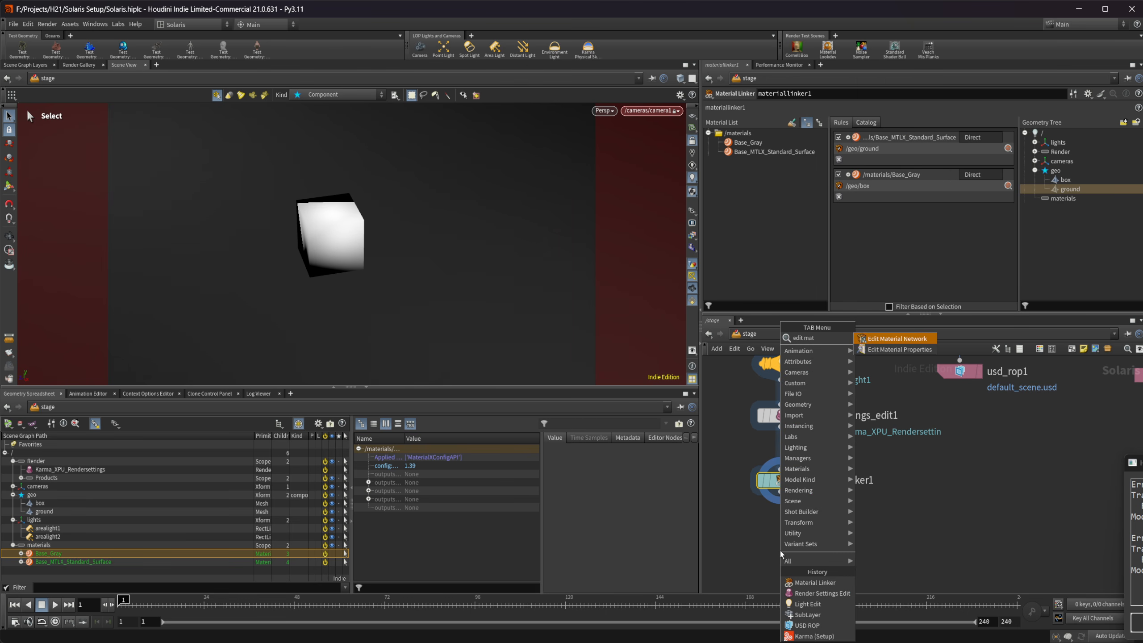
key("Return")
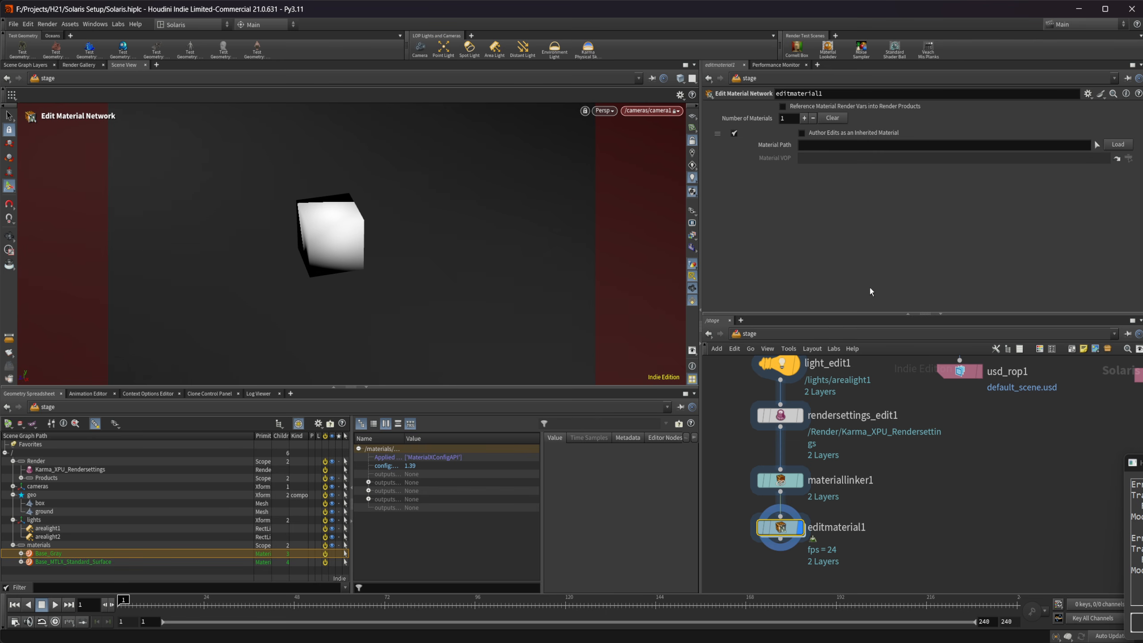
Step: Set editmaterial1's material path to /materials/Base_MTLX_Standard_Surface, author its edits as an inherited material, and load the material
left_click_drag(50, 562, 900, 145)
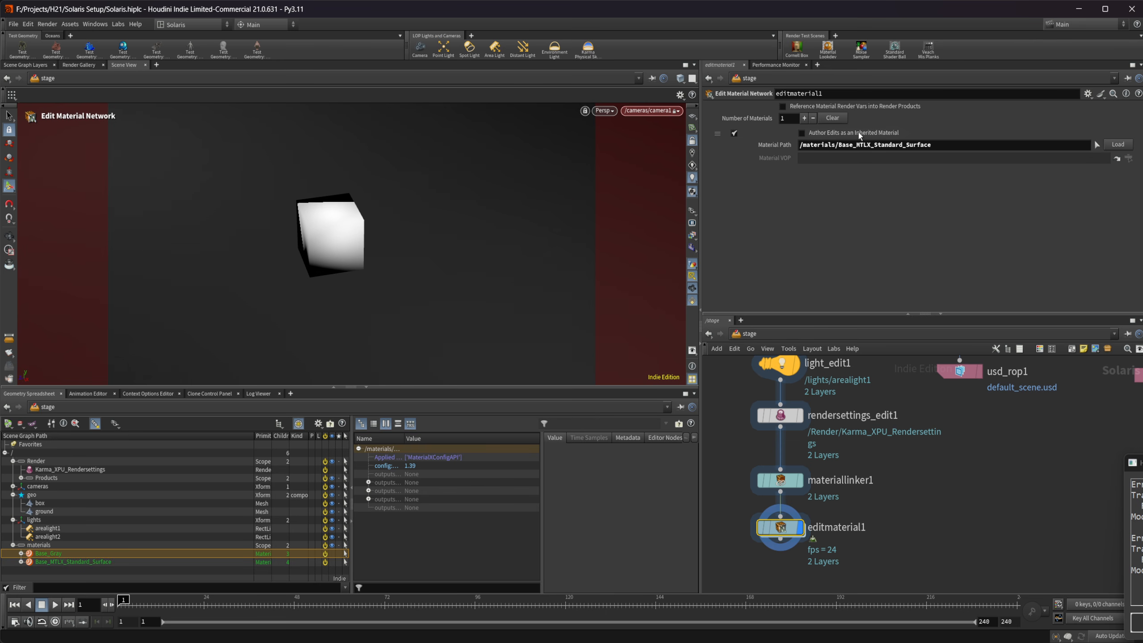
left_click(831, 135)
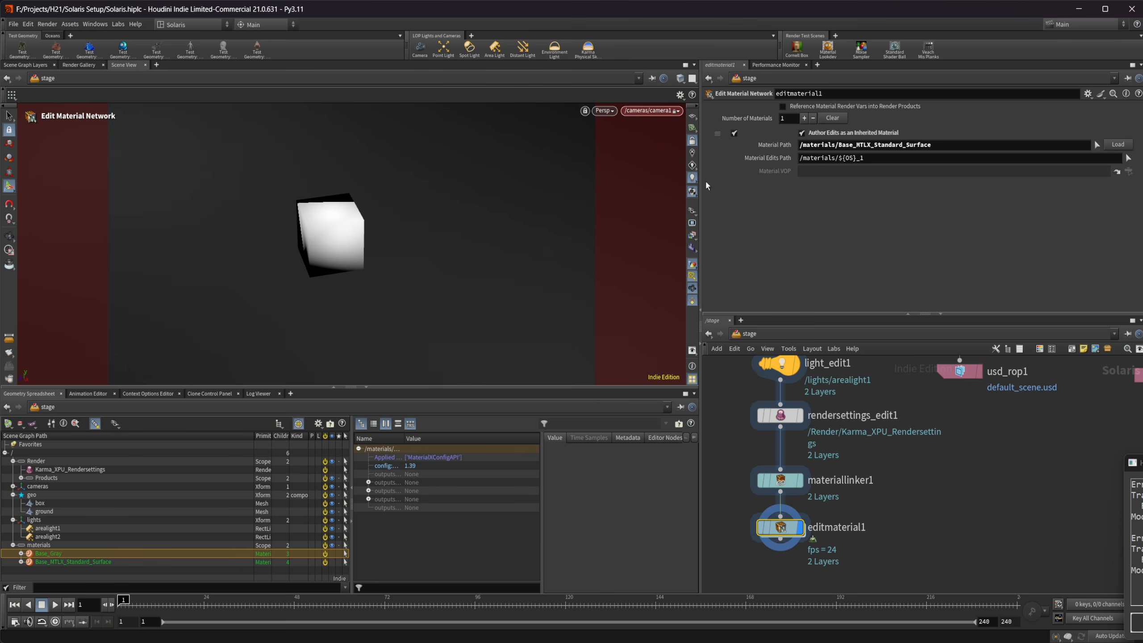
middle_click_drag(921, 491, 928, 438)
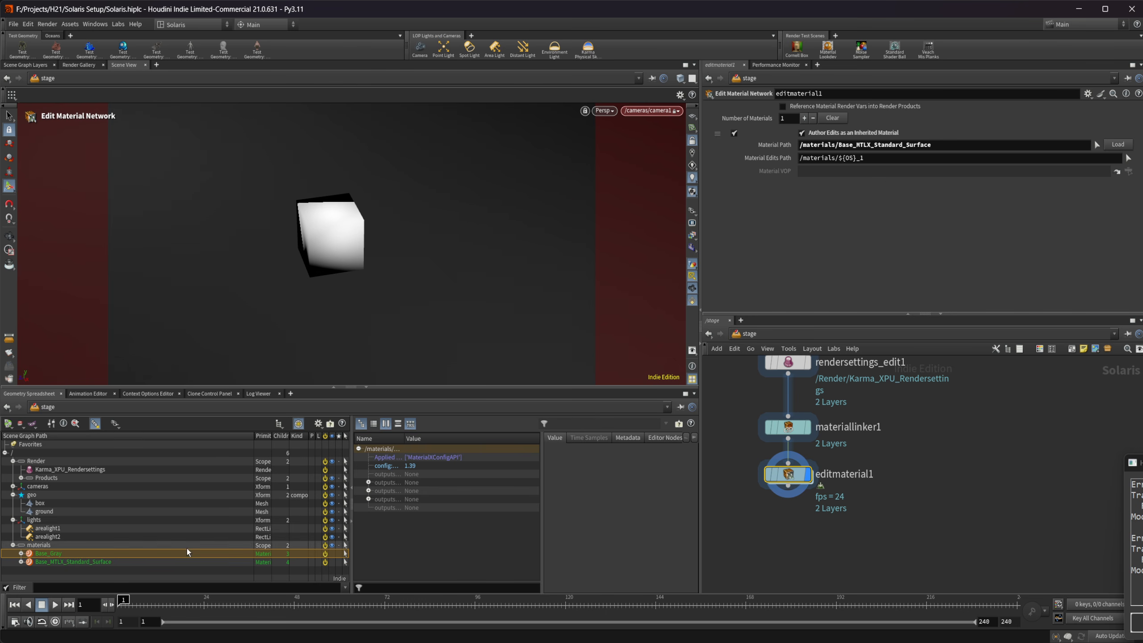
mouse_move(808, 487)
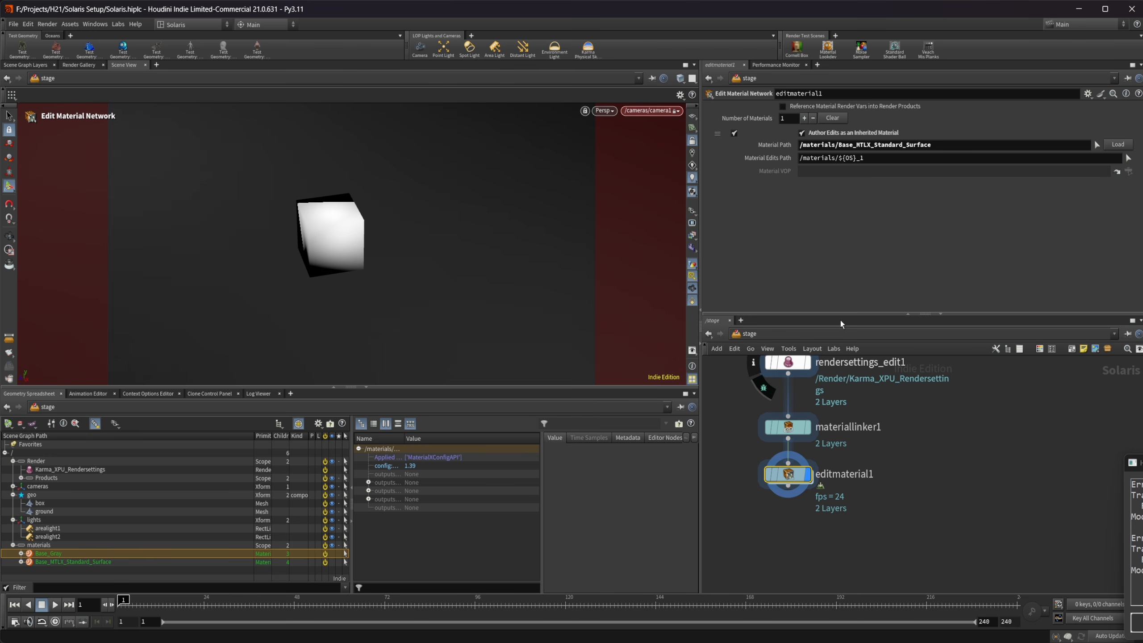
left_click_drag(942, 146, 853, 145)
left_click(1109, 145)
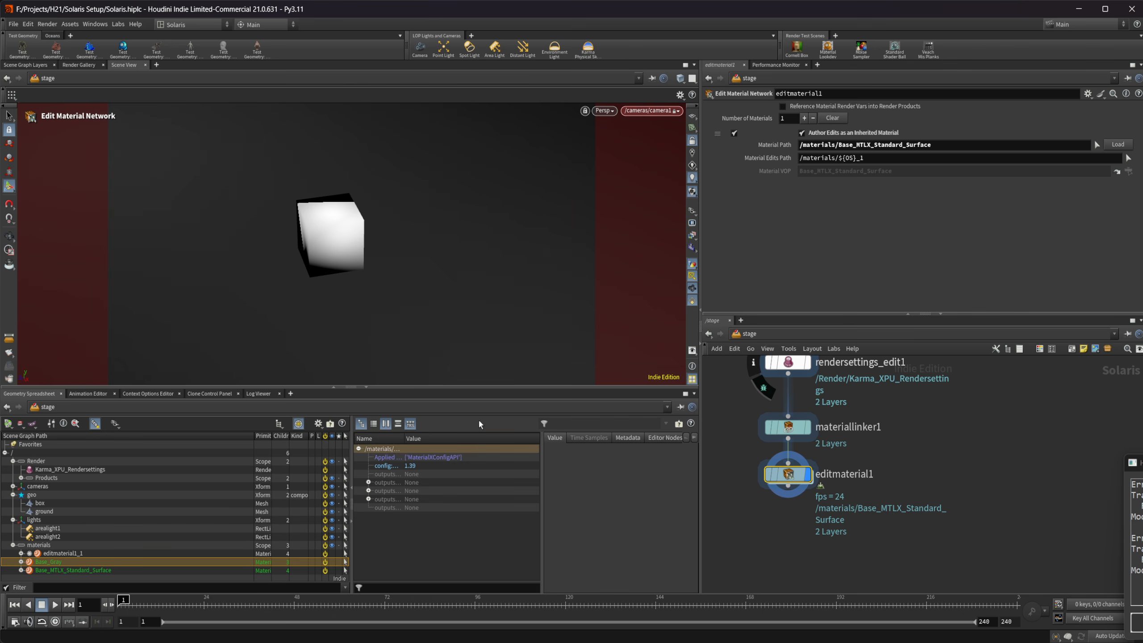
Step: Rename the Edit Material Network node editmaterial1 to MTLX_2
double_click(846, 474)
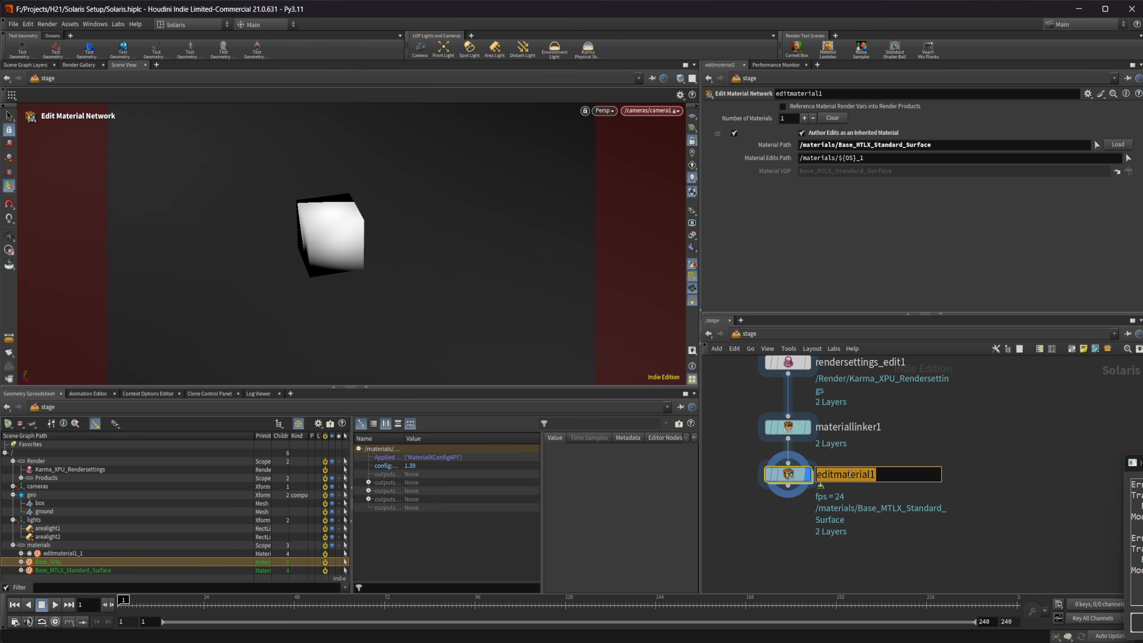
type("MTLX")
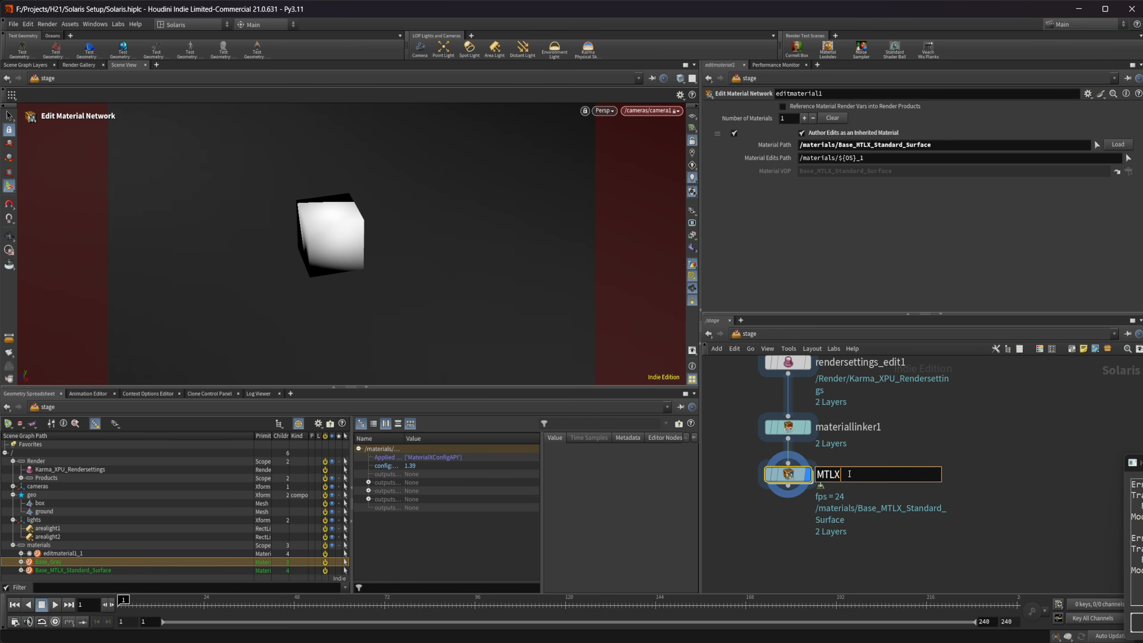
type("2")
key("Return")
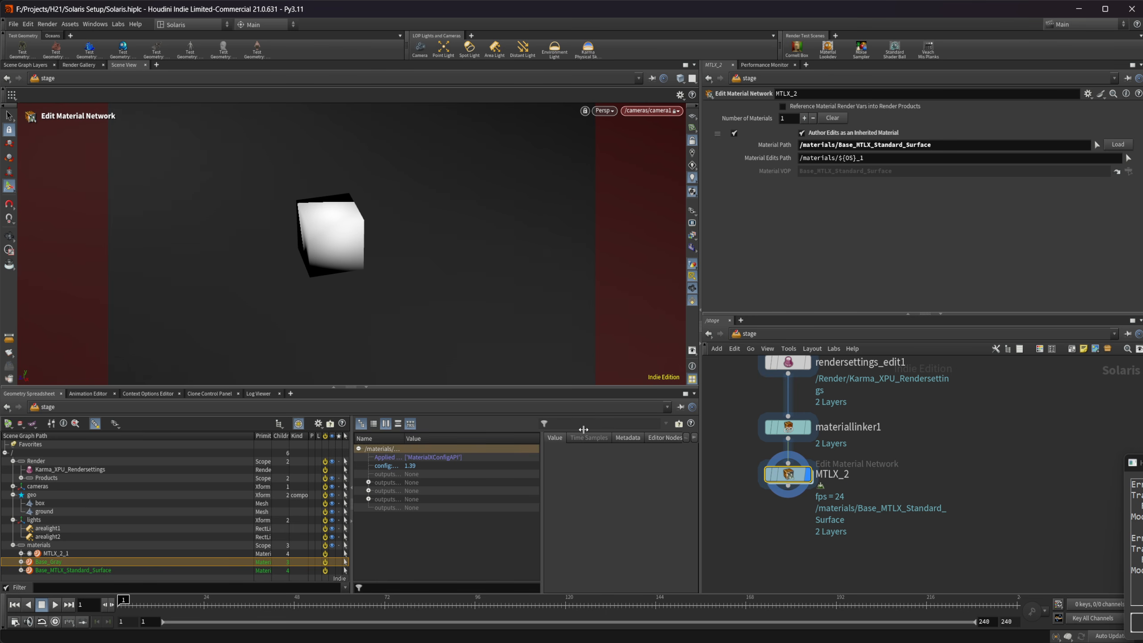
Step: Inspect the network inside MTLX_2's Base_MTLX_Standard_Surface, including the tiled image feeding the standard surface, and return to the stage
double_click(789, 476)
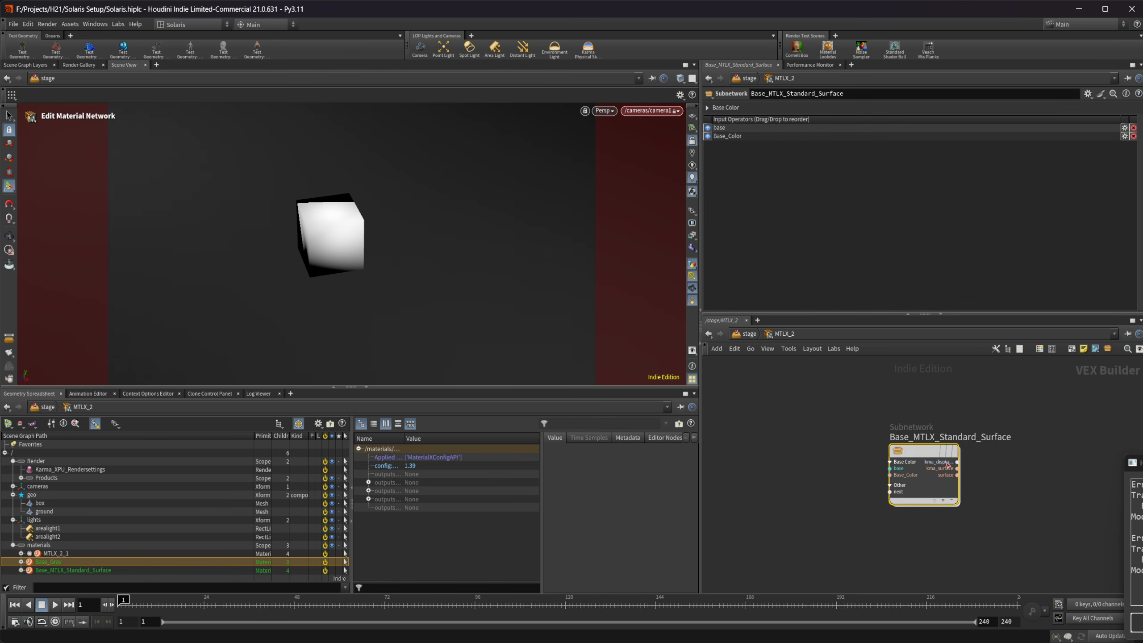
double_click(923, 454)
scroll(872, 440, "up", 5)
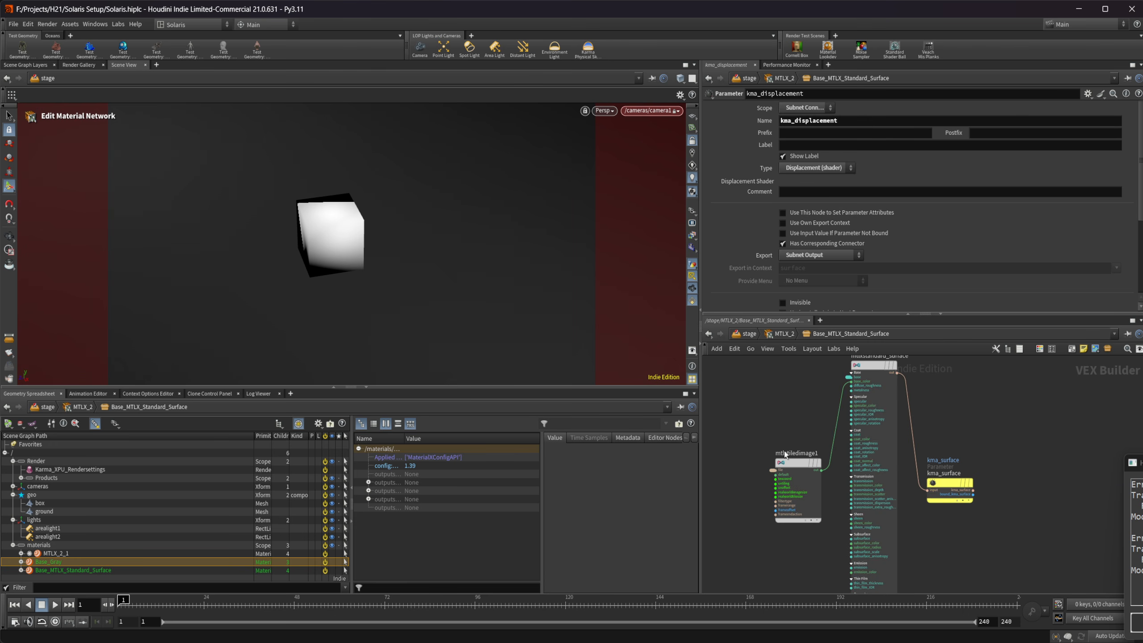
scroll(792, 422, "down", 4)
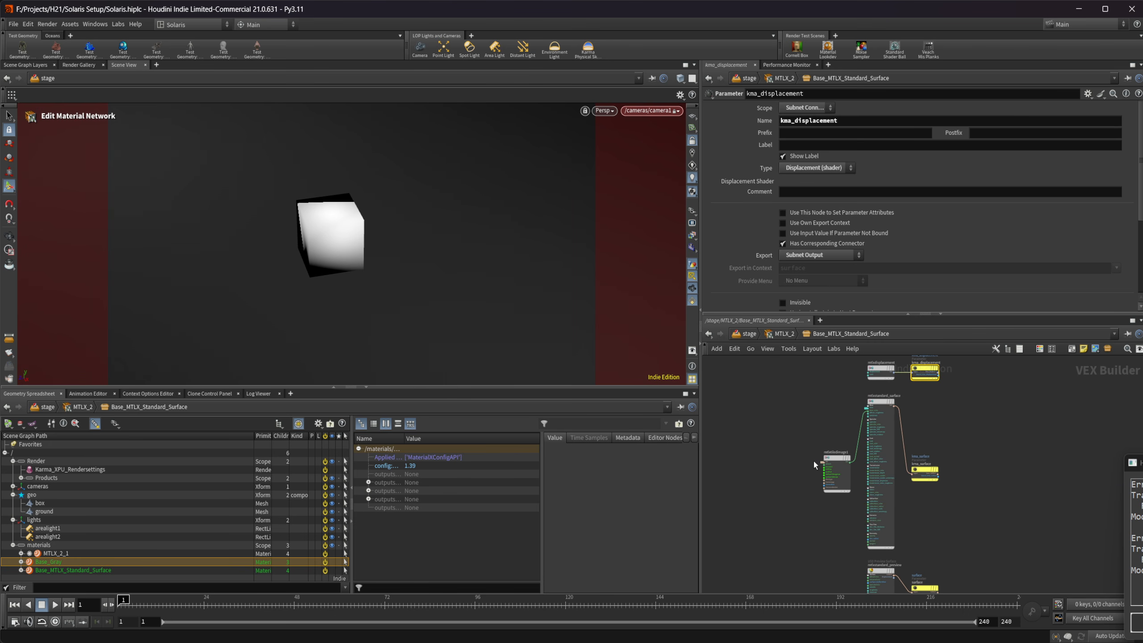
scroll(814, 463, "up", 3)
scroll(798, 461, "up", 2)
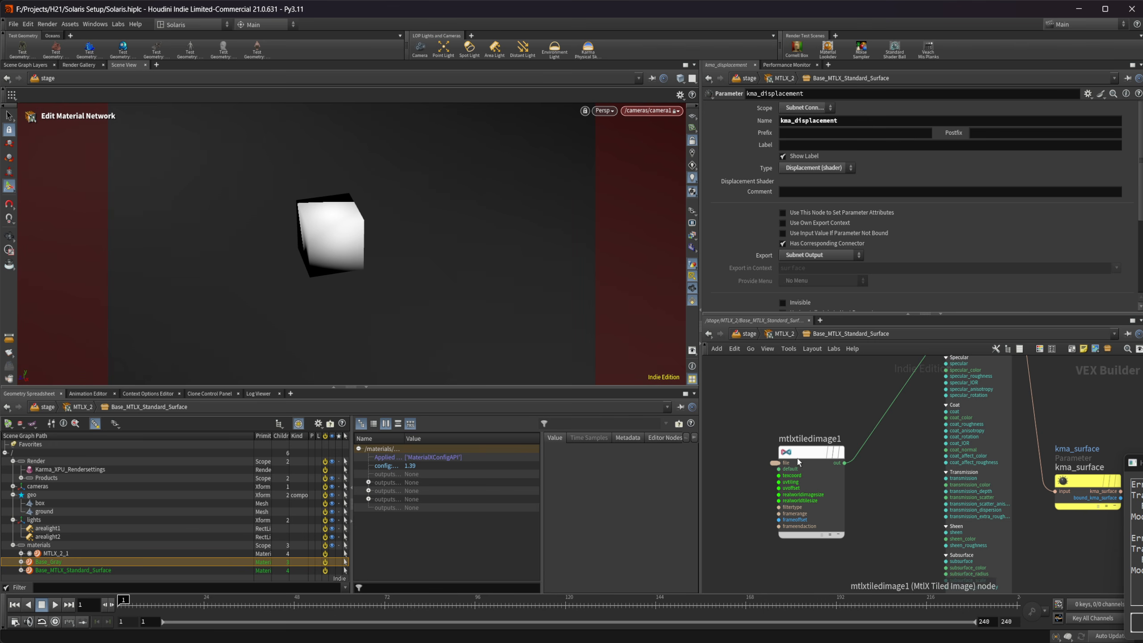
middle_click_drag(900, 403, 862, 471)
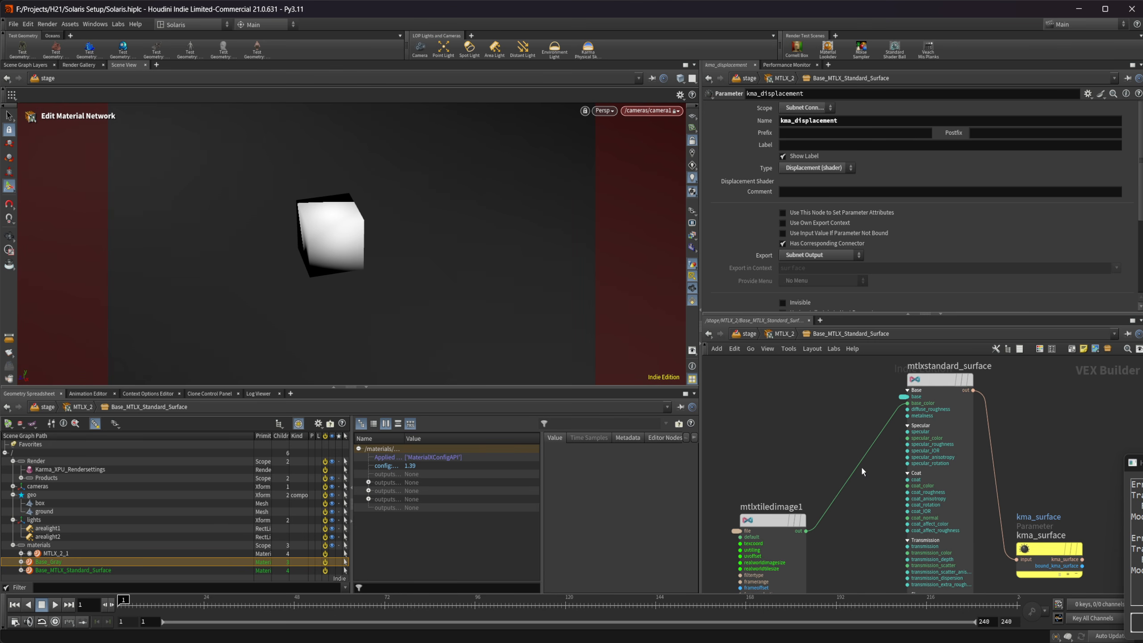
key("u")
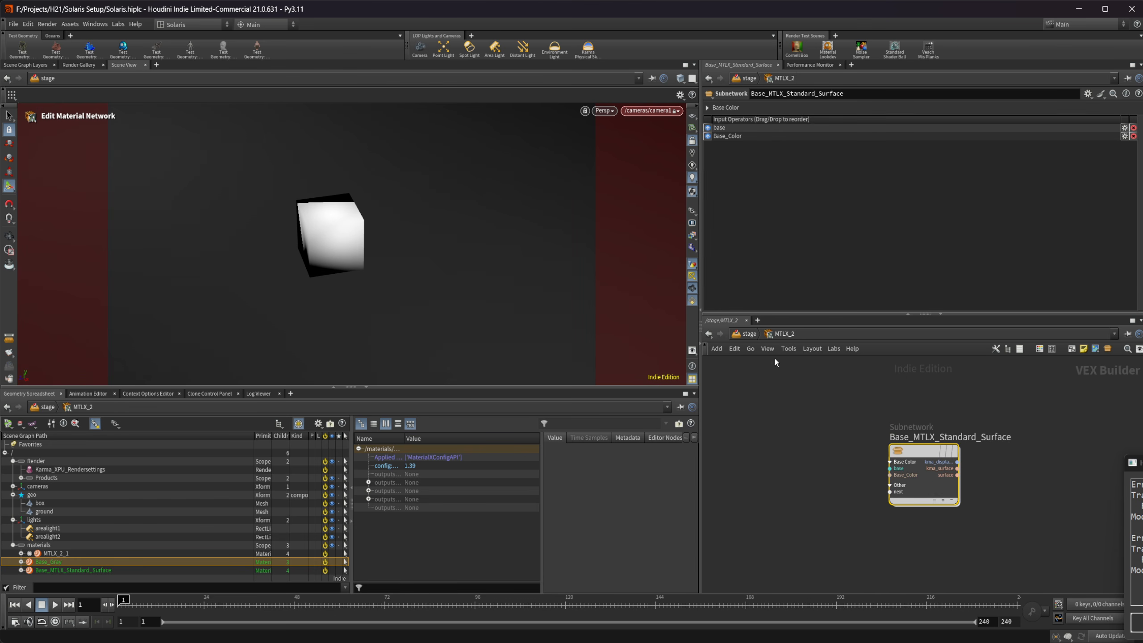
left_click(756, 338)
Step: Move MTLX_2 aside and add an Edit Material Properties node connected directly below materiallinker1
left_click_drag(777, 495, 922, 494)
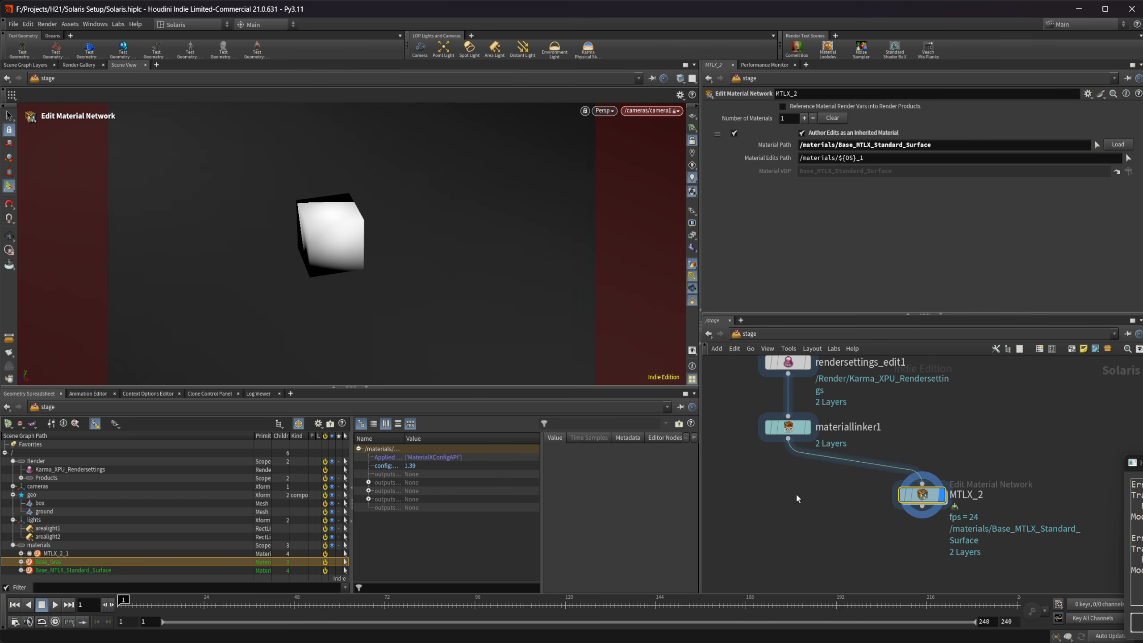
key("Tab")
type("edit ma")
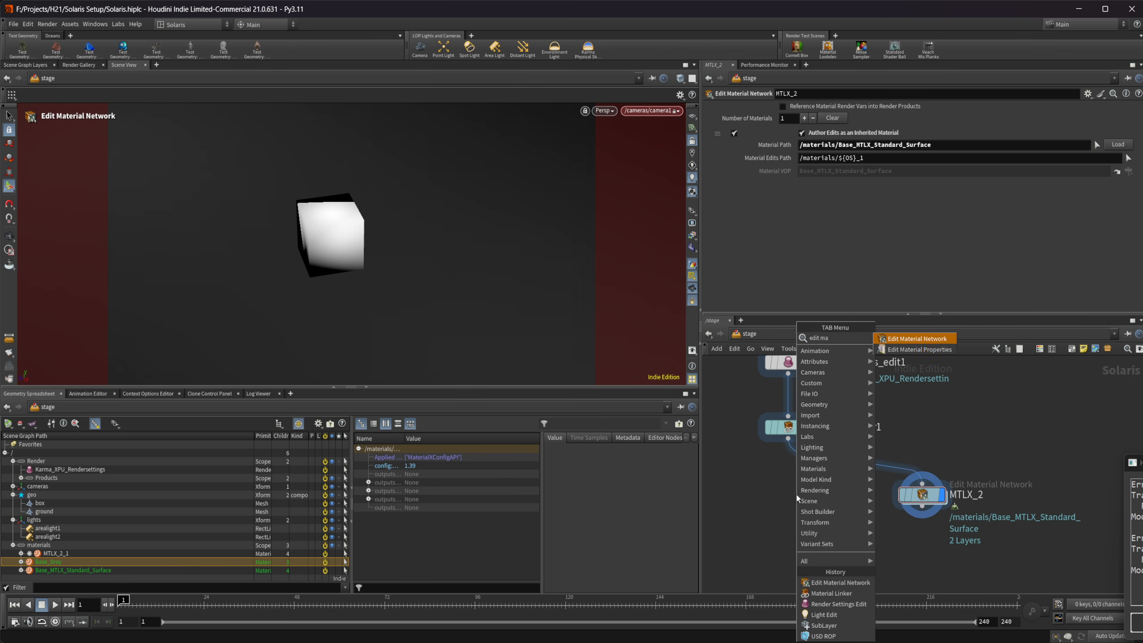
key("Return")
left_click(796, 493)
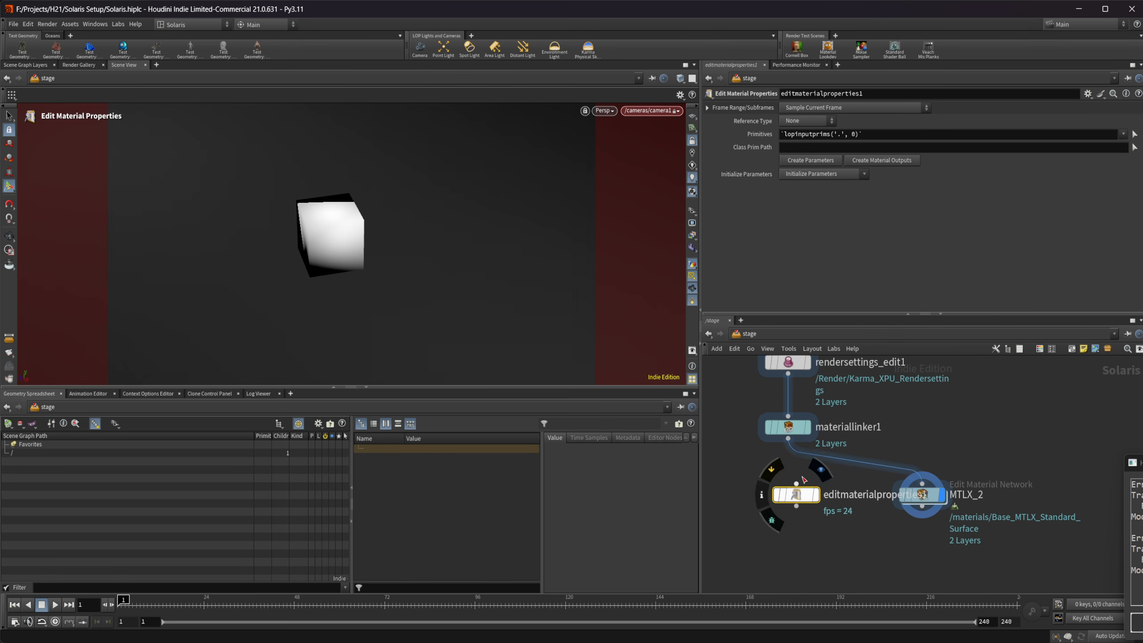
left_click_drag(790, 441, 779, 495)
left_click_drag(781, 494, 788, 494)
Step: Set the Edit Material Properties node's primitives to /materials/Base_MTLX_Standard_Surface and its reference type to Reference
left_click(73, 562)
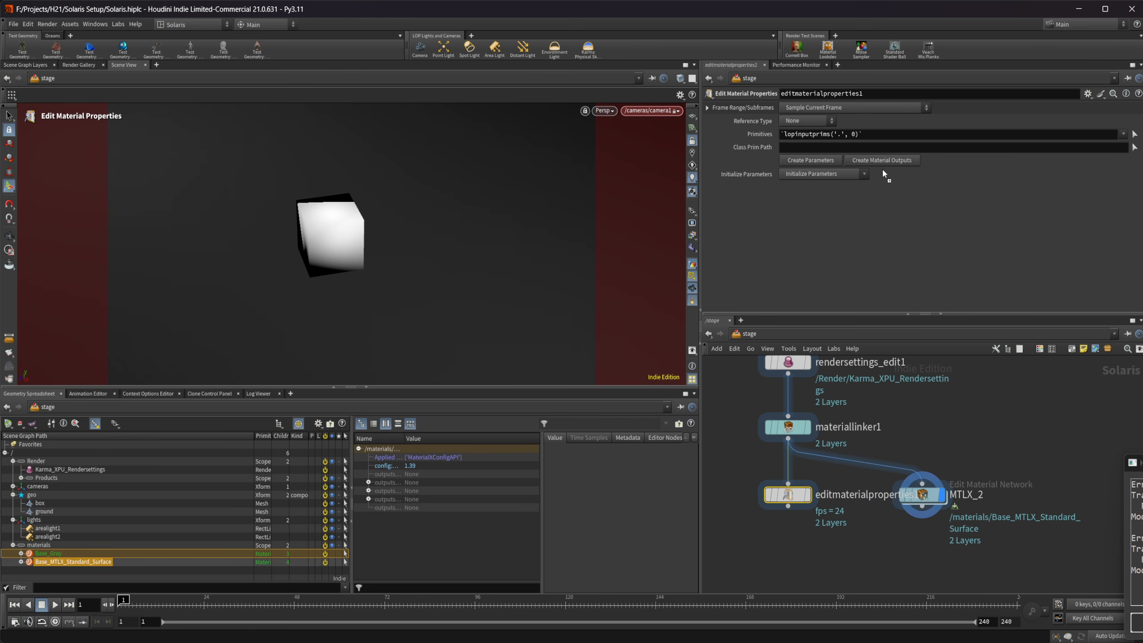
left_click_drag(882, 172, 855, 134)
left_click(805, 121)
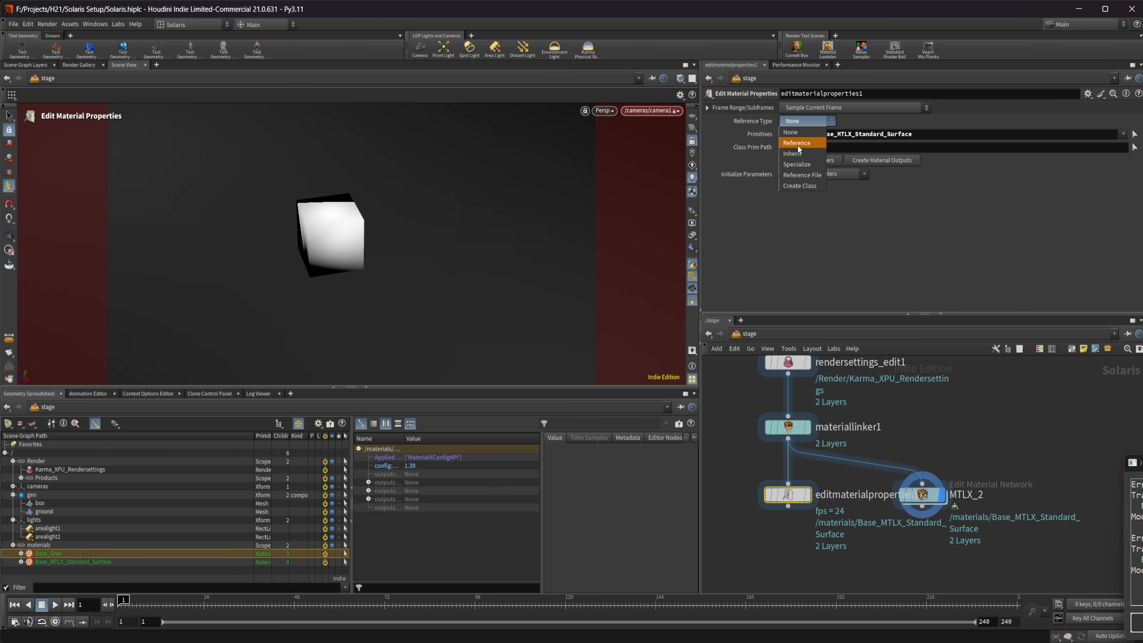
left_click(797, 144)
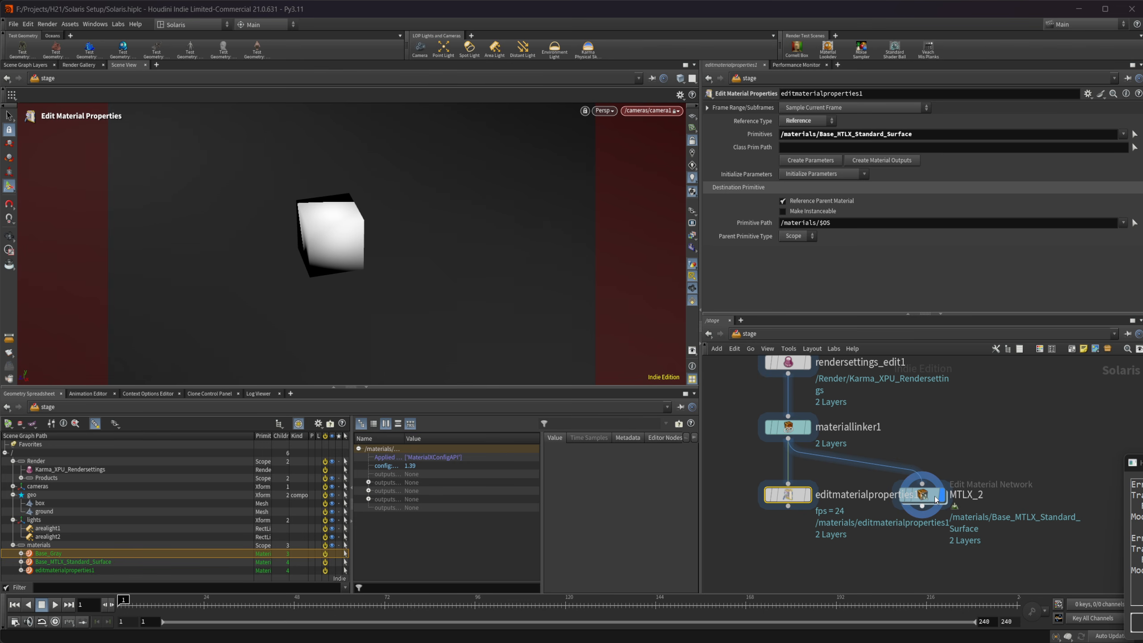
Step: Rename the Edit Material Properties node to MTLX_3
double_click(835, 501)
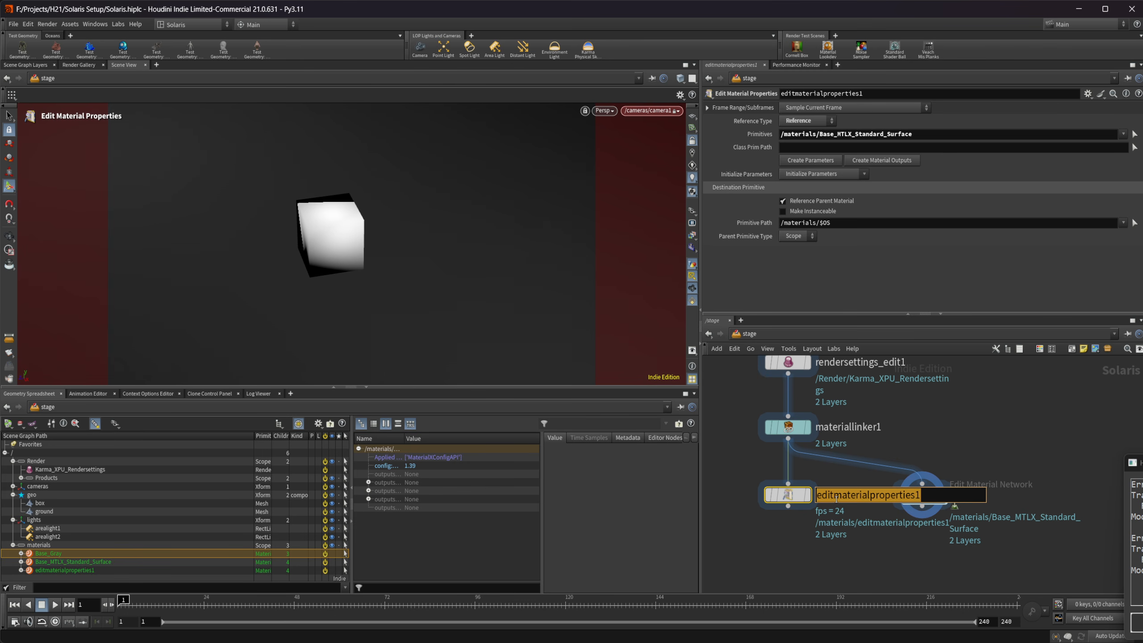
type("MTLX_2")
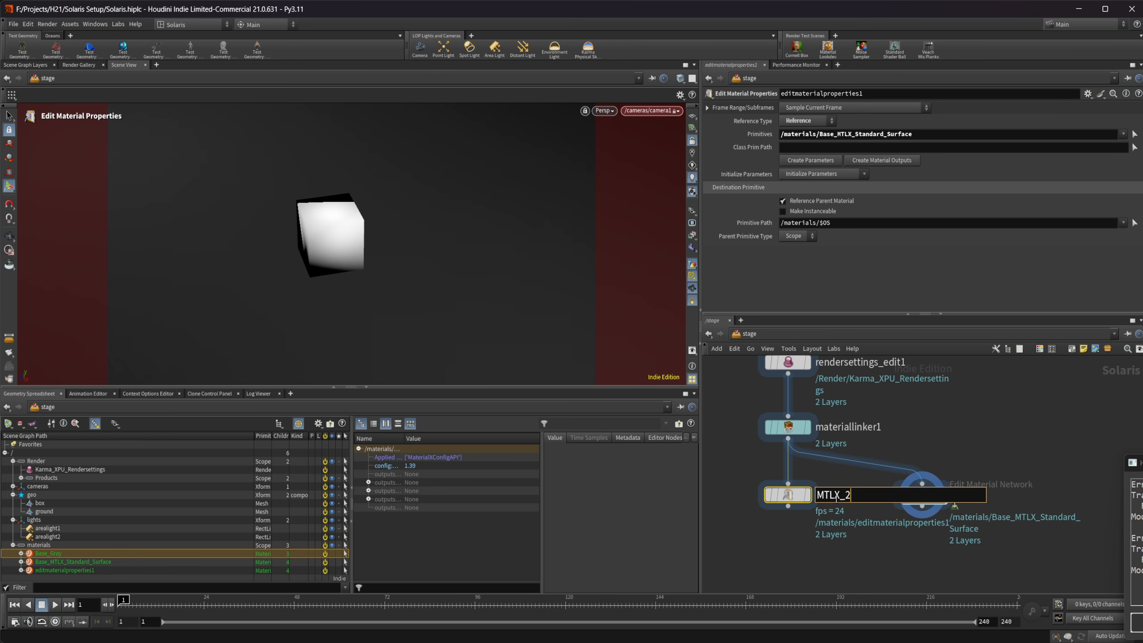
key("Return")
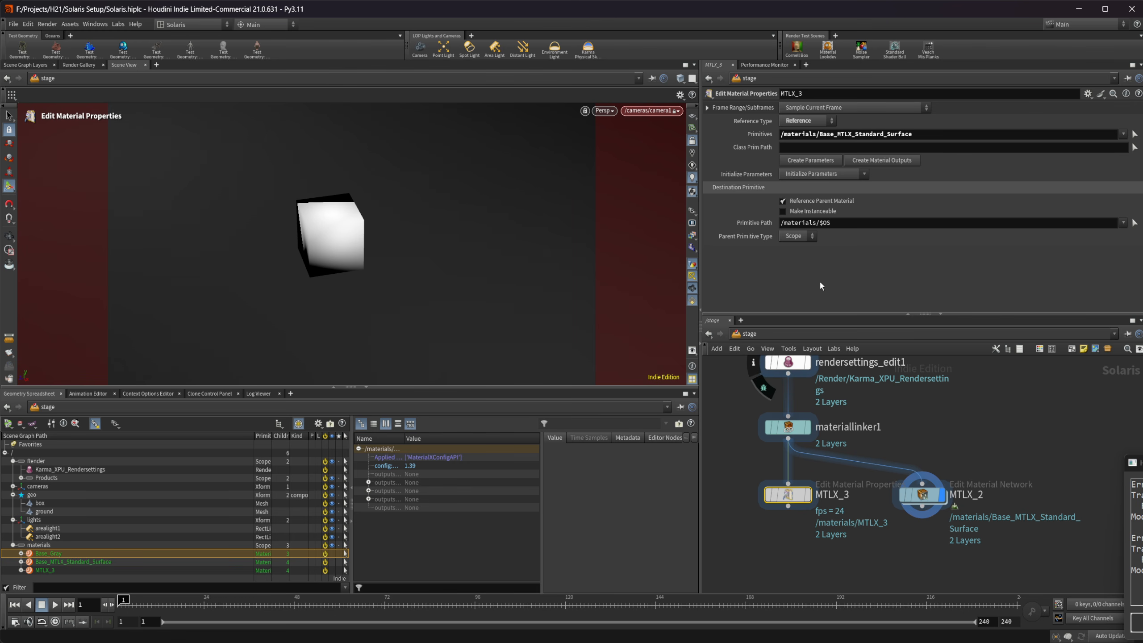
Step: Create the editable parameters on MTLX_3 and enable its Base Color for editing
left_click(807, 161)
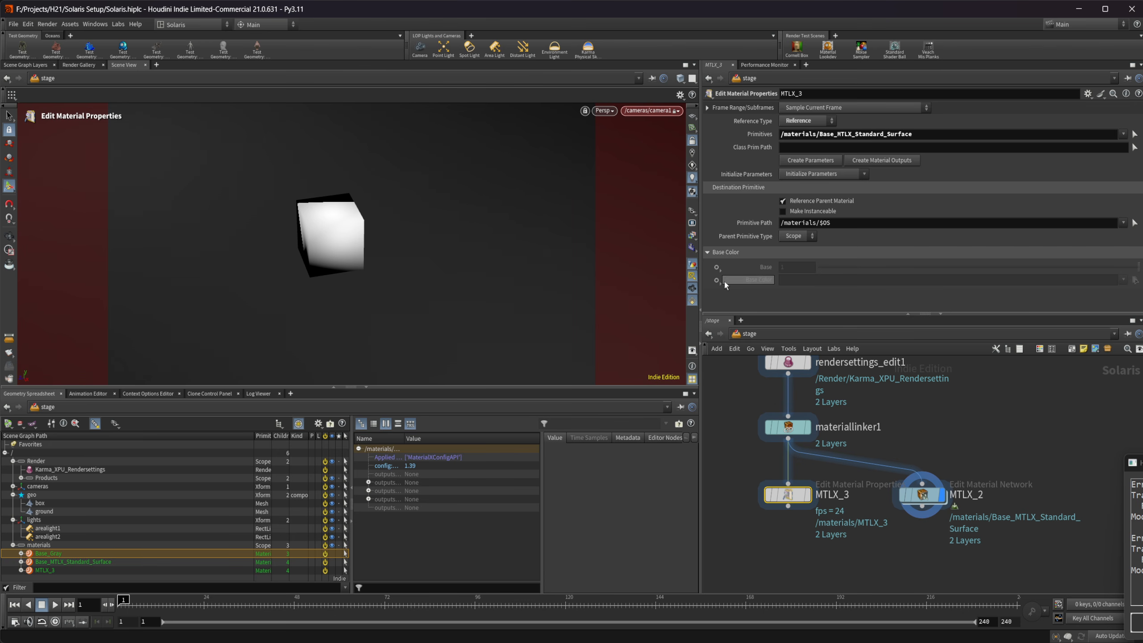
left_click(718, 280)
left_click(727, 292)
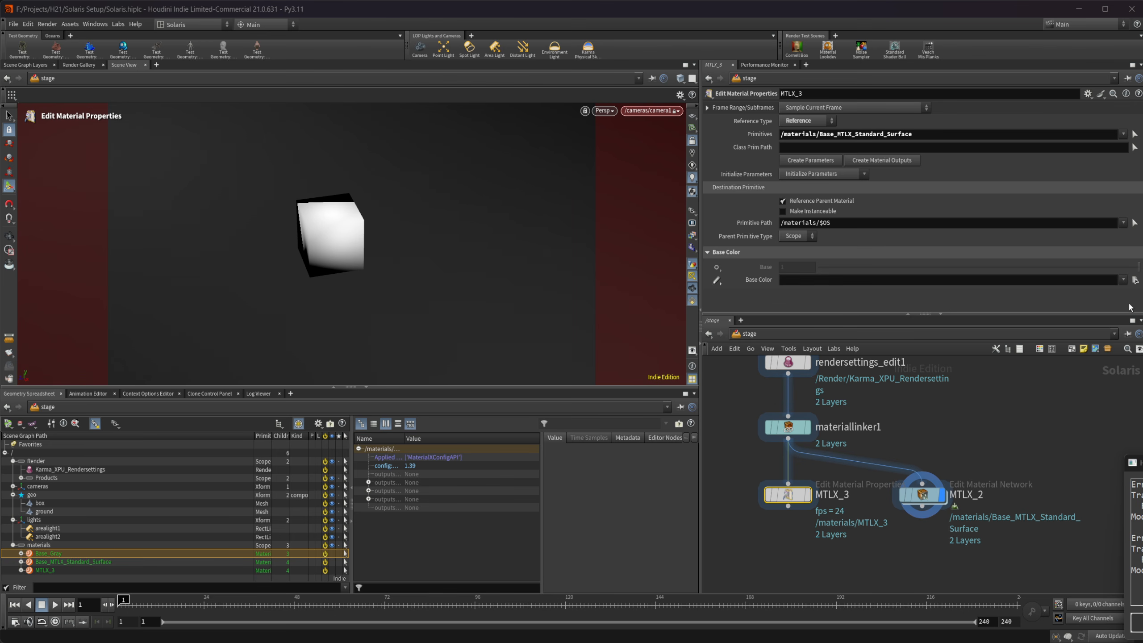
left_click(1135, 280)
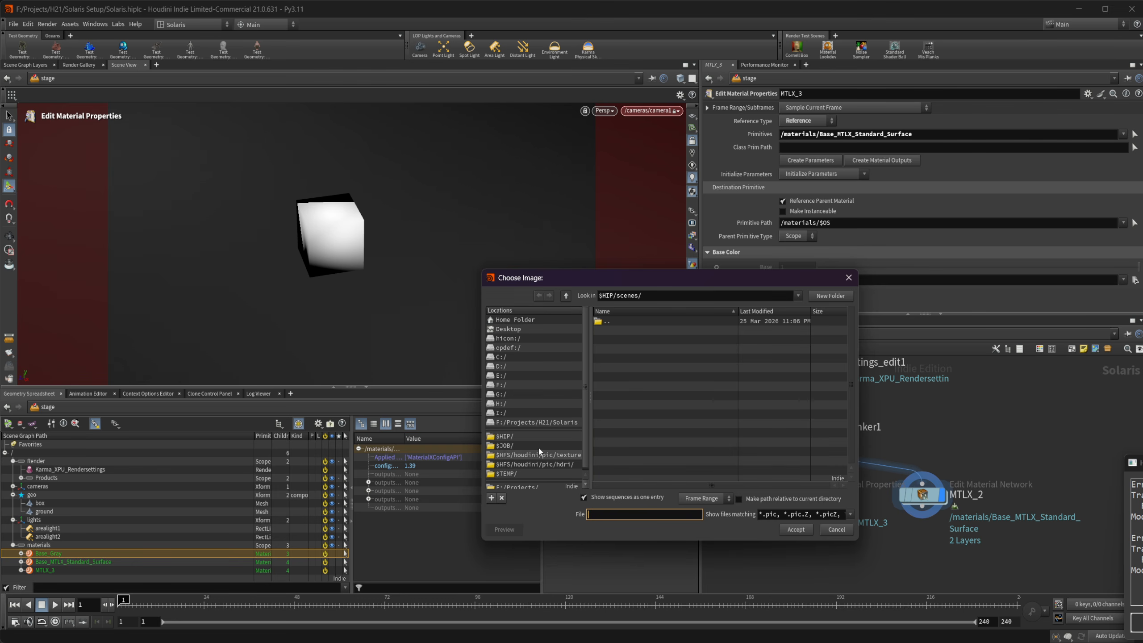
left_click(849, 277)
Step: Add a COP Network node to the stage and go inside it
key("Tab")
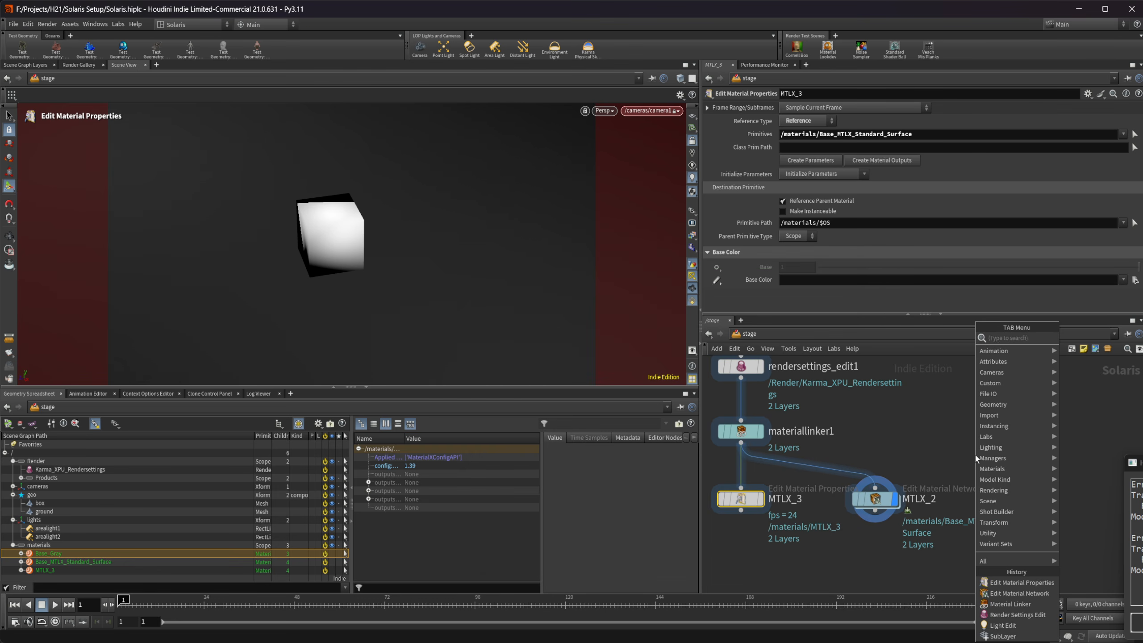
type("cop")
key("Return")
left_click(976, 455)
double_click(976, 455)
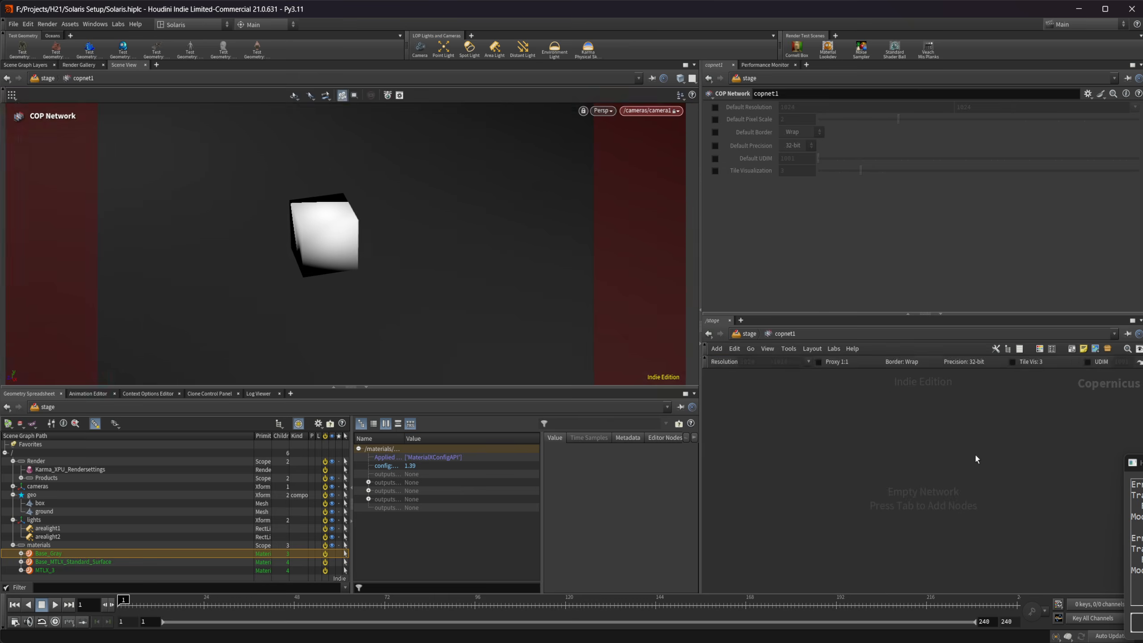
Step: Add a Fractal Noise node inside the COP network
key("Tab")
type("fra")
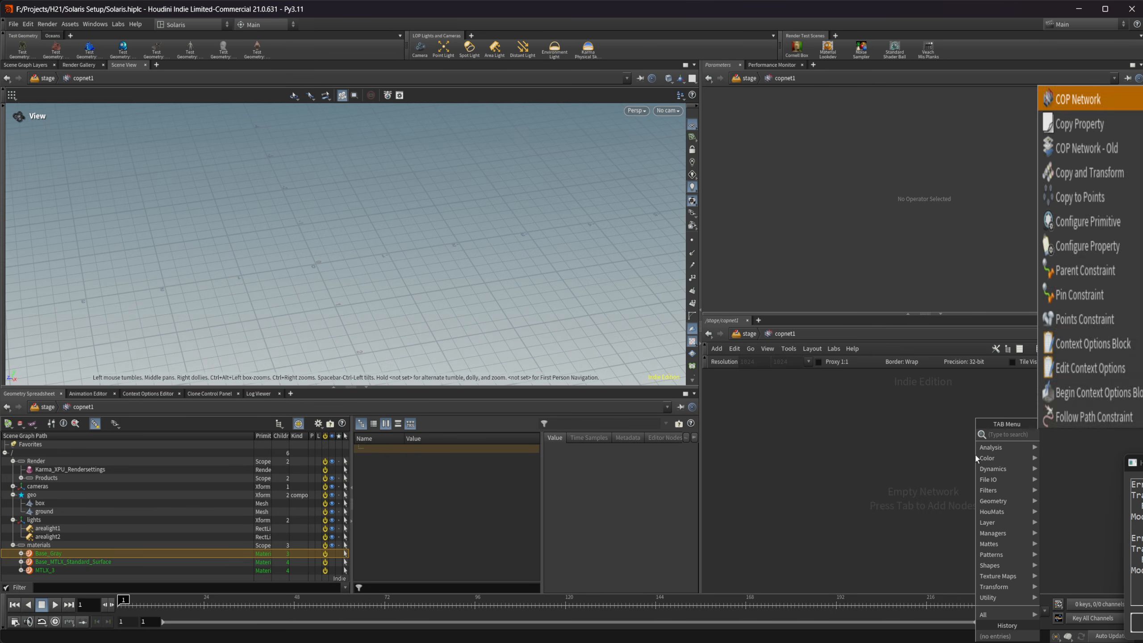
key("Return")
left_click(976, 455)
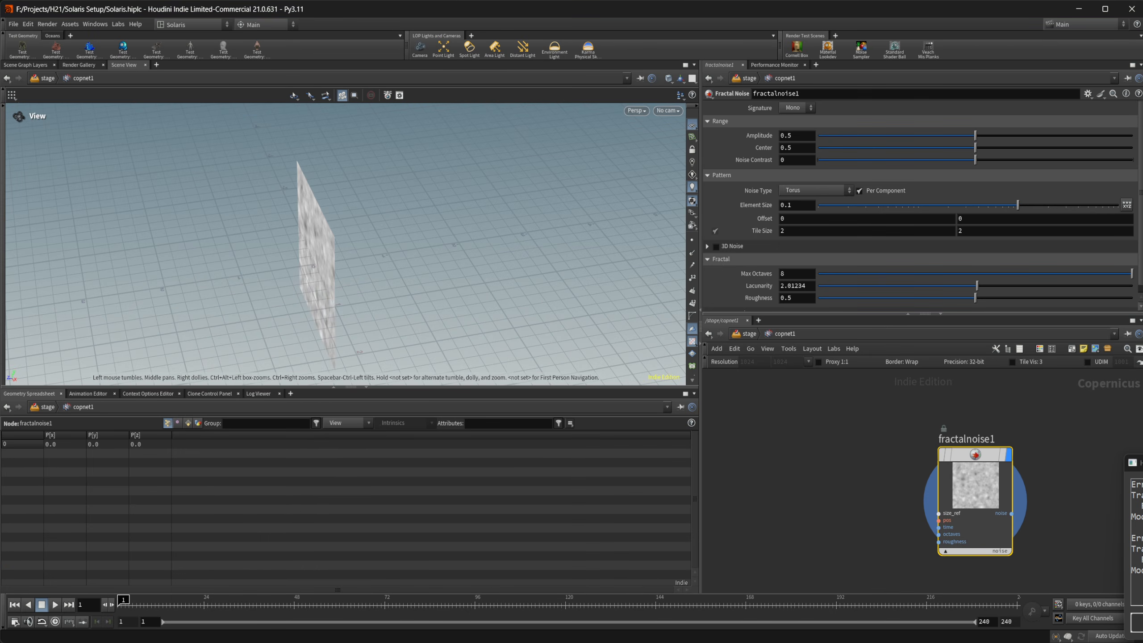
left_click(1063, 530)
middle_click_drag(1053, 506, 1040, 498)
middle_click_drag(963, 446, 846, 424)
left_click(957, 448)
Step: Add a ROP Image Output node fed by the fractal noise
key("Tab")
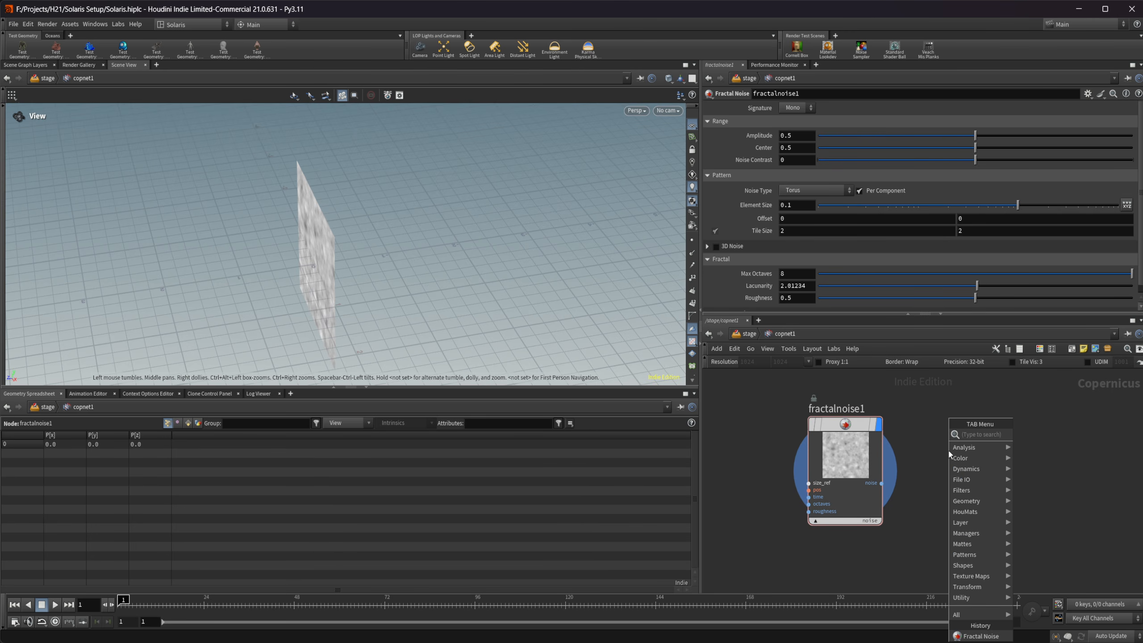
type("out")
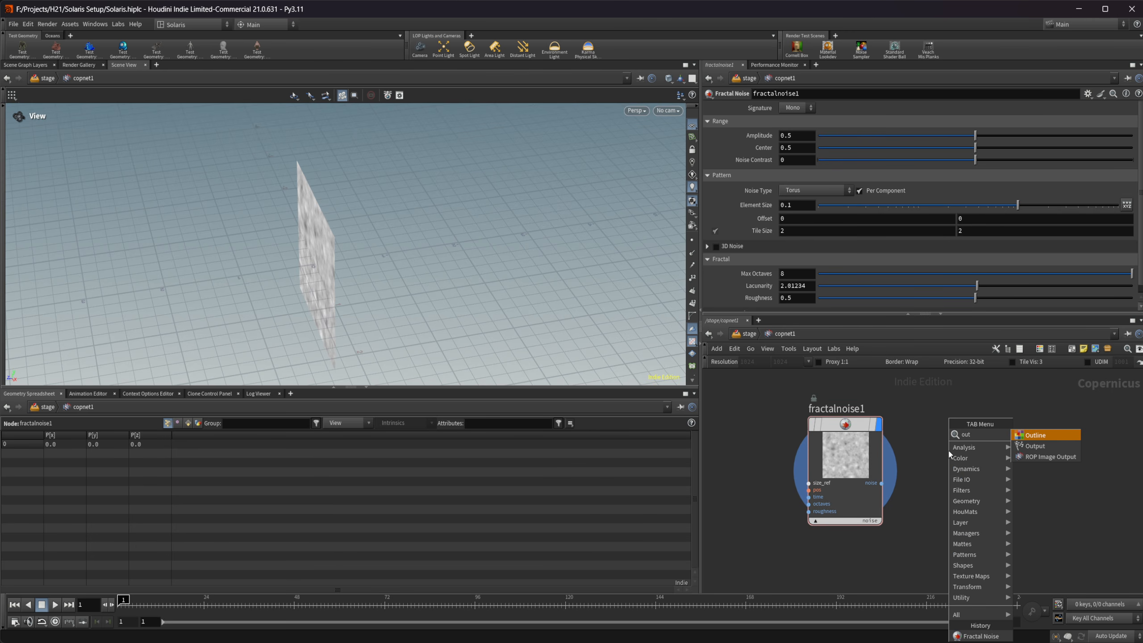
key("Down")
key("Down")
key("Return")
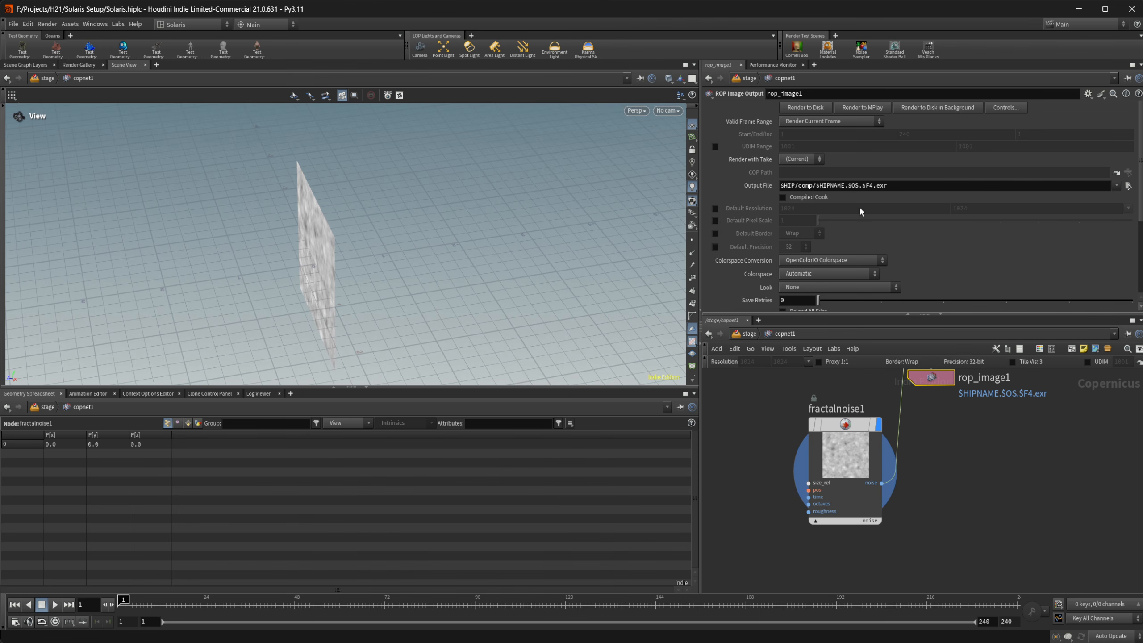
Step: Set the ROP Image Output's output file to $HIP/comp/noise.exr and render the image to disk
left_click_drag(819, 186, 858, 191)
key("BackSpace")
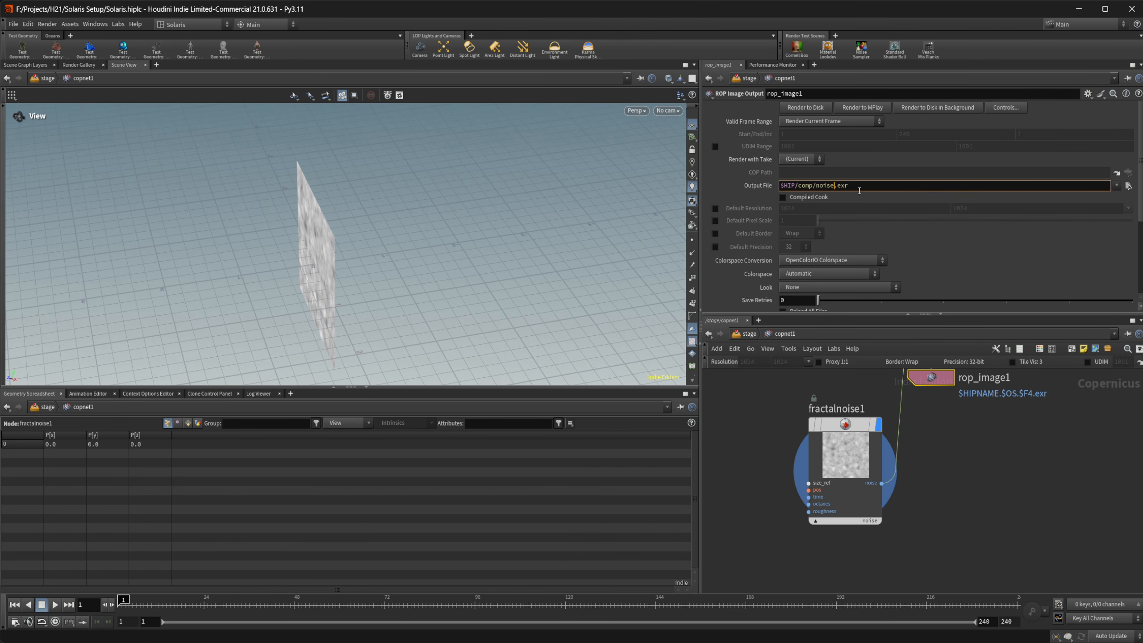
key("Return")
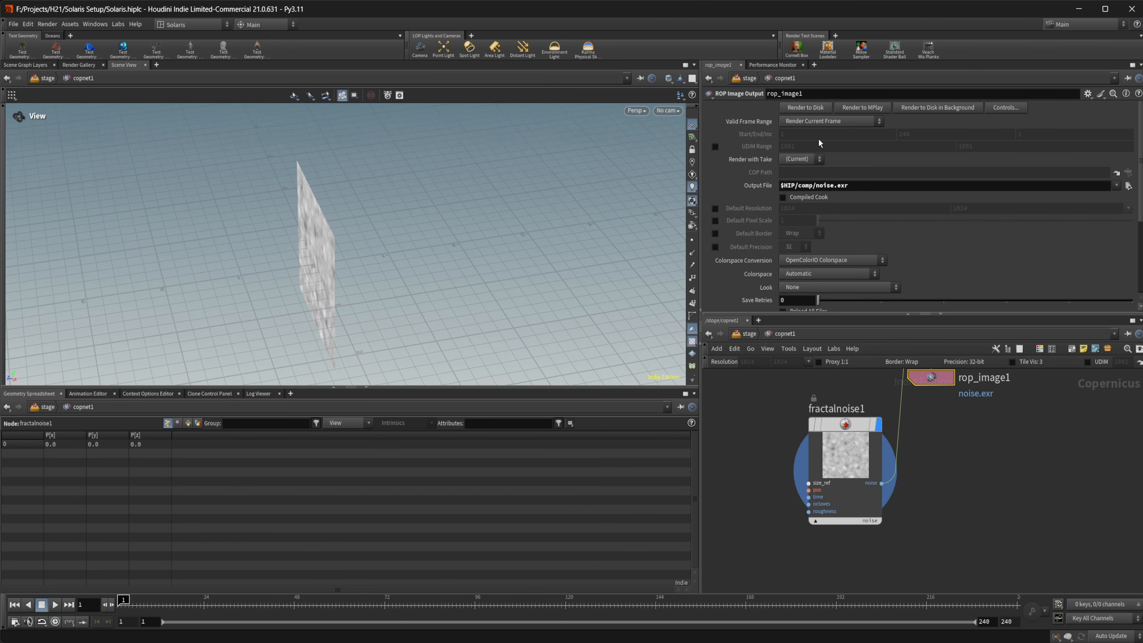
Step: Return to the stage and set MTLX_3's Base Color texture to $HIP/comp/noise.exr
left_click(750, 334)
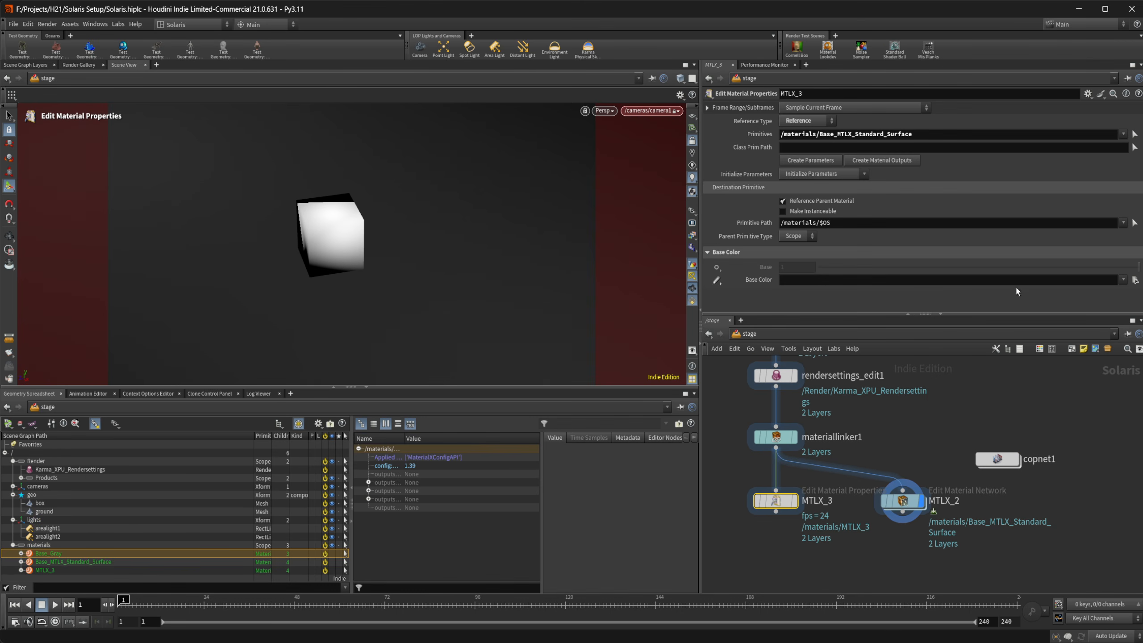
left_click(1135, 280)
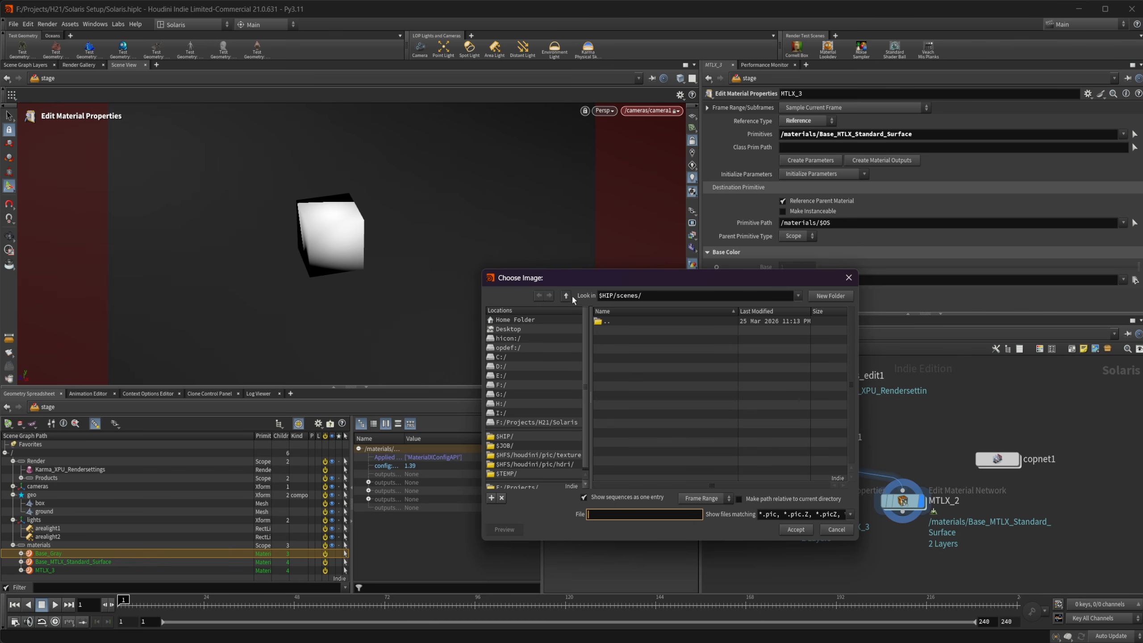
double_click(611, 330)
left_click(617, 330)
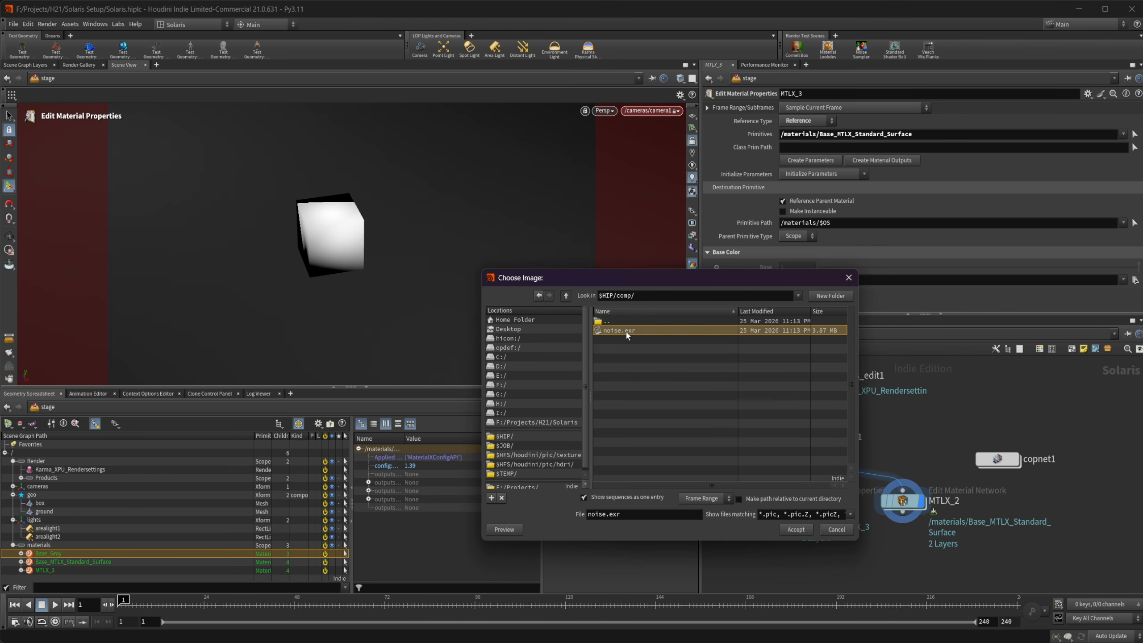
left_click(796, 529)
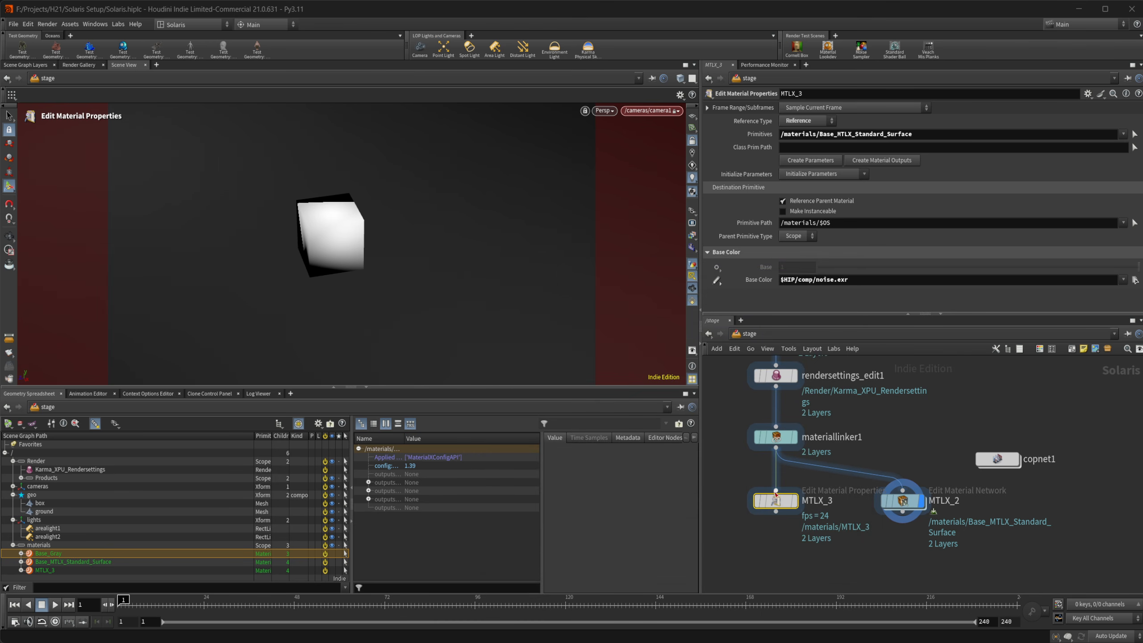
Step: Insert MTLX_3 between rendersettings_edit1 and materiallinker1, and show the Material Linker's rules
left_click_drag(775, 493, 786, 408)
left_click(786, 464)
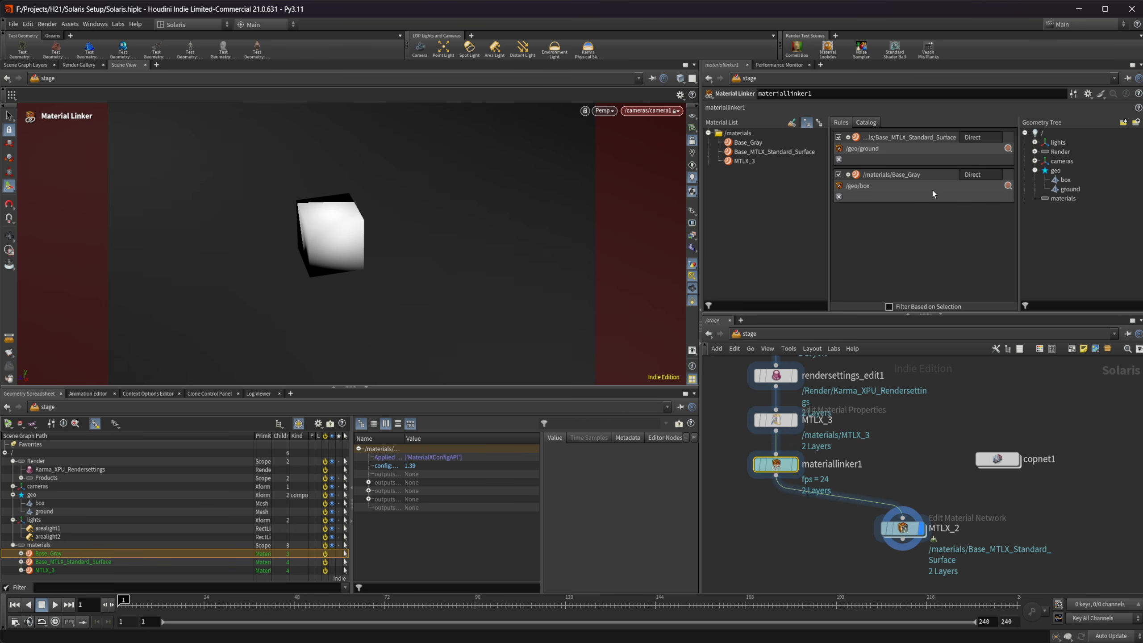
Step: Remove the Material Linker's Base_MTLX_Standard_Surface rule and assign MTLX_3 to /geo/ground instead
left_click(1009, 138)
left_click_drag(744, 161, 883, 191)
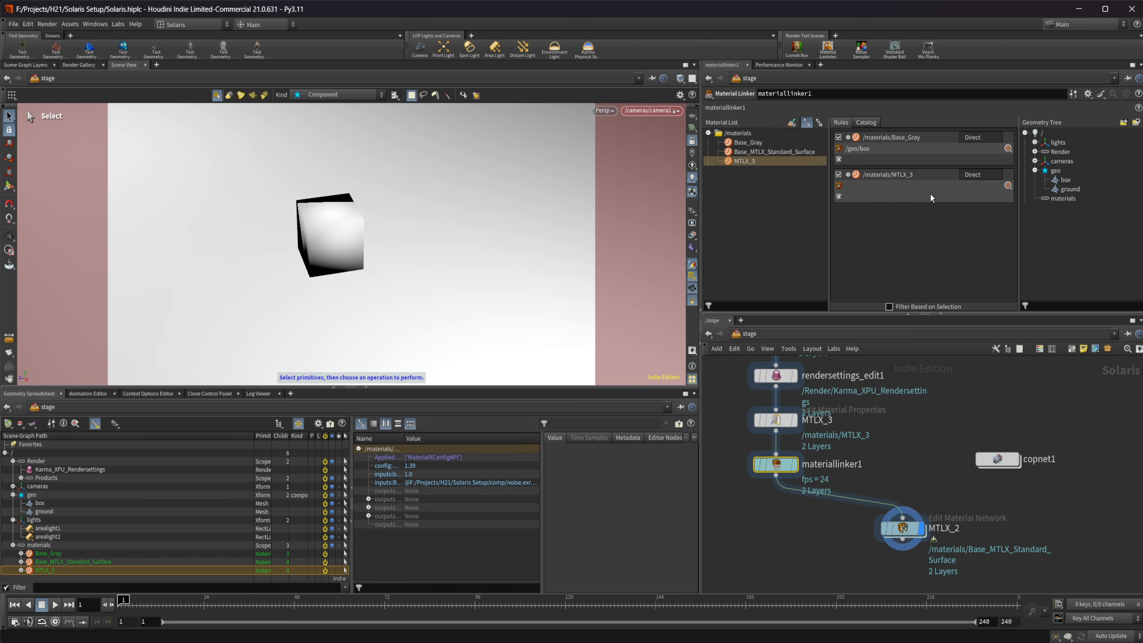
left_click_drag(1068, 190, 948, 188)
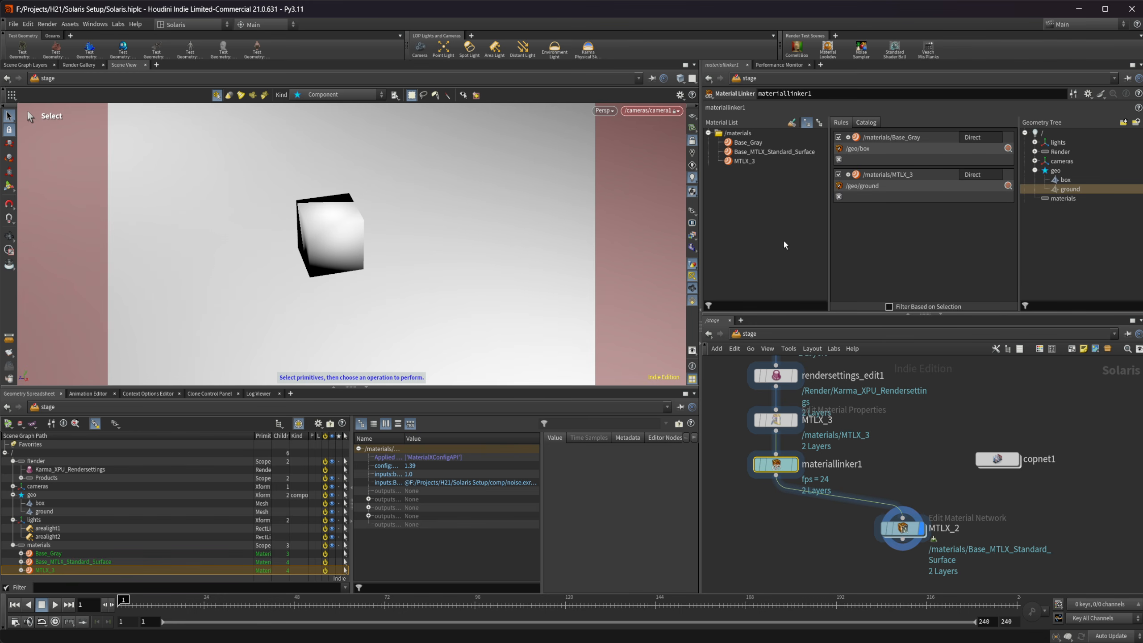
Step: Preview the textured ground in the viewport with Karma XPU, and return the viewport to the Houdini VK renderer
left_click(605, 111)
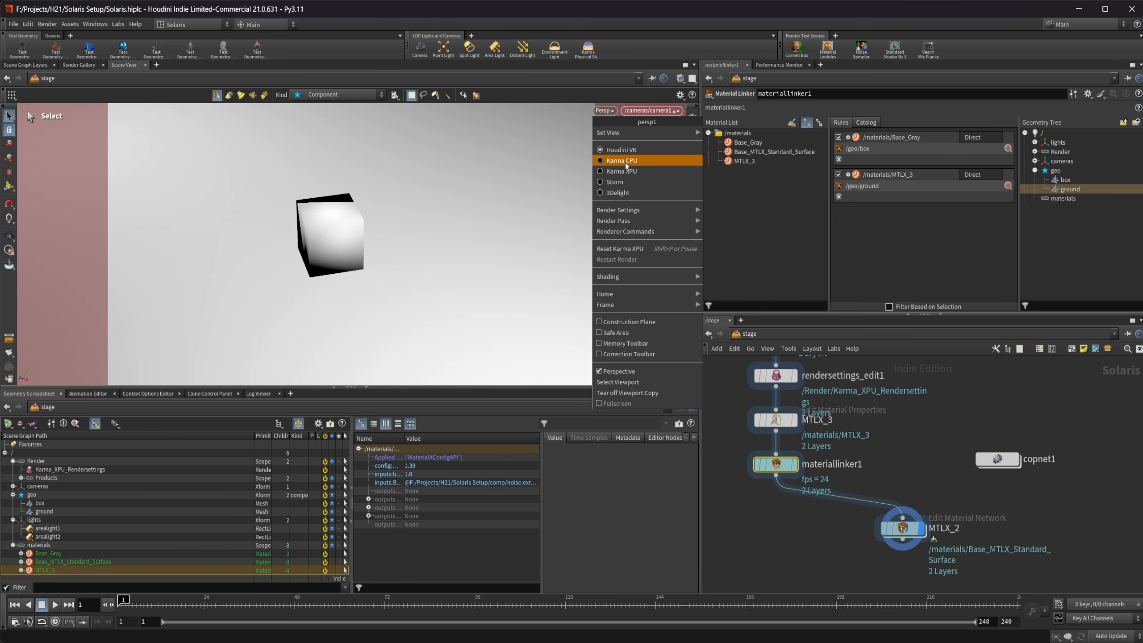
left_click(638, 171)
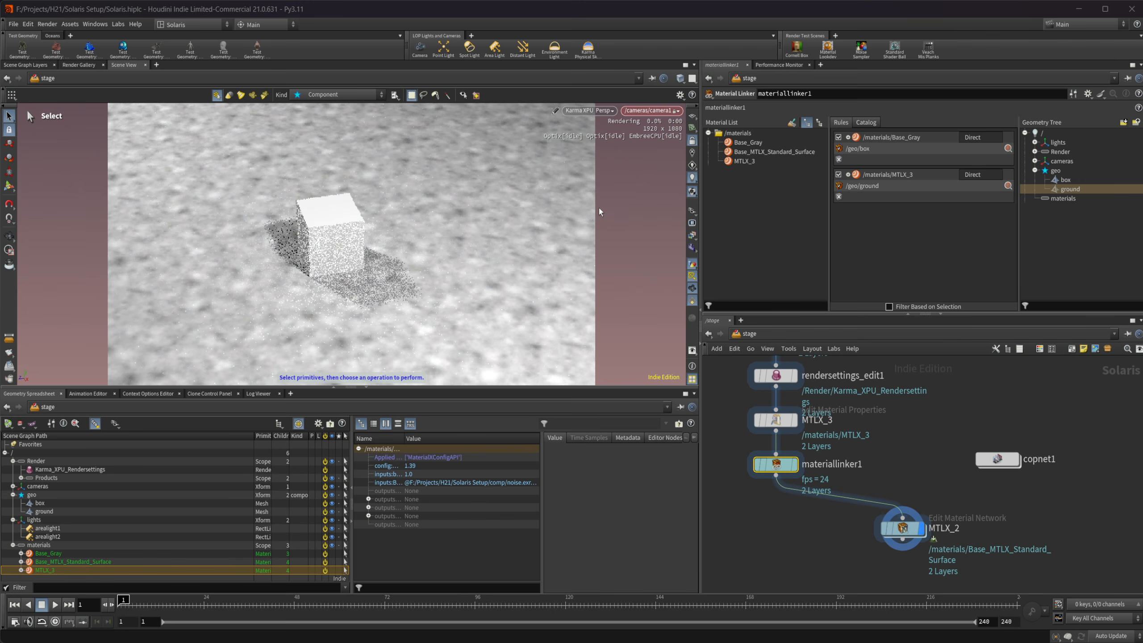
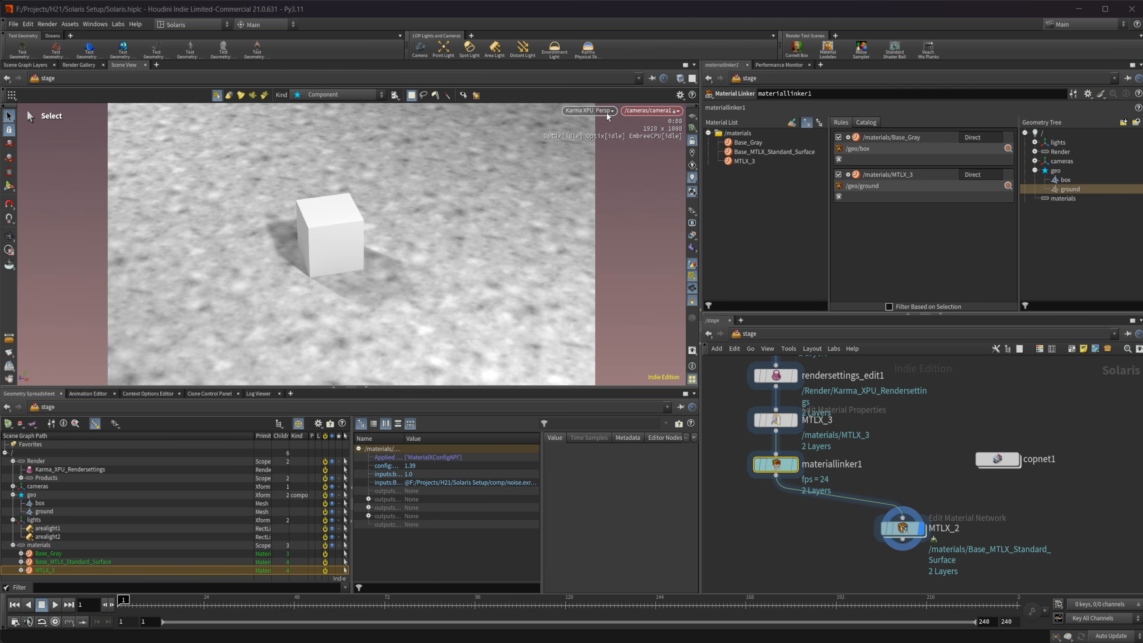
left_click(590, 111)
left_click(585, 135)
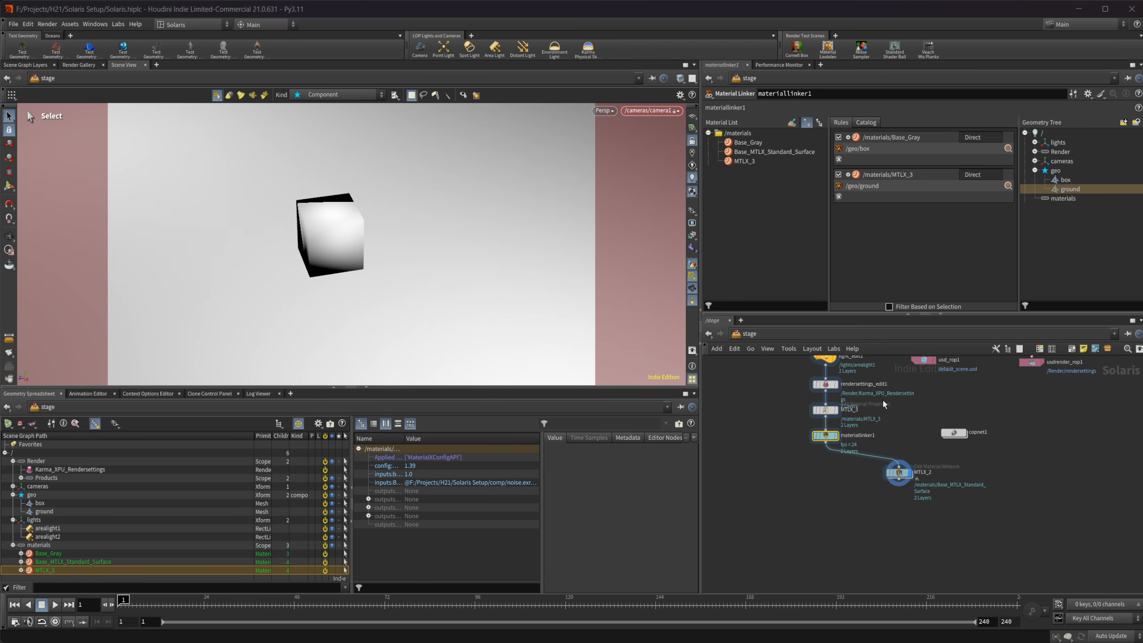
Step: Add a second SubLayer node beside sublayer1 and wire it into sopcreate1 in place of sublayer1
key("h")
key("Tab")
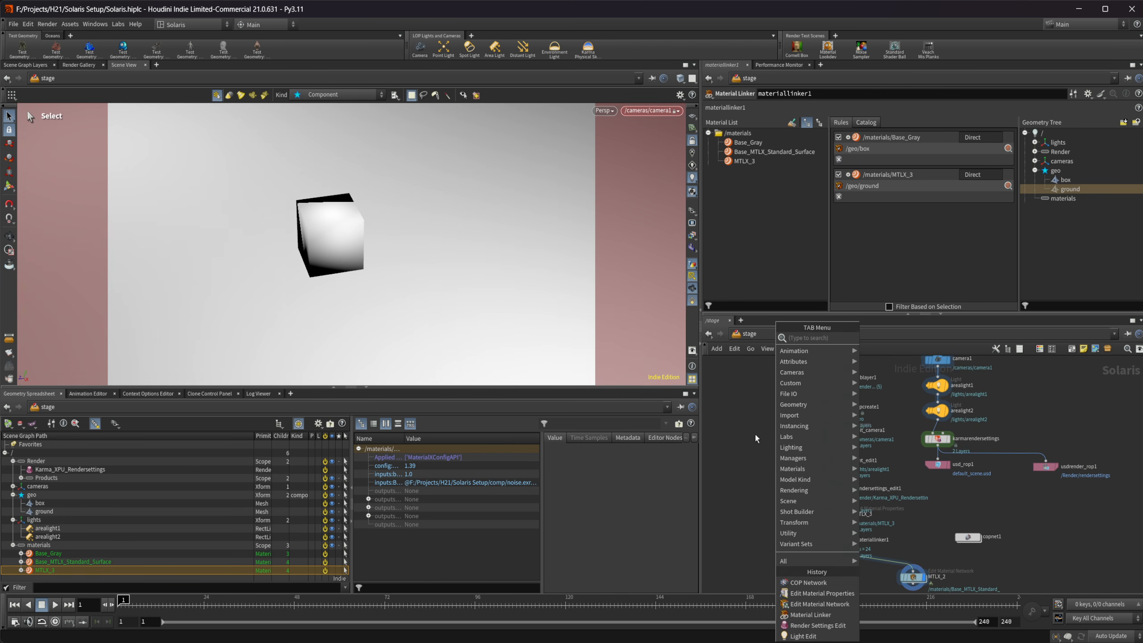
key("Escape")
key("Tab")
type("subl")
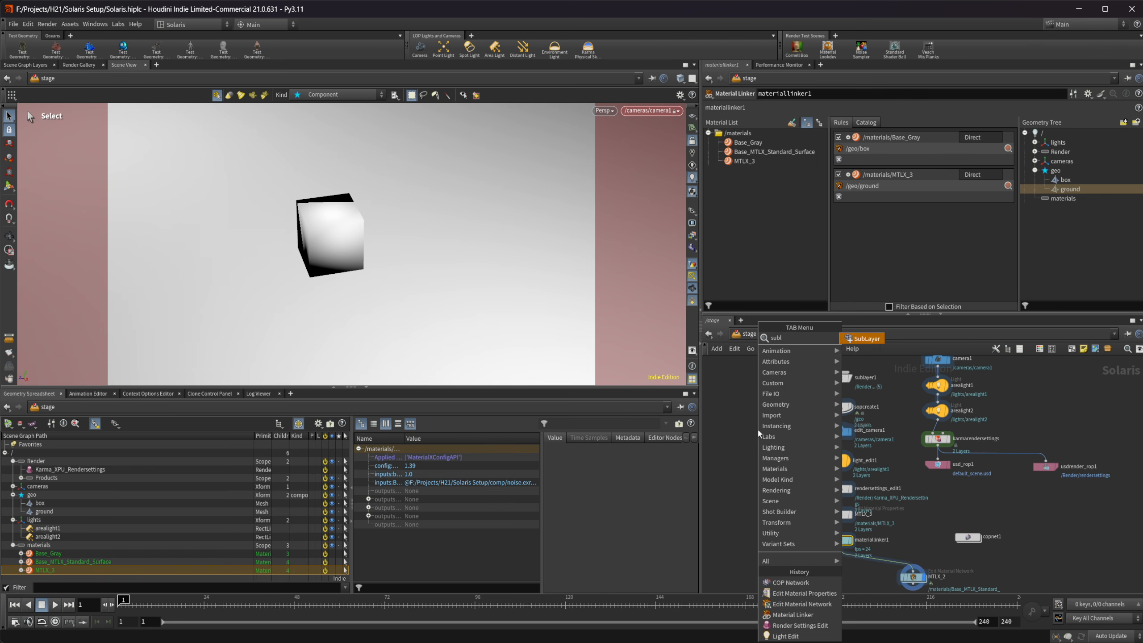
key("Return")
left_click(774, 381)
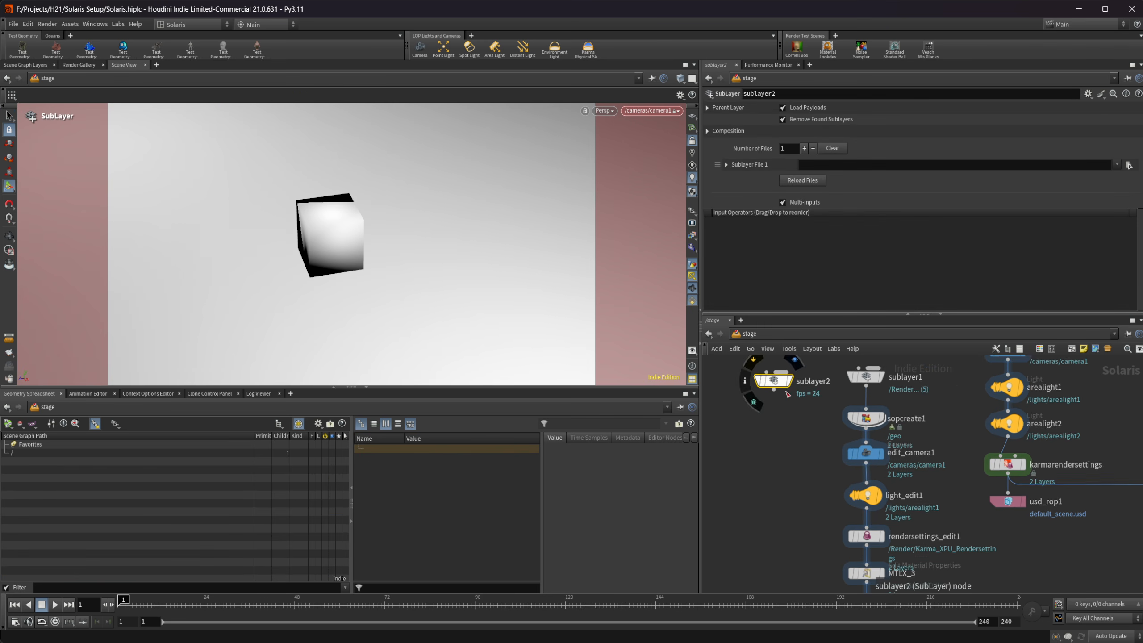
left_click_drag(774, 389, 831, 421)
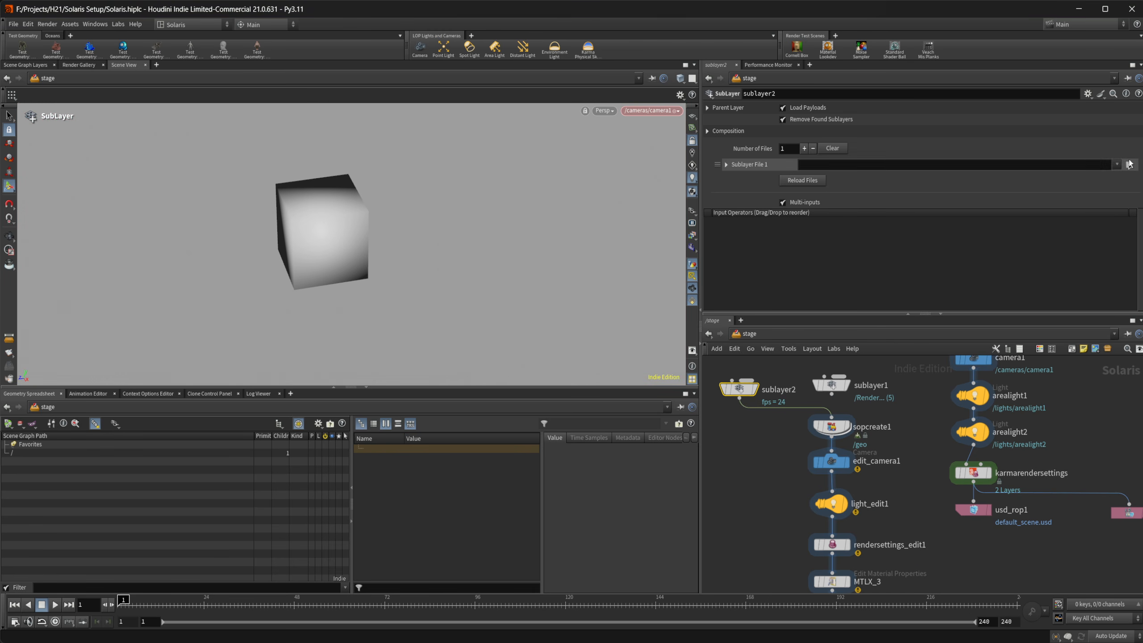
Step: Load F:/Projects/Stage Setup Scene/scenes/Karma_XPU_16x9.usd as the new SubLayer's file
left_click(837, 164)
left_click(1123, 190)
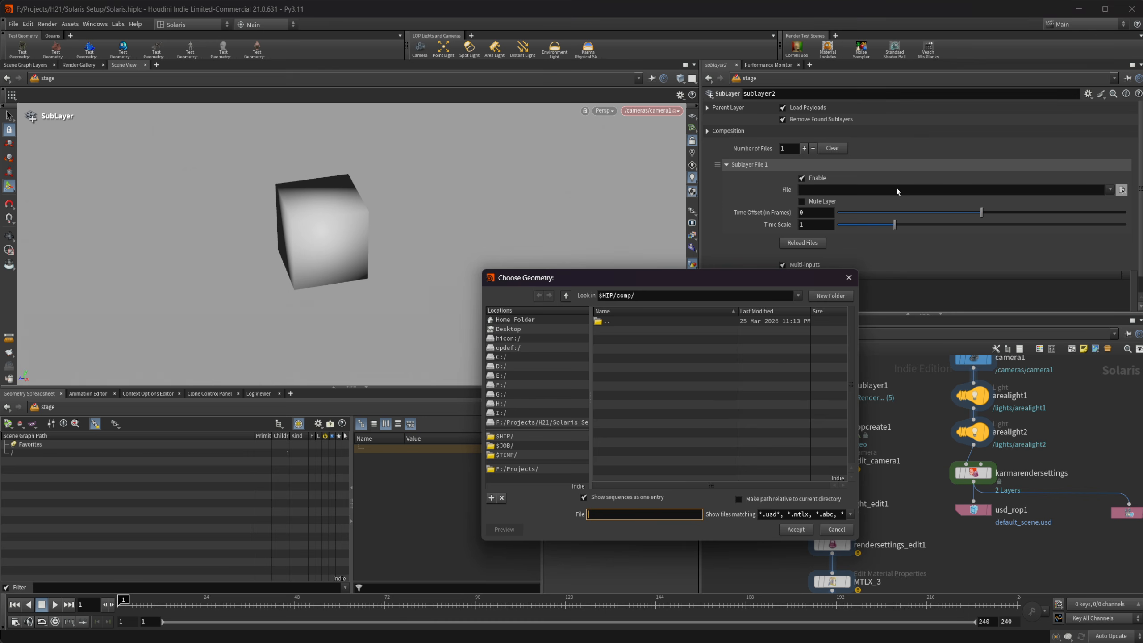
triple_click(662, 296)
type("F:\\Projects\\Stage Setup Scene\\scenes")
key("Return")
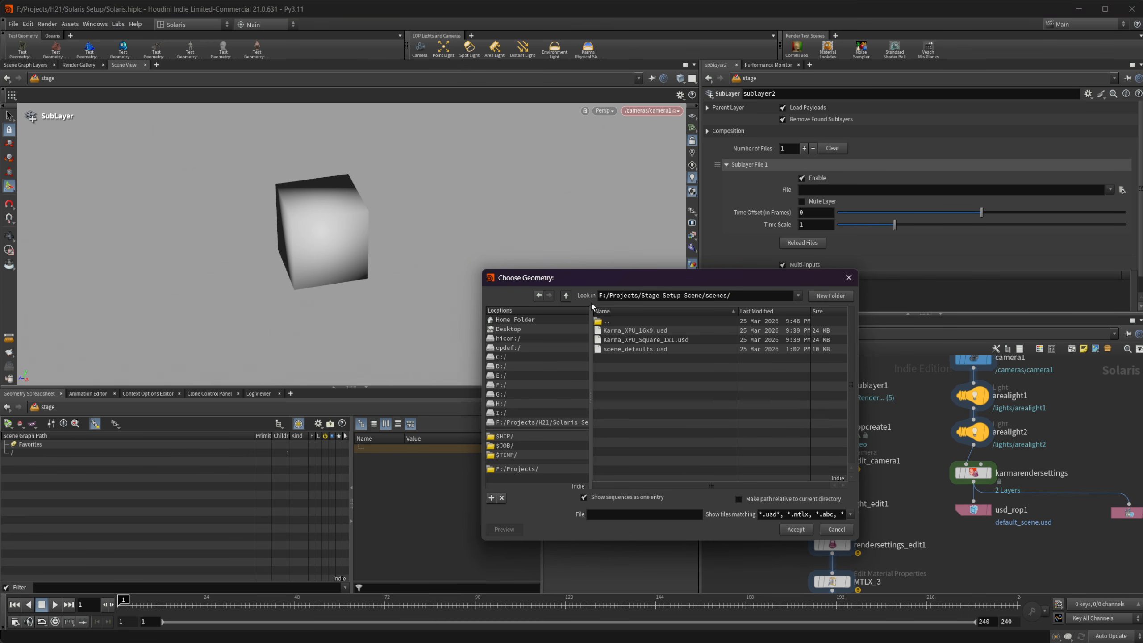
left_click(635, 330)
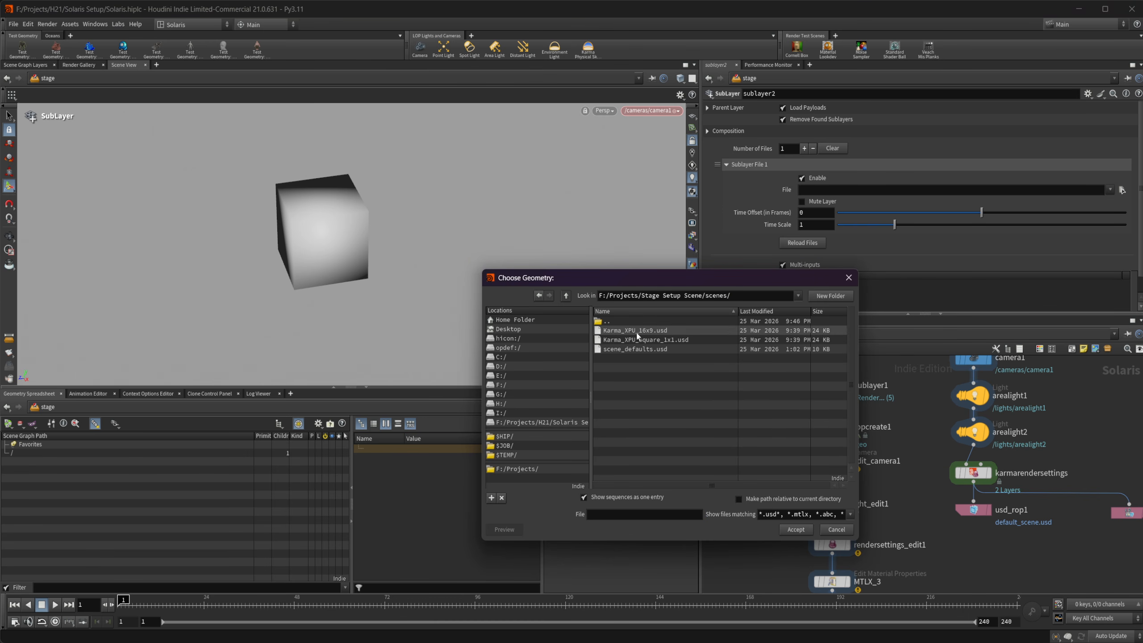
left_click(797, 529)
Step: Delete the light_edit1, rendersettings_edit1, MTLX_3, materiallinker1 and MTLX_2 nodes below edit_camera1
scroll(796, 439, "down", 5)
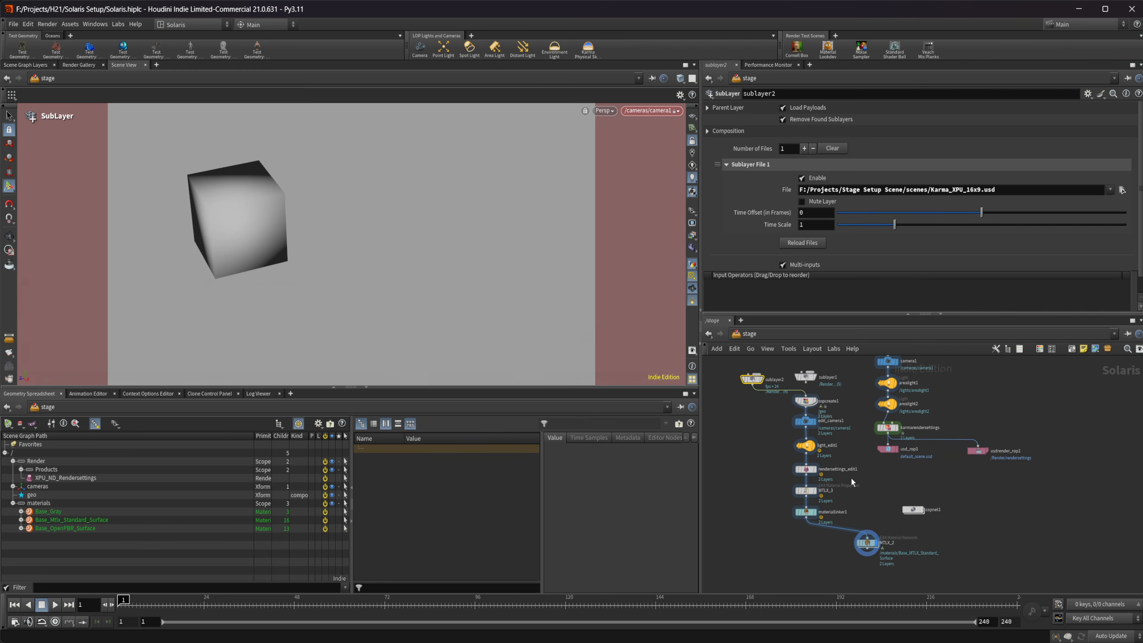
scroll(827, 446, "up", 5)
mouse_move(808, 446)
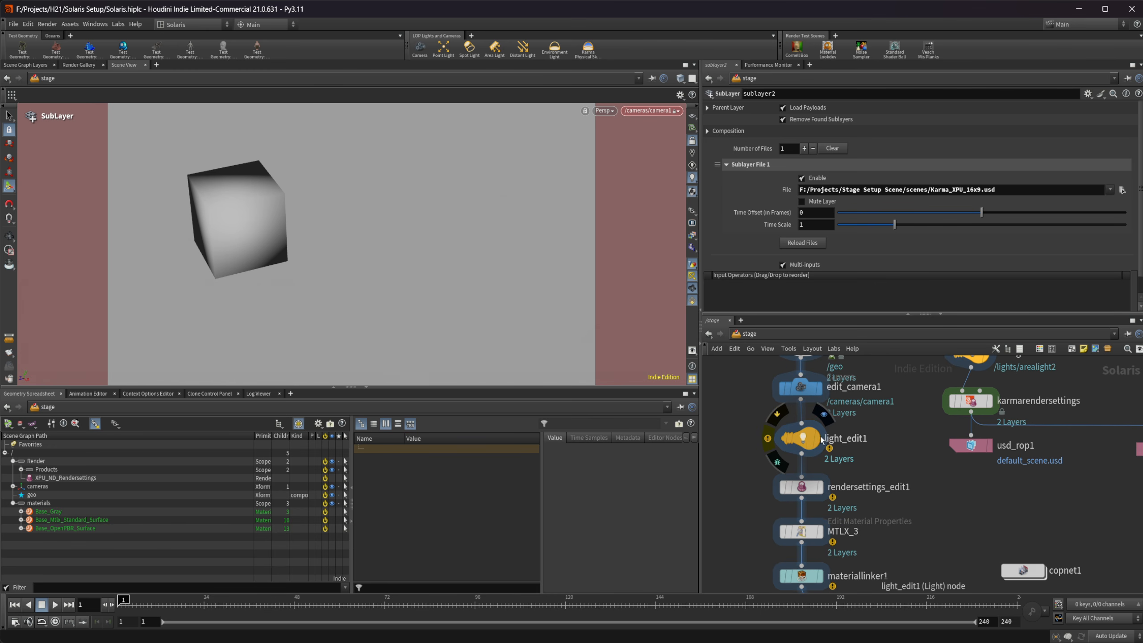
middle_click_drag(821, 440, 918, 485)
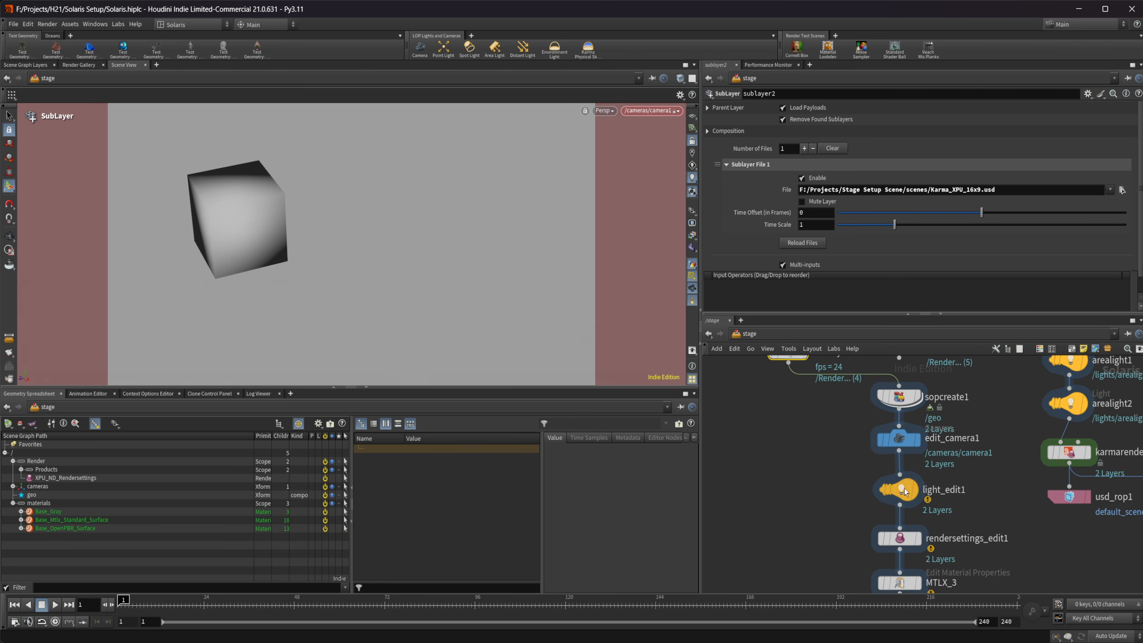
left_click(898, 492)
scroll(927, 495, "down", 4)
middle_click_drag(936, 477, 890, 457)
left_click_drag(834, 458, 895, 550)
key("Delete")
scroll(870, 468, "up", 2)
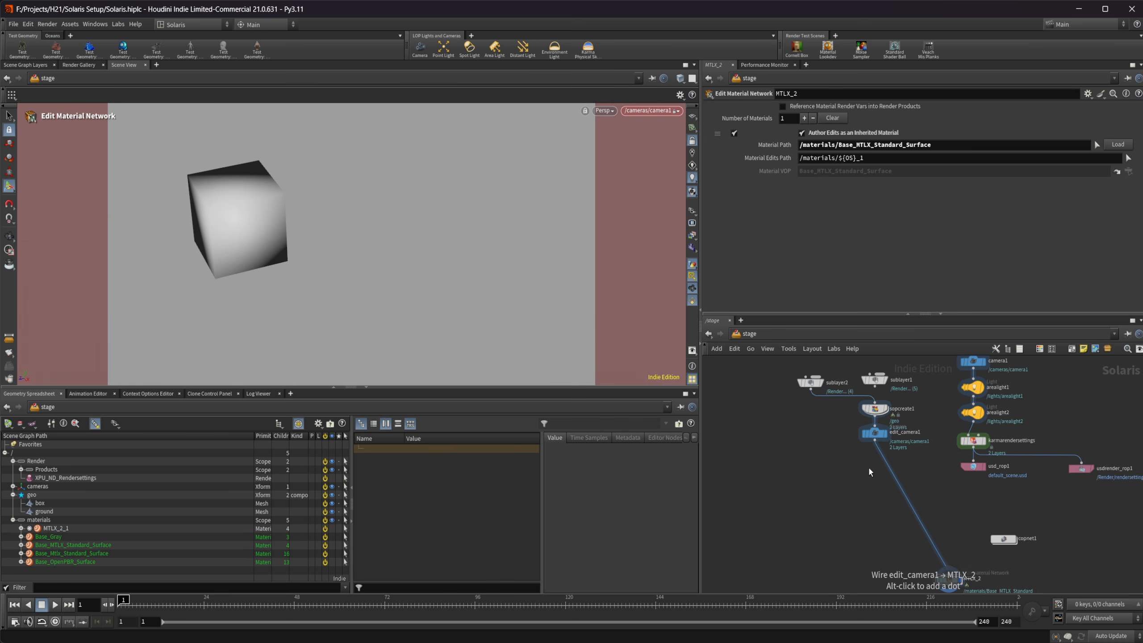
middle_click_drag(870, 468, 800, 521)
middle_click_drag(866, 511, 827, 441)
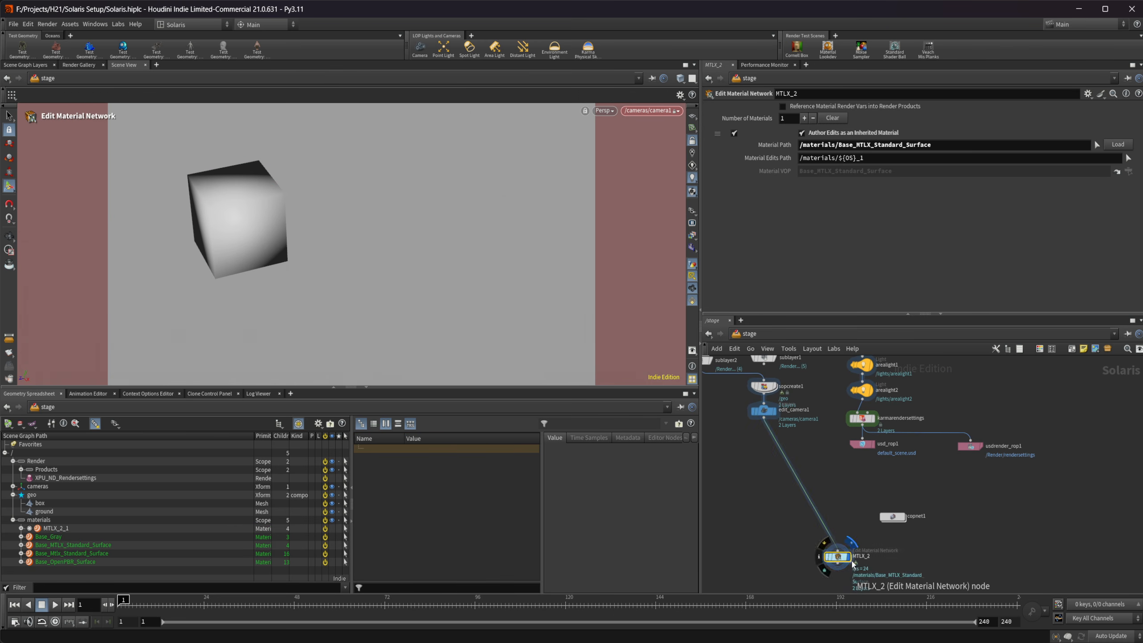
key("Delete")
Step: Select edit_camera1 and reframe the camera so the box sits near the centre, at about 3.91, 1.08, 5.48
middle_click_drag(757, 440, 808, 484)
left_click(819, 456)
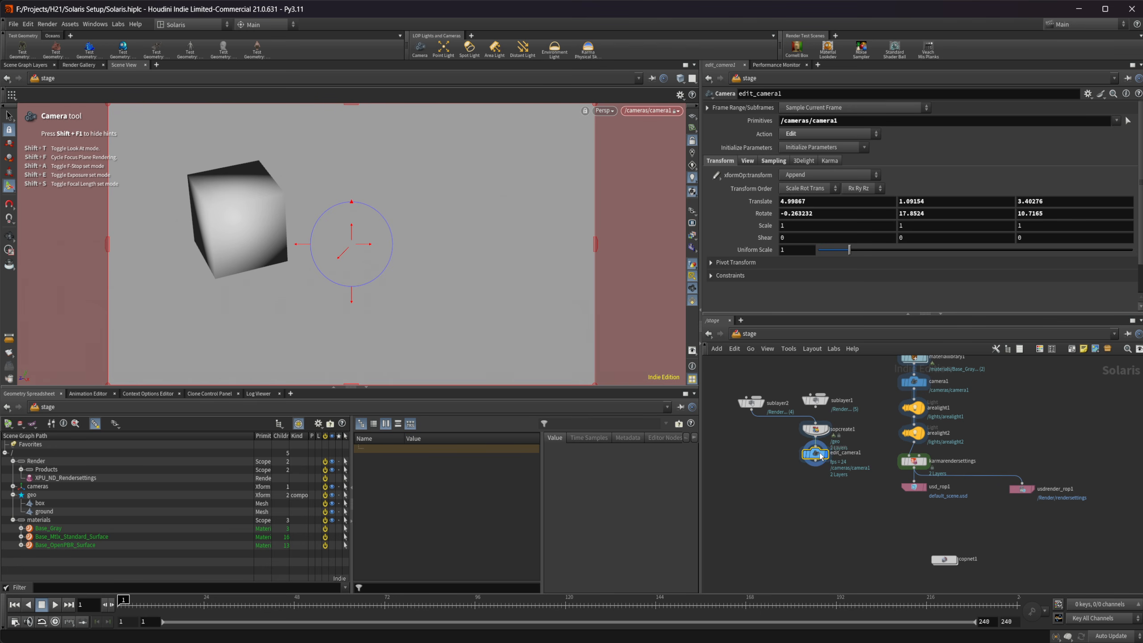
scroll(791, 455, "up", 3)
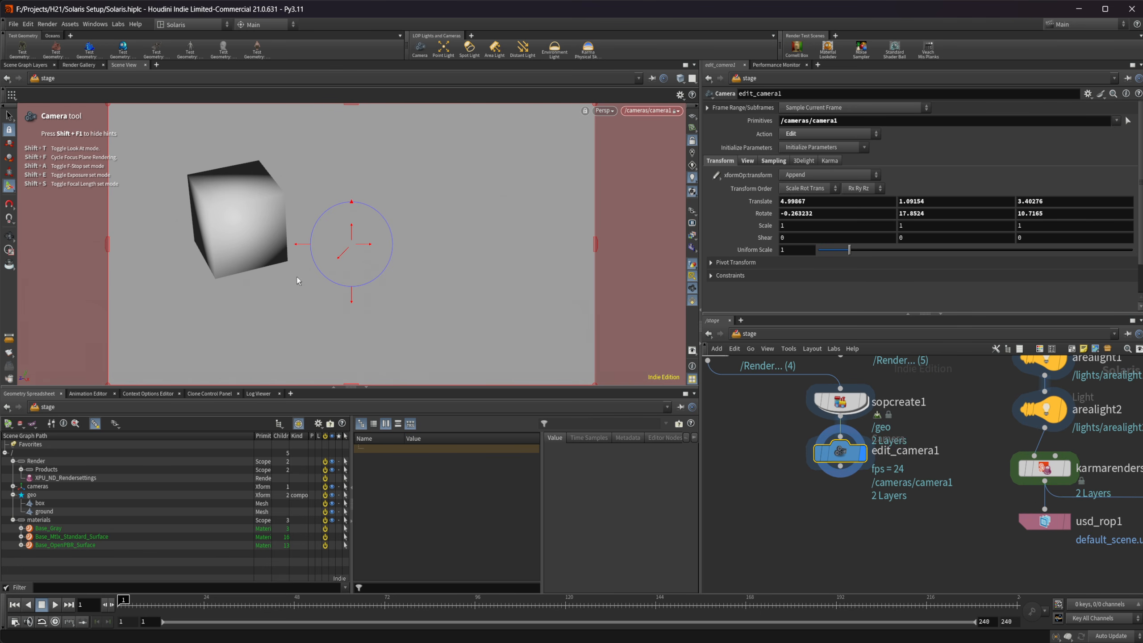
key("space")
middle_click_drag(275, 262, 398, 263)
scroll(421, 248, "down", 1)
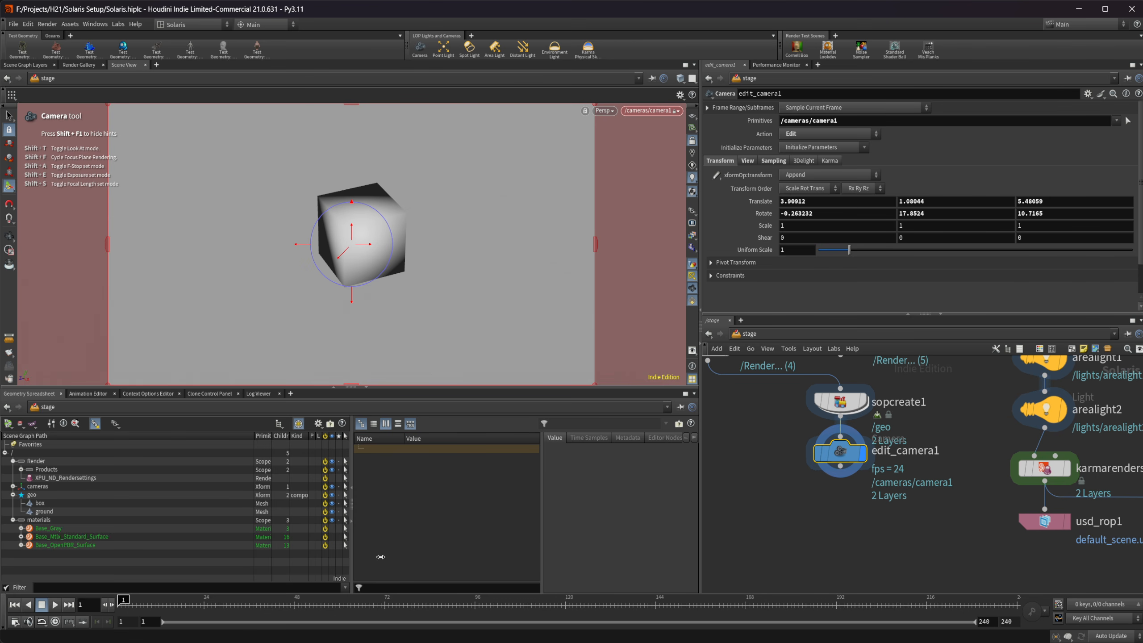
Step: Add an Edit Material Properties node directly after edit_camera1
key("Tab")
type("edit")
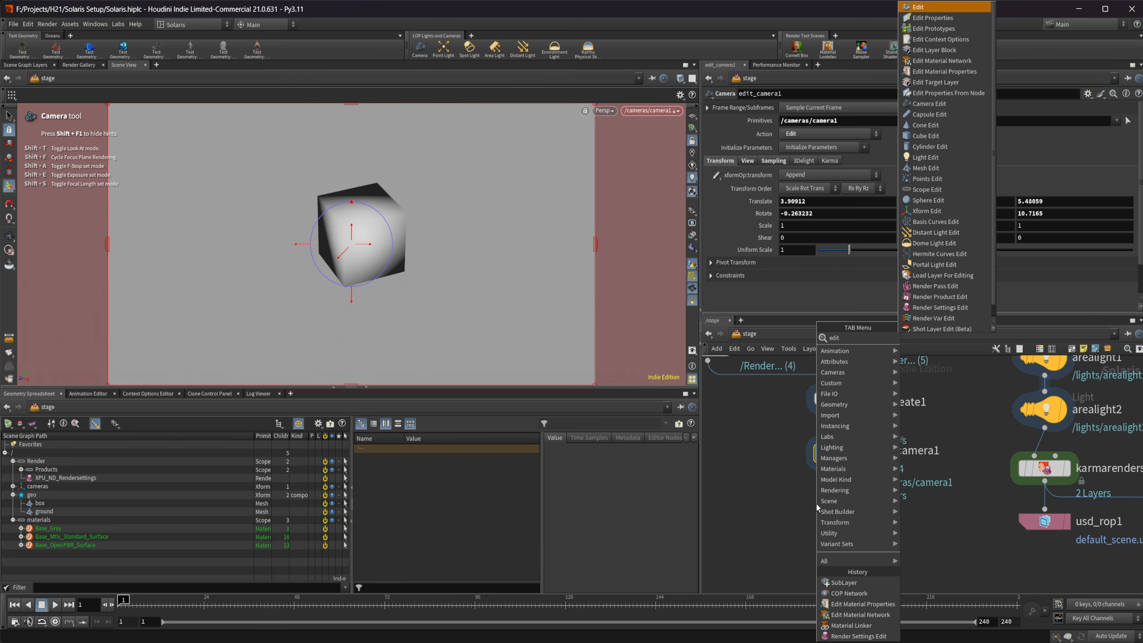
type(" mat")
key("Down")
key("Return")
key("Return")
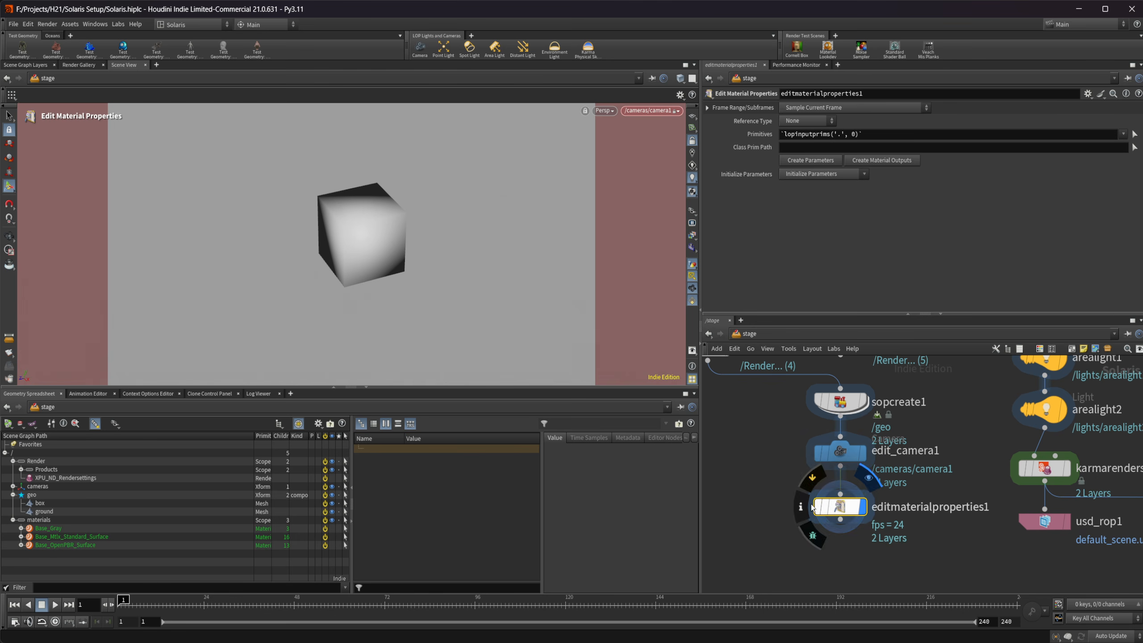
Step: Set editmaterialproperties1's Primitives to /materials/Base_Mtlx_Standard_Surface and its Reference Type to Reference
left_click(90, 537)
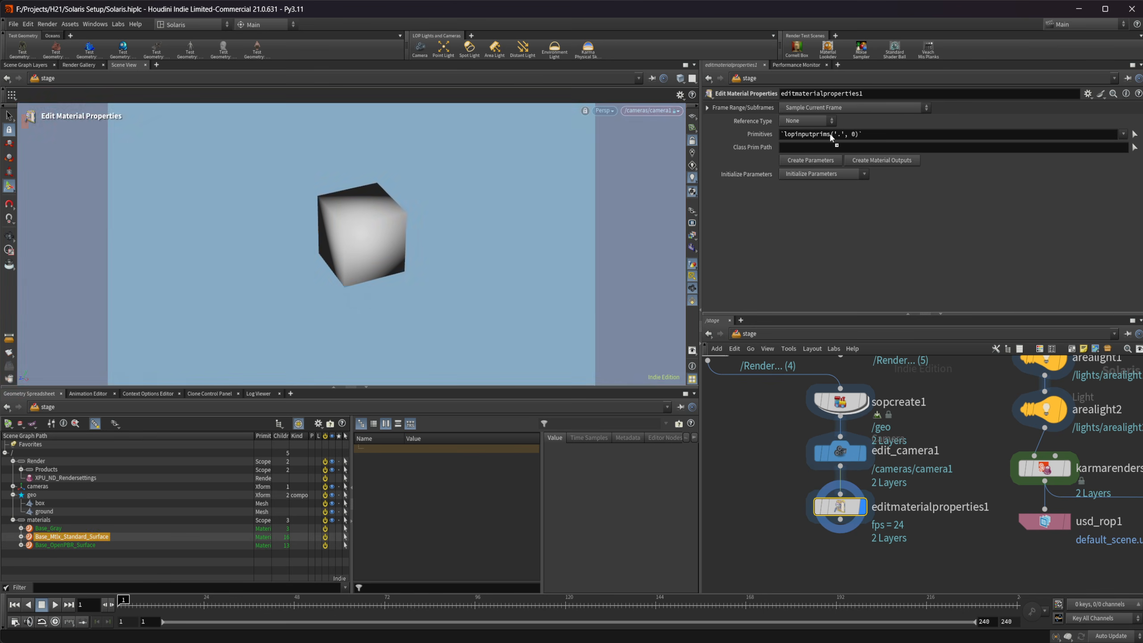
left_click_drag(831, 137, 831, 134)
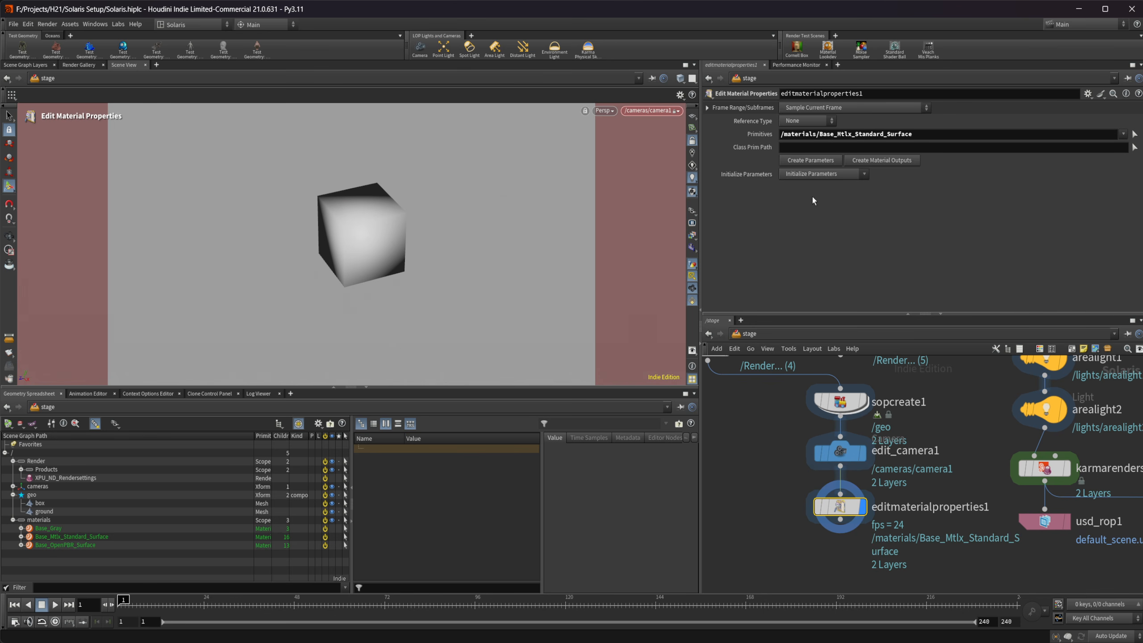
left_click(814, 121)
left_click(815, 141)
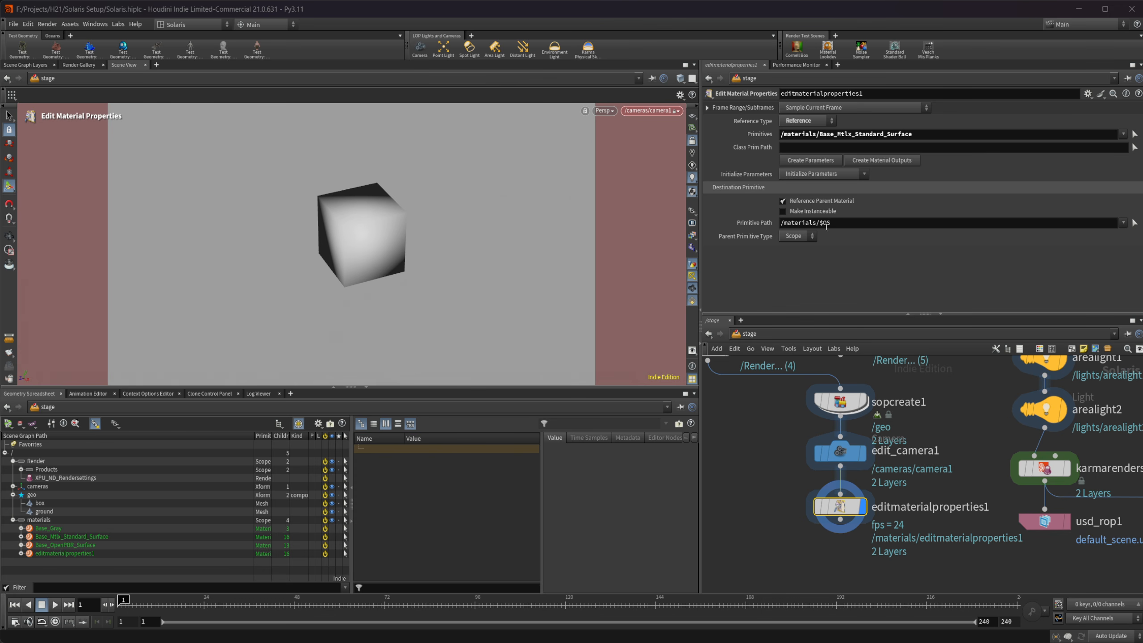
Step: Set the destination Primitive Path of editmaterialproperties1 to /materials/MTLX_2
left_click(825, 222)
key("BackSpace")
key("BackSpace")
key("BackSpace")
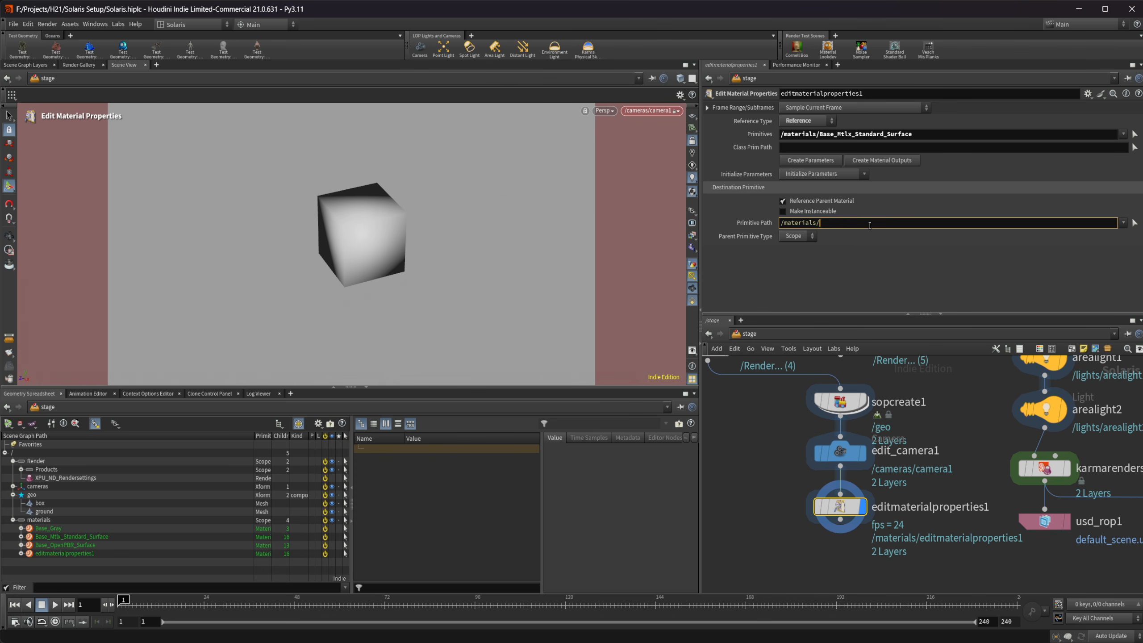
type("MTLX")
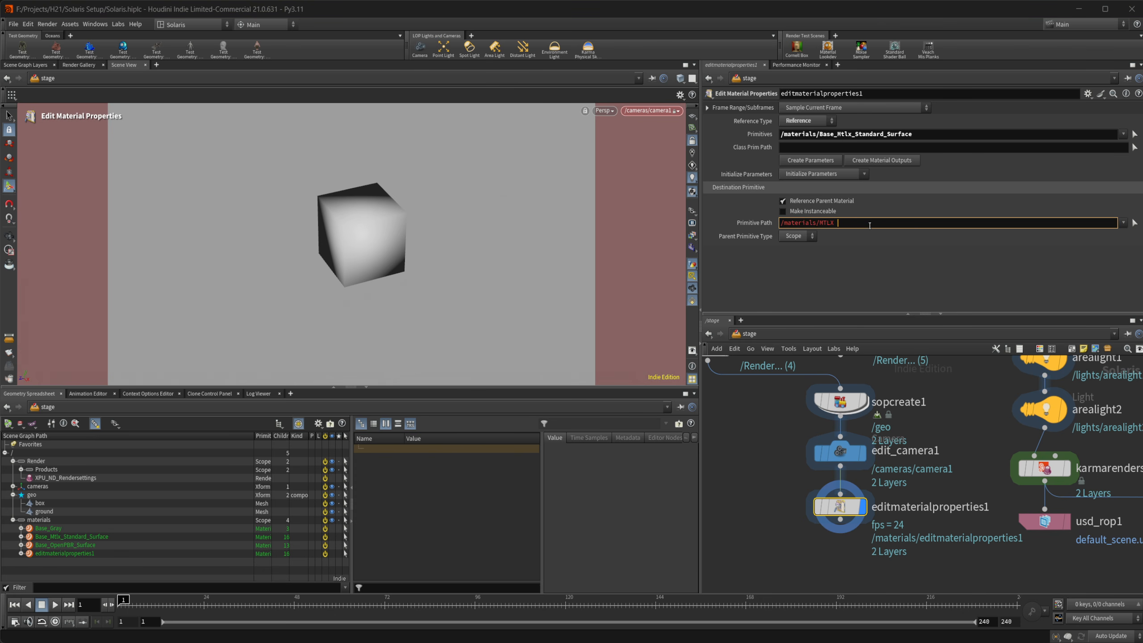
type("_2")
key("Return")
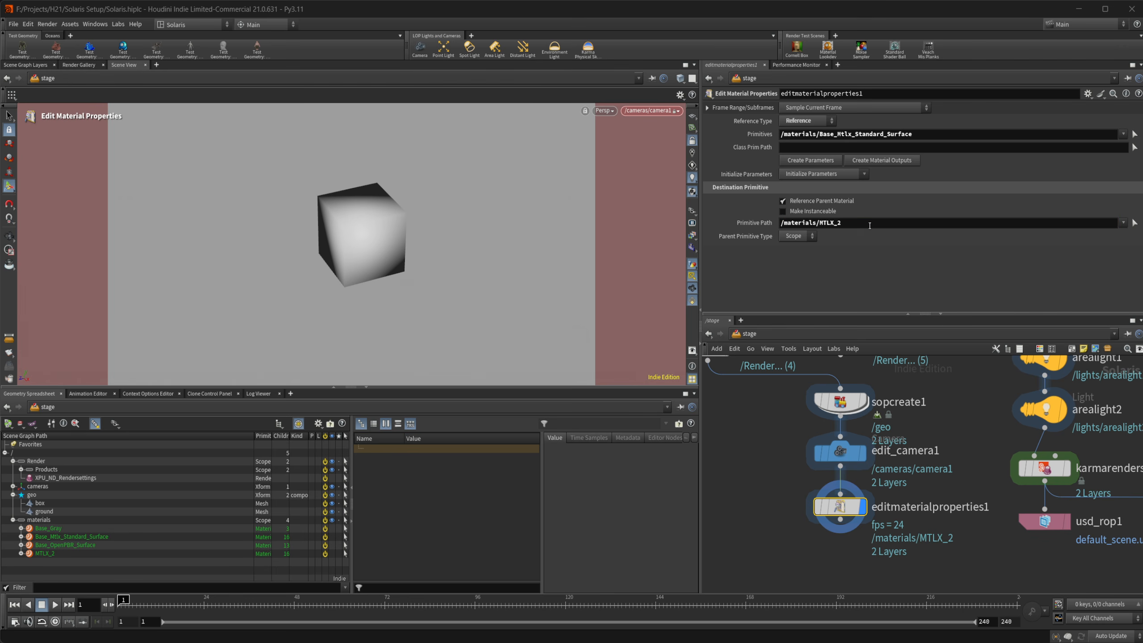
Step: Create the editable material parameters for MTLX_2 and expand the Base and Specular groups
left_click(809, 161)
scroll(778, 243, "down", 8)
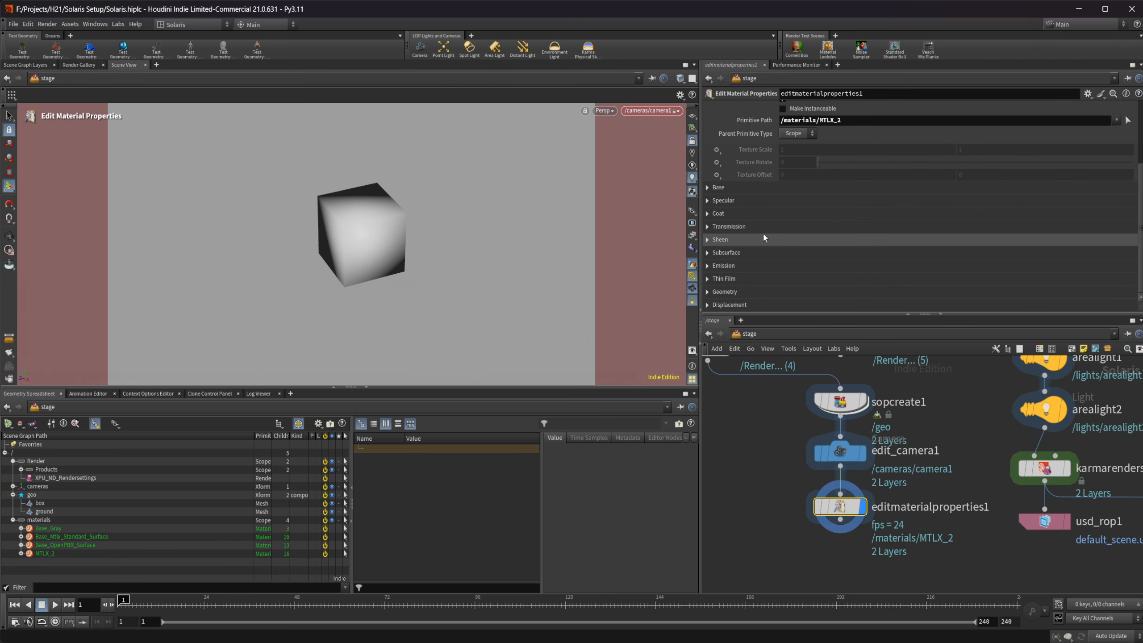
left_click(743, 188)
scroll(744, 194, "down", 4)
left_click(742, 216)
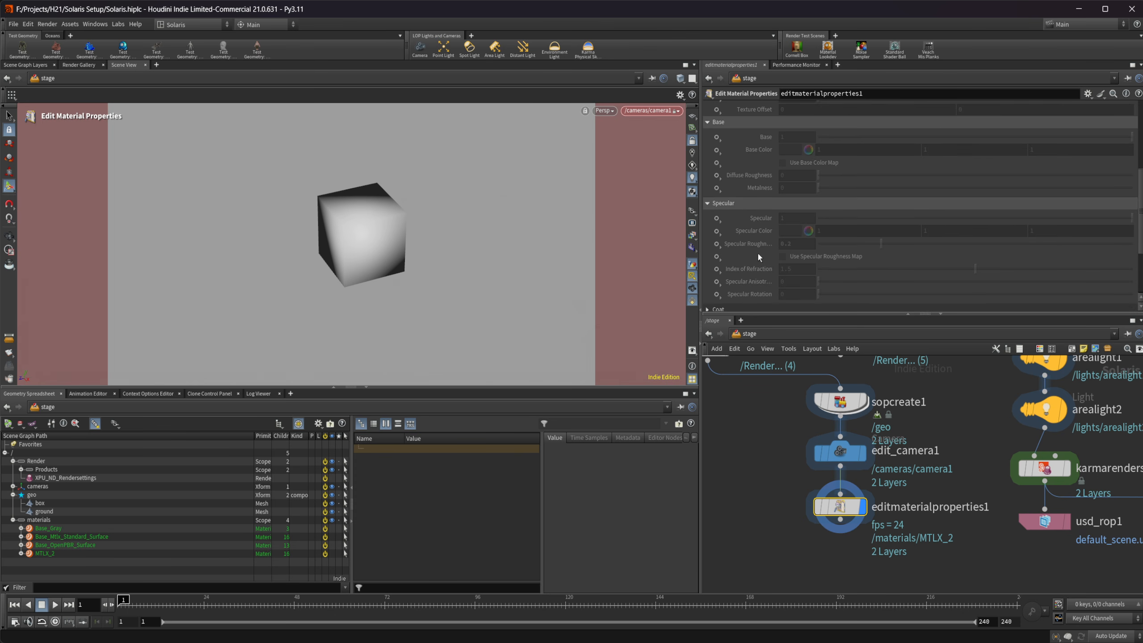
scroll(758, 255, "down", 4)
scroll(752, 240, "down", 1)
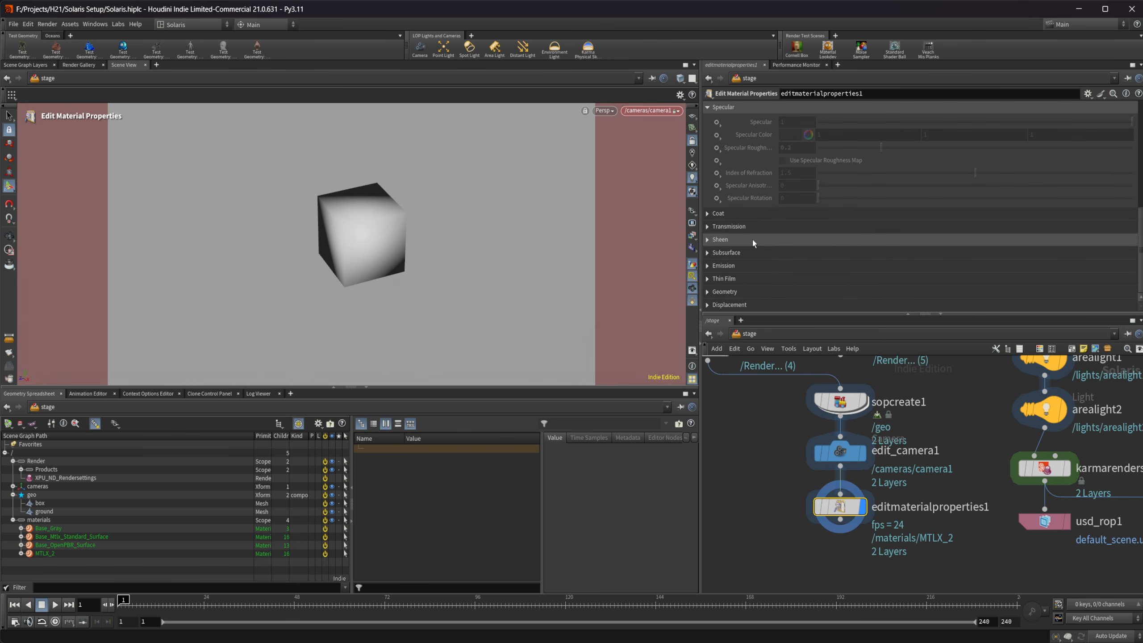
Step: Examine Base_Gray's MtlX Standard Surface shader inside materiallibrary1, and return to editmaterialproperties1 on the stage
middle_click_drag(1015, 400, 935, 465)
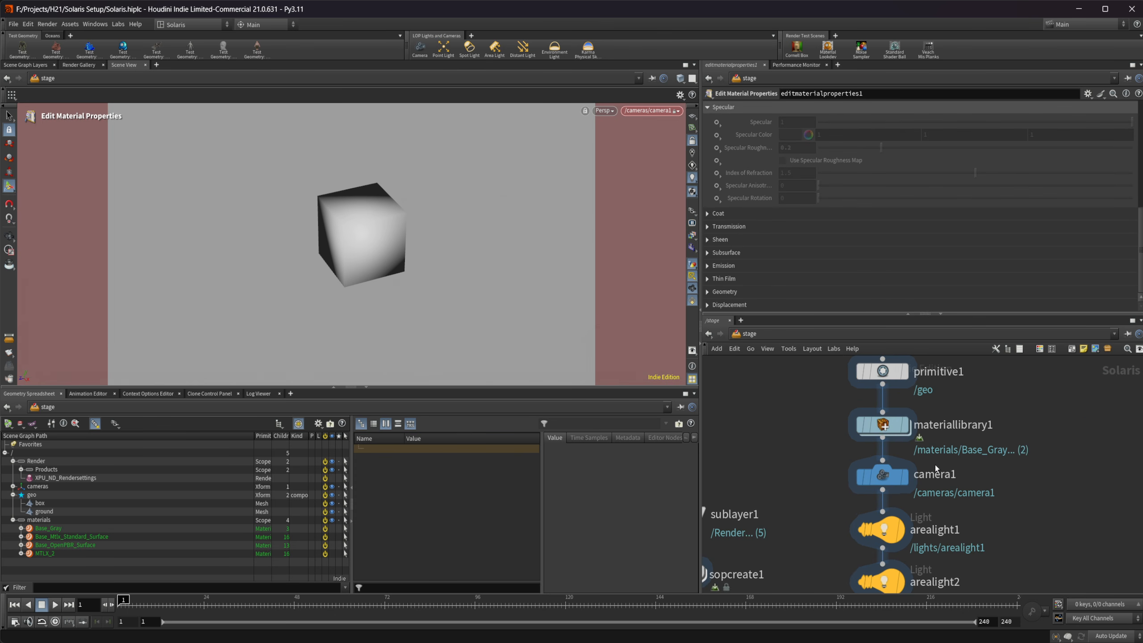
double_click(883, 426)
left_click(834, 436)
double_click(833, 439)
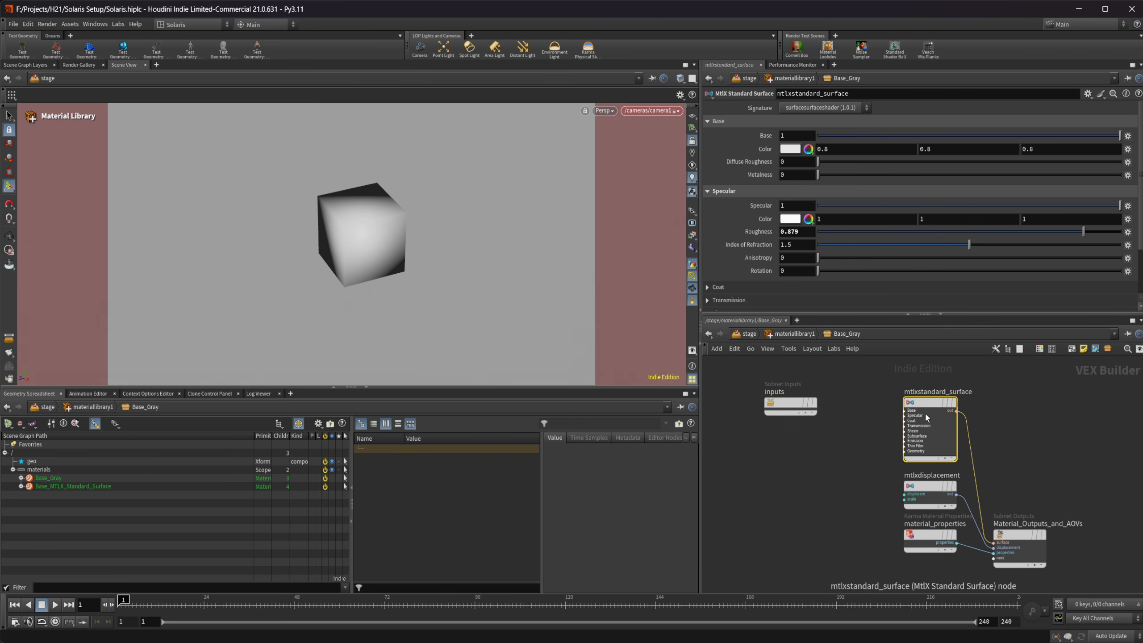
left_click(750, 333)
middle_click_drag(945, 450, 924, 376)
left_click(829, 491)
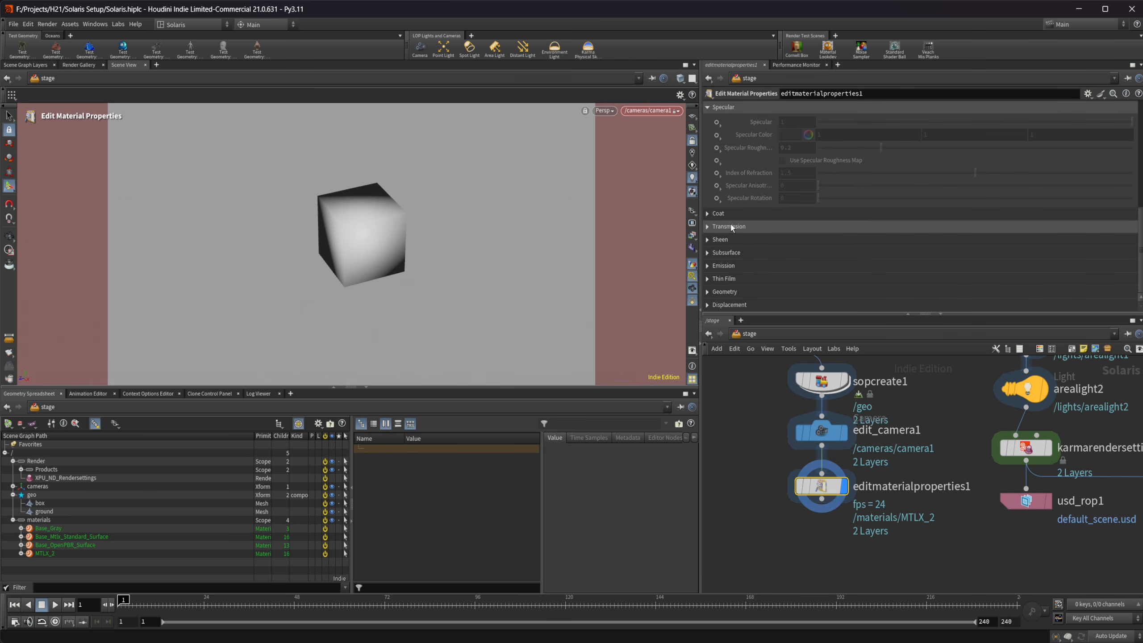
Step: Set Use Base Color Map to Set or Create for MTLX_2, and leave the map toggle off
scroll(731, 198, "up", 1)
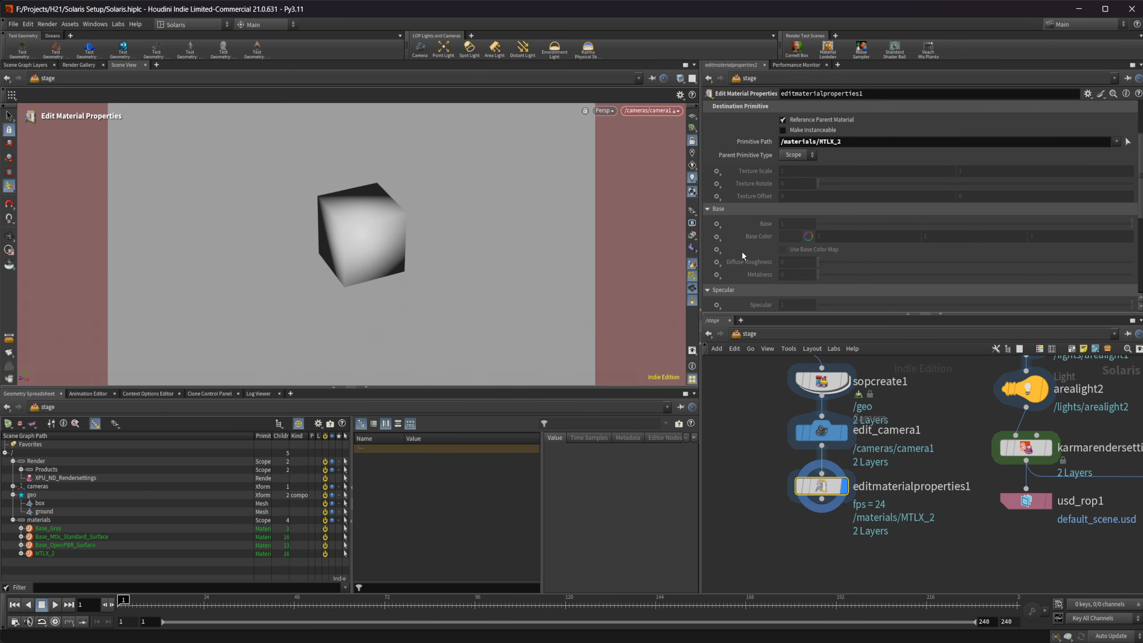
left_click(717, 249)
left_click(721, 261)
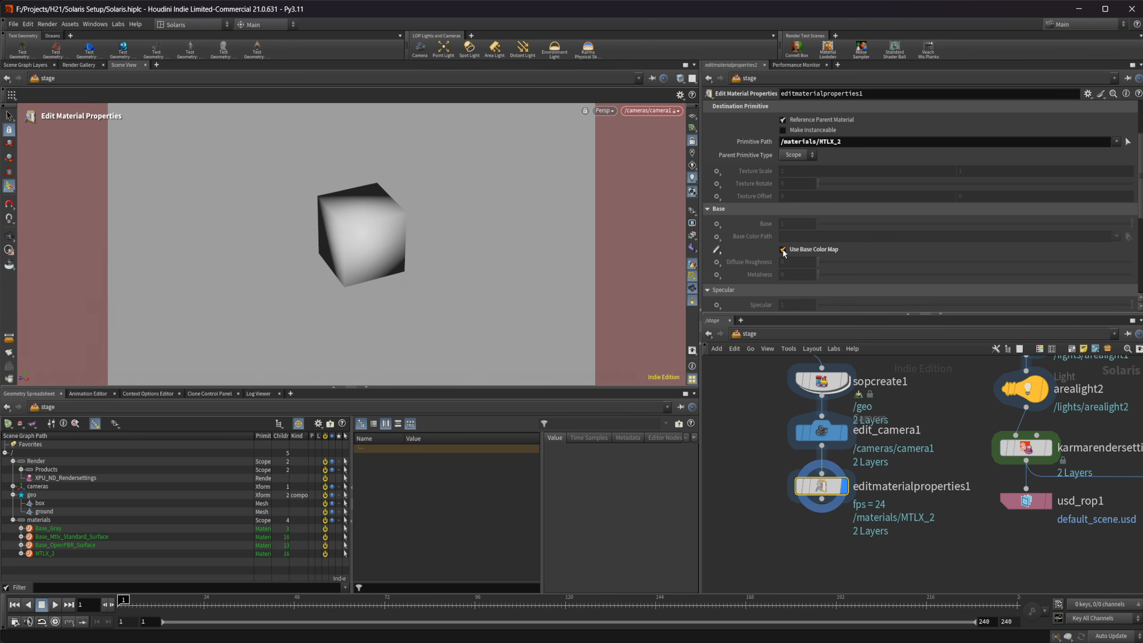
left_click(783, 250)
left_click(783, 249)
Step: Set MTLX_2's Base Color to Set or Create, with a pink value of 1, 0, 0.5
left_click(716, 236)
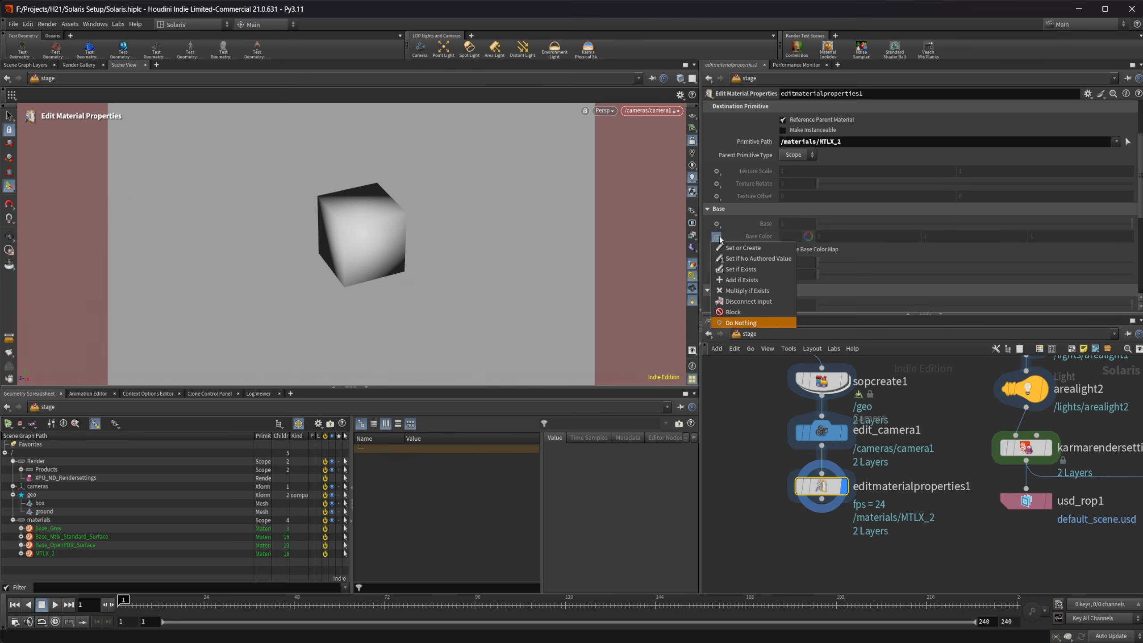
left_click(721, 249)
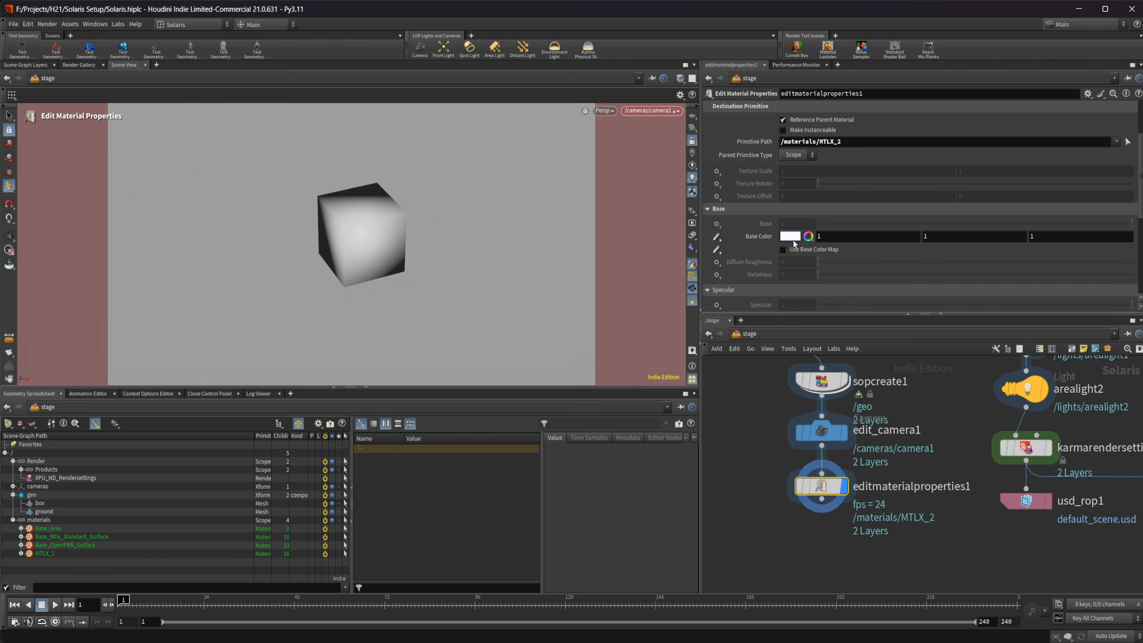
left_click(789, 236)
left_click(906, 180)
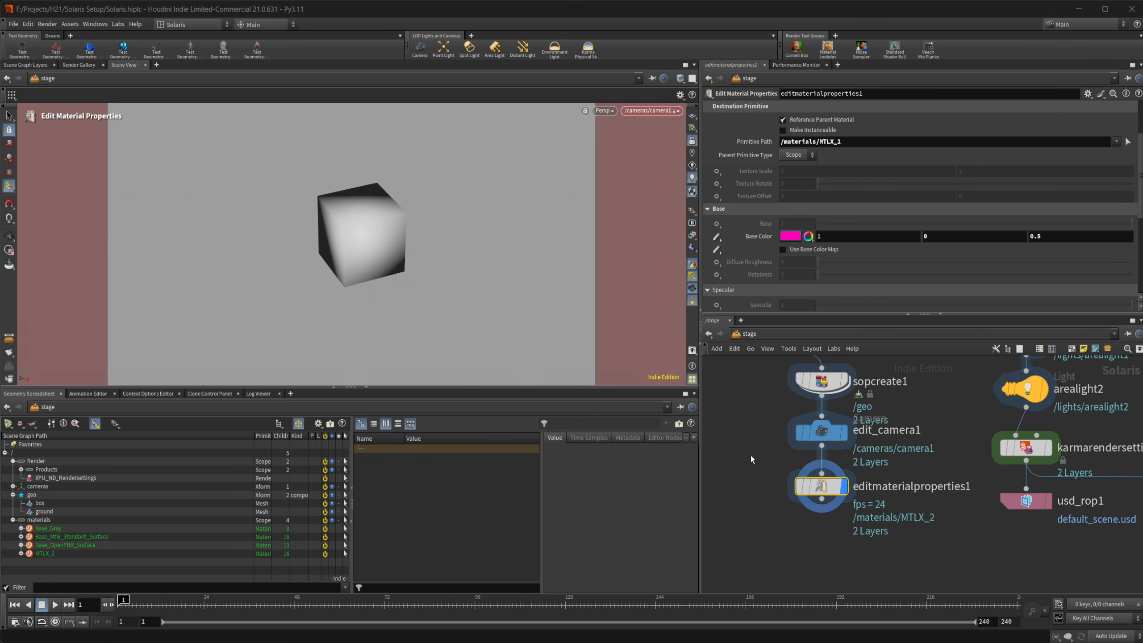
Step: Add a Material Linker node directly after editmaterialproperties1 in the stage network
key("Tab")
type("matlin")
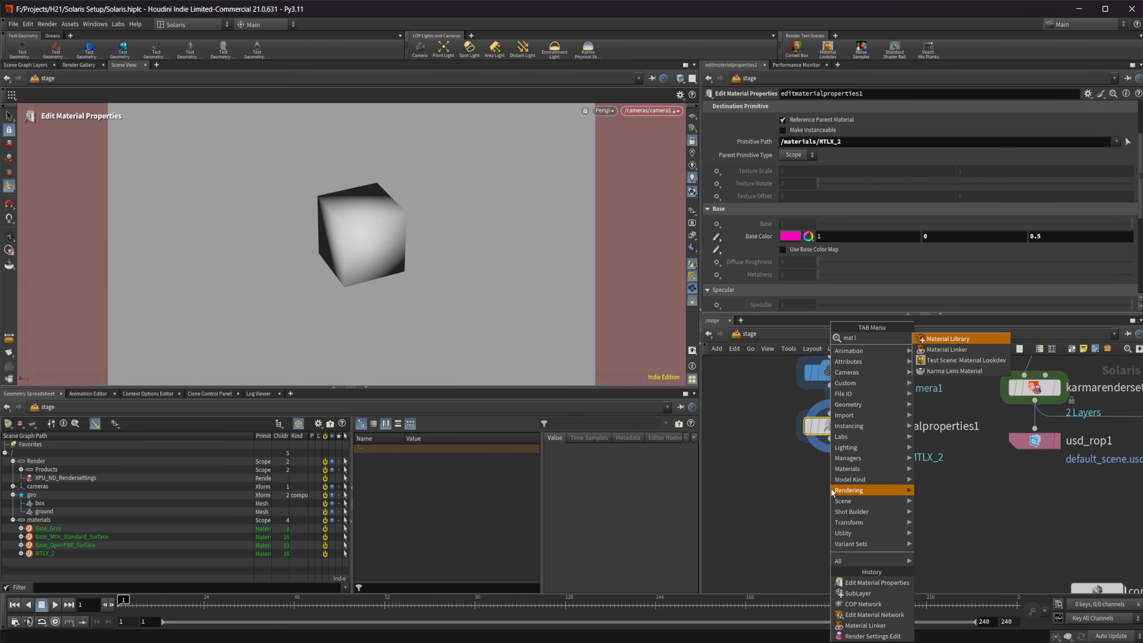
key("Return")
left_click(832, 492)
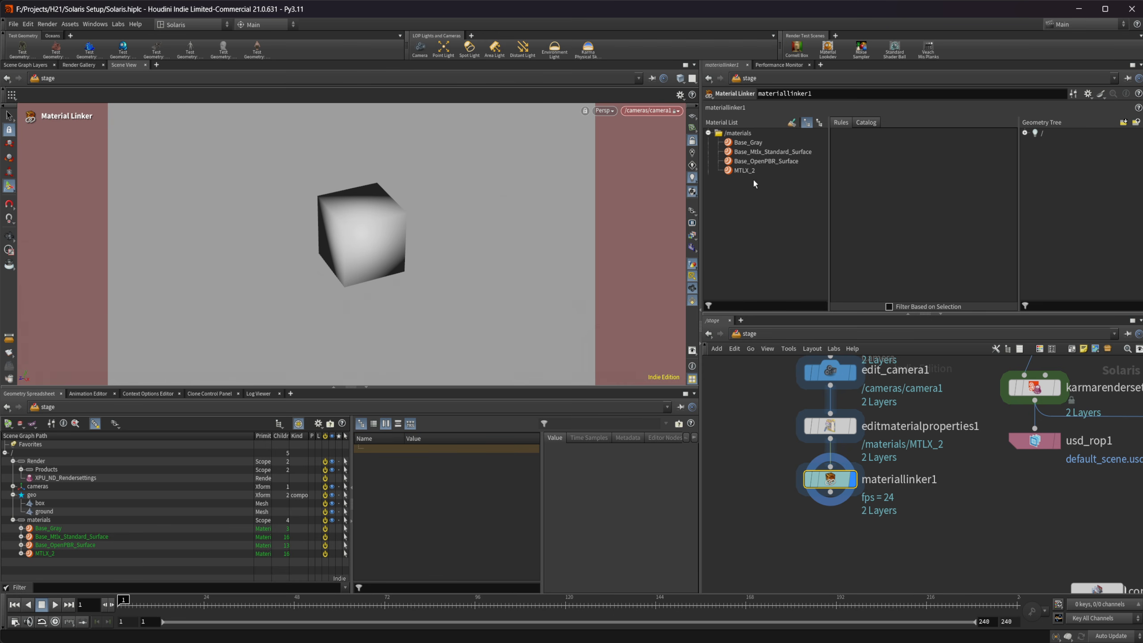
Step: Assign MTLX_2 to /geo/box and Base_Gray to /geo/ground in materiallinker1
left_click_drag(772, 171, 931, 174)
left_click(1025, 132)
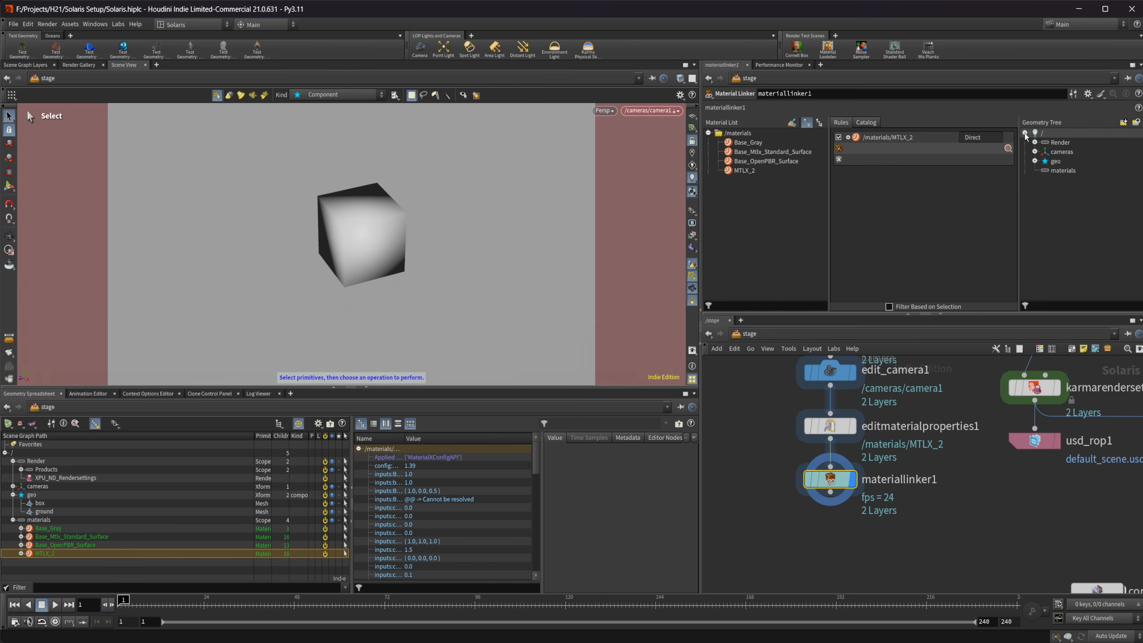
left_click(1035, 161)
left_click_drag(1066, 171, 857, 149)
left_click_drag(747, 144, 867, 184)
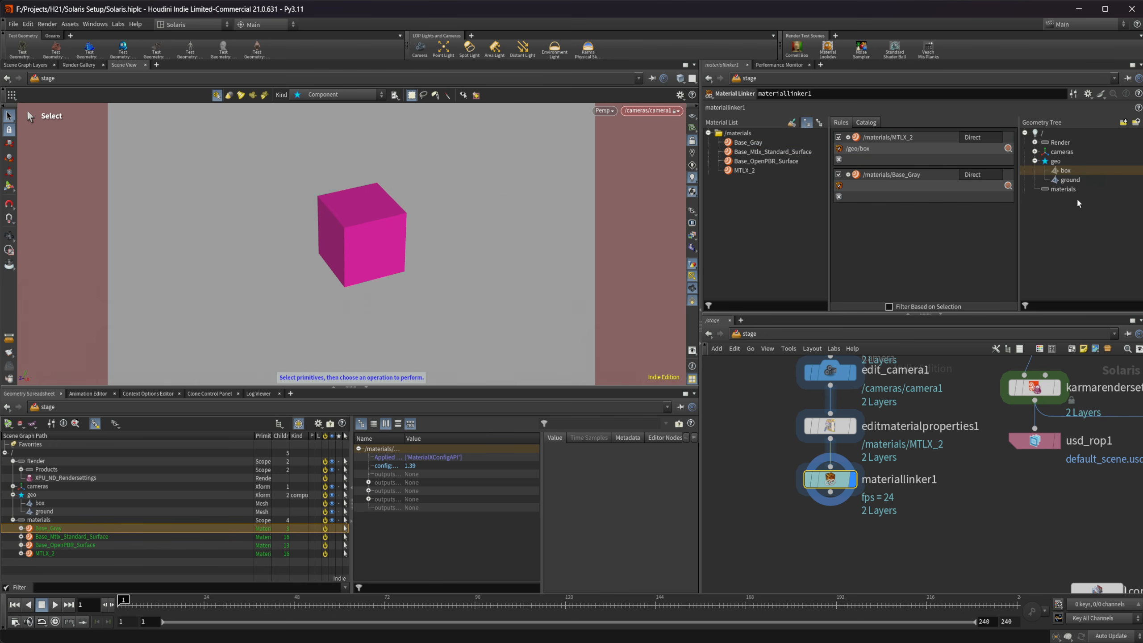
left_click_drag(1085, 180, 921, 185)
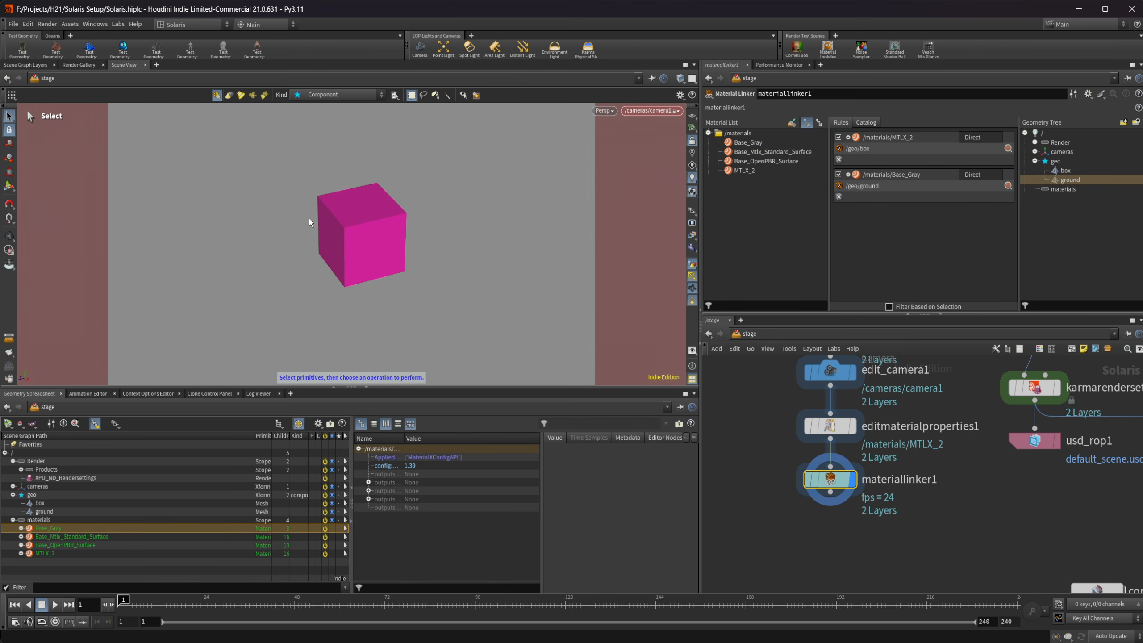
Step: Switch the Base Color override in editmaterialproperties1 to Do Nothing, and restore it to Set or Create
left_click(830, 425)
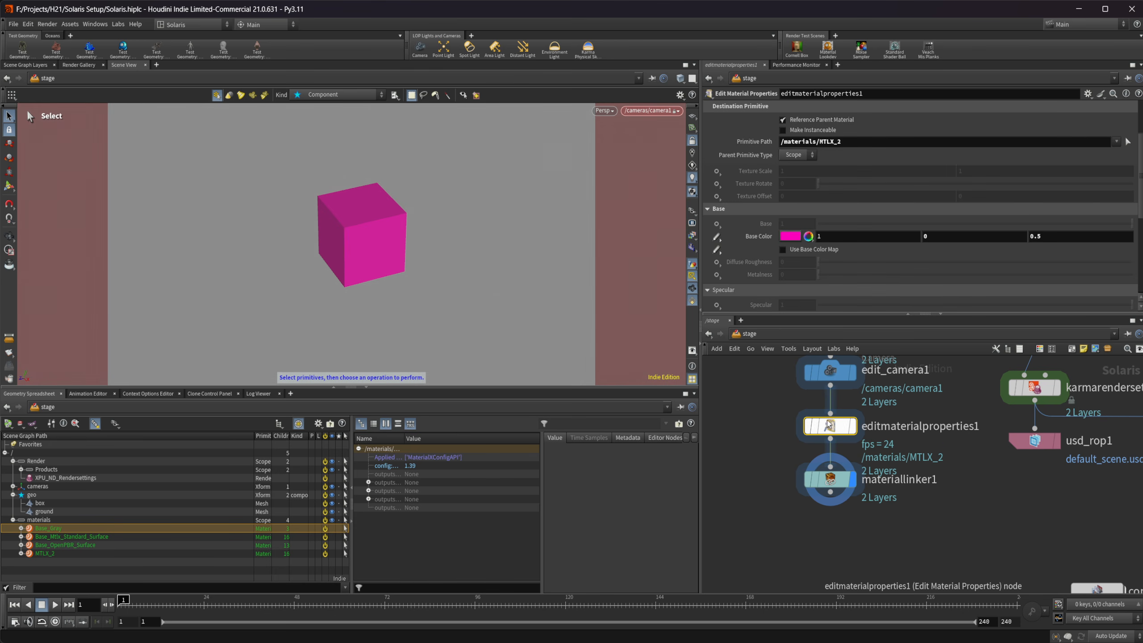
left_click(716, 237)
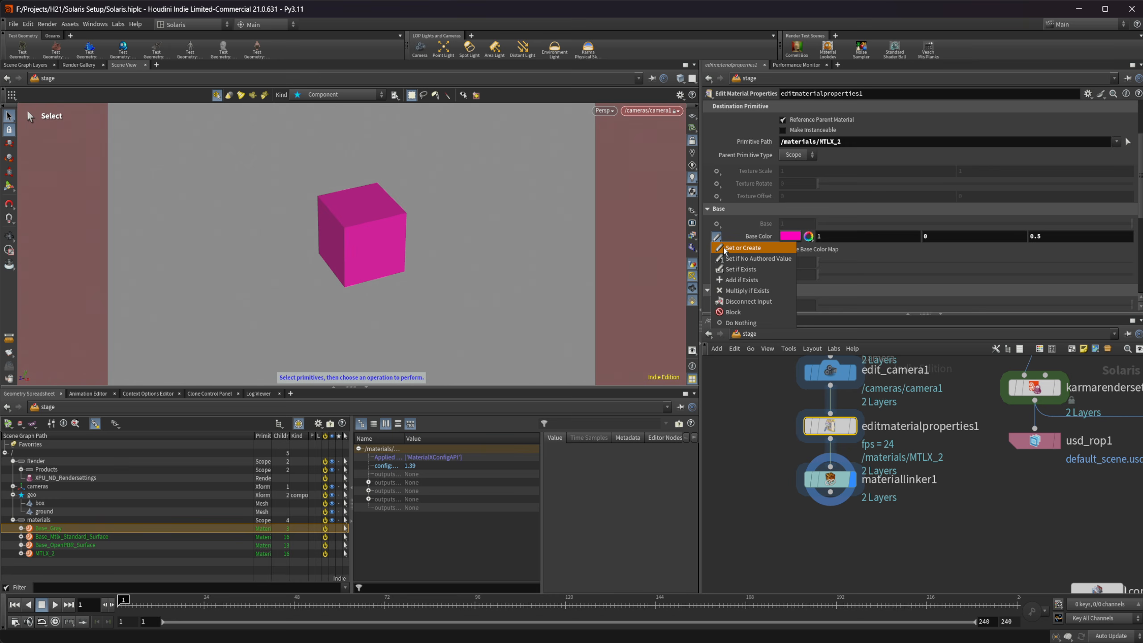
left_click(742, 323)
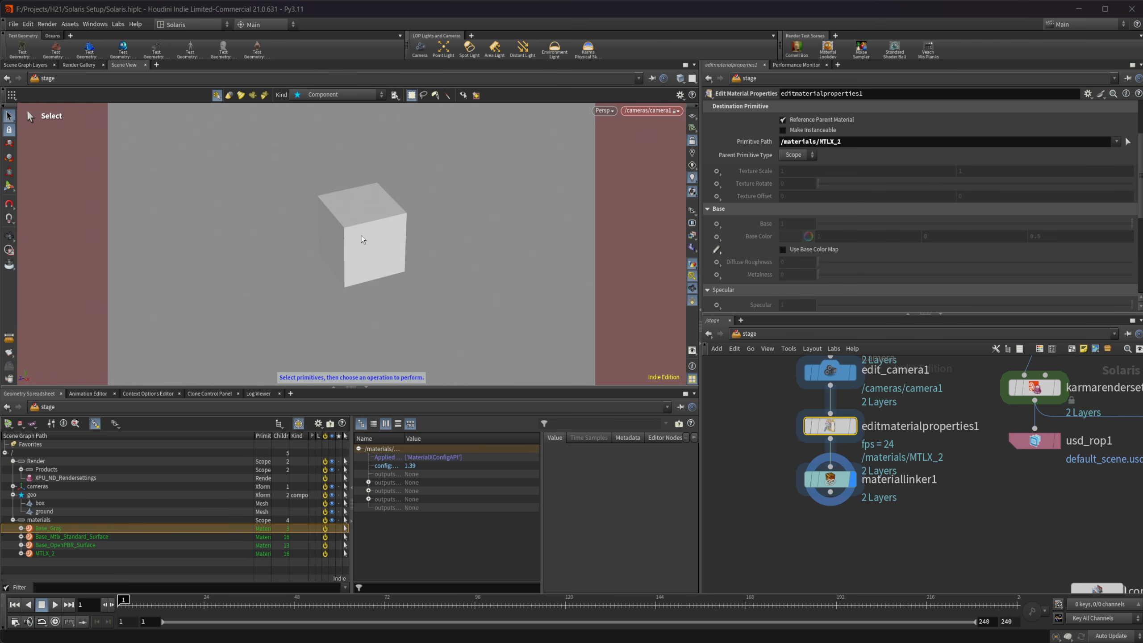
left_click(717, 249)
left_click(715, 236)
left_click(767, 235)
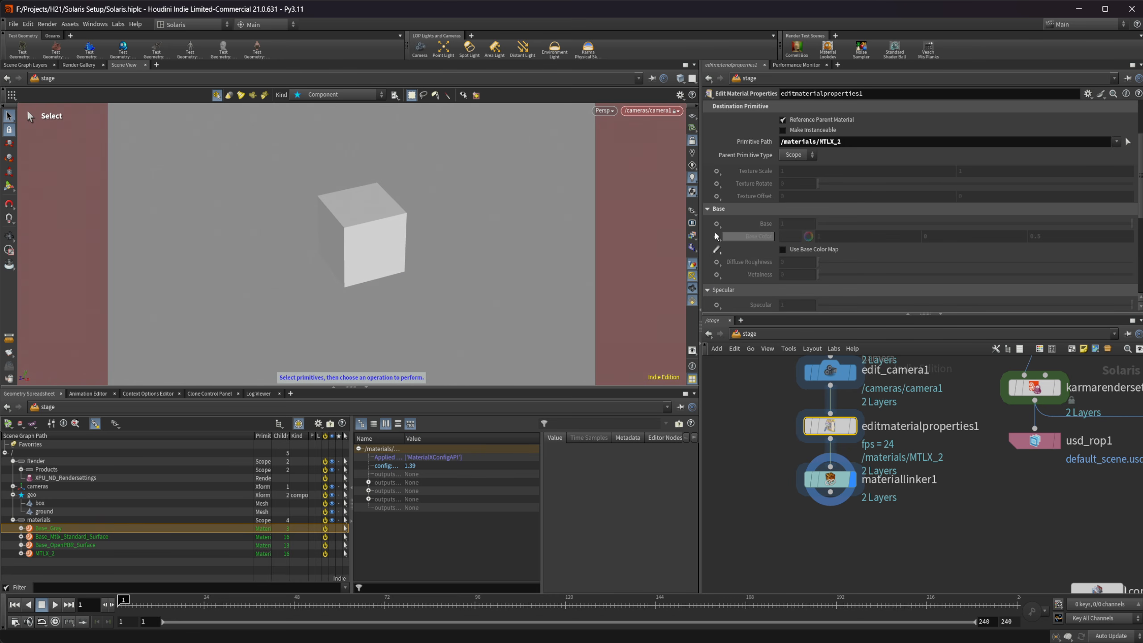
left_click(713, 235)
left_click(742, 248)
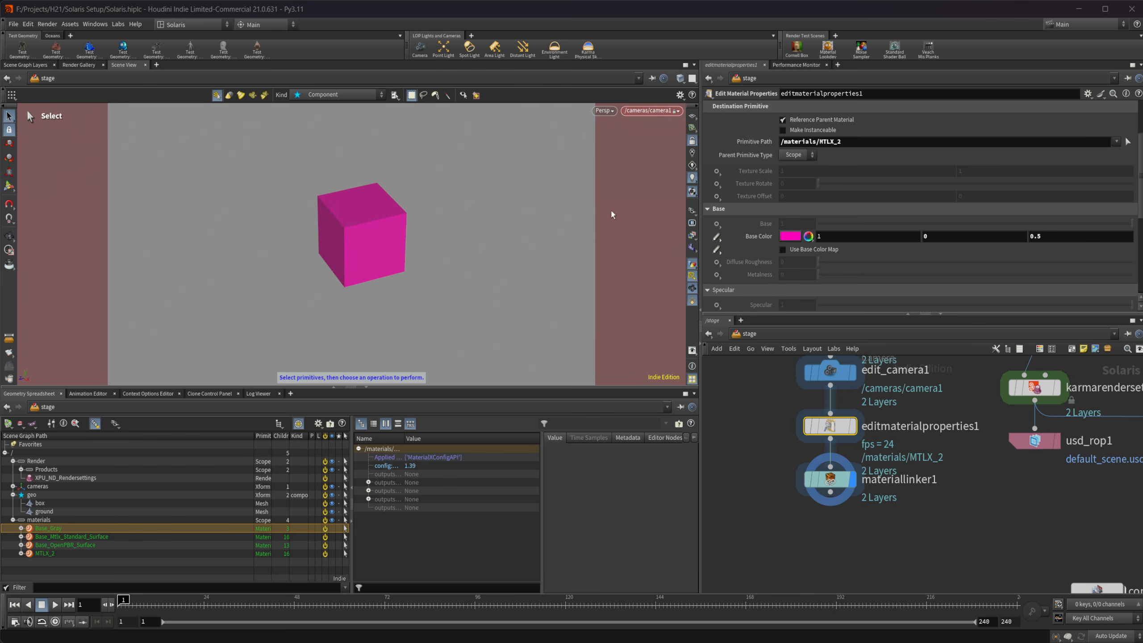
Step: Enable Use Base Color Map on MTLX_2 and set Base Color Path to $HIP/comp/noise.exr.rat using Set or Create
left_click(810, 250)
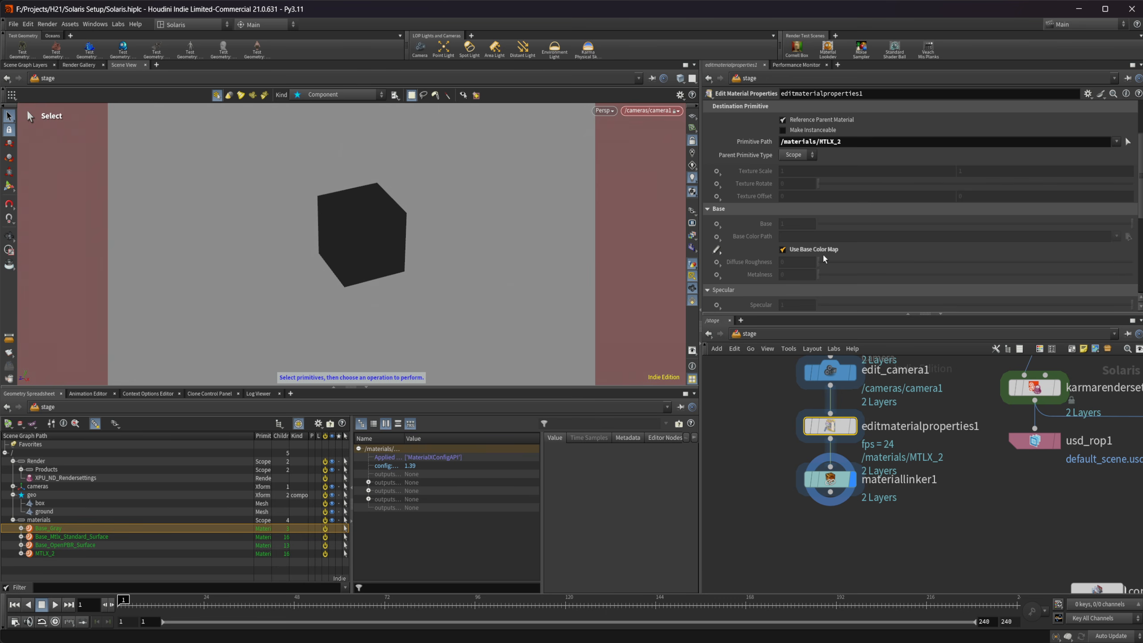
left_click(717, 235)
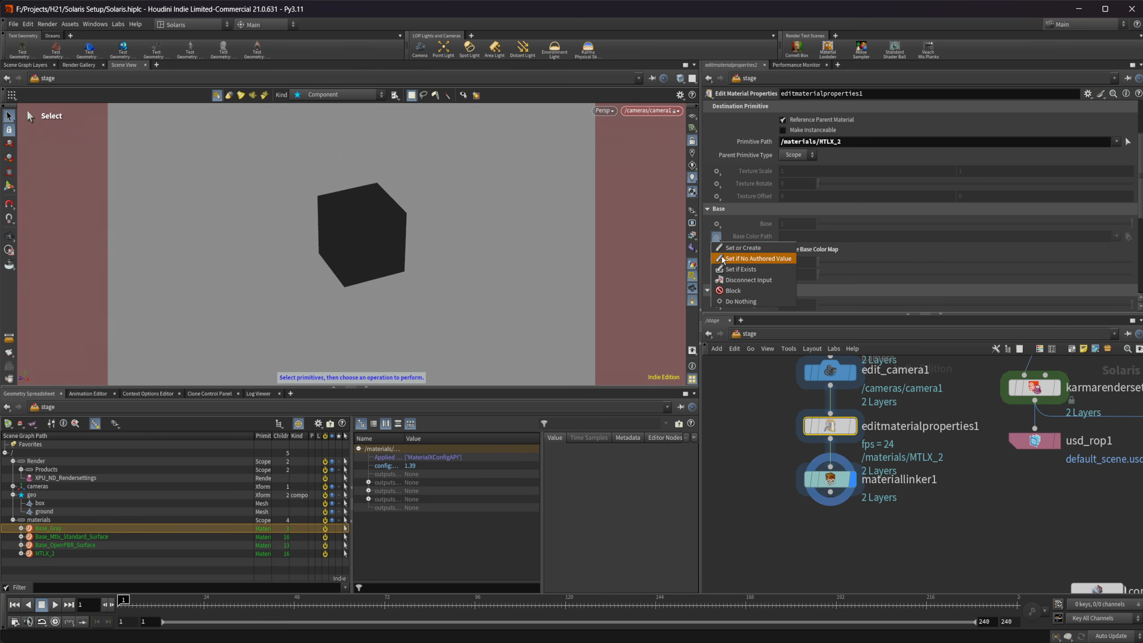
left_click(743, 248)
left_click(1128, 237)
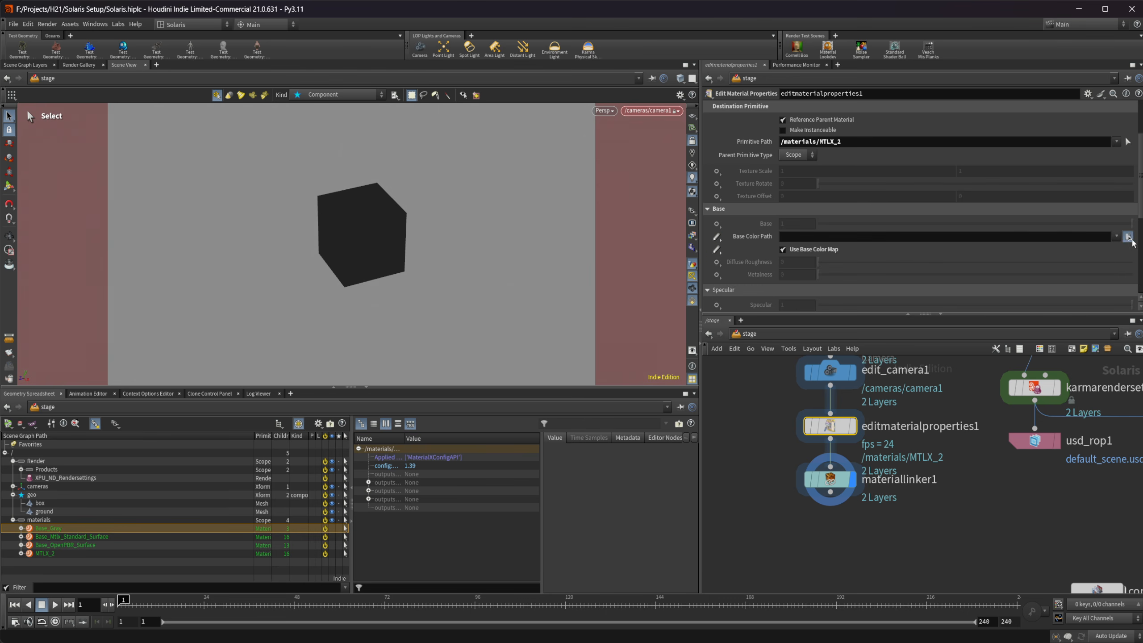
left_click(504, 436)
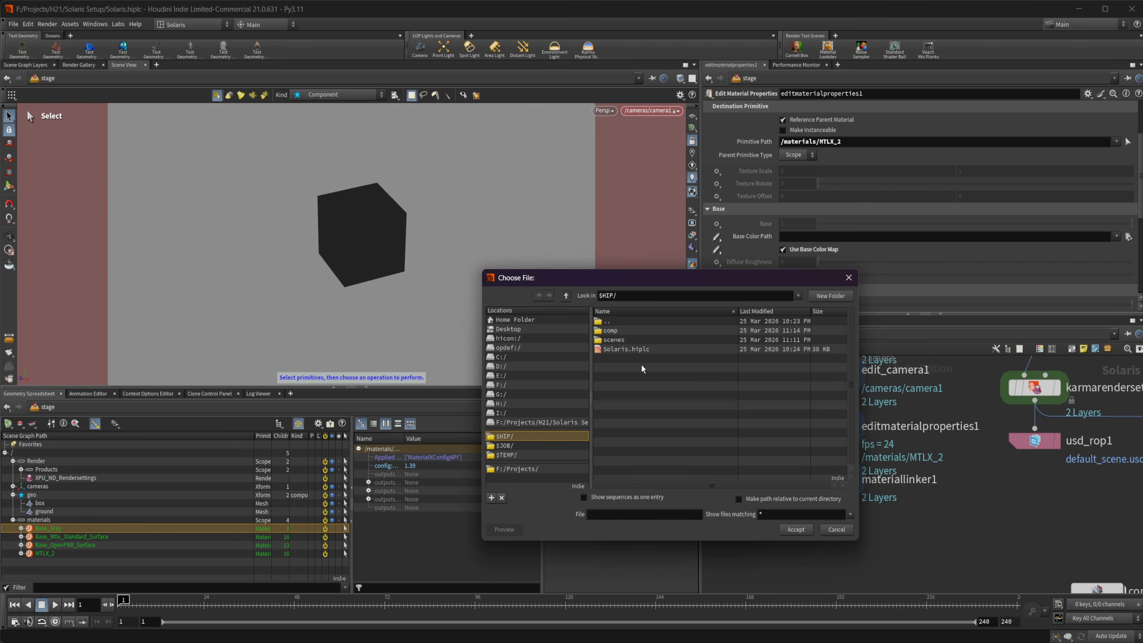
double_click(611, 330)
left_click(625, 340)
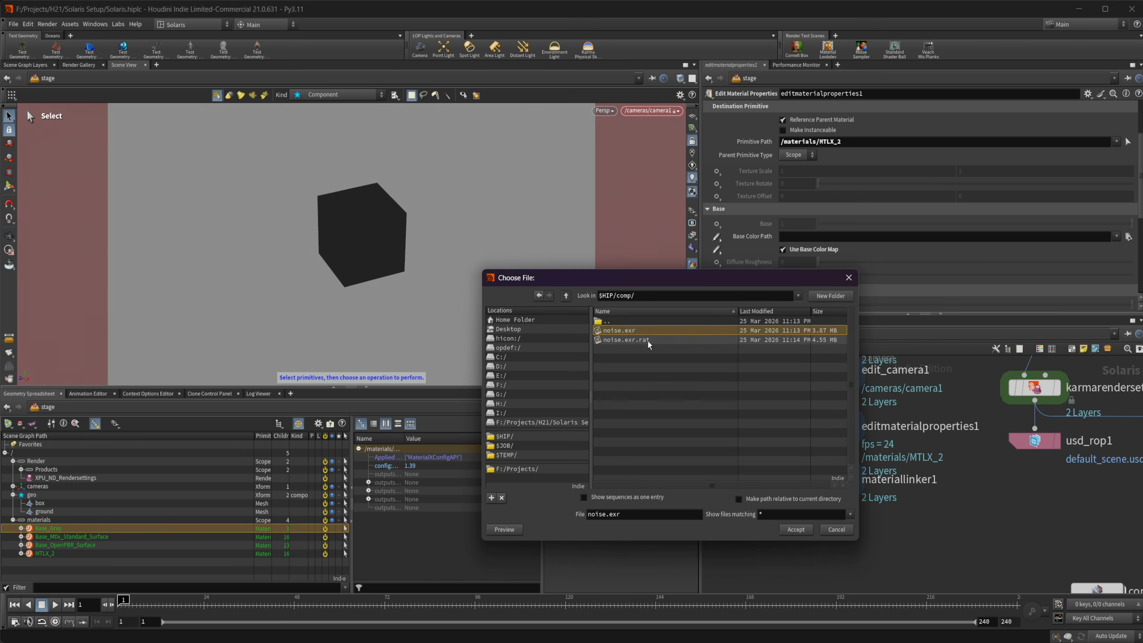
left_click(796, 530)
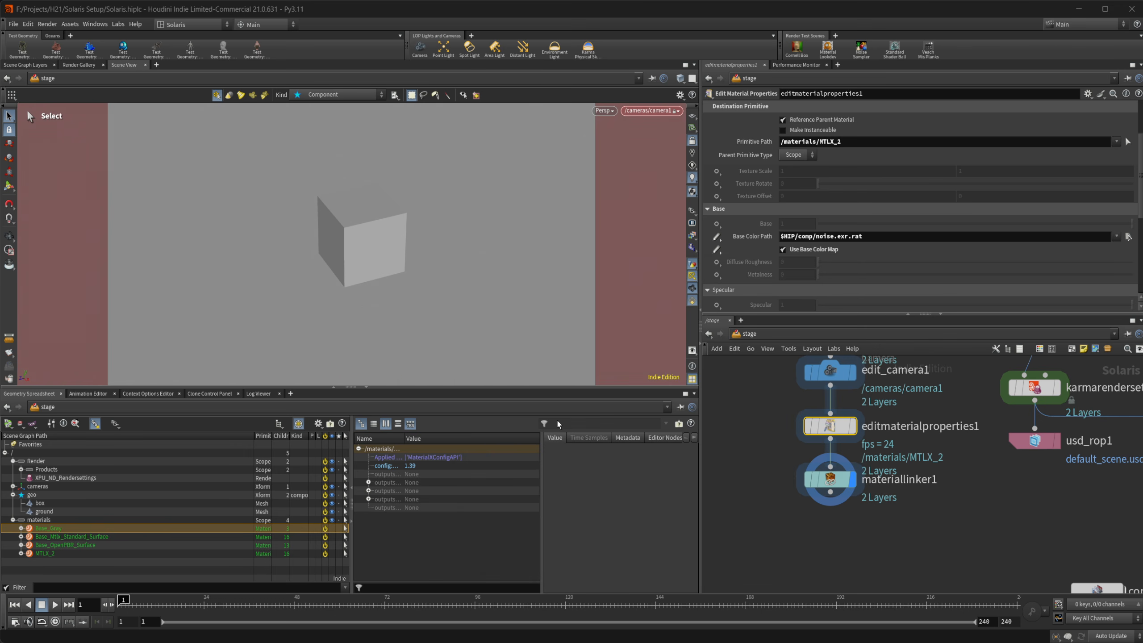
Step: Render the viewport through Karma XPU and review the parameters of editmaterialproperties1
left_click(605, 110)
left_click(621, 172)
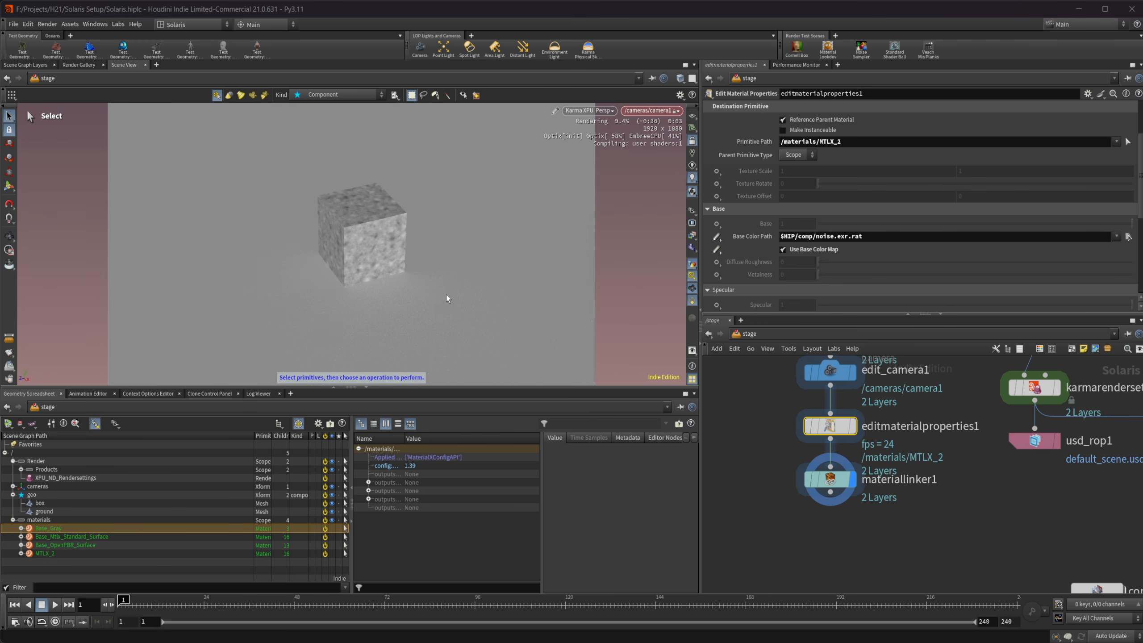
scroll(810, 223, "up", 5)
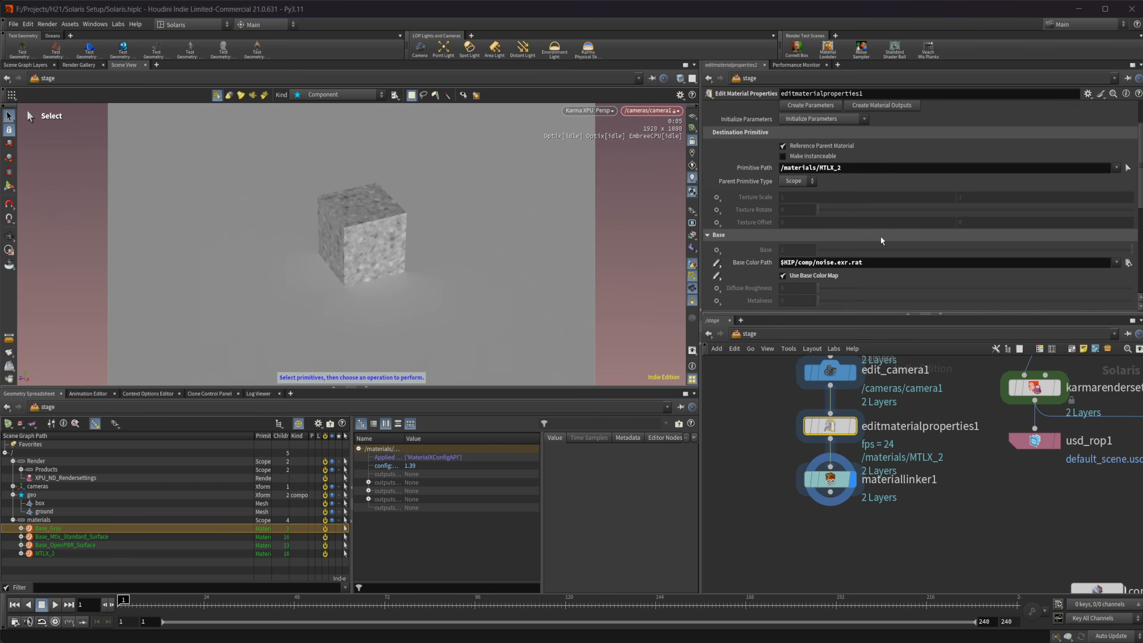
scroll(750, 247, "down", 1)
scroll(738, 250, "up", 1)
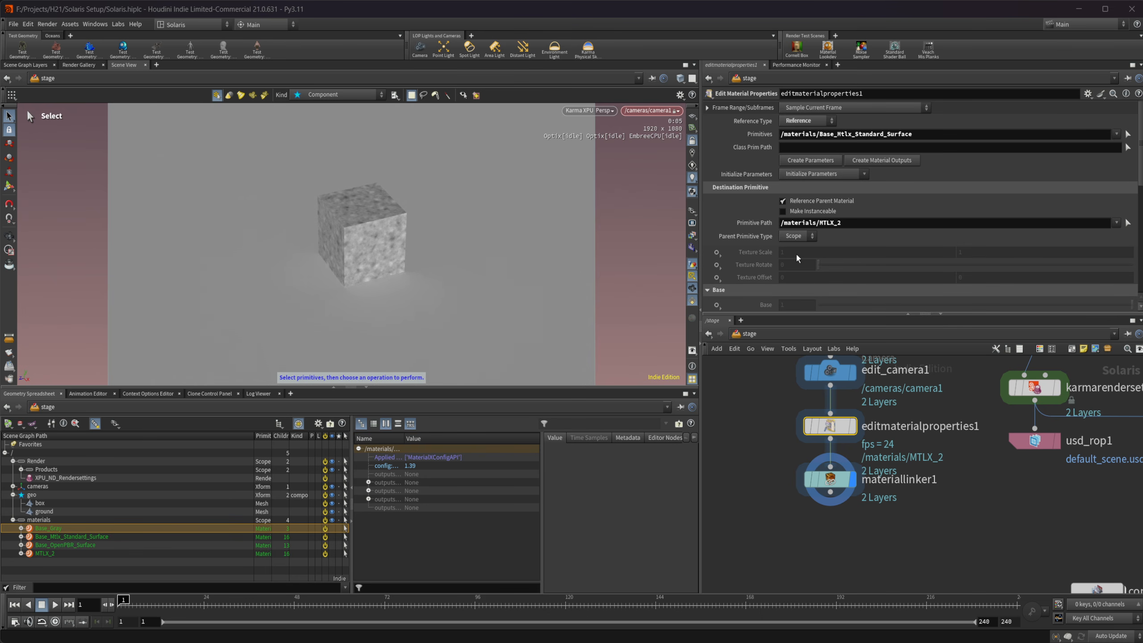
scroll(797, 258, "down", 2)
scroll(740, 279, "down", 1)
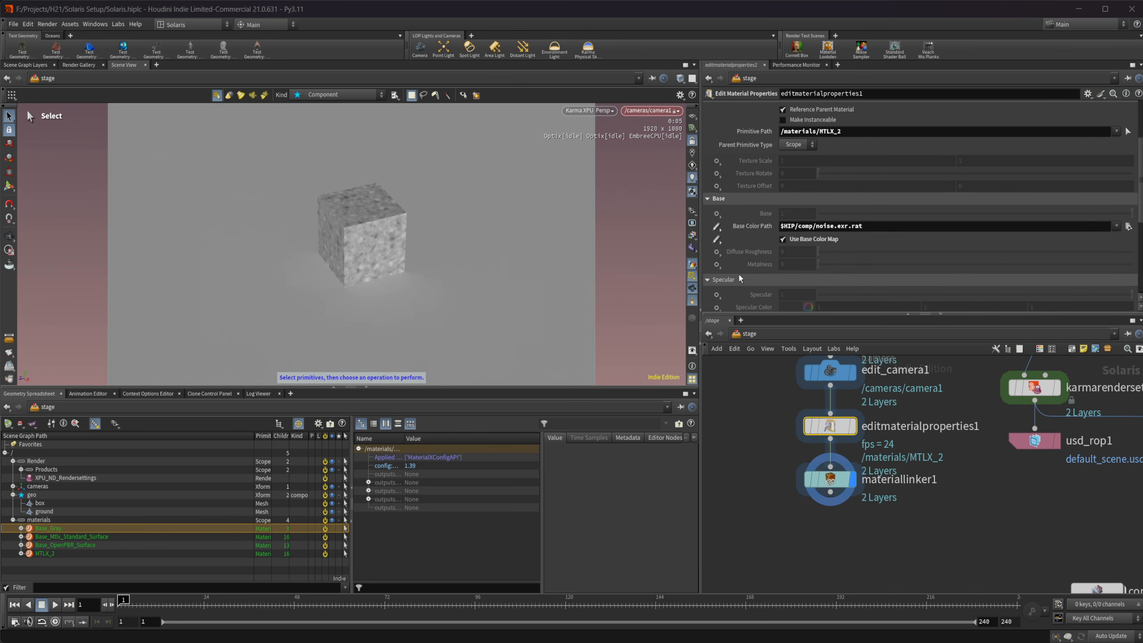
Step: Add an unconnected Edit Material Network node below materiallinker1 in the stage network
middle_click_drag(949, 472, 918, 528)
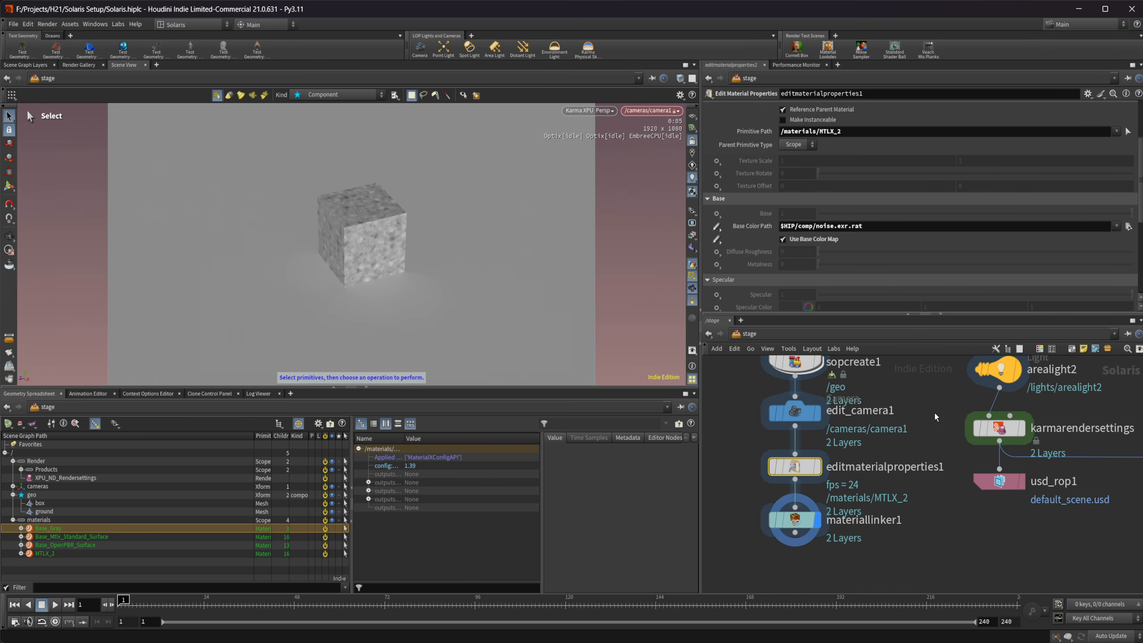
scroll(876, 534, "down", 5)
scroll(875, 534, "down", 1)
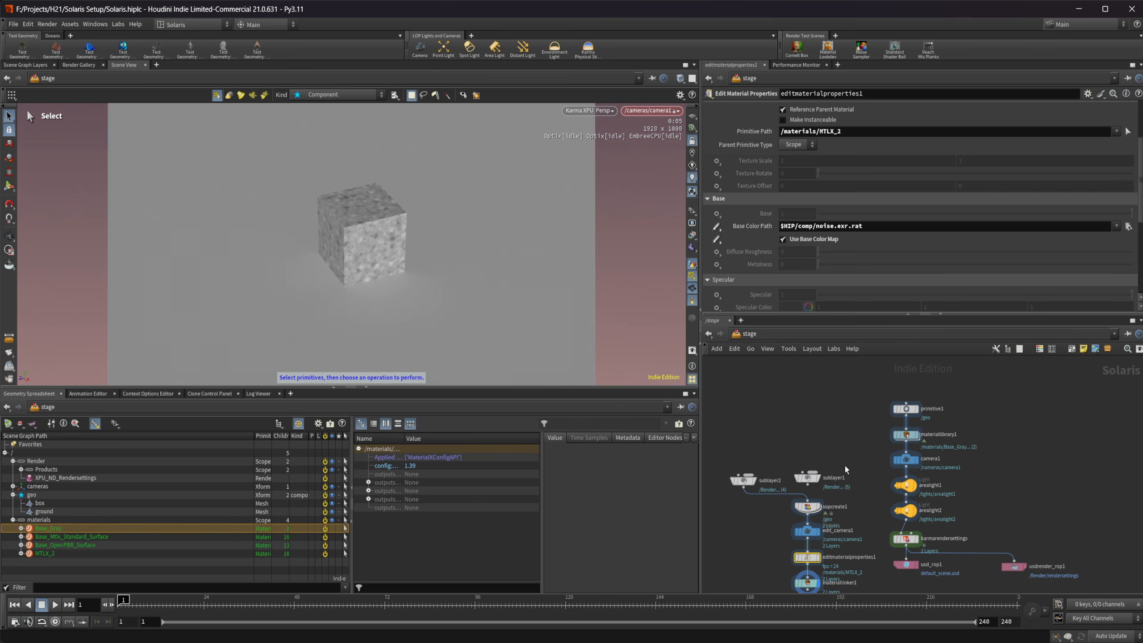
middle_click_drag(847, 538, 847, 488)
key("Tab")
type("edit ma")
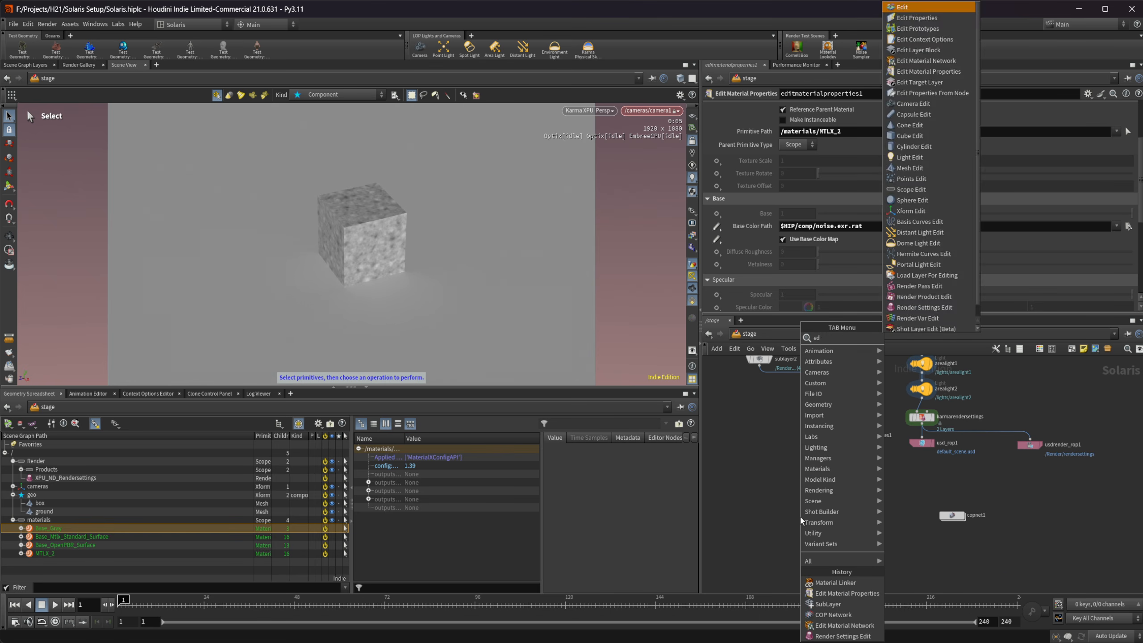
key("Return")
left_click(783, 511)
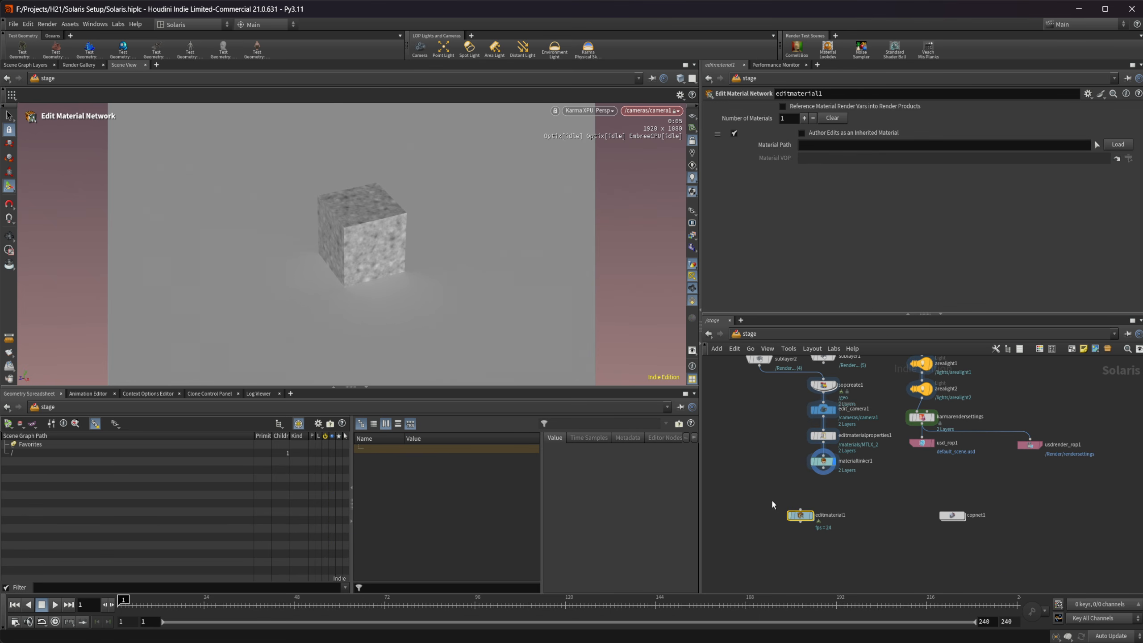
Step: Examine the material assignments in materiallinker1, the file referenced by sublayer2, and the MTLX_2 settings in editmaterialproperties1
left_click(823, 459)
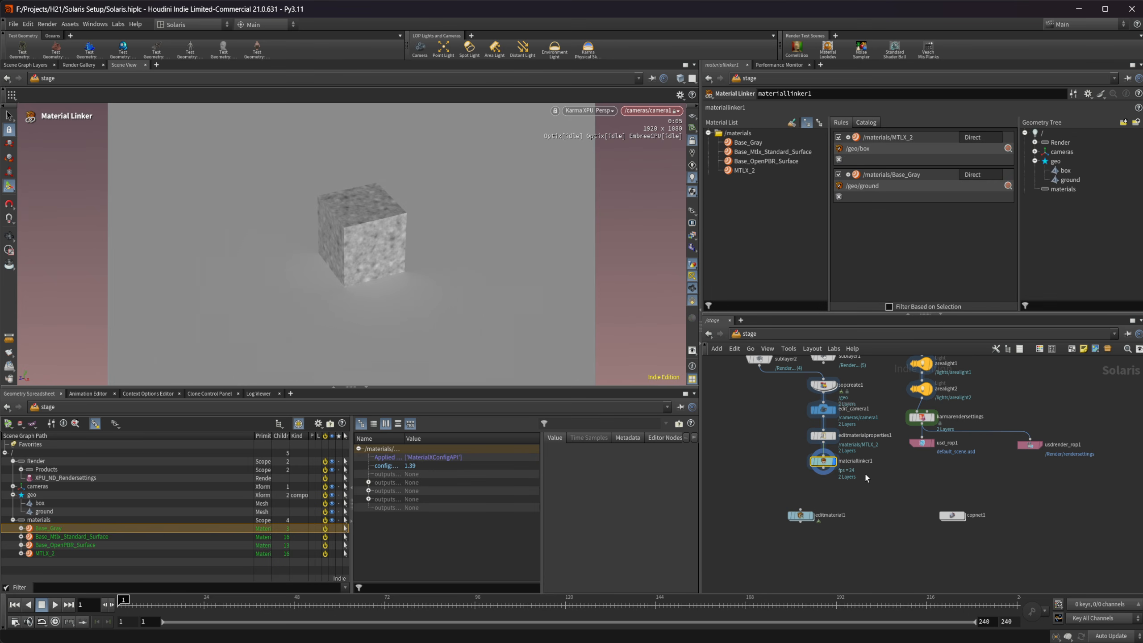
scroll(894, 438, "up", 4)
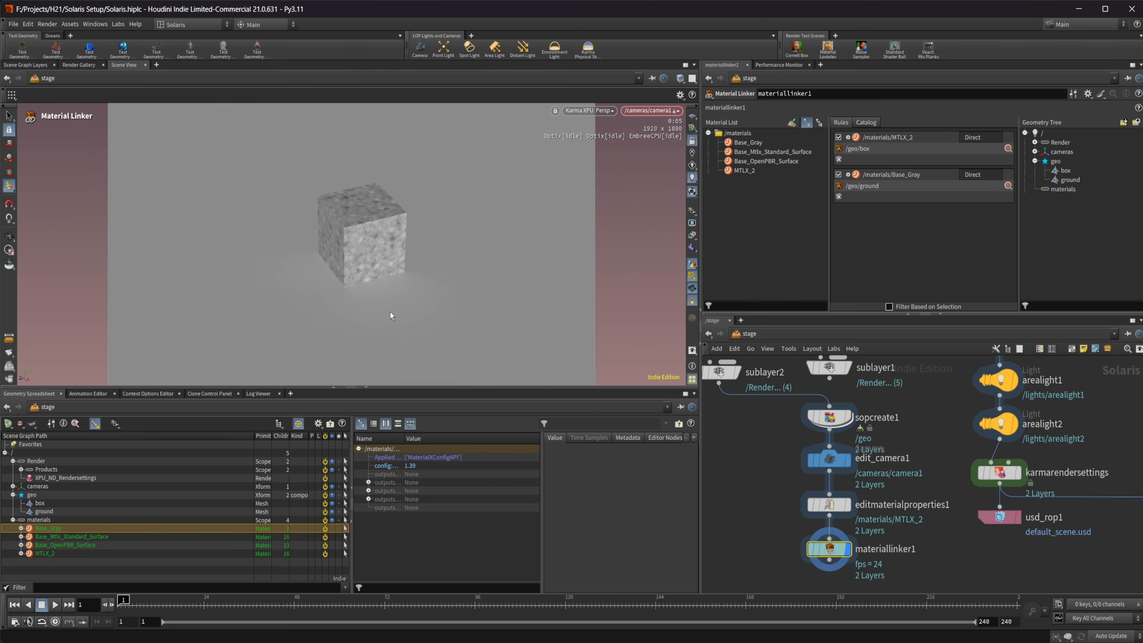
middle_click_drag(781, 422, 819, 443)
left_click(762, 401)
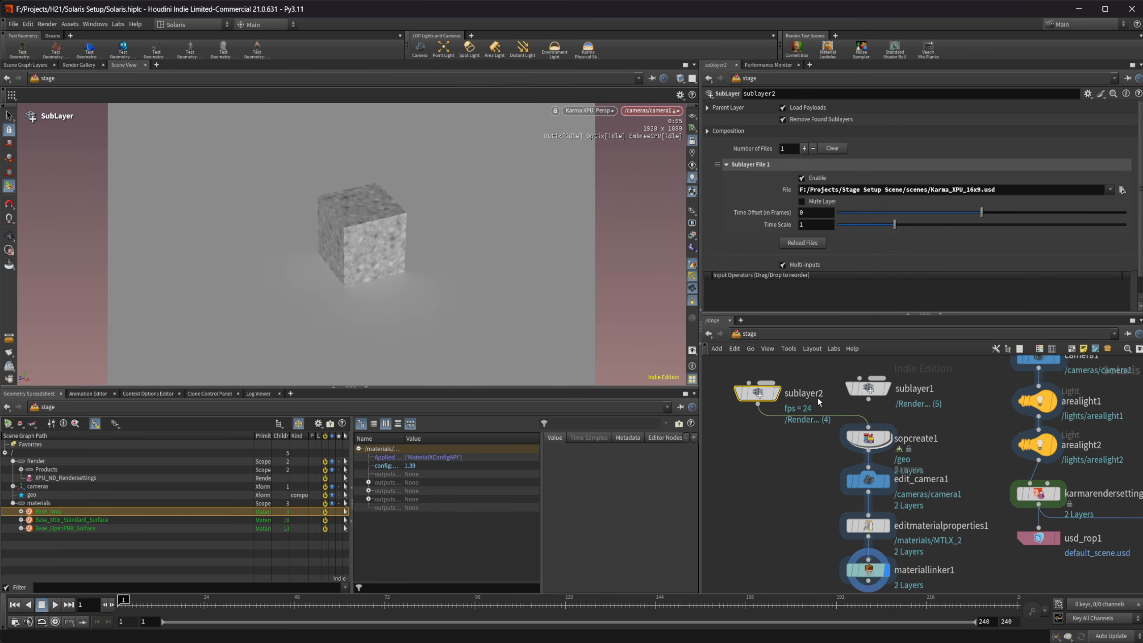
middle_click_drag(814, 480, 774, 476)
left_click(837, 490)
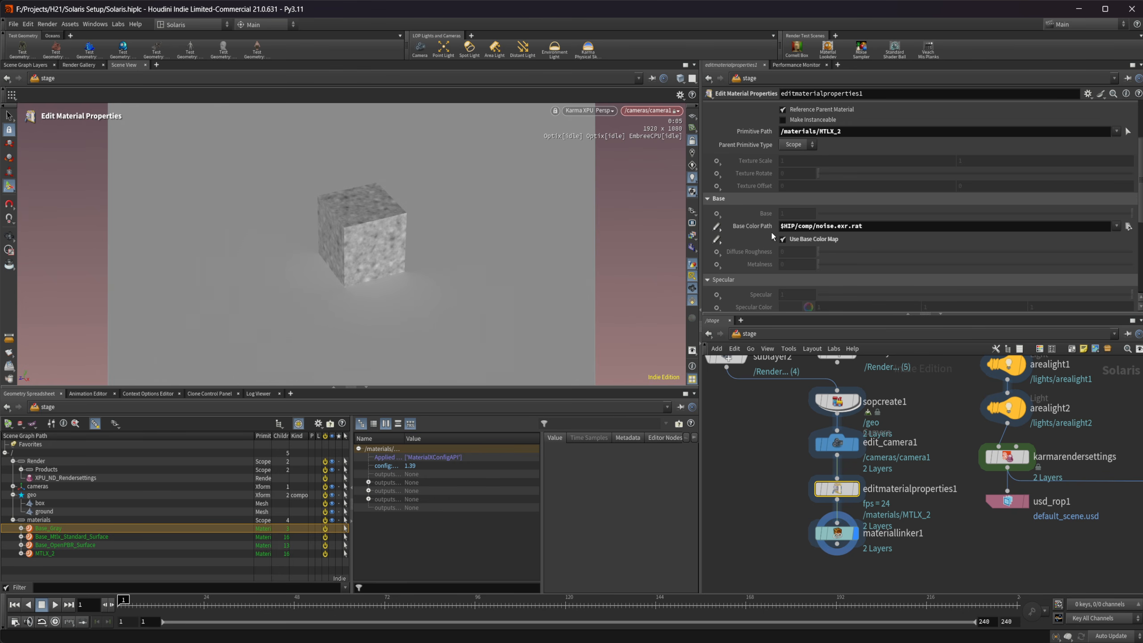
scroll(771, 230, "up", 3)
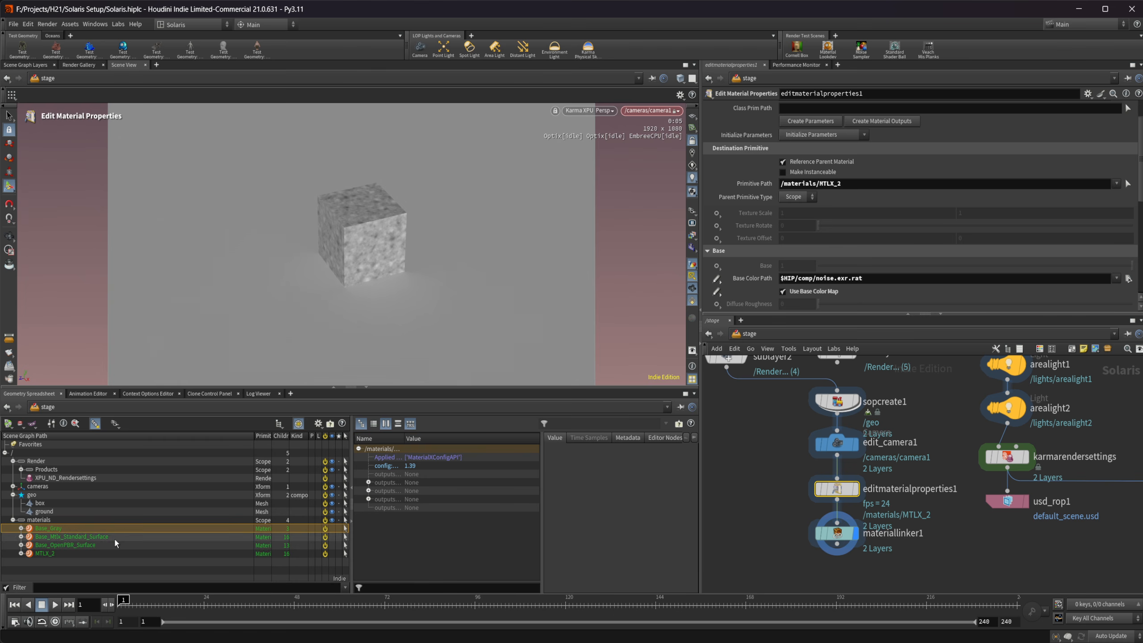
middle_click_drag(972, 397, 861, 546)
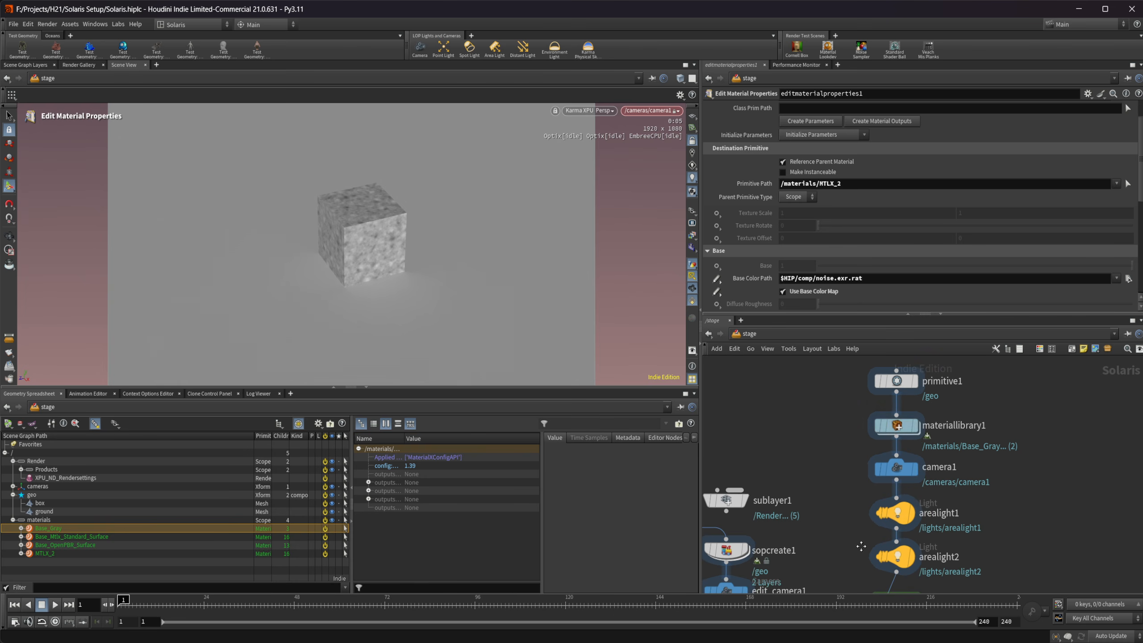
Step: Add a MtlX Tiled Image node inside the Base_Gray material of materiallibrary1
double_click(896, 425)
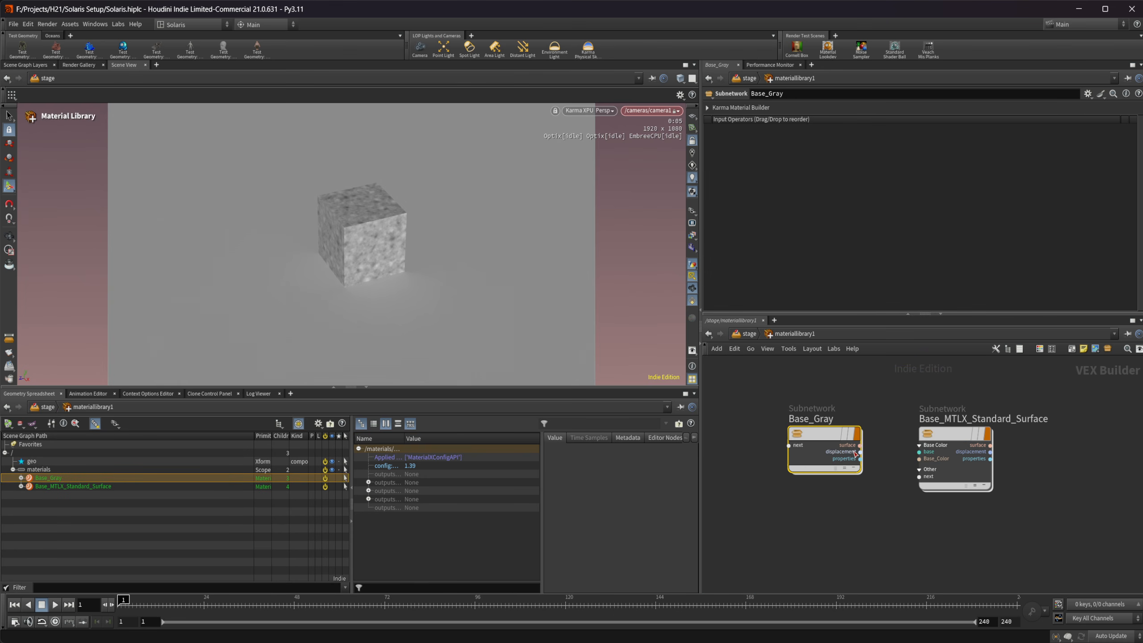
double_click(821, 451)
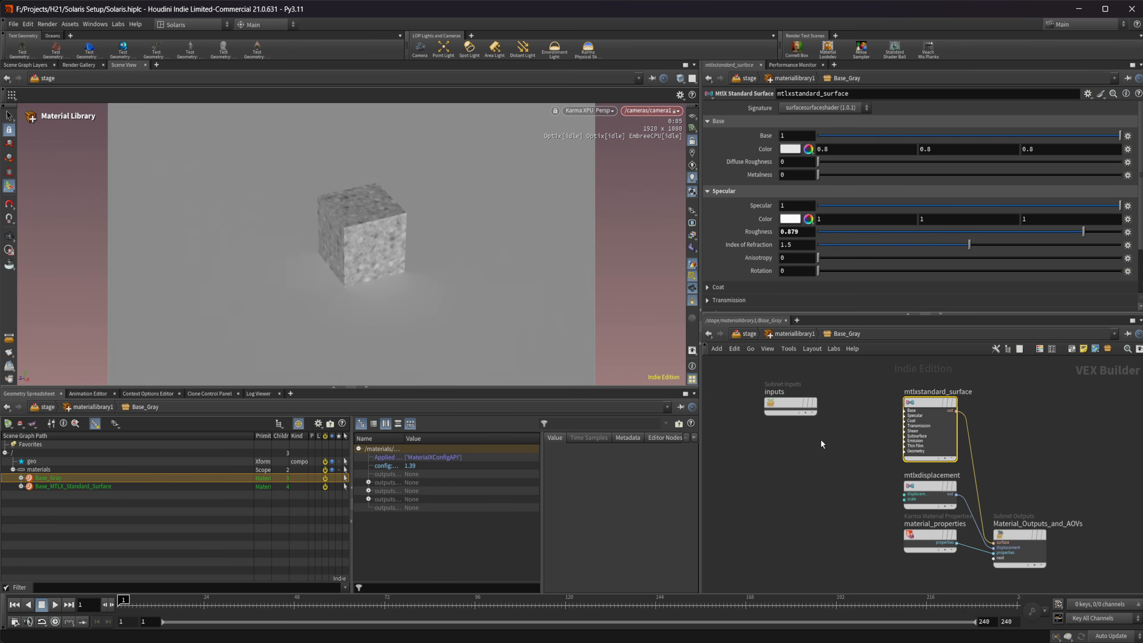
key("Tab")
type("imag")
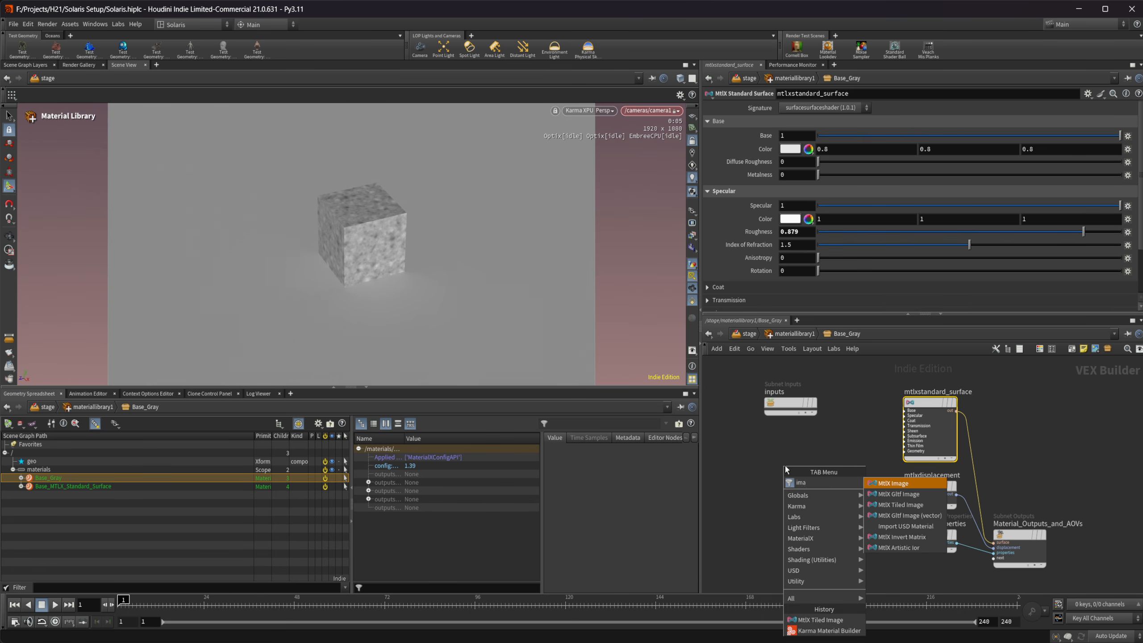
key("Down")
key("Down")
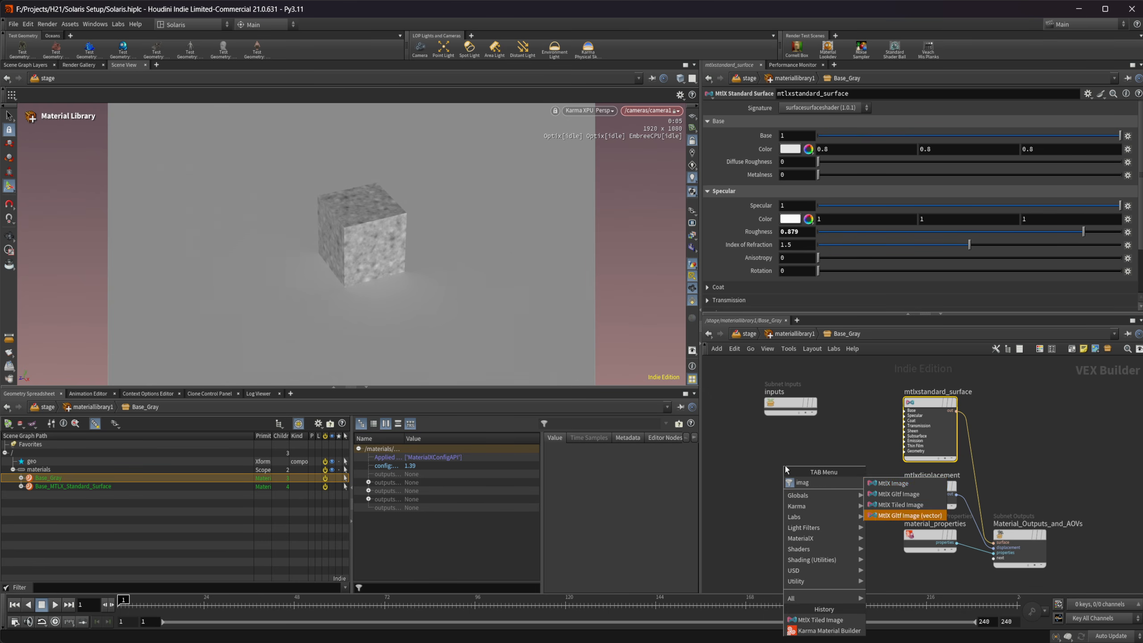
key("Return")
Step: Add a MtlX Place2D node and connect its output to the texcoord input of mtlxtiledimage1
left_click(735, 485)
key("Tab")
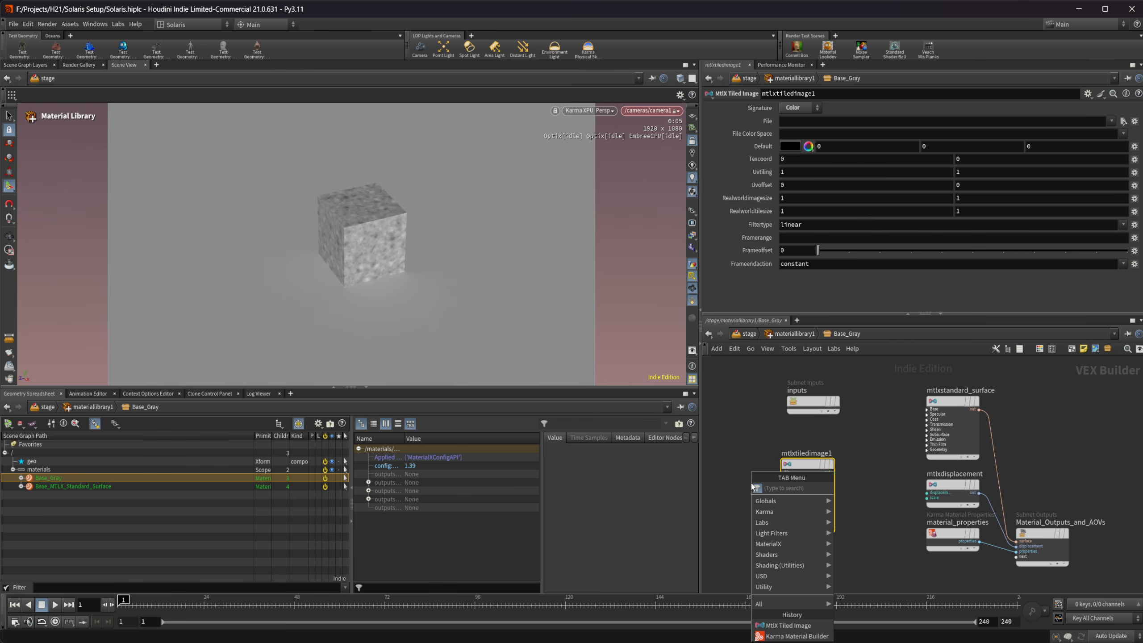
type("image")
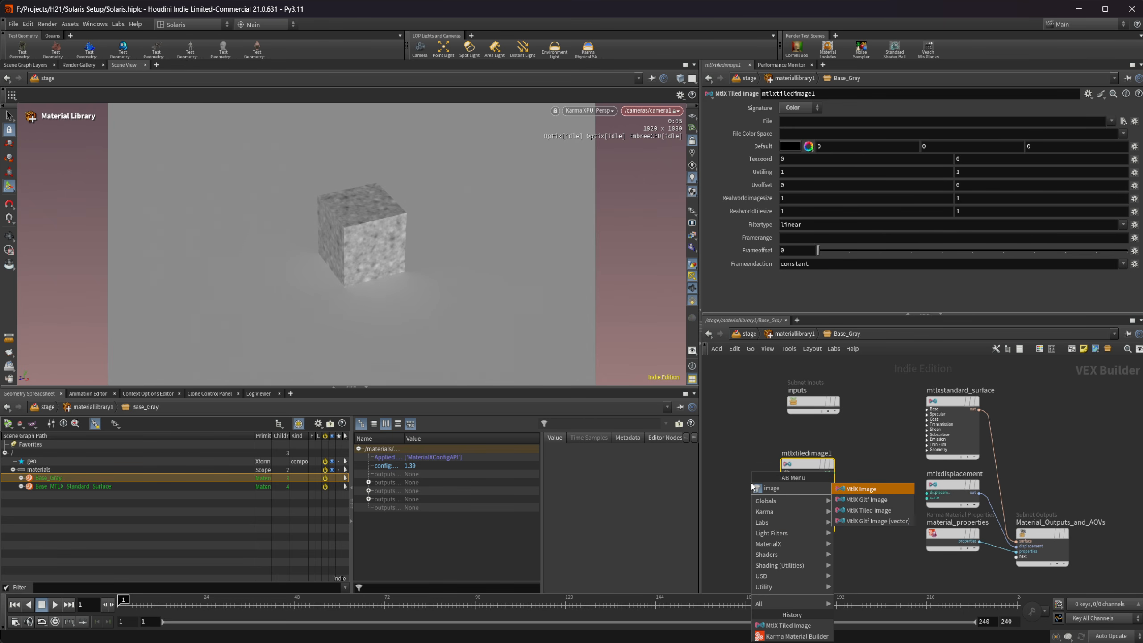
key("BackSpace")
key("BackSpace")
key("BackSpace")
key("BackSpace")
key("BackSpace")
type("pla")
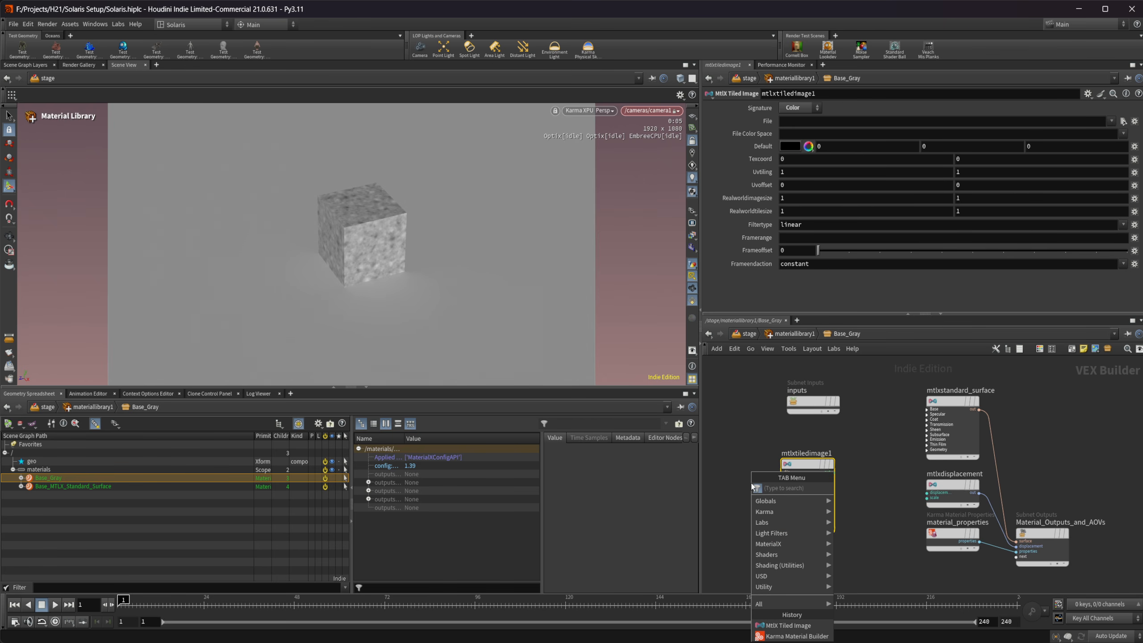
key("Down")
key("Return")
left_click(751, 484)
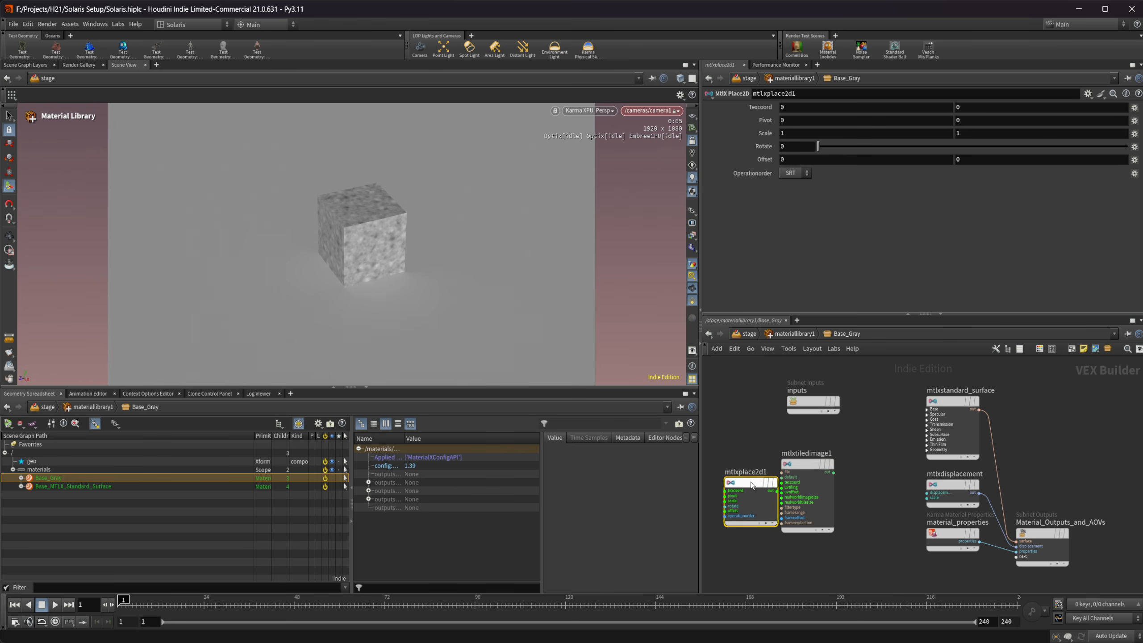
left_click_drag(786, 485, 818, 479)
Step: Add a MtlX Texture Coordinates node and connect its output to the texcoord input of mtlxplace2d1
key("Tab")
type("te")
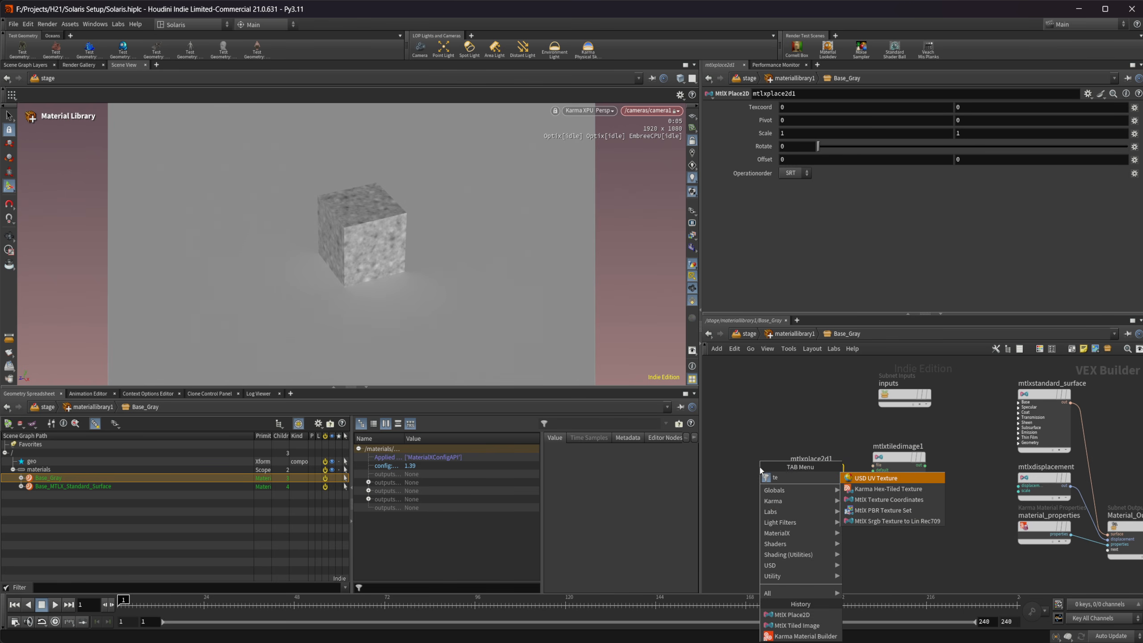
type("xco")
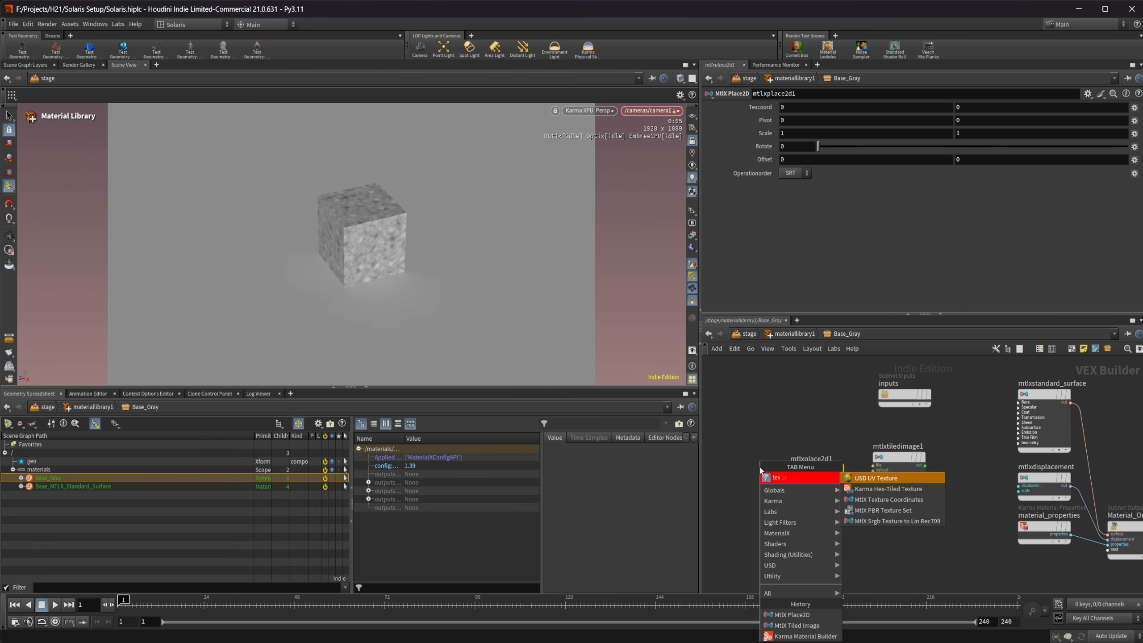
key("Return")
left_click(746, 468)
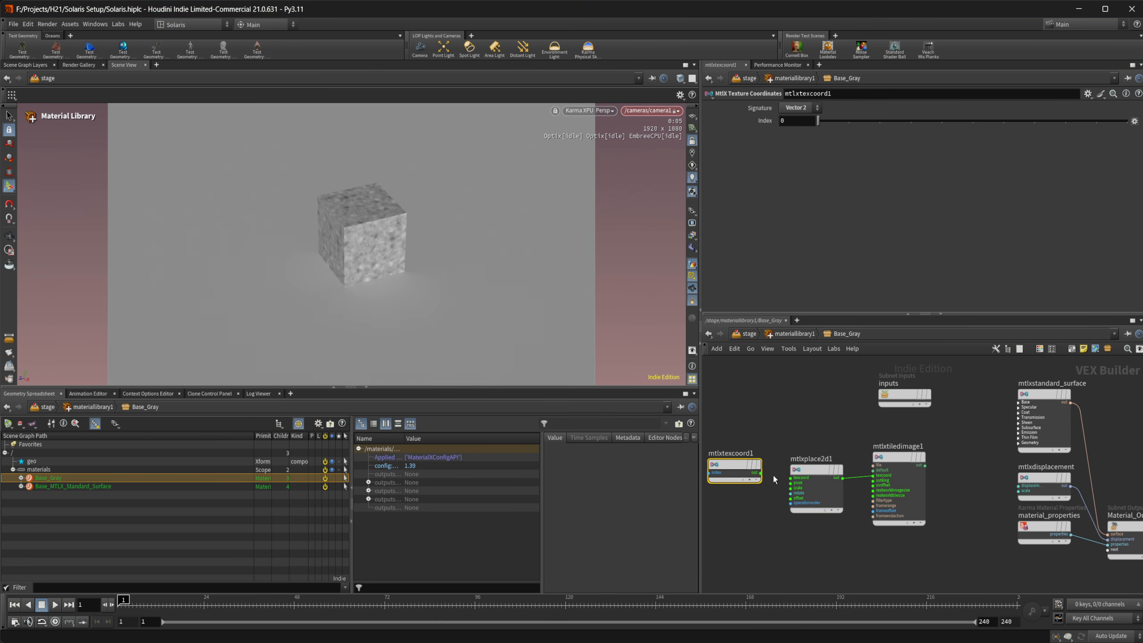
left_click(761, 473)
left_click(791, 478)
middle_click_drag(818, 435, 785, 446)
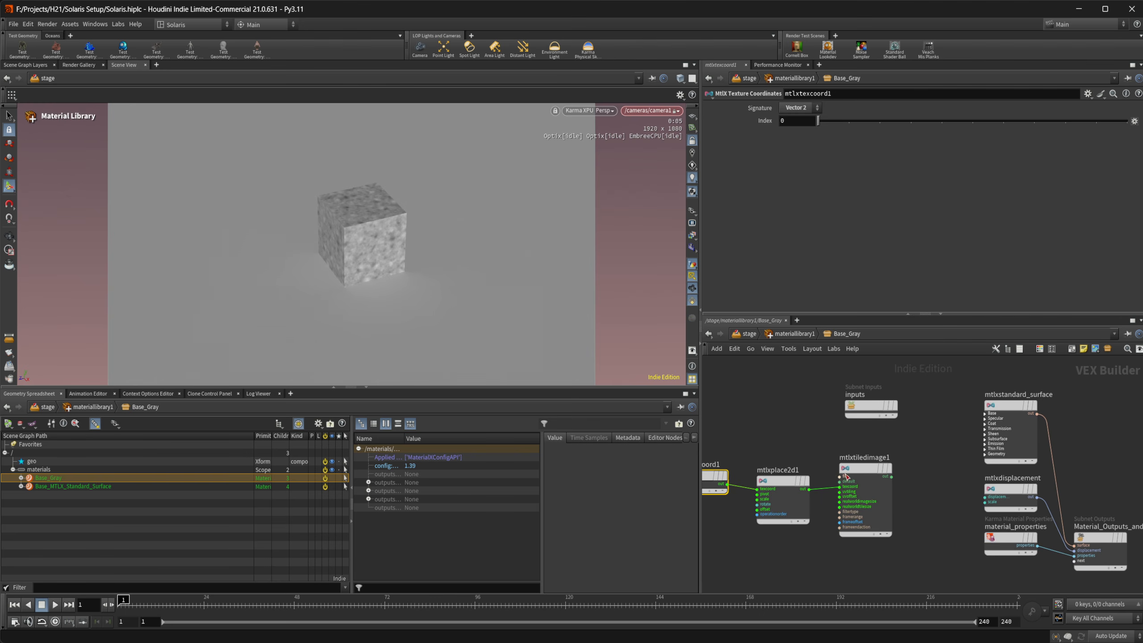
Step: Return to the stage network, add a Quick Surface Material node beside editmaterialproperties1, and delete it again
left_click(863, 475)
left_click(748, 334)
middle_click_drag(818, 481, 845, 396)
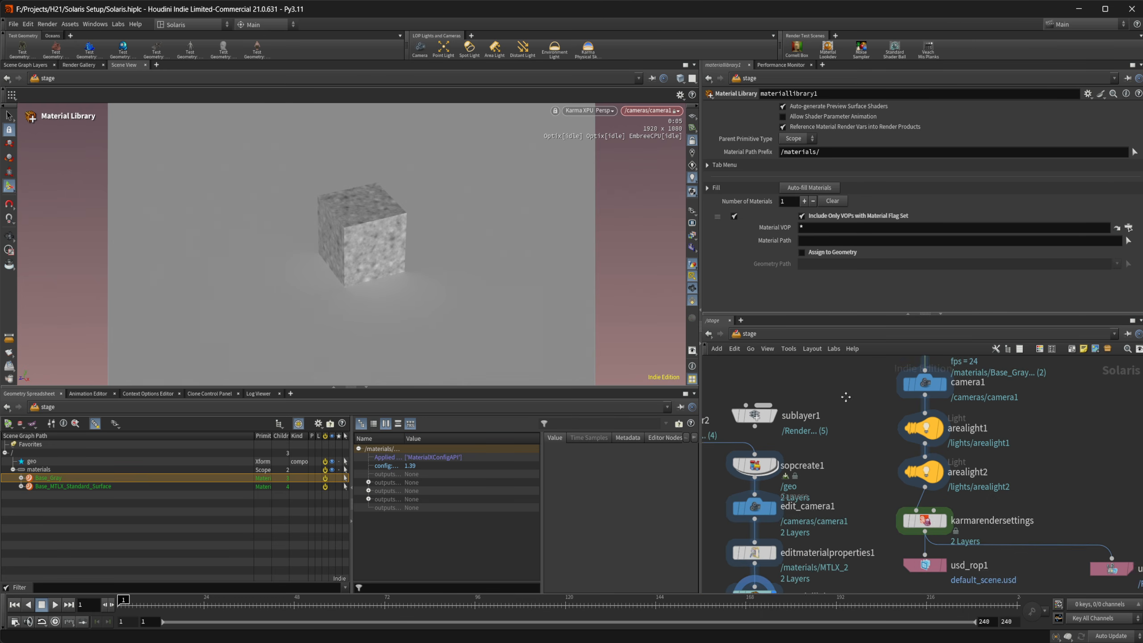
middle_click_drag(839, 510, 868, 415)
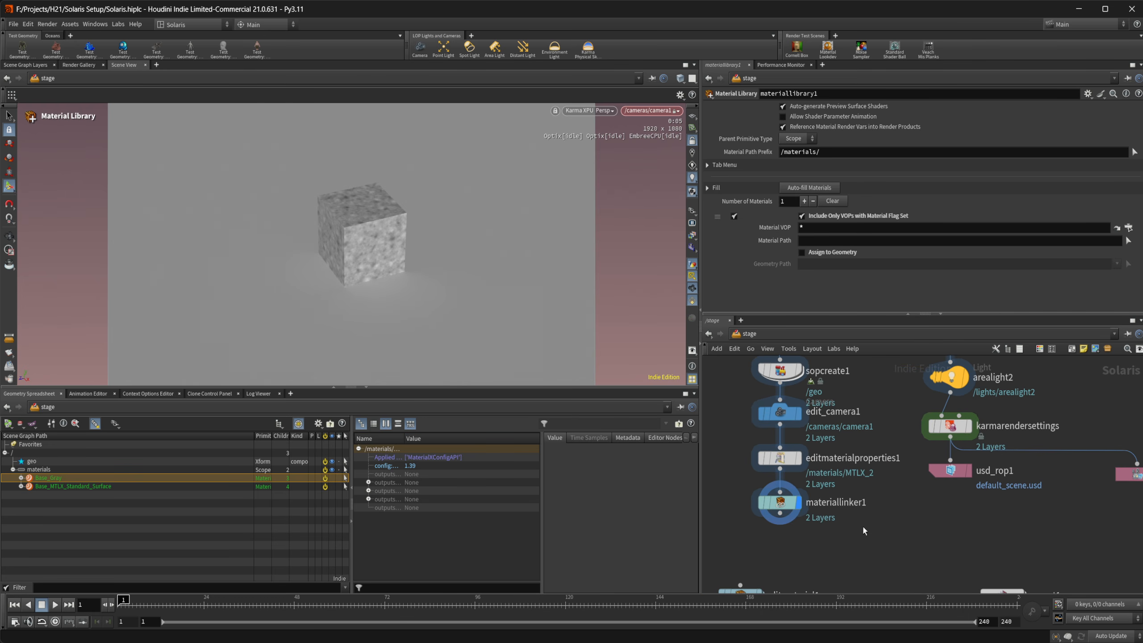
middle_click_drag(875, 527, 934, 533)
middle_click_drag(752, 460, 800, 477)
key("Tab")
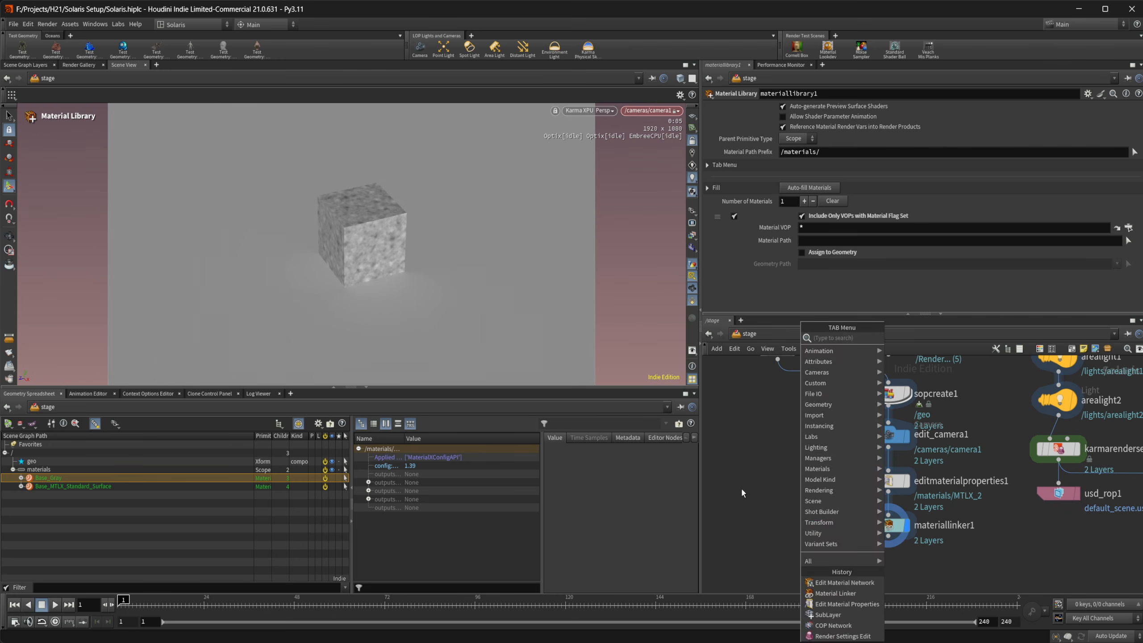
key("Escape")
key("Tab")
type("quic")
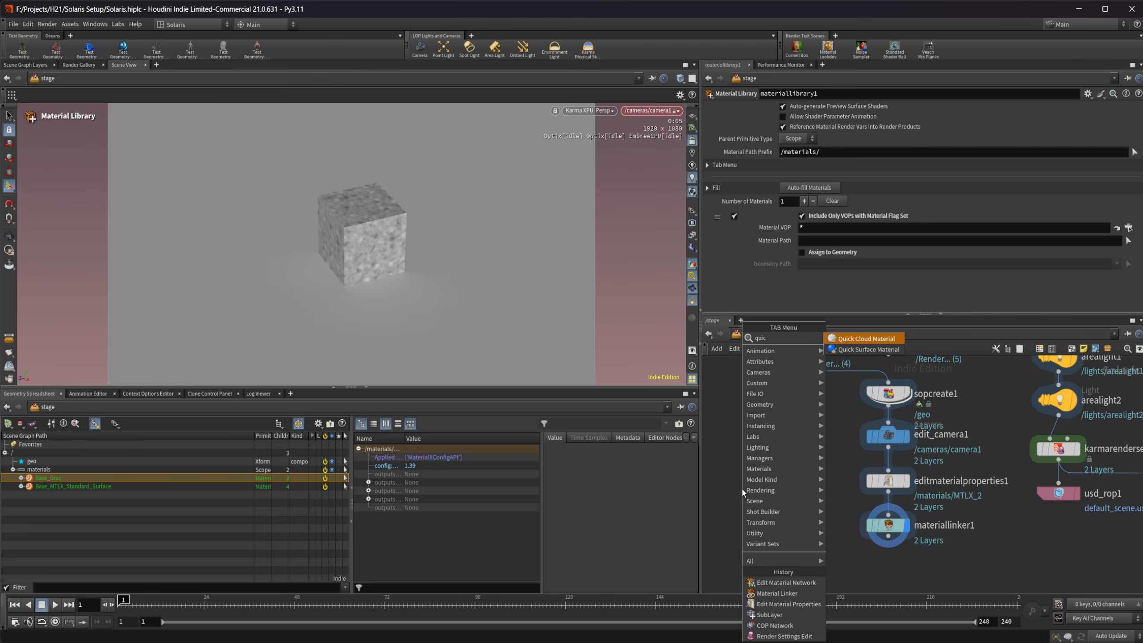
key("Return")
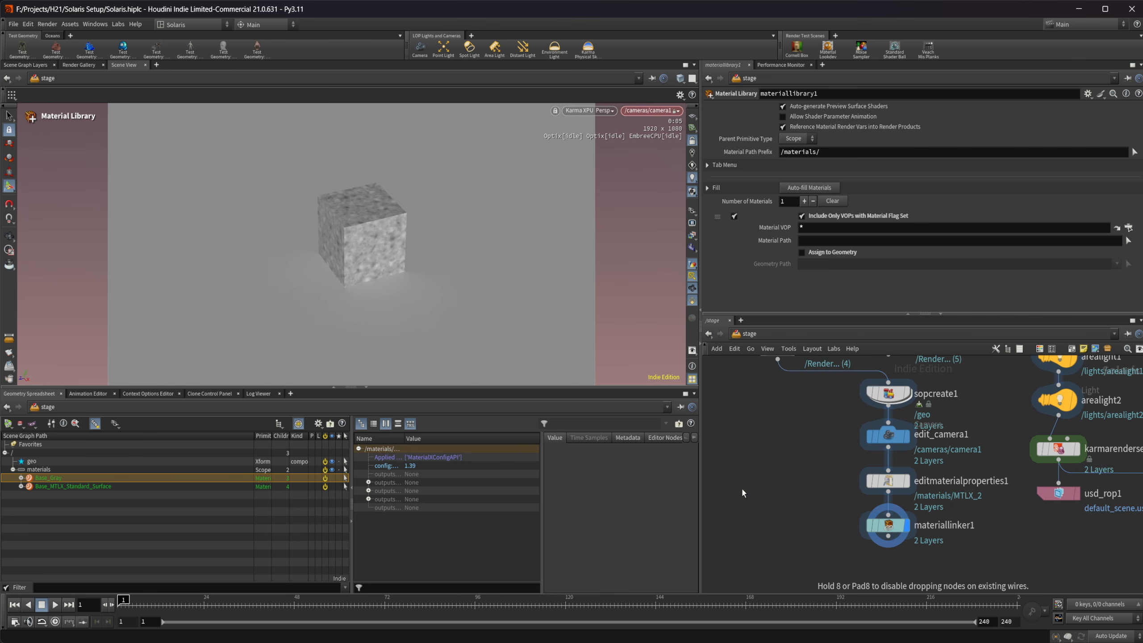
left_click(741, 487)
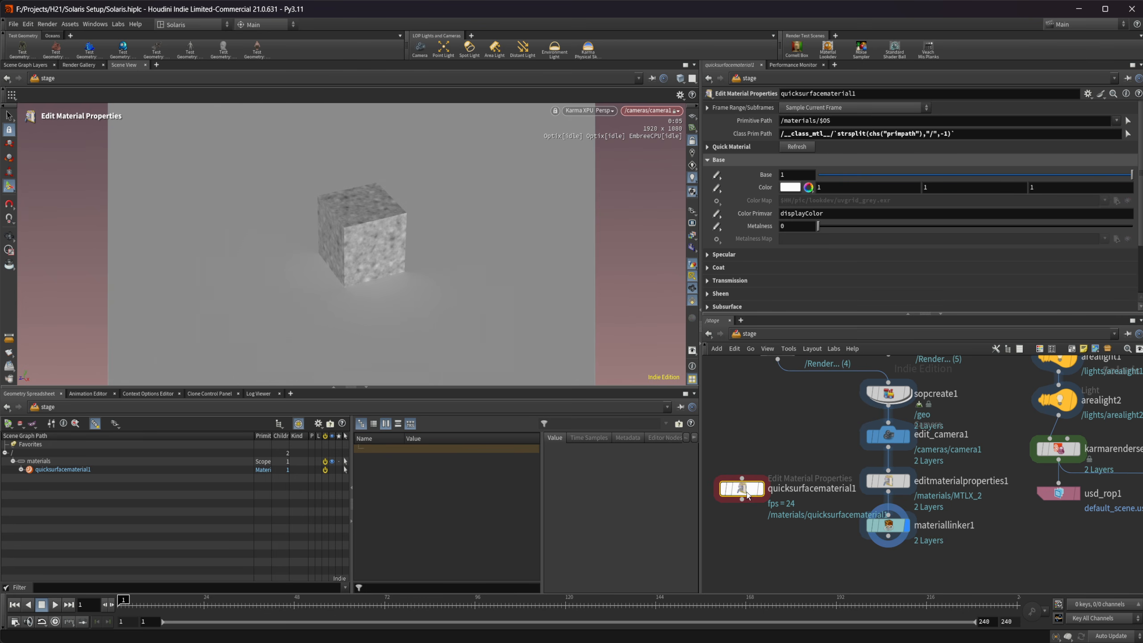
left_click_drag(745, 486, 784, 495)
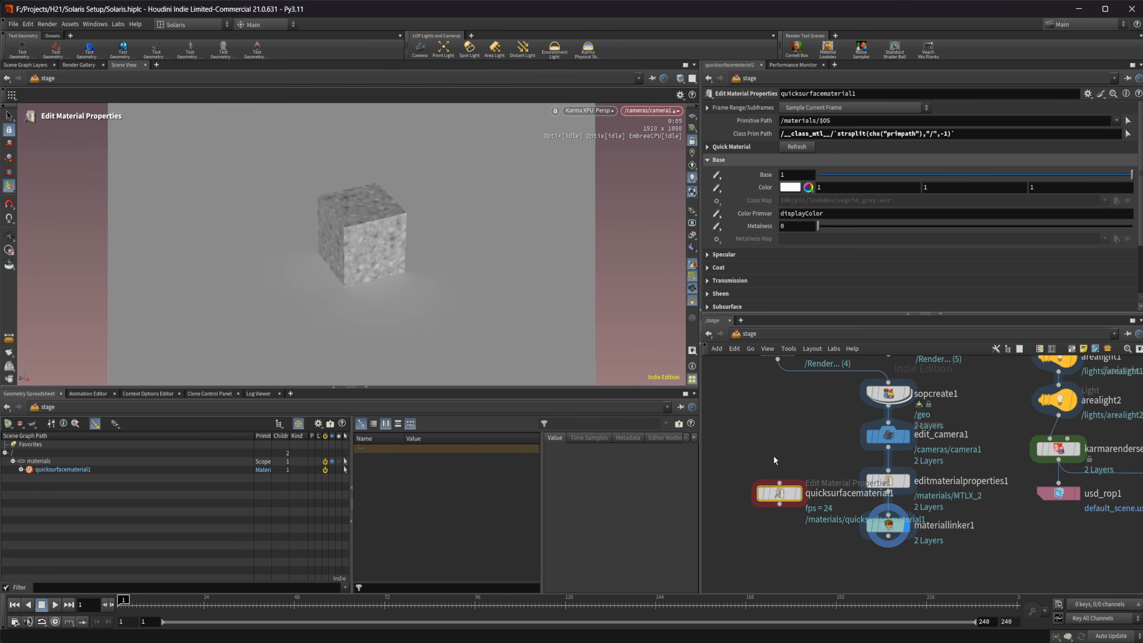
key("Delete")
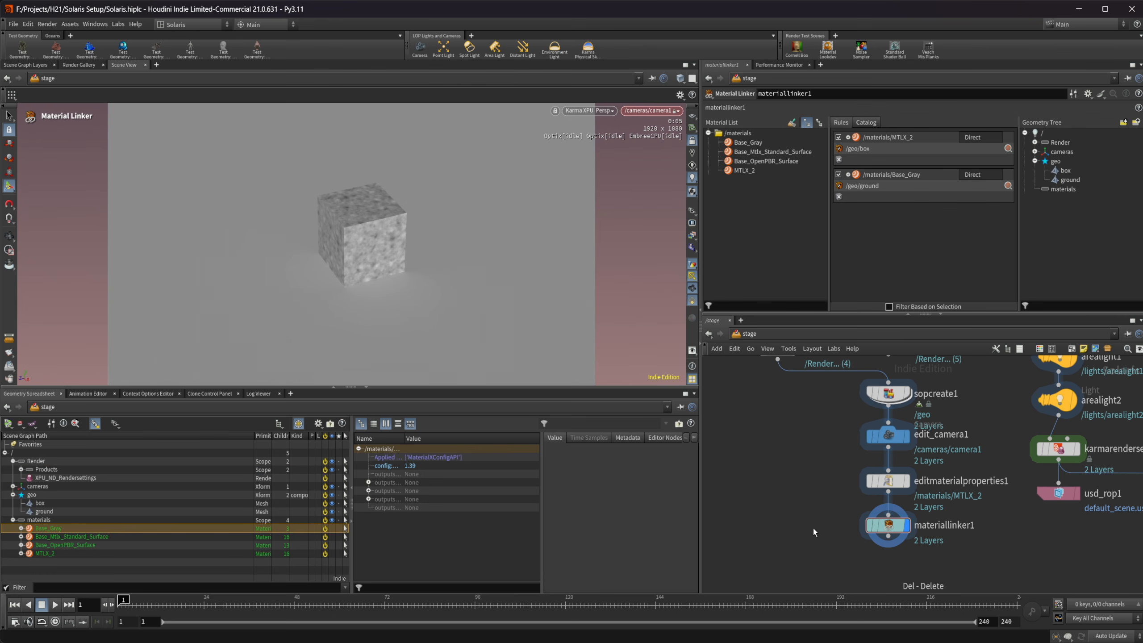
Step: Examine the source and destination primitive settings in editmaterialproperties1 and the USD file referenced by sublayer2
left_click(875, 485)
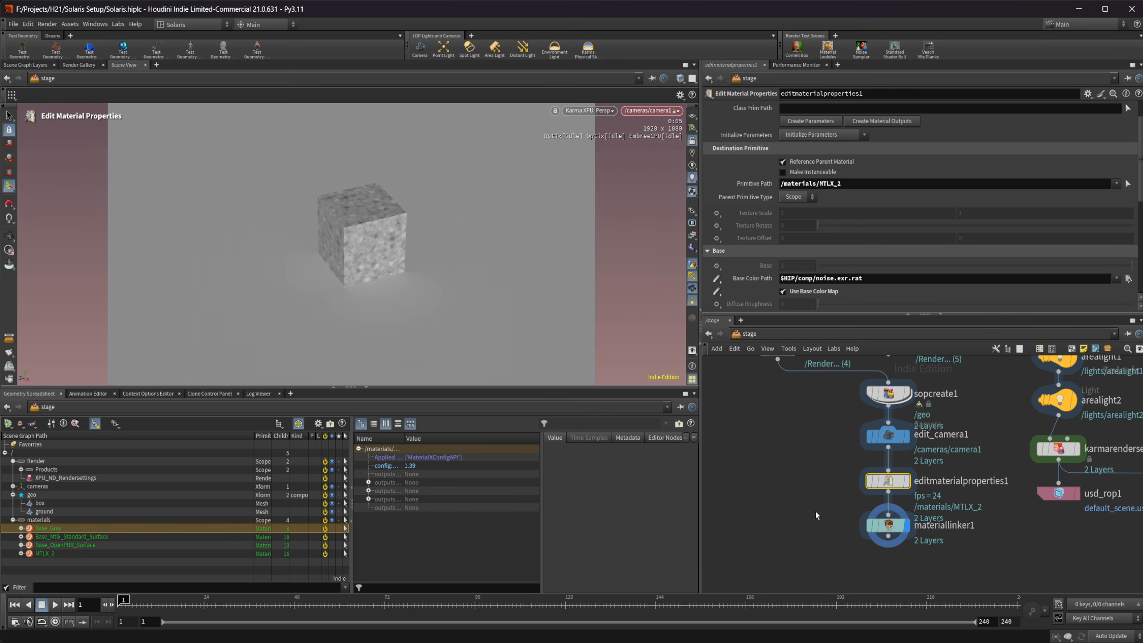
middle_click_drag(815, 510, 784, 500)
mouse_move(857, 472)
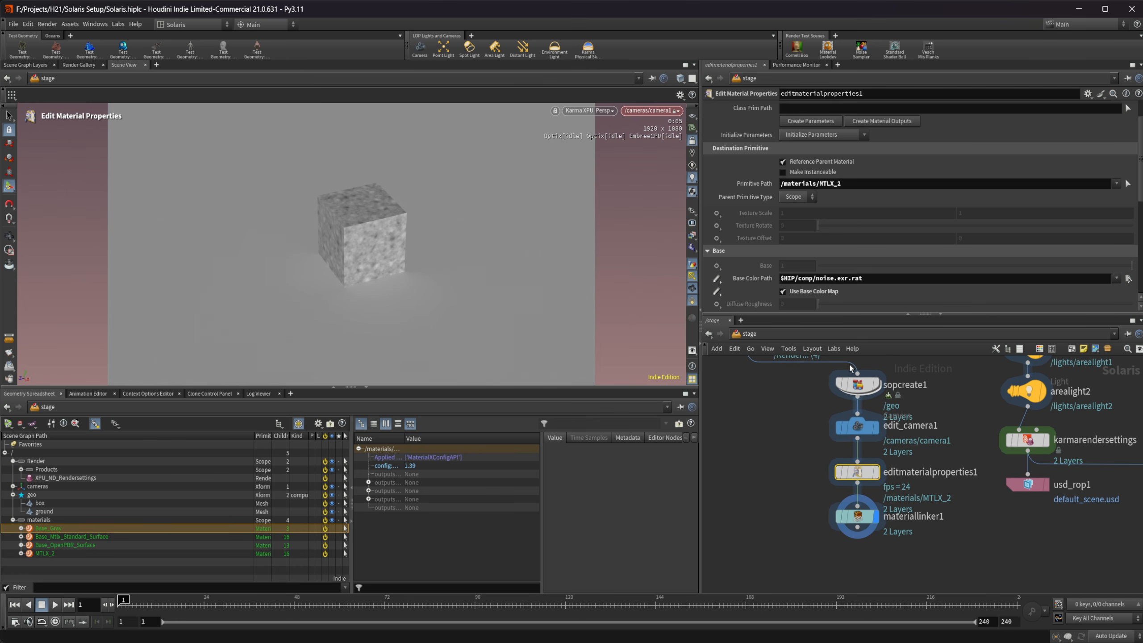
scroll(759, 194, "up", 3)
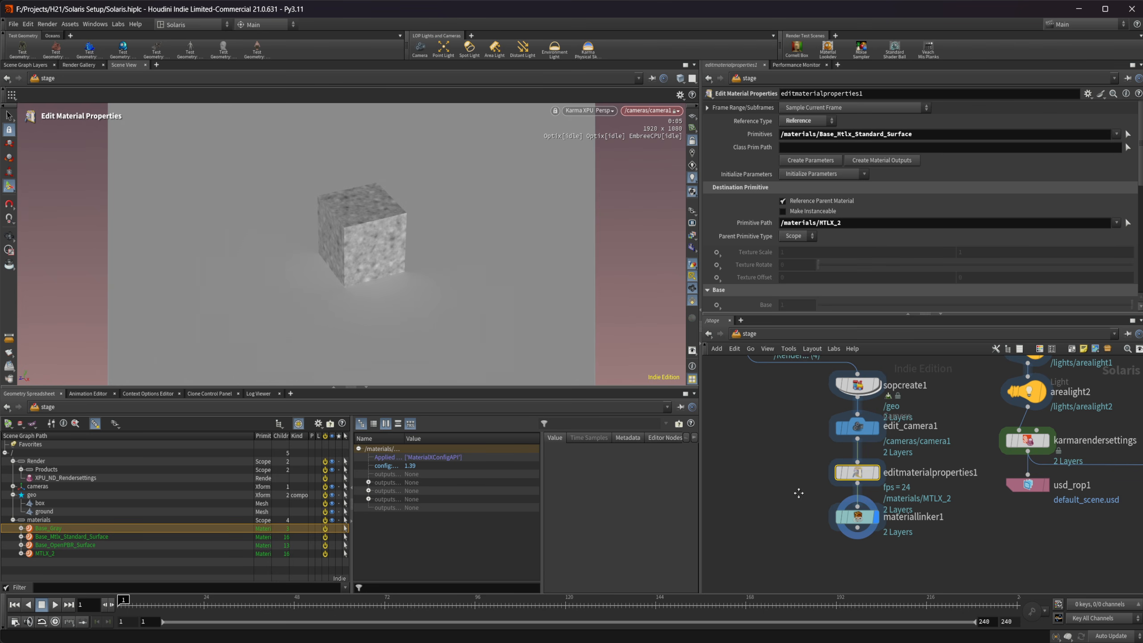
middle_click_drag(794, 477, 806, 514)
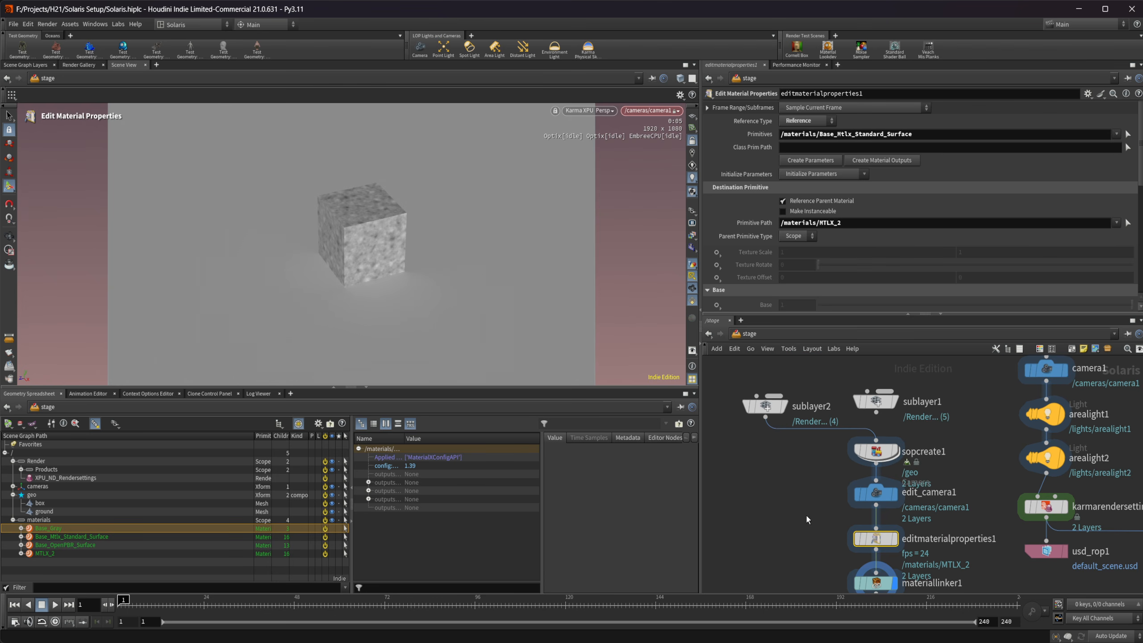
left_click(765, 407)
left_click(804, 455)
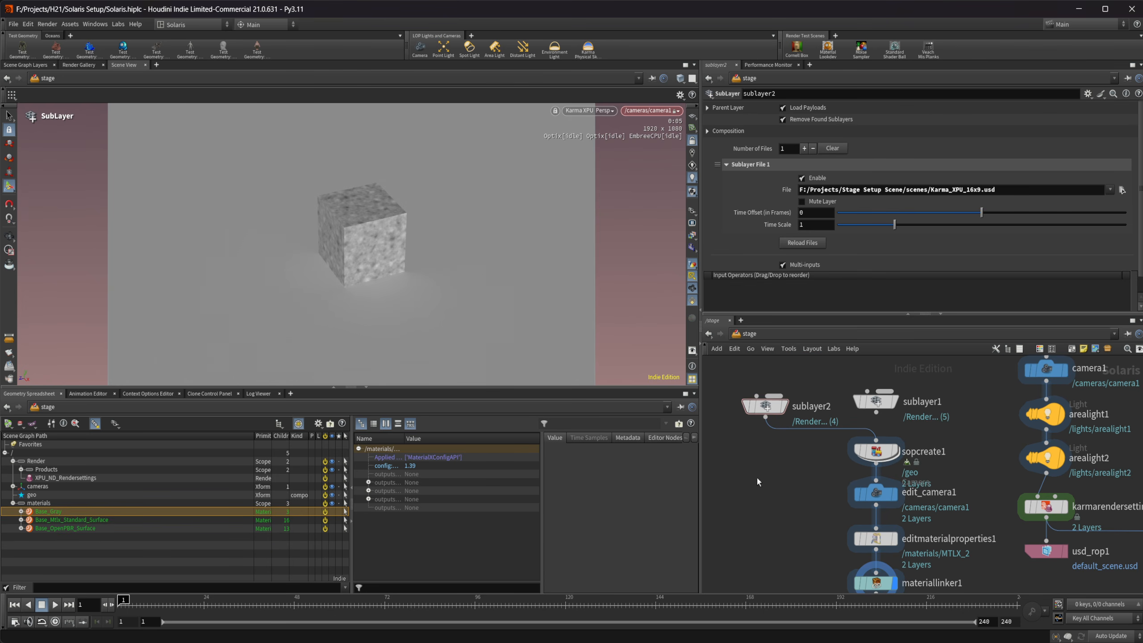
middle_click_drag(786, 500, 777, 459)
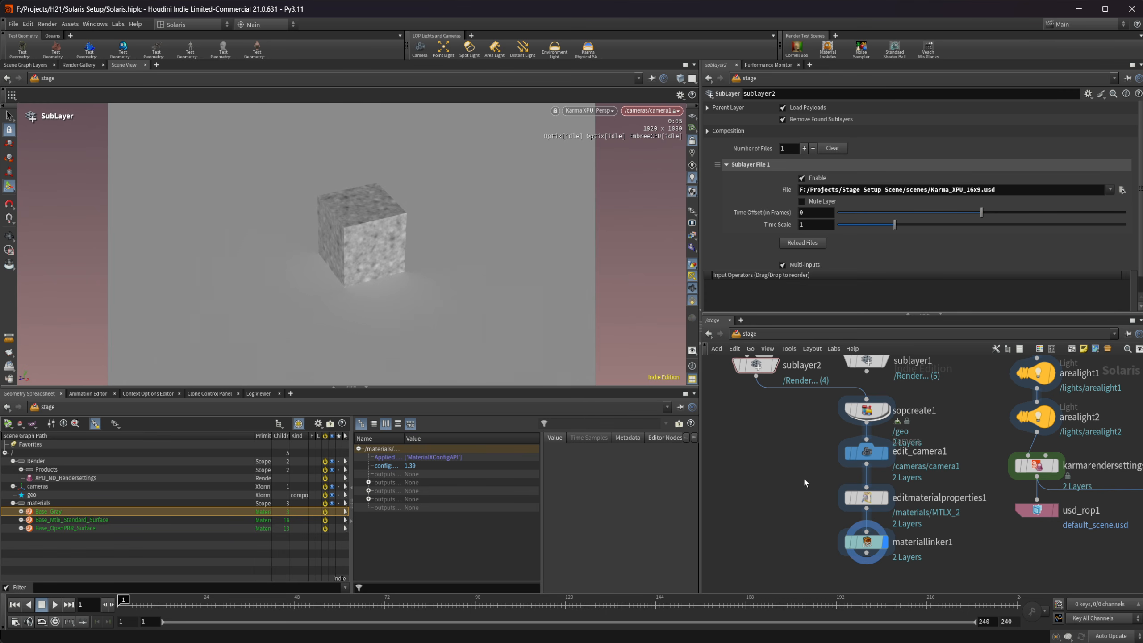
middle_click_drag(805, 480, 792, 476)
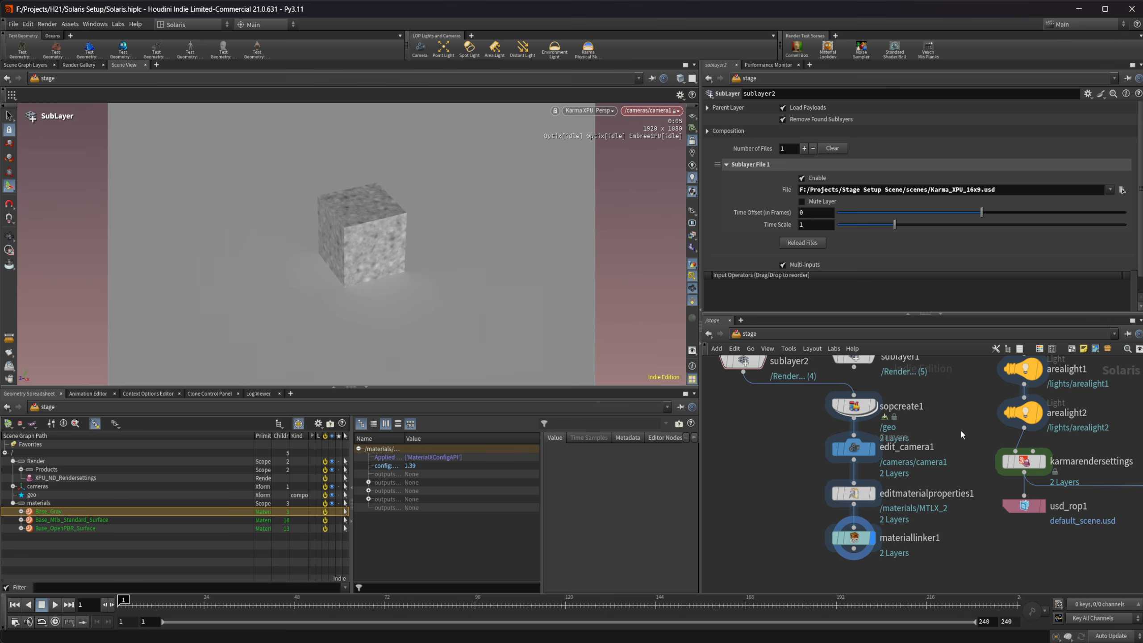
middle_click_drag(960, 429, 891, 489)
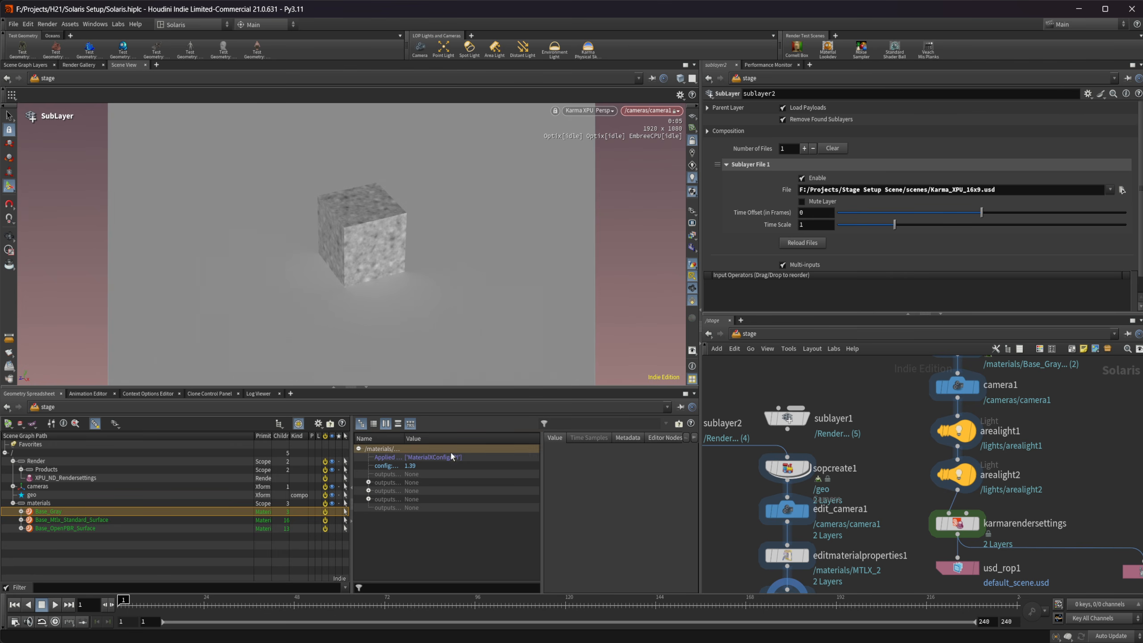
middle_click_drag(704, 455, 782, 462)
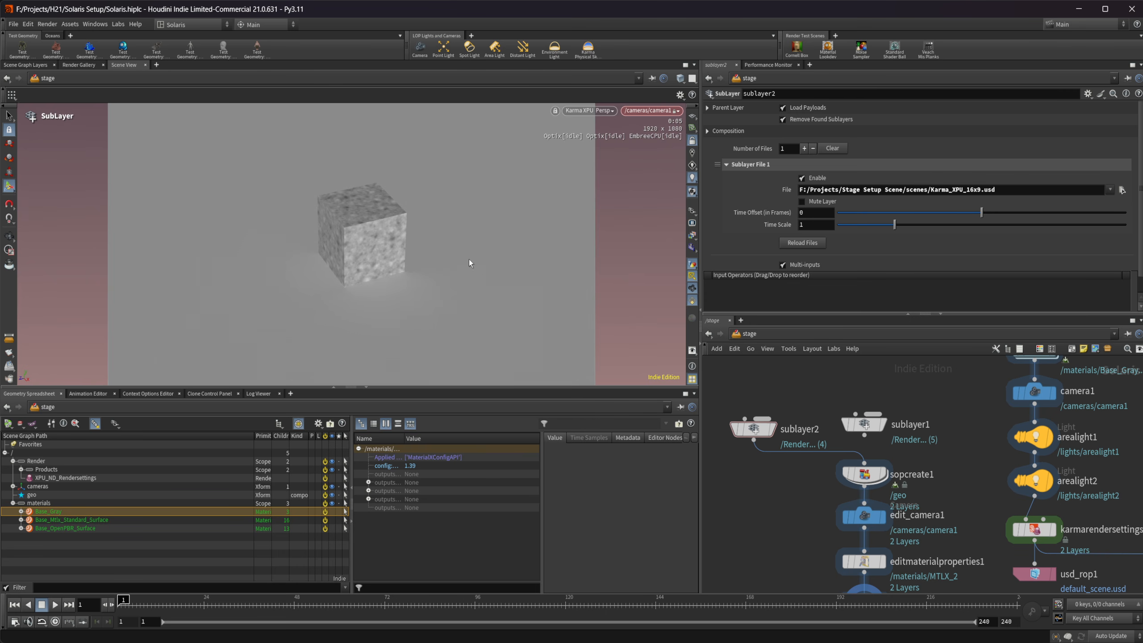
middle_click_drag(1007, 454, 953, 445)
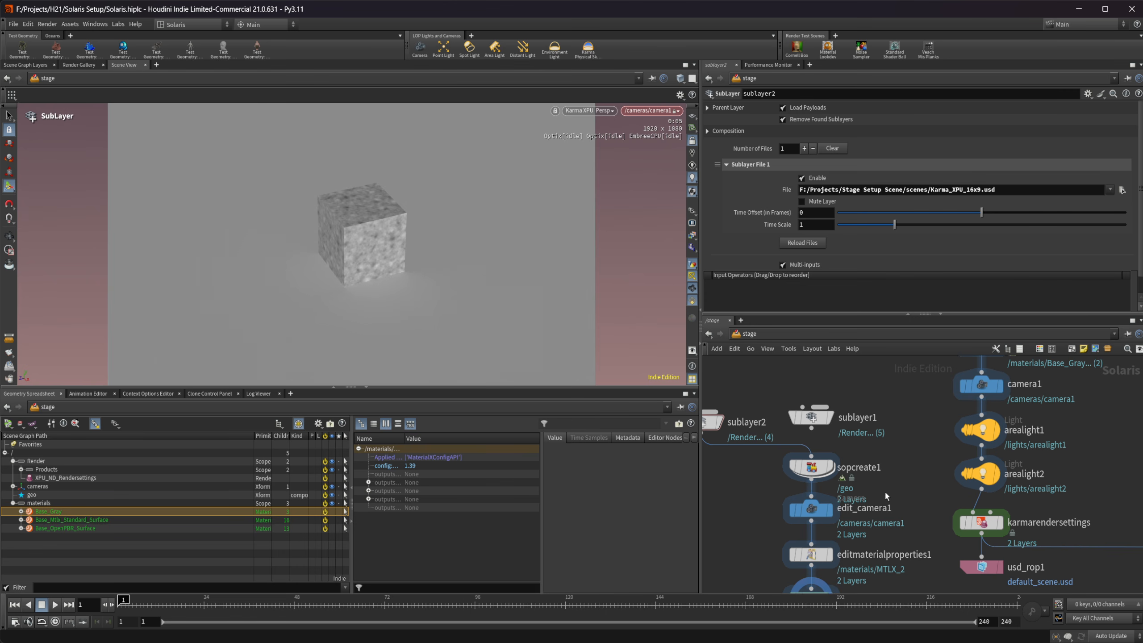
middle_click_drag(884, 490, 846, 539)
middle_click_drag(868, 450, 835, 428)
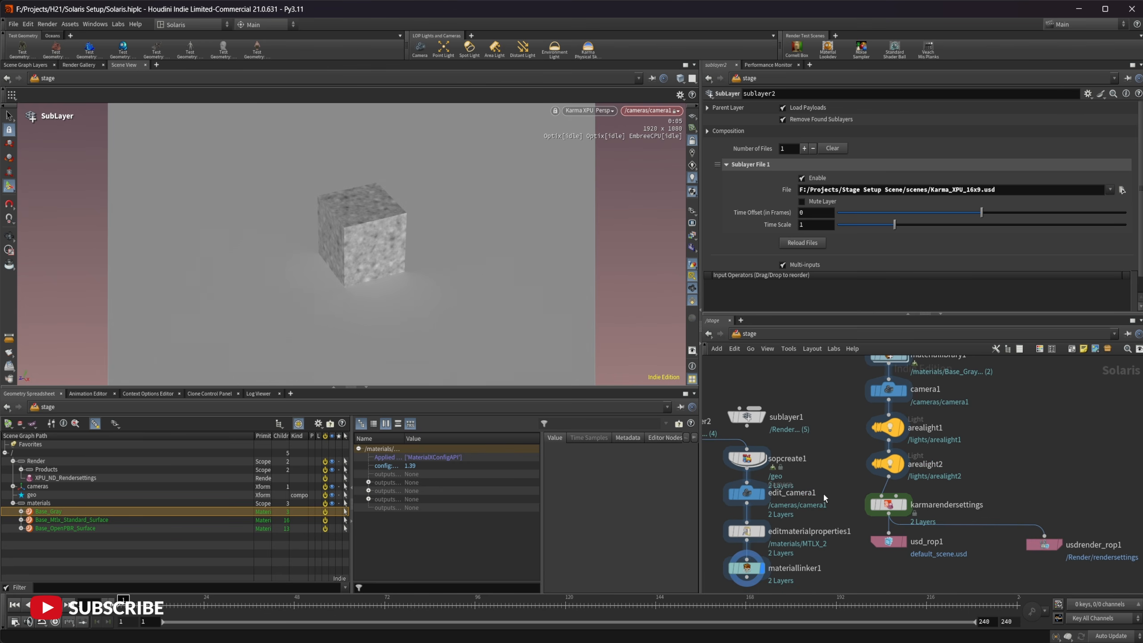
middle_click_drag(824, 494, 934, 484)
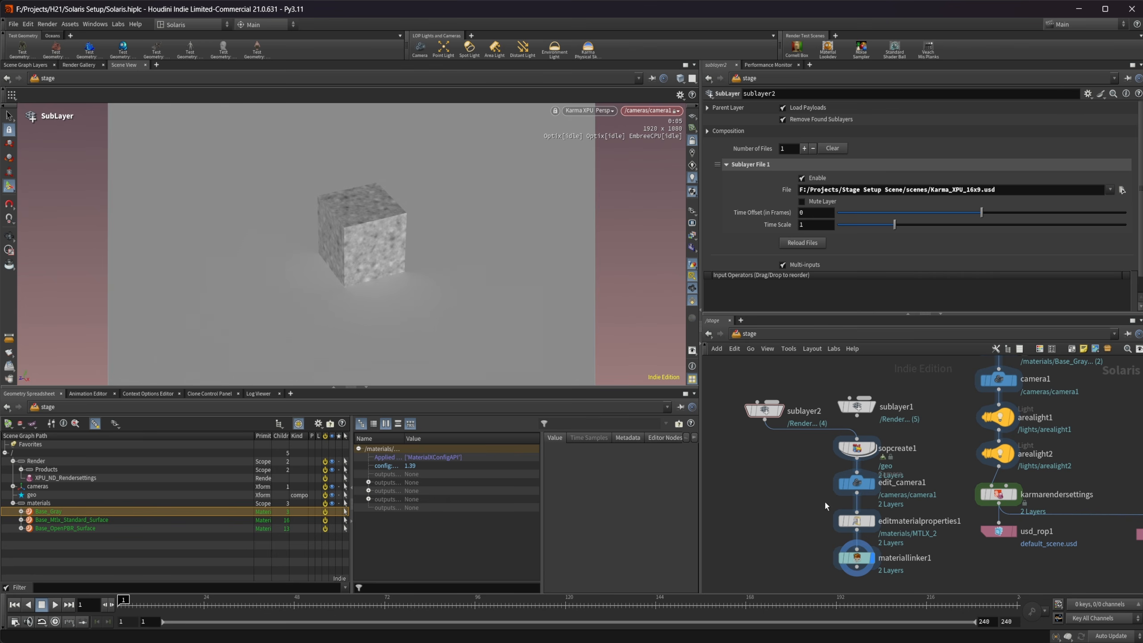
middle_click_drag(918, 438, 900, 439)
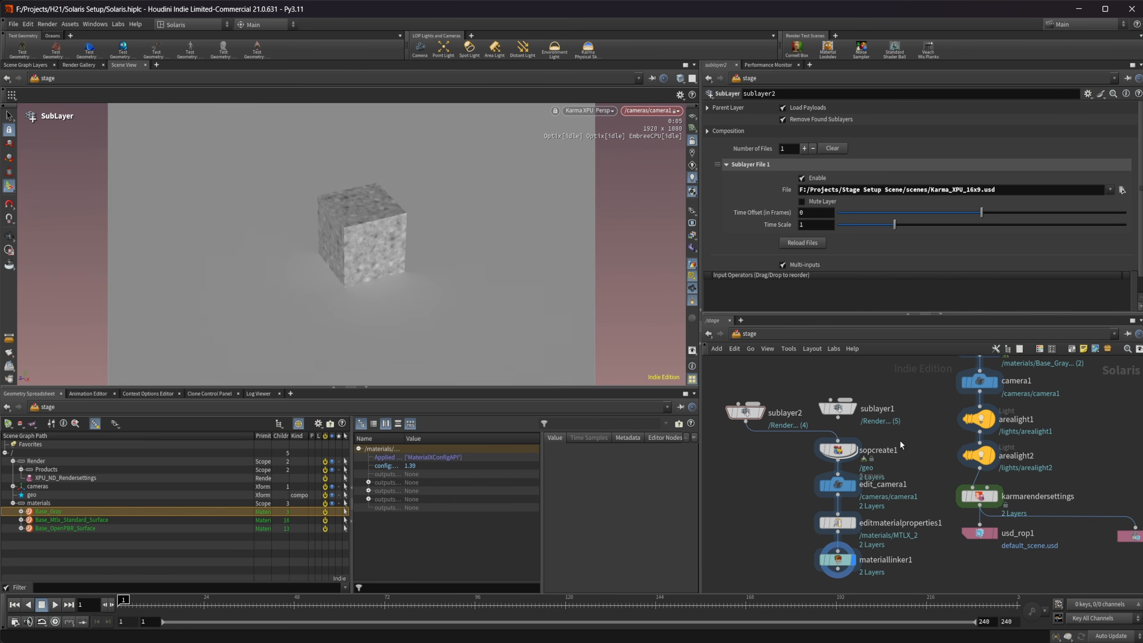